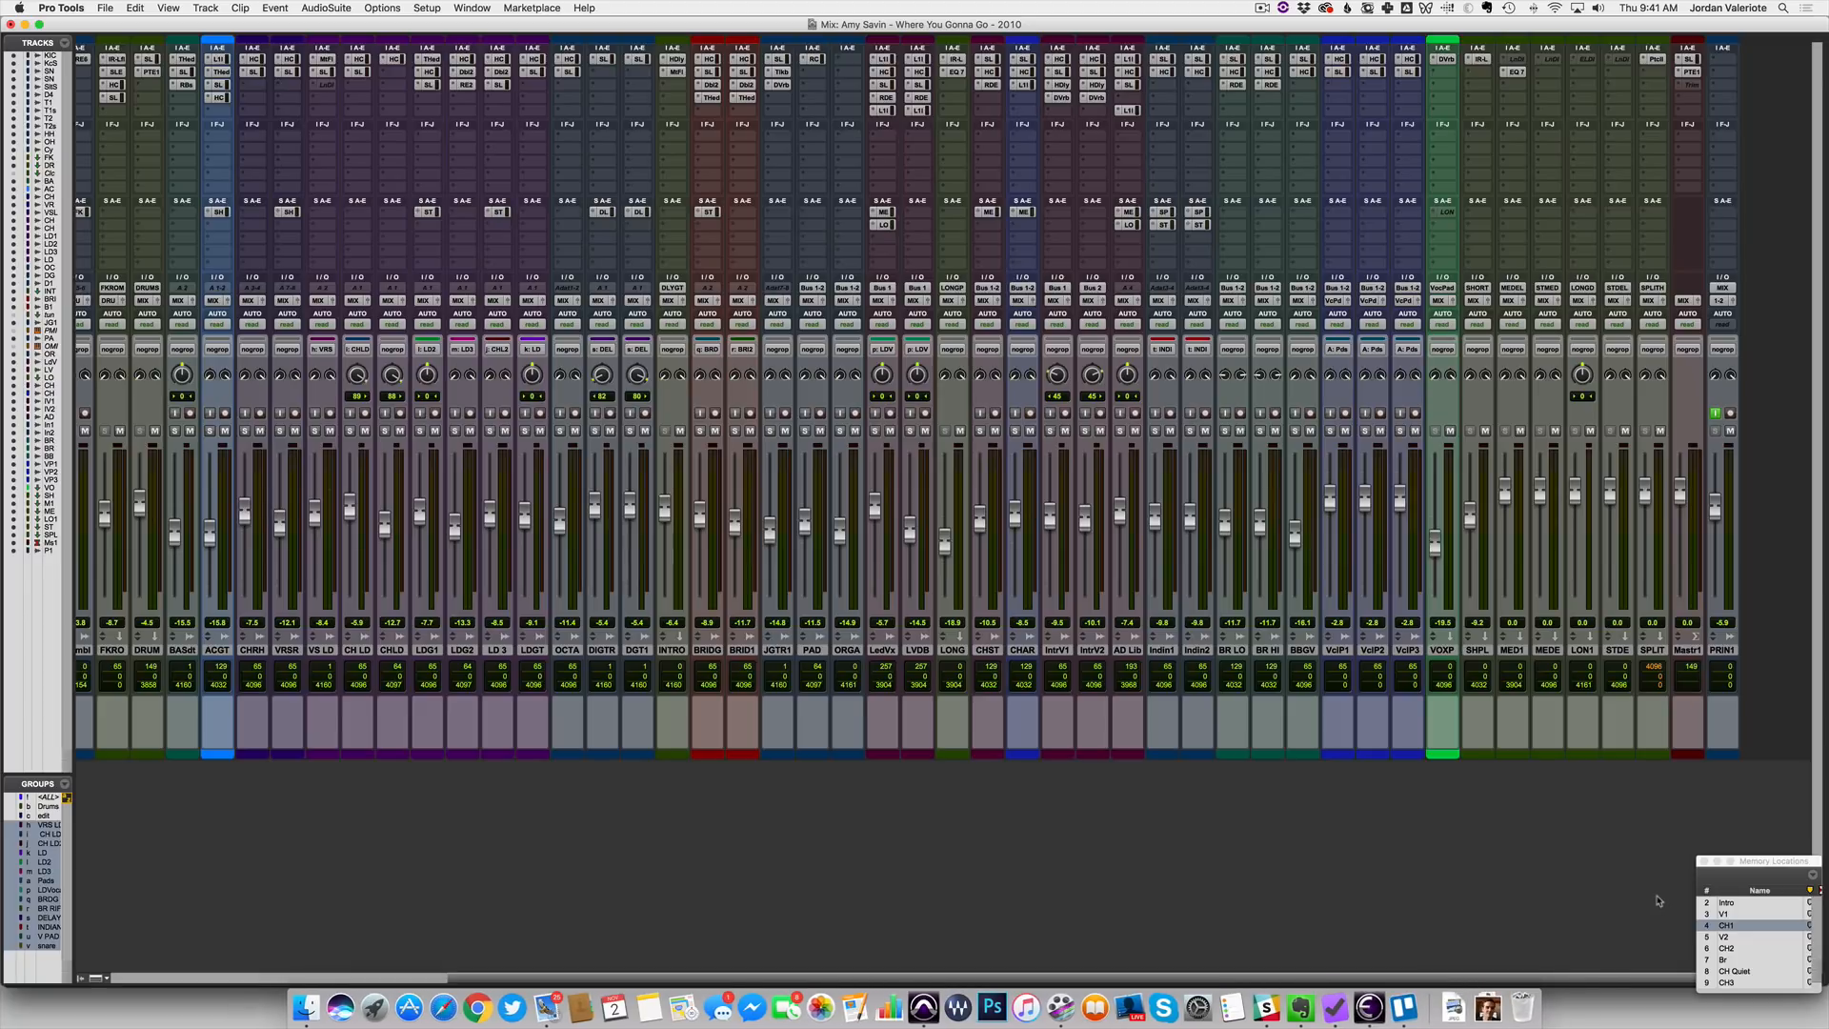
Play the full mix from the CH1 memory location and stop playback
left_click(1732, 926)
key("space")
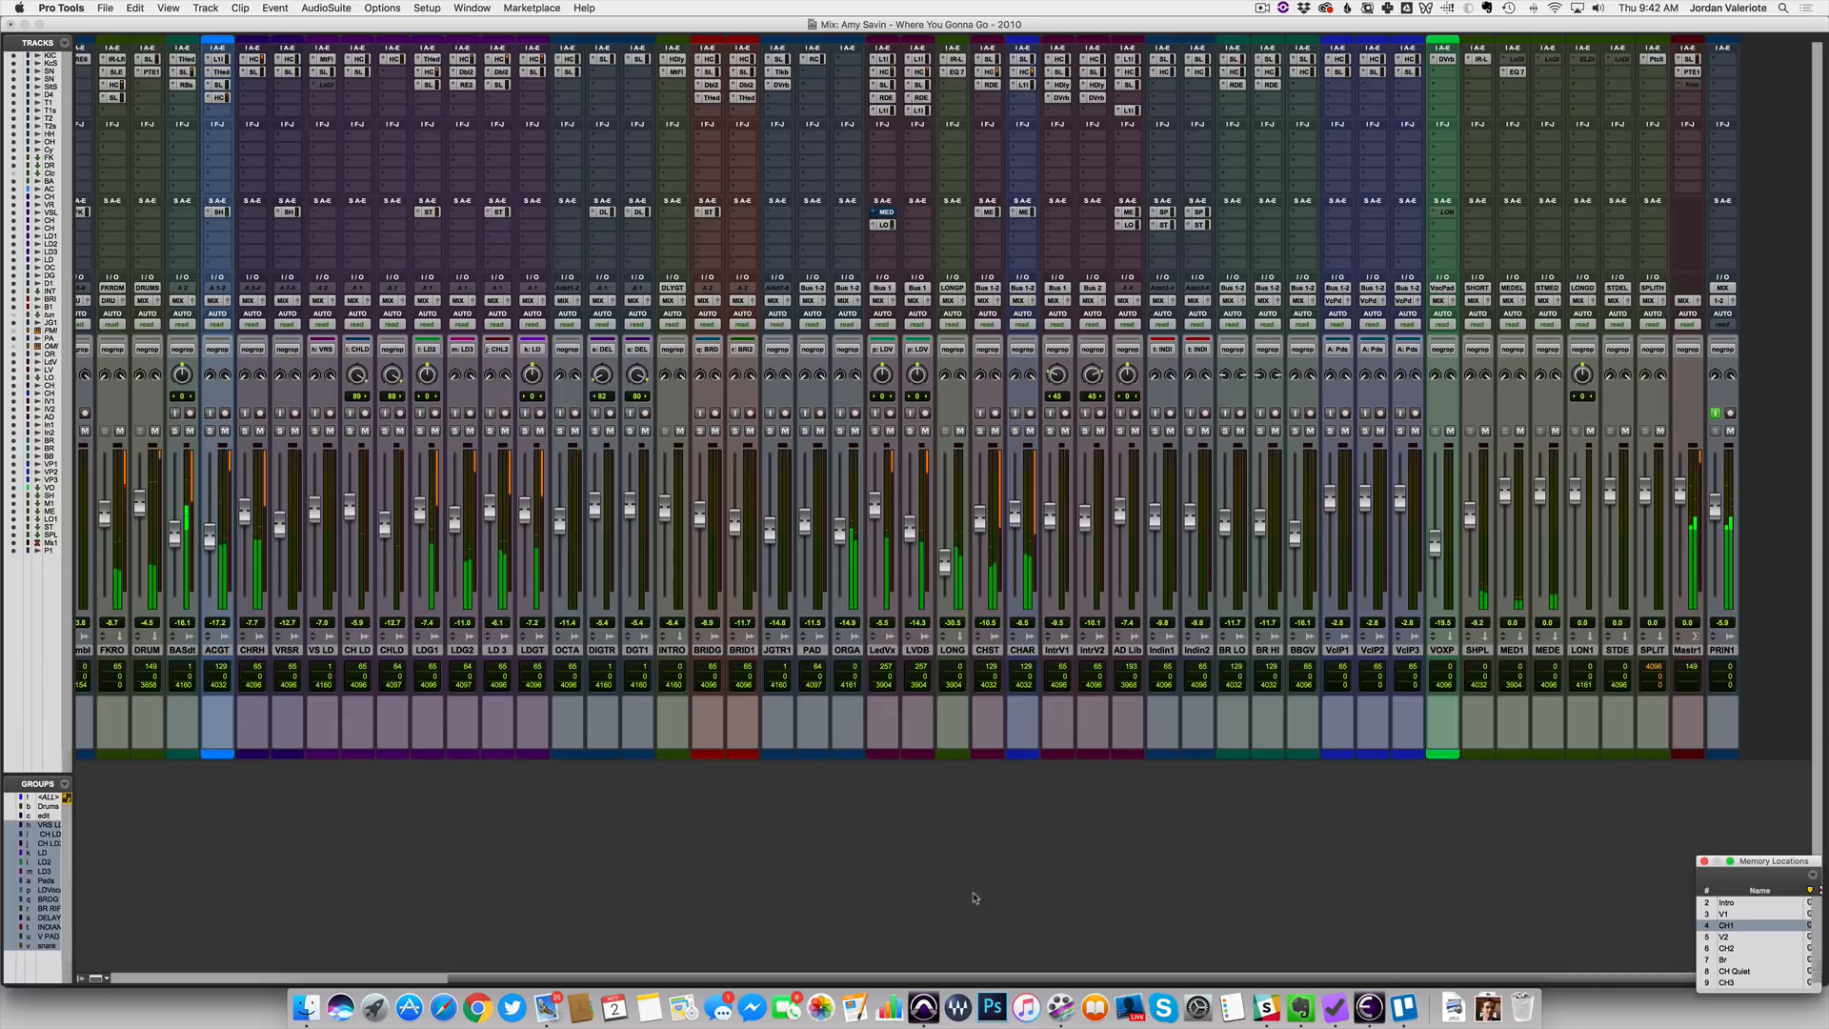
key("space")
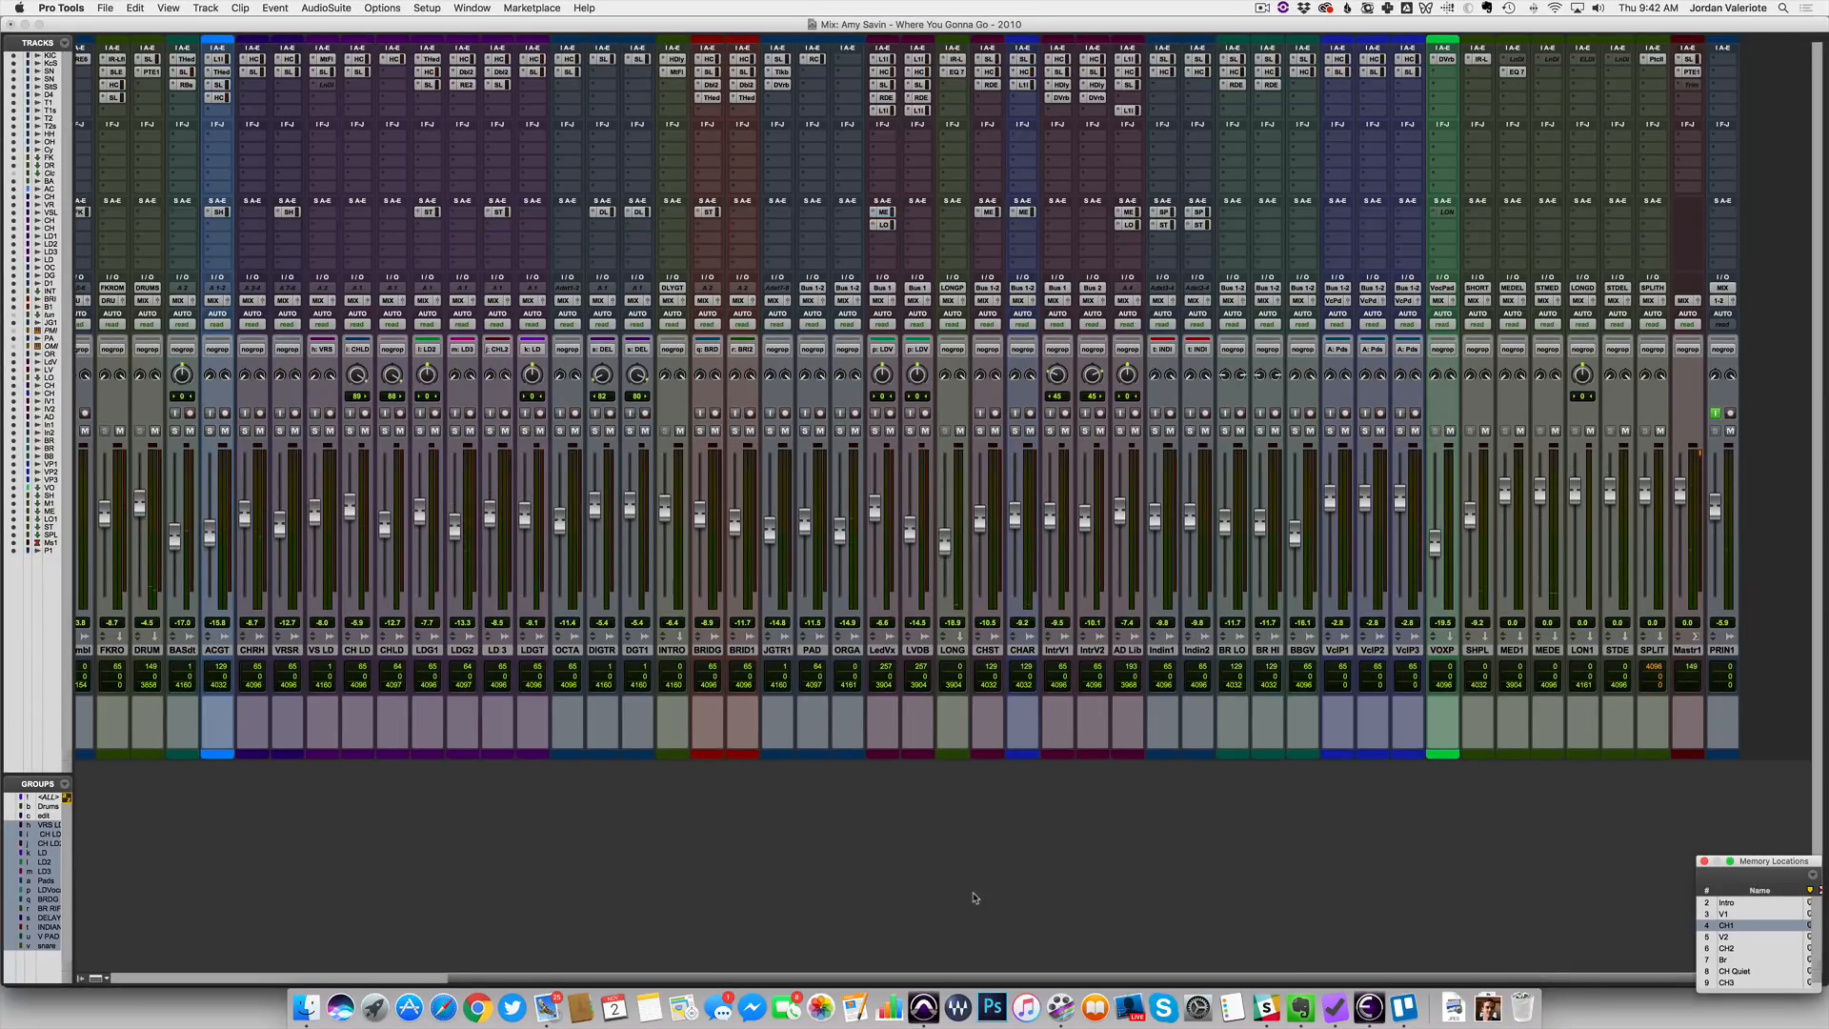
left_click(974, 897)
Adjust the upper band's gain in the REQ 2 equalizer on the LD GTR Aux2 track and close the plug-in
left_click(465, 86)
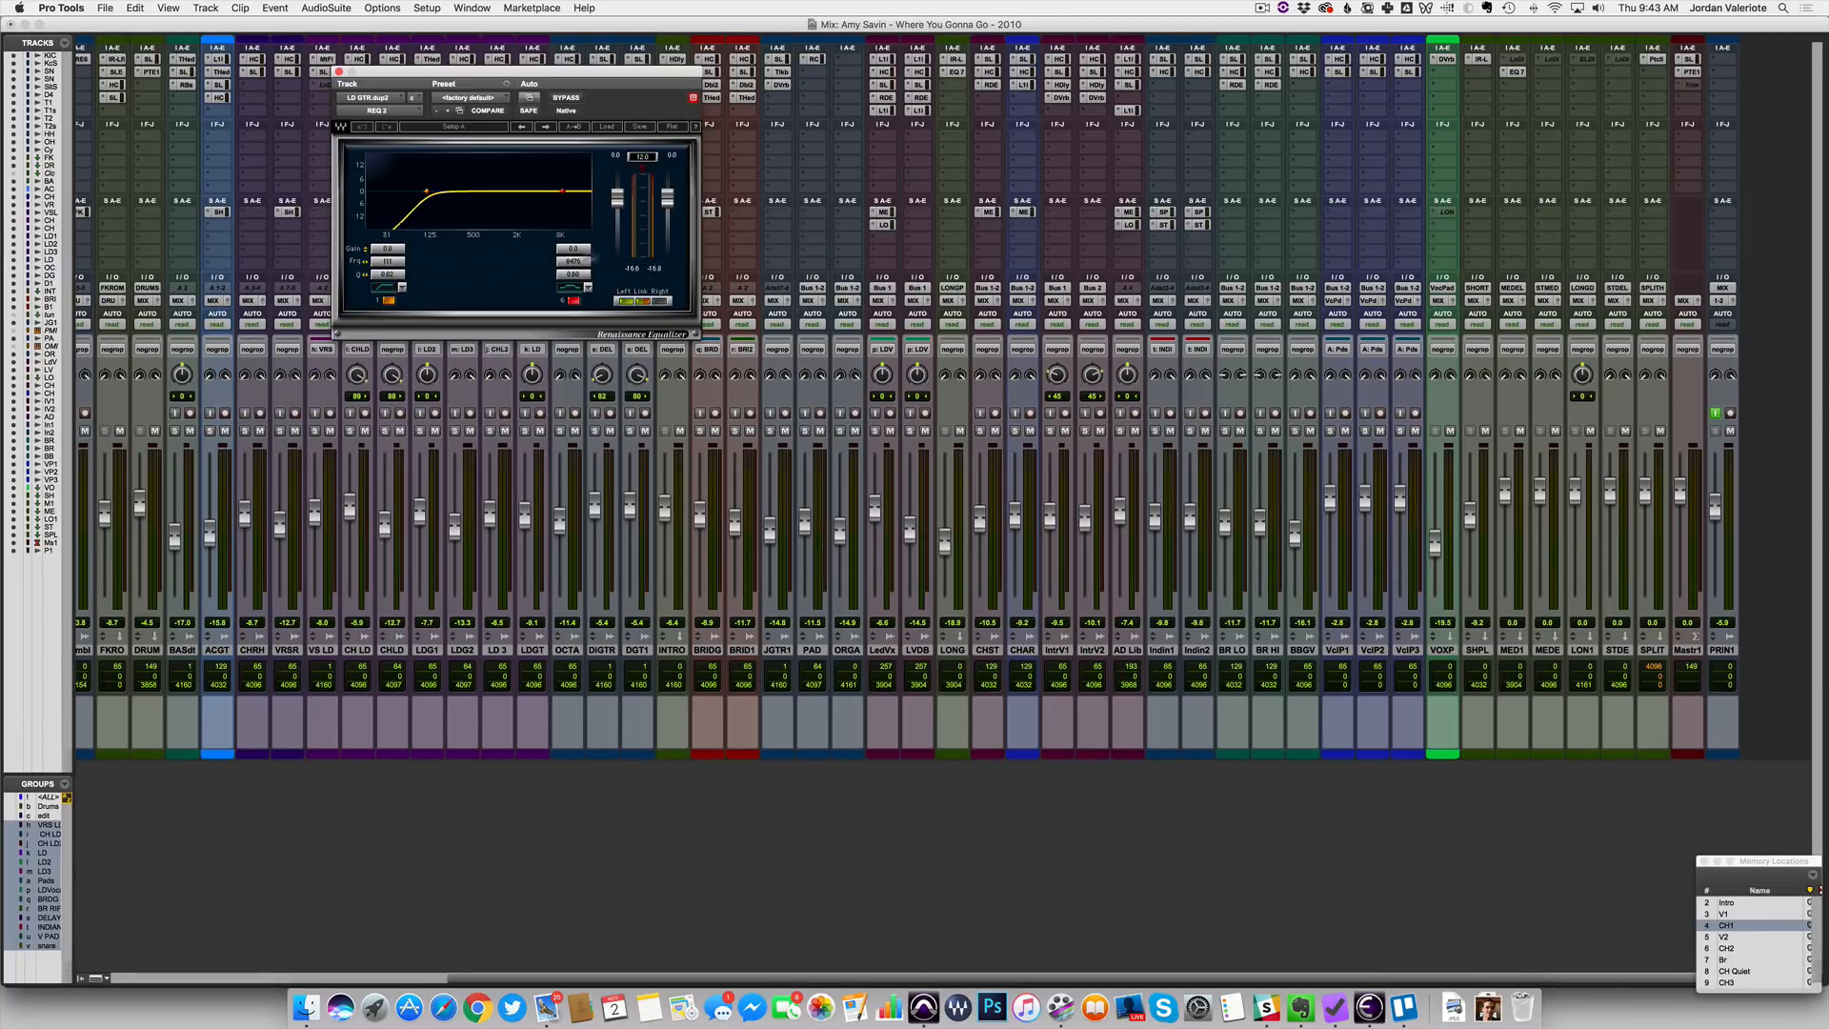
left_click_drag(572, 249, 572, 254)
left_click(339, 71)
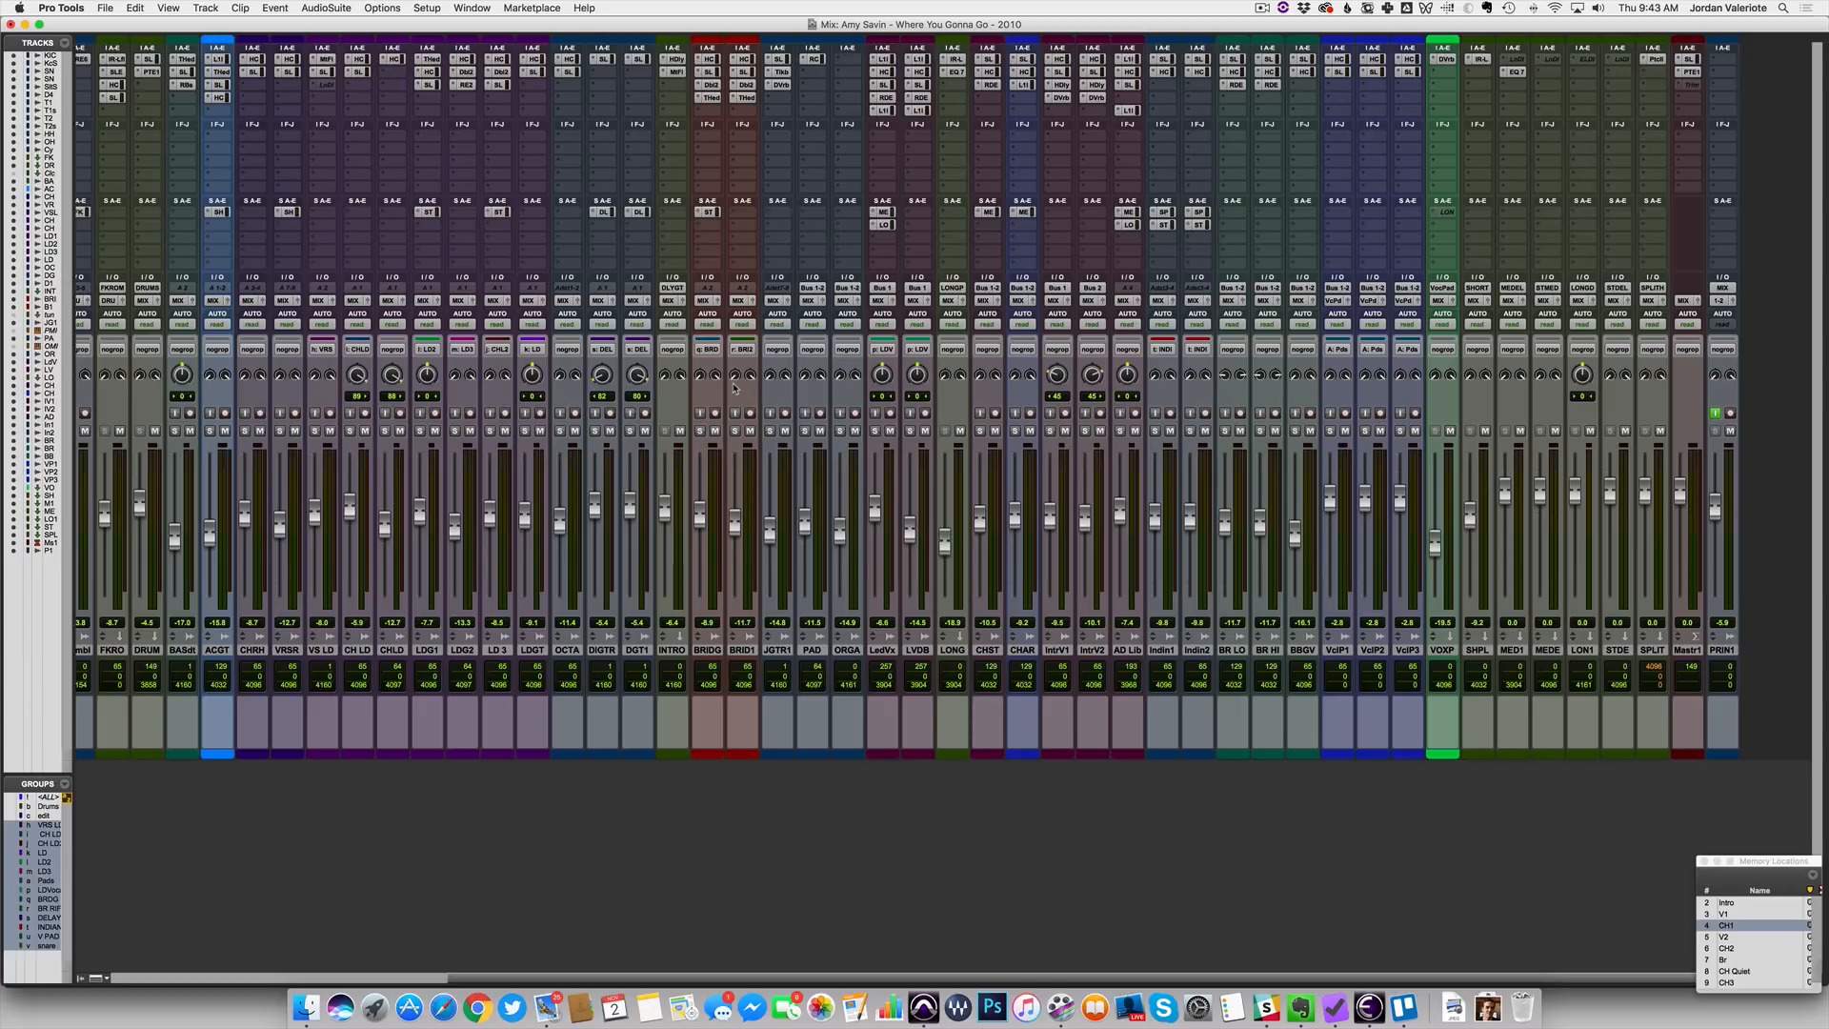
Play the song from V2 and solo the snare top and snare bottom tracks
scroll(555, 670, "left", 10)
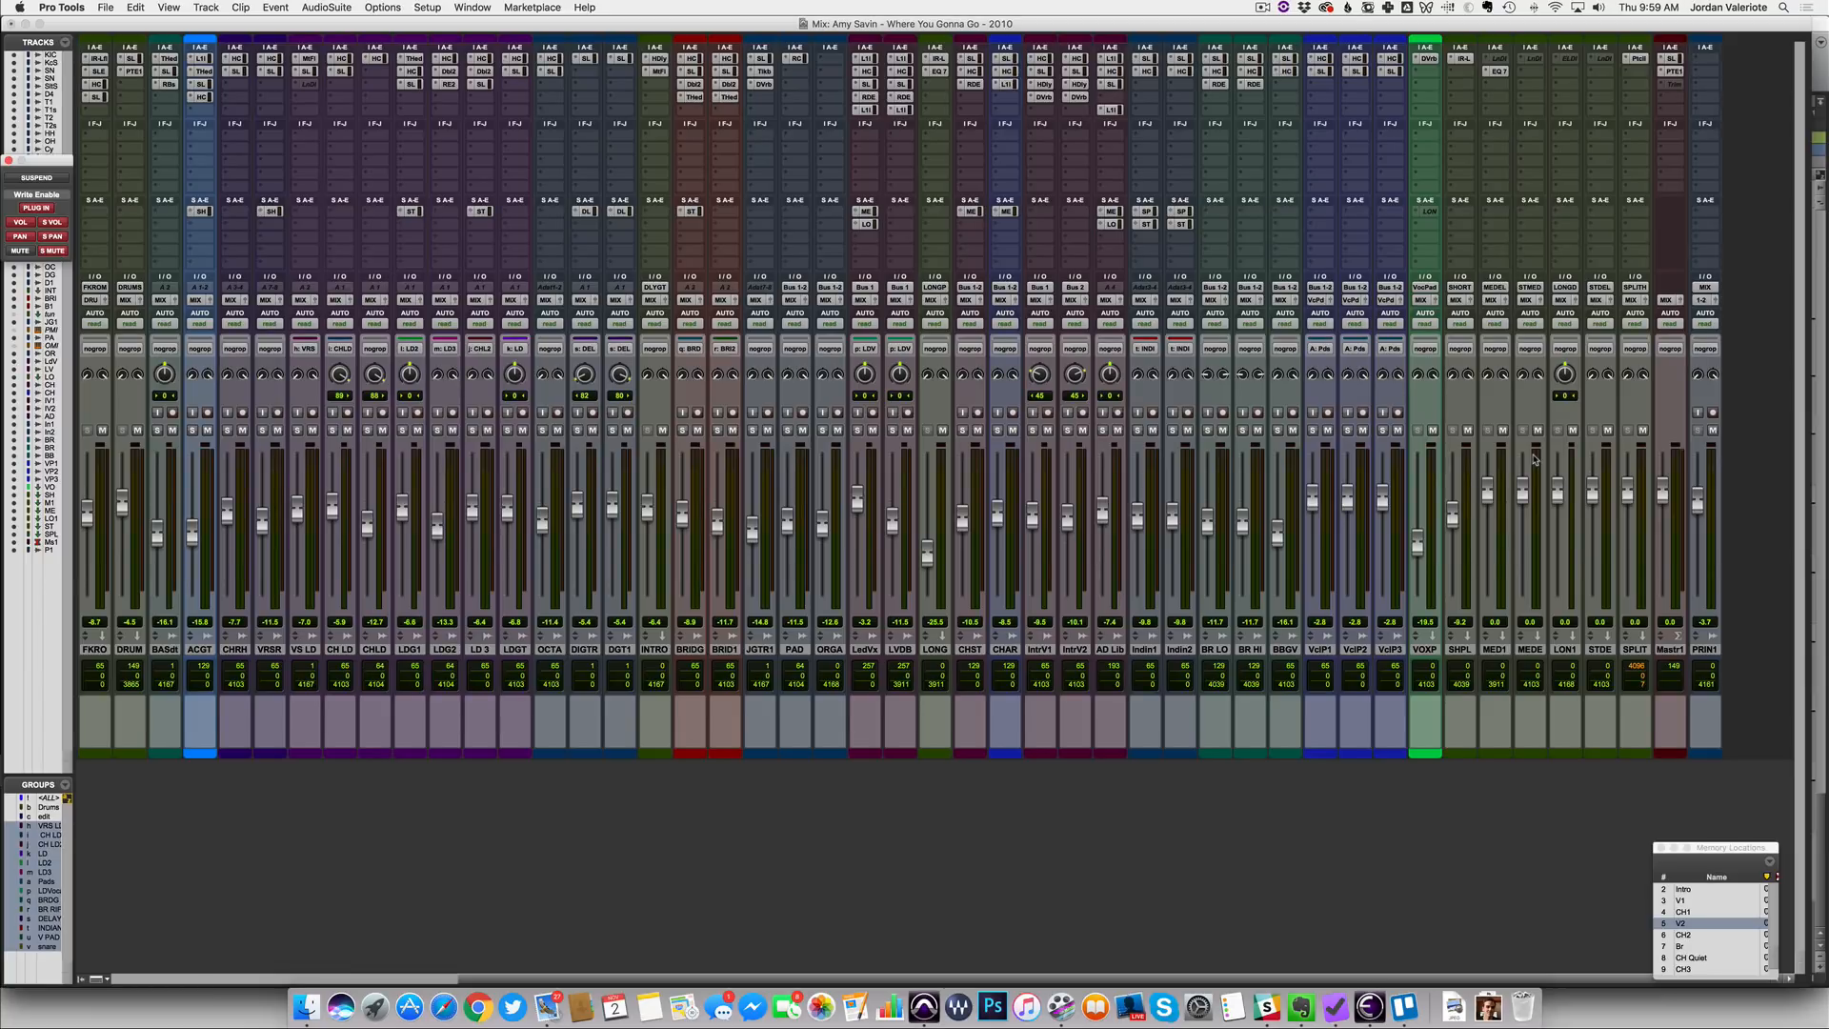
left_click_drag(1002, 979, 639, 979)
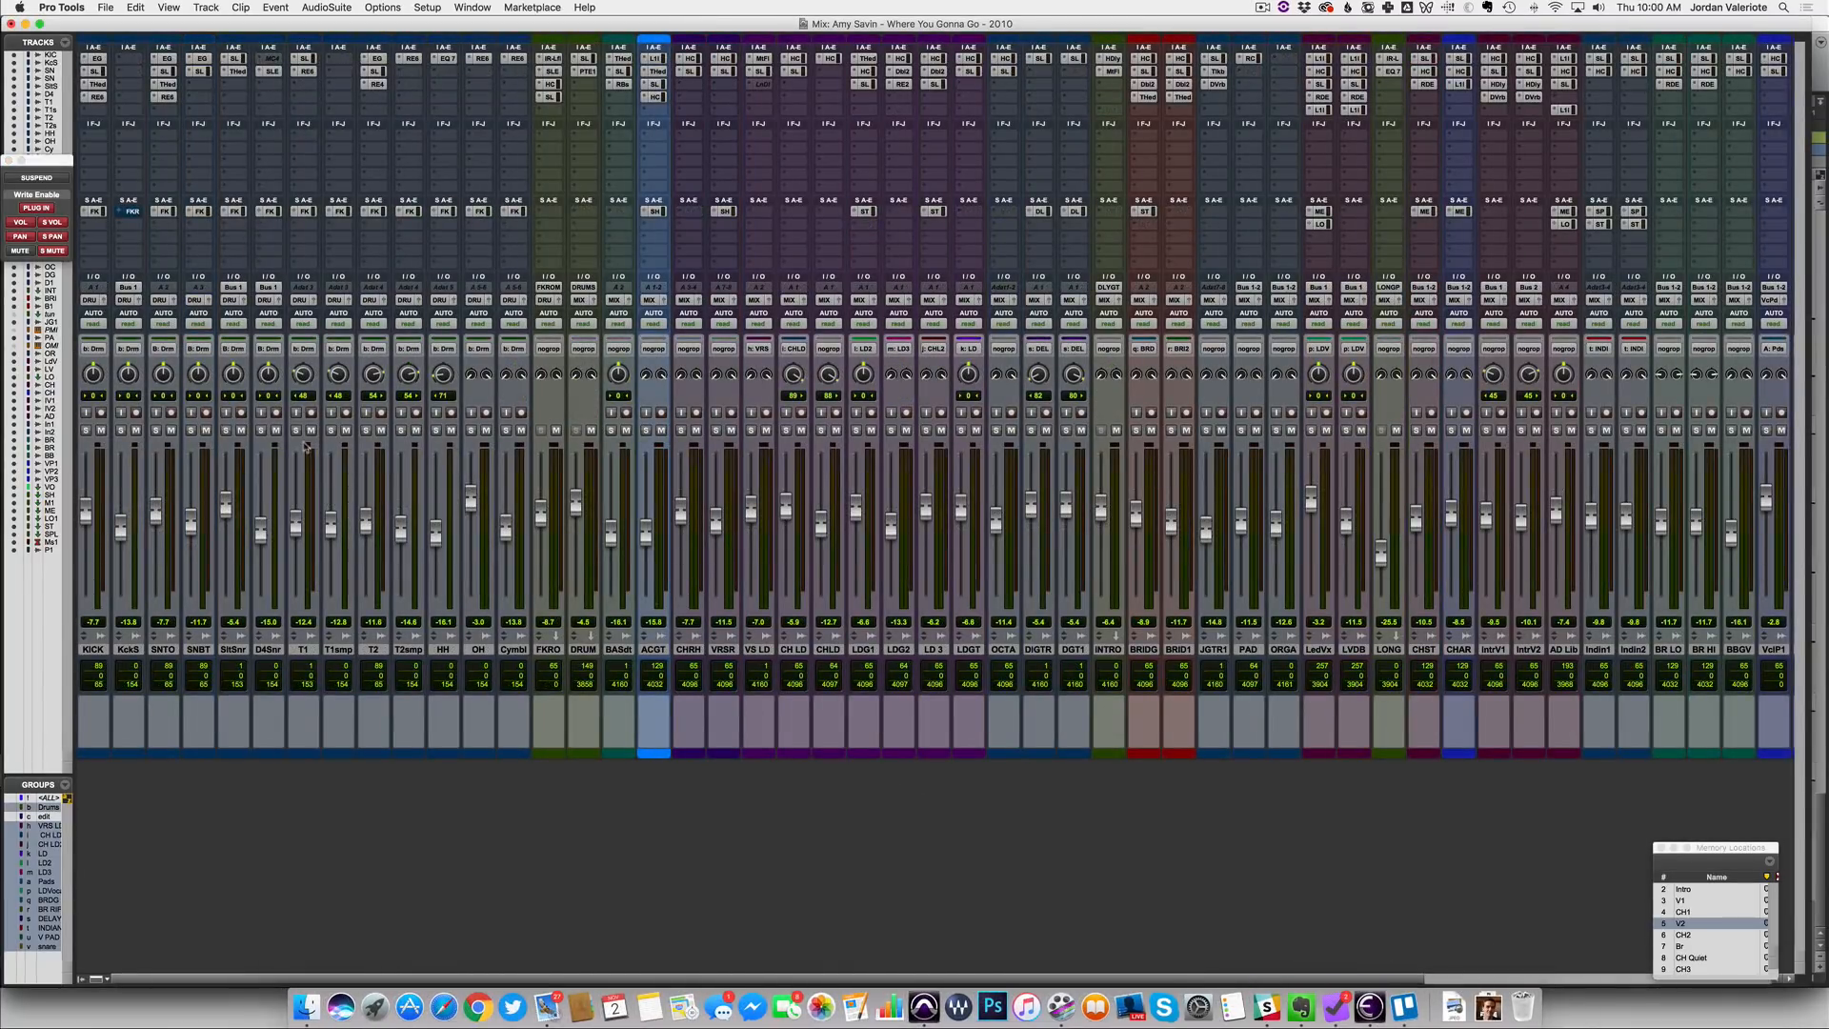
key("space")
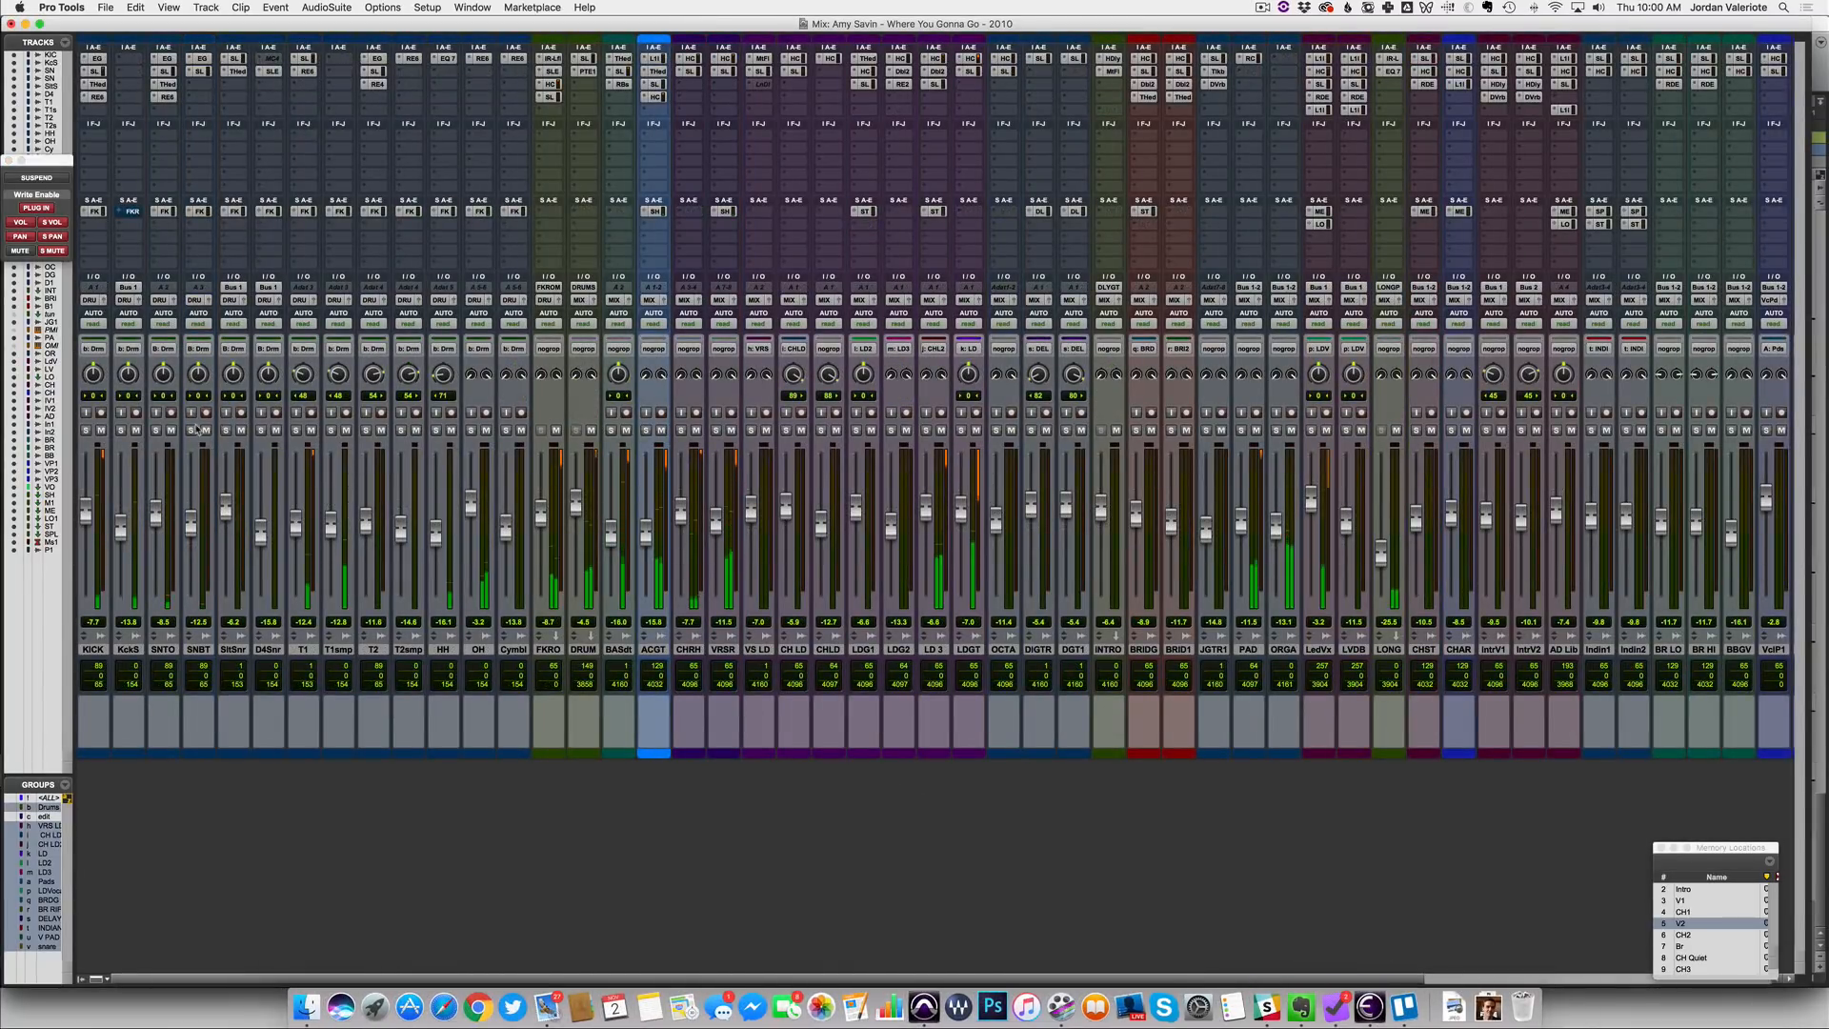
left_click(191, 431)
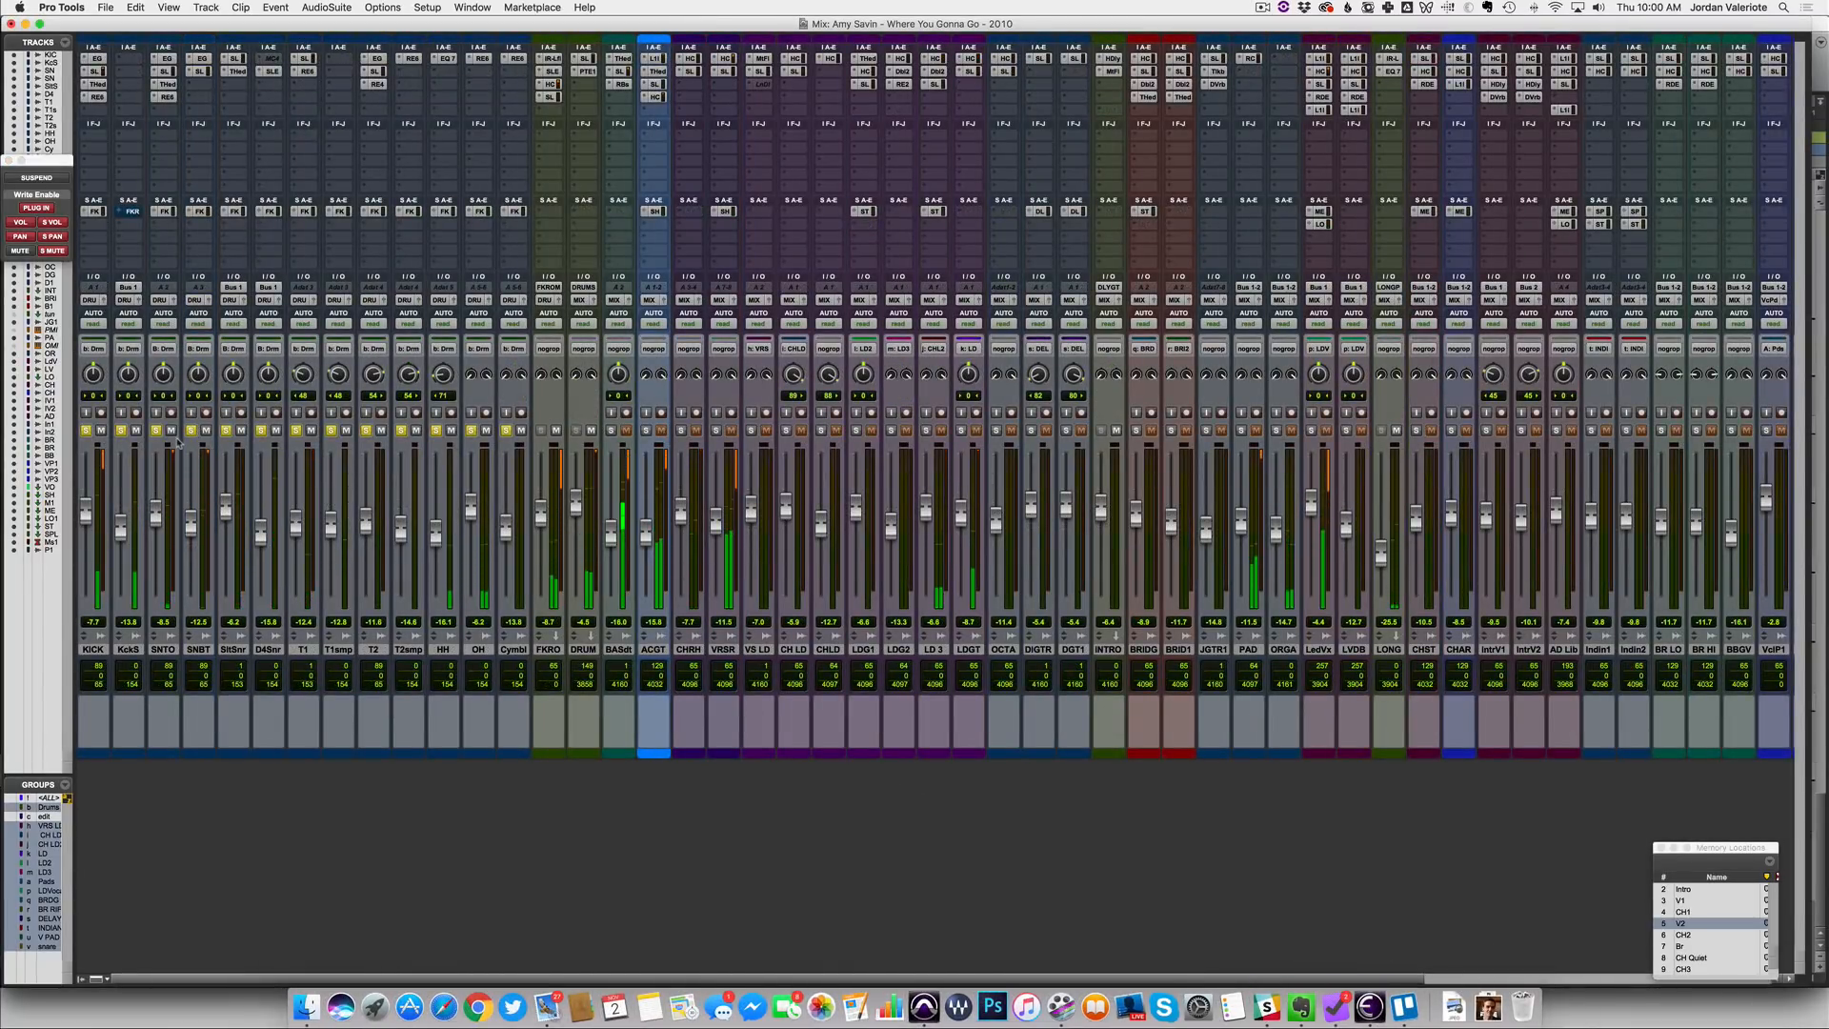
left_click(156, 431)
left_click(157, 431, "ctrl")
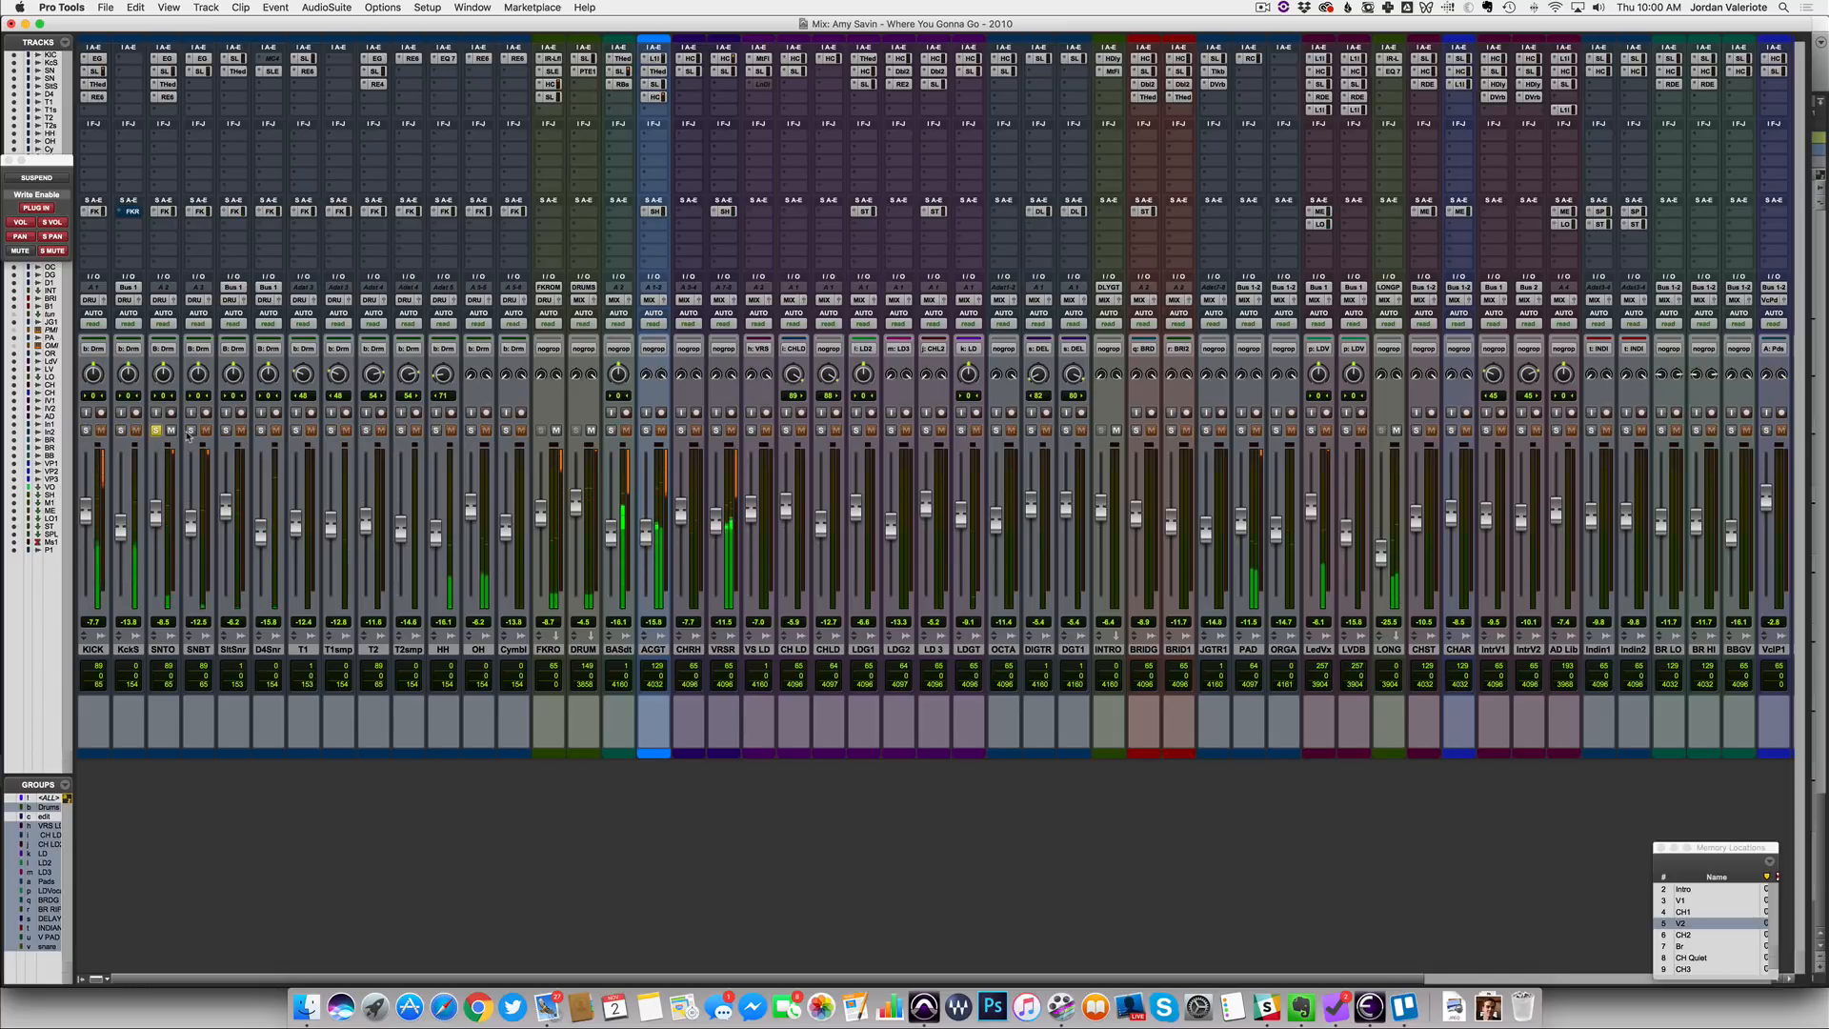
left_click(192, 430)
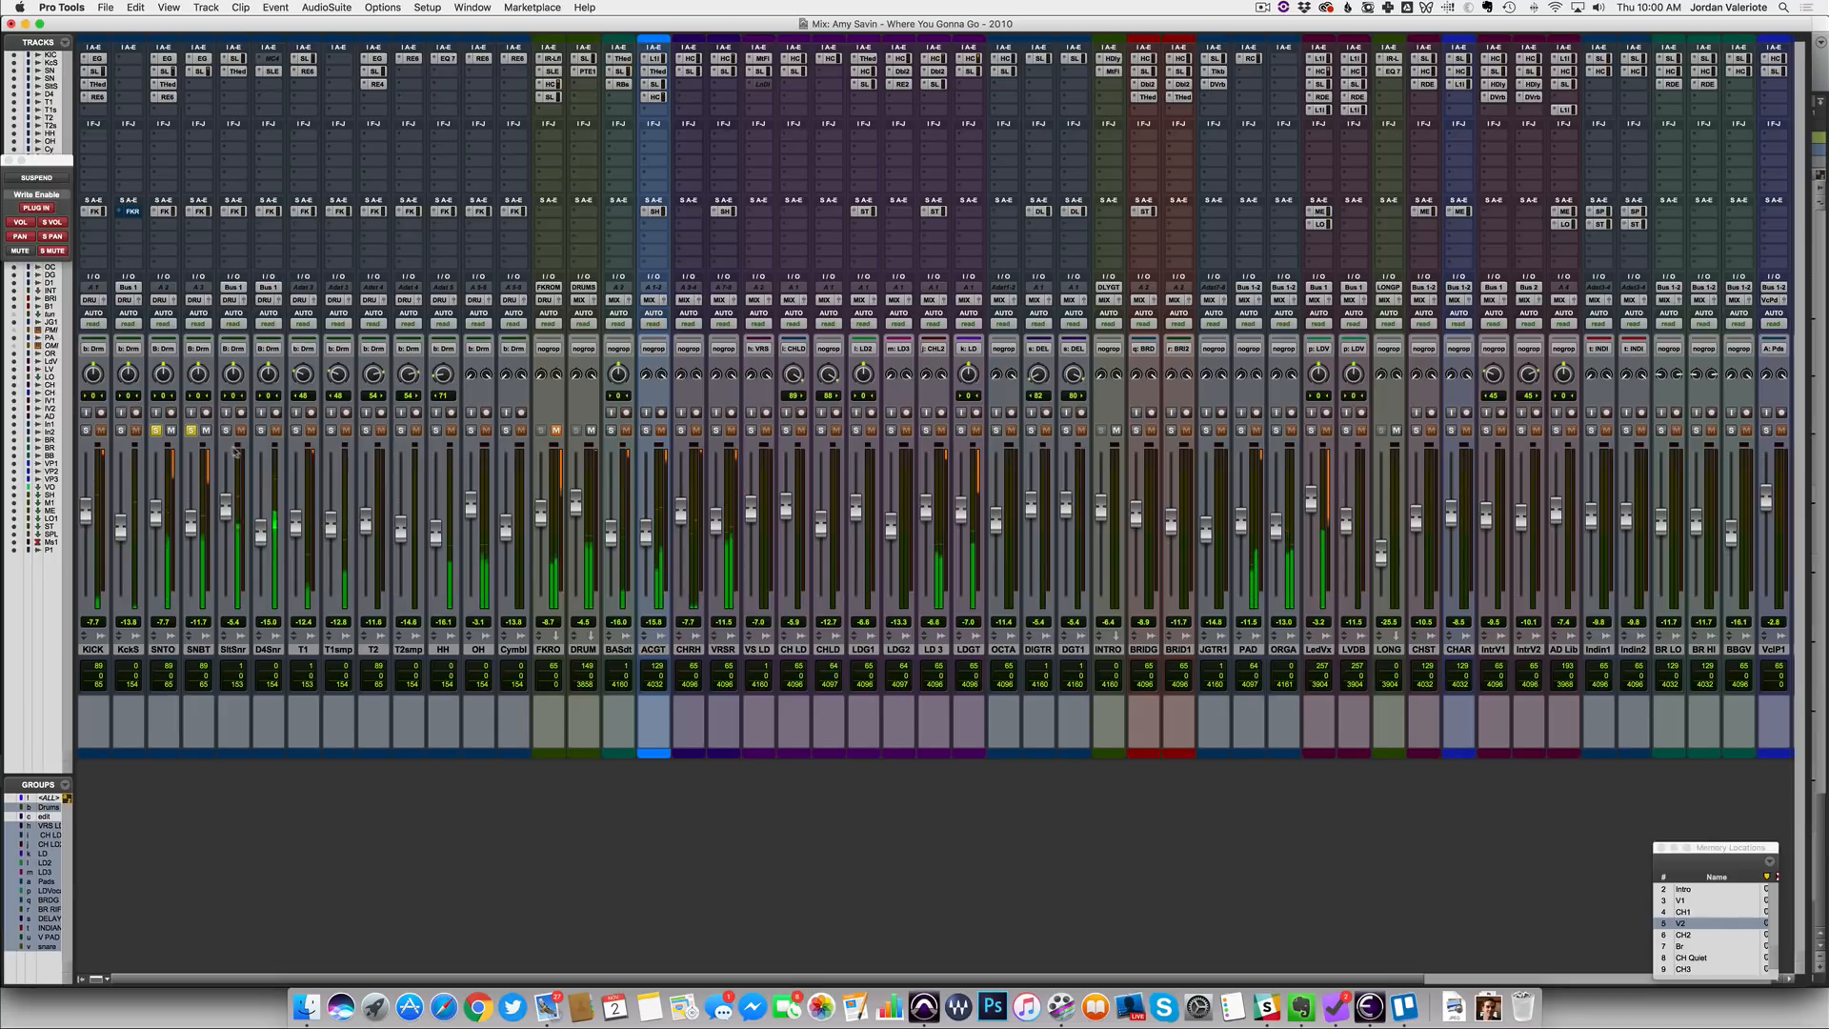
Raise the HF gain to 10.9 dB in the SN TOP track's SSLChannel plug-in and solo all the drum tracks
left_click(166, 71)
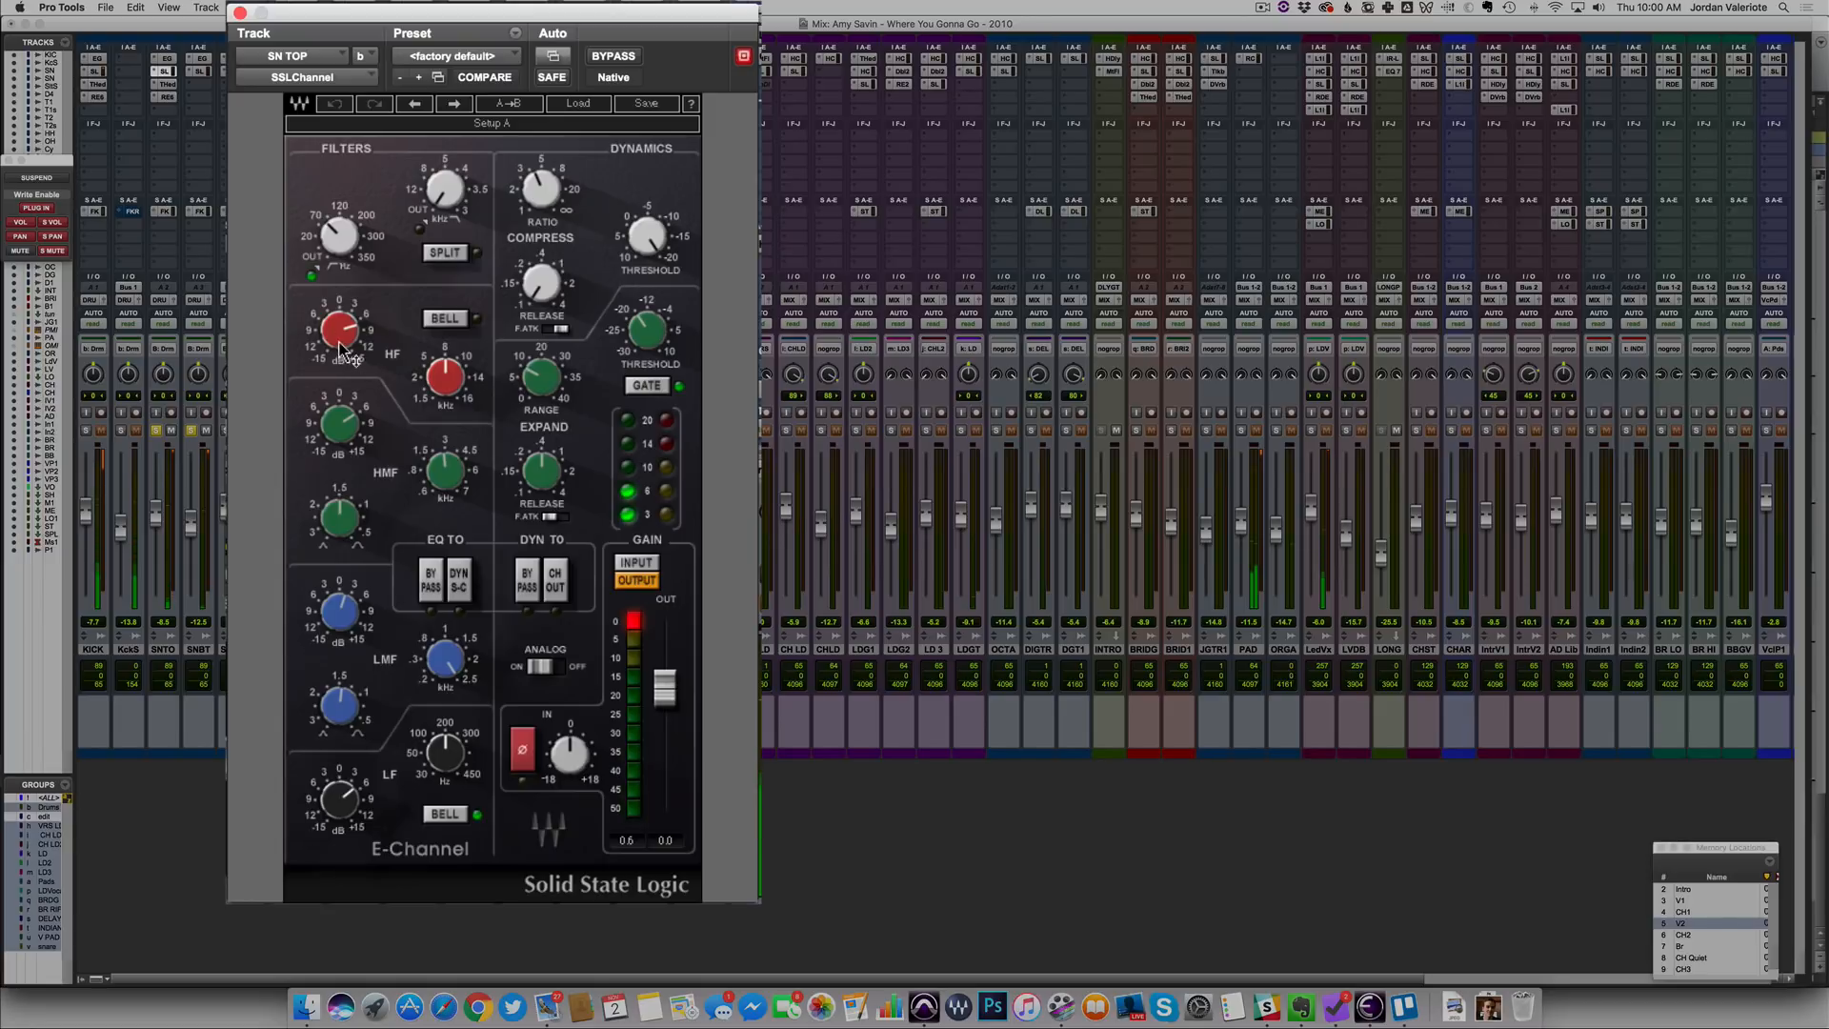
left_click(343, 341)
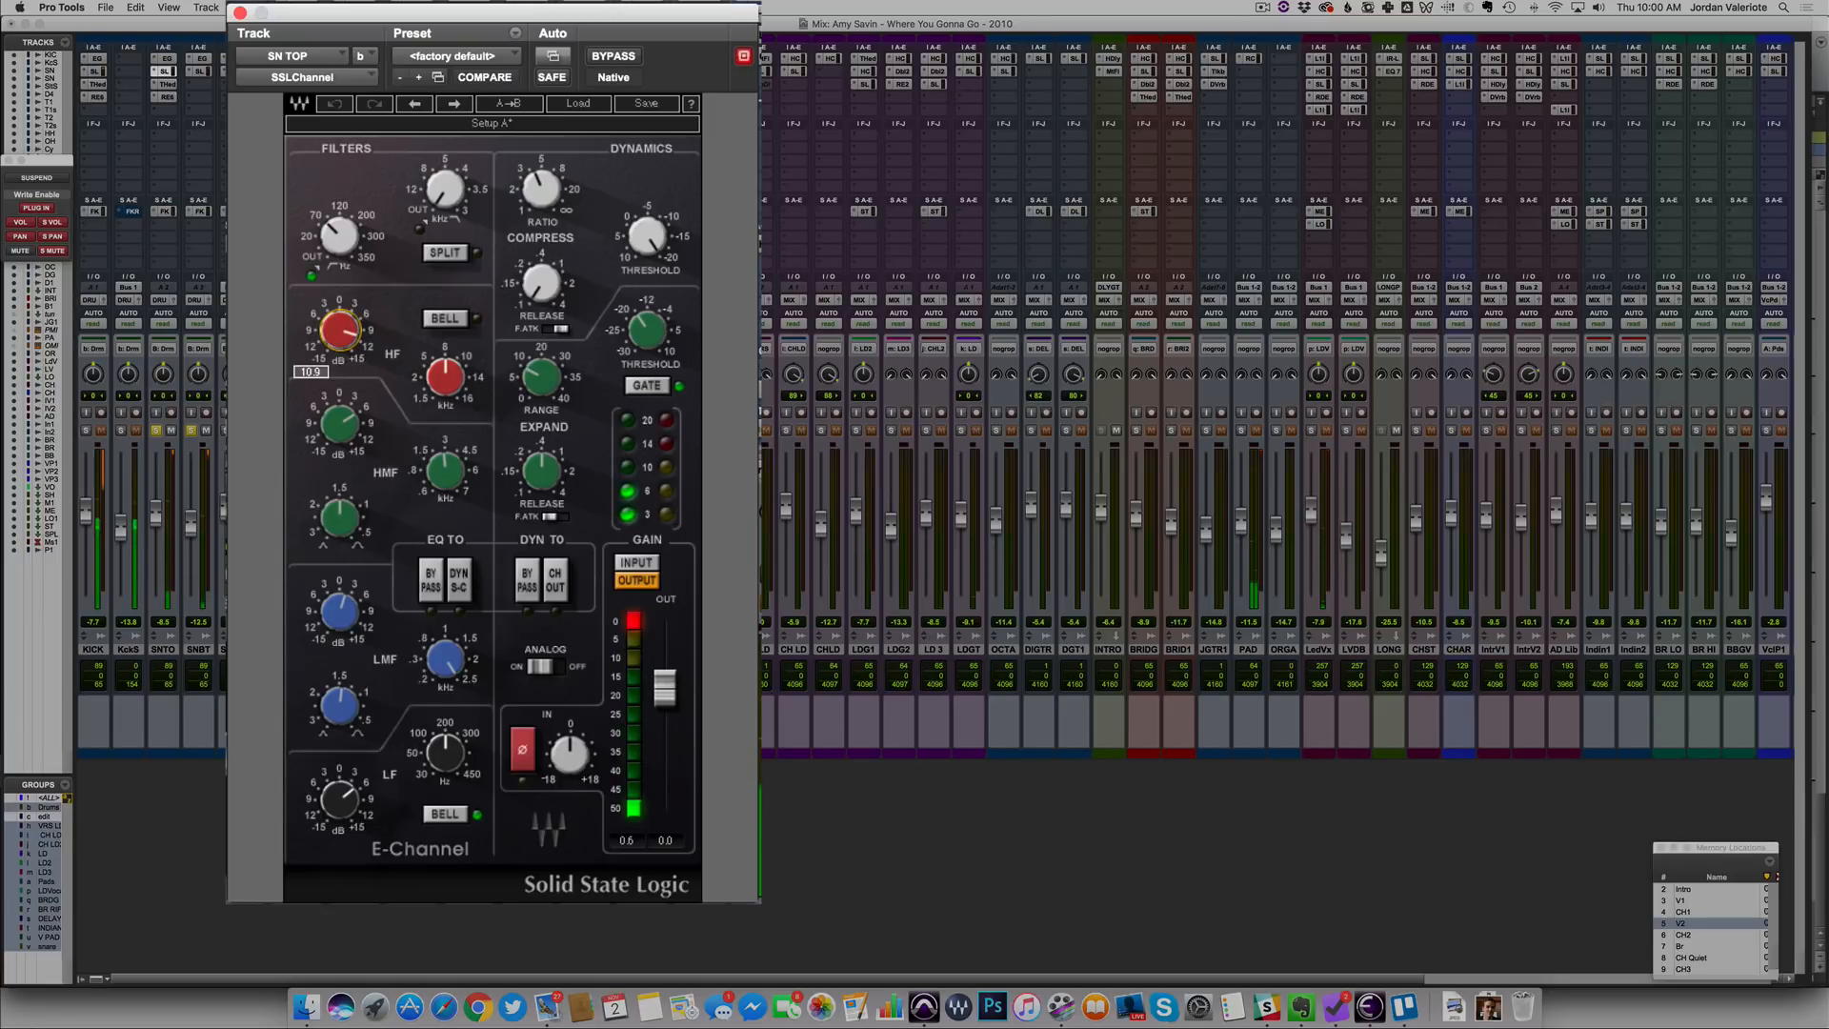
left_click(89, 428)
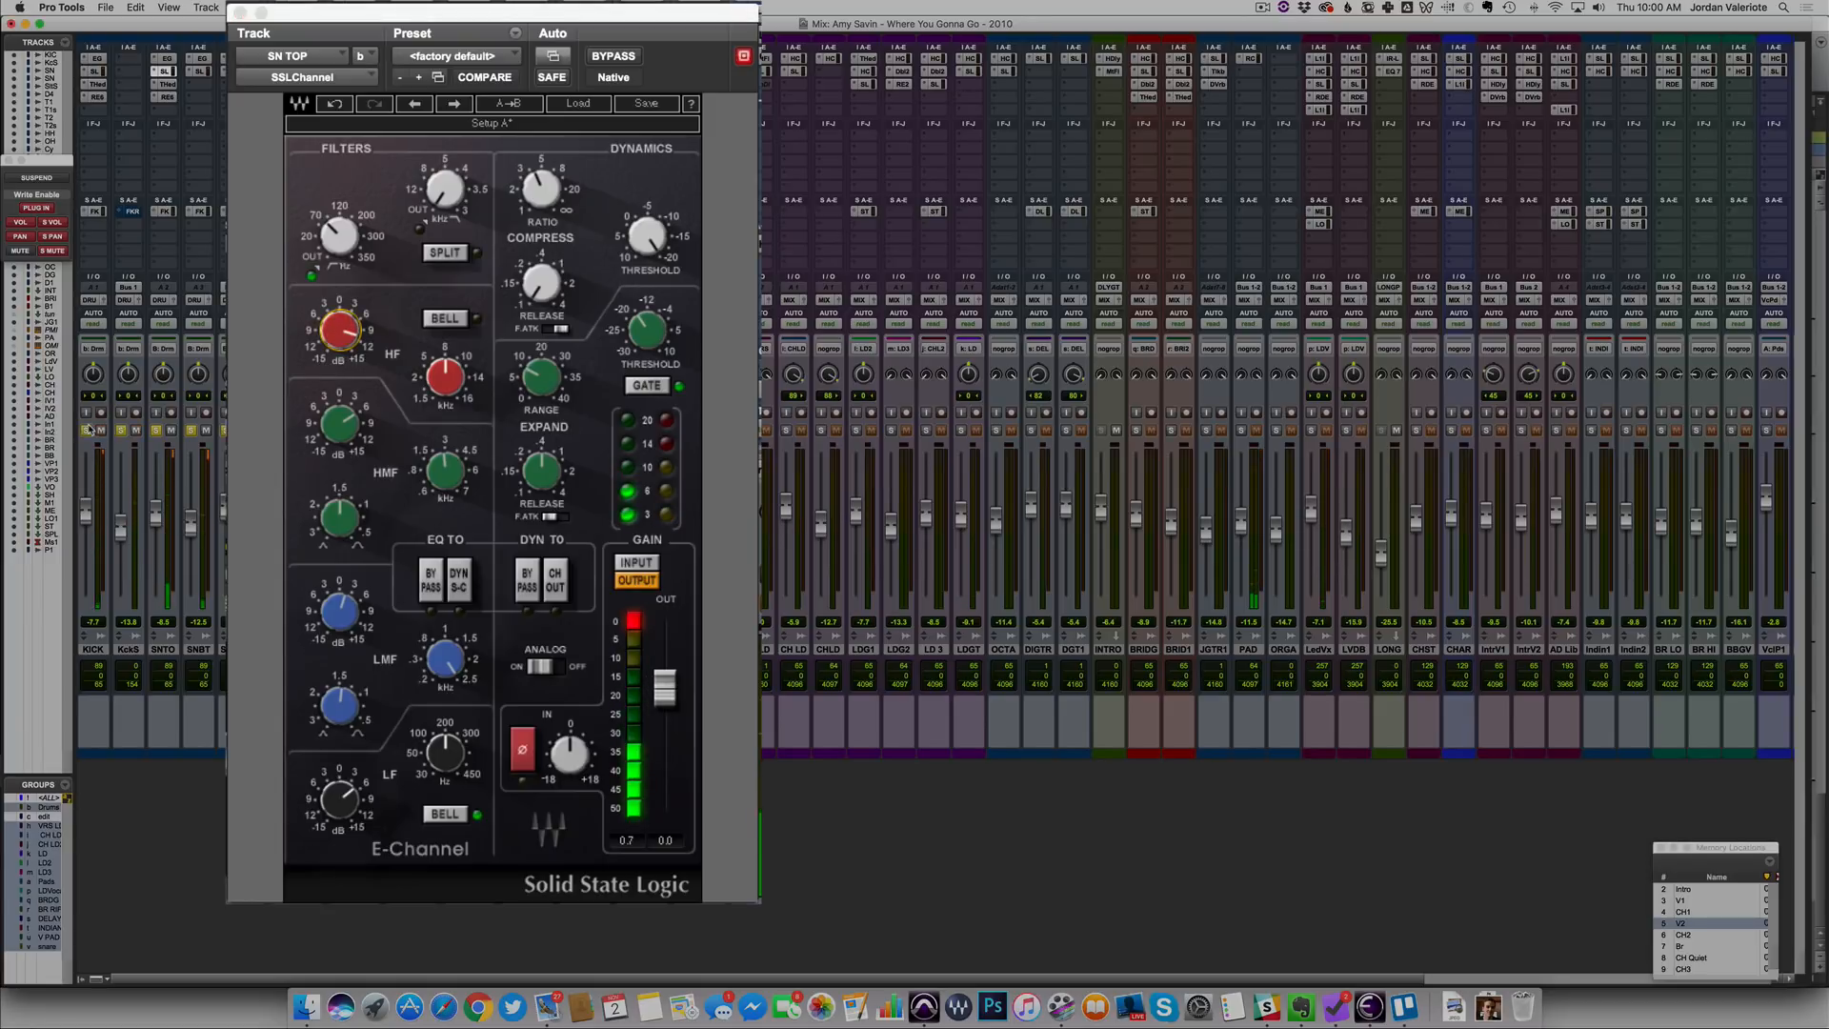
Suspend automation and raise the HF gain in the SN TOP SSLChannel to 13.6 dB
left_click_drag(336, 353, 335, 343)
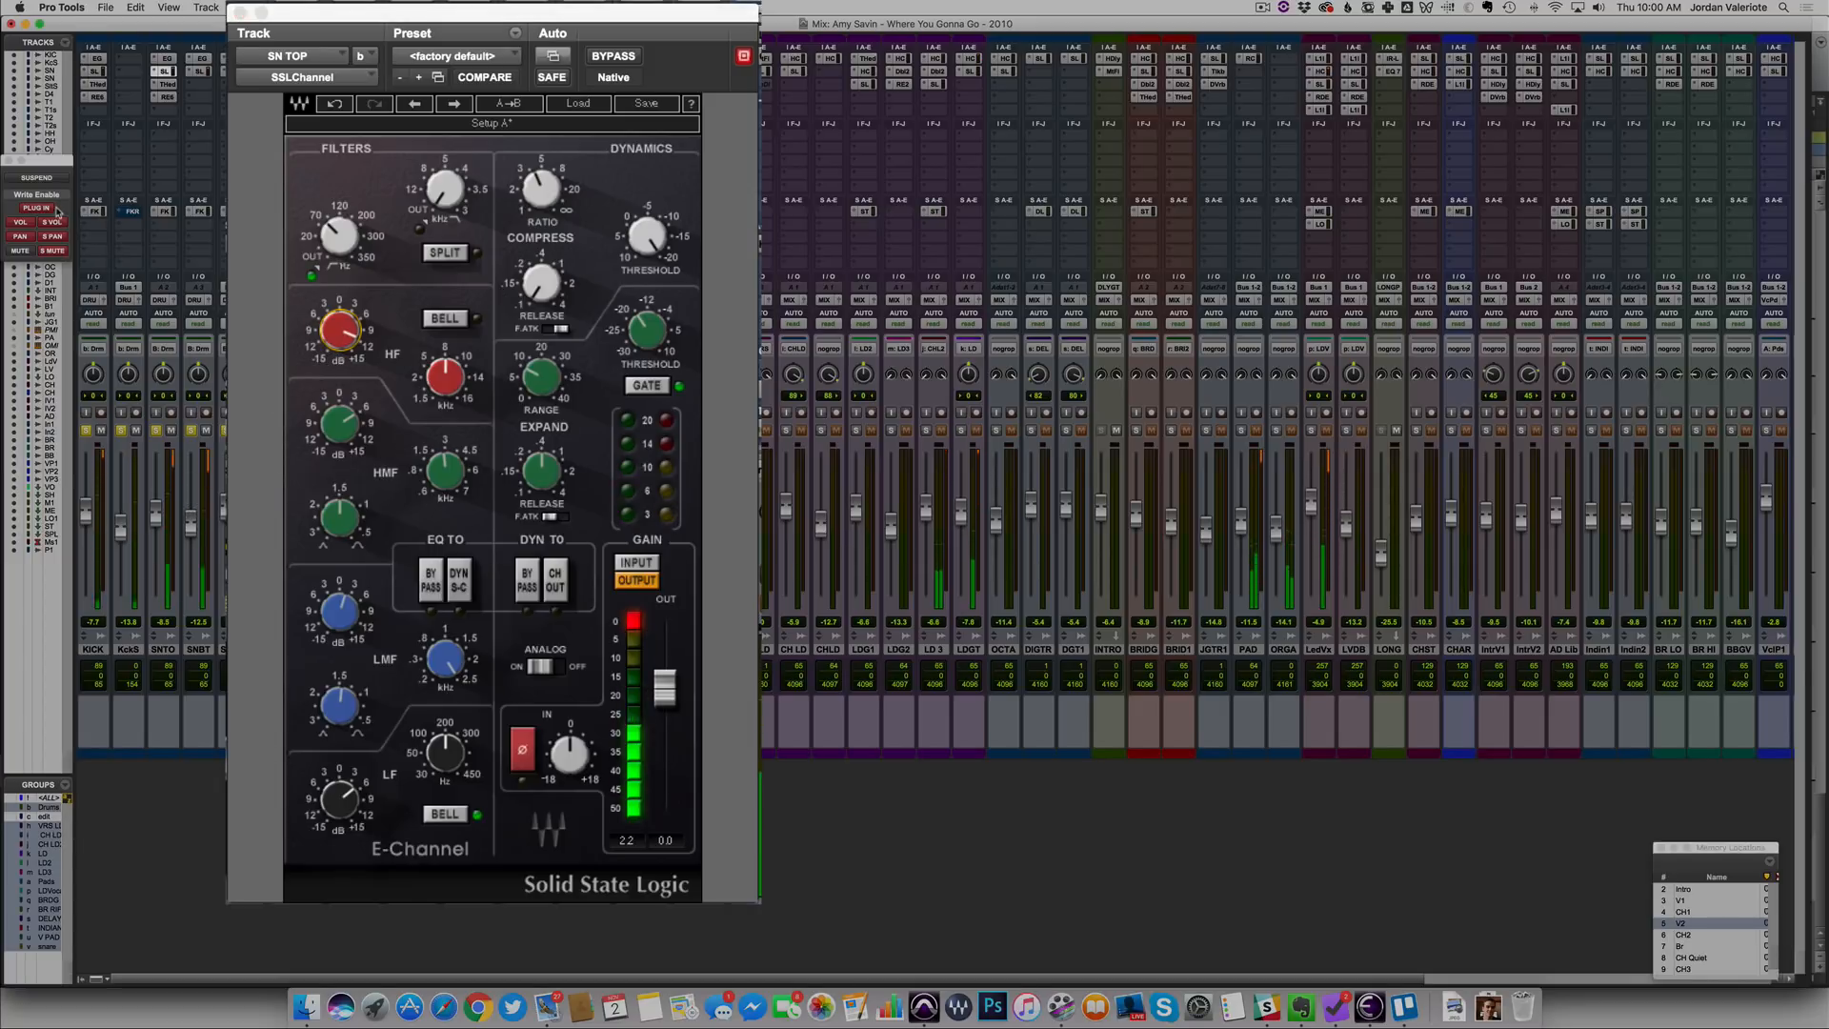
left_click(40, 179)
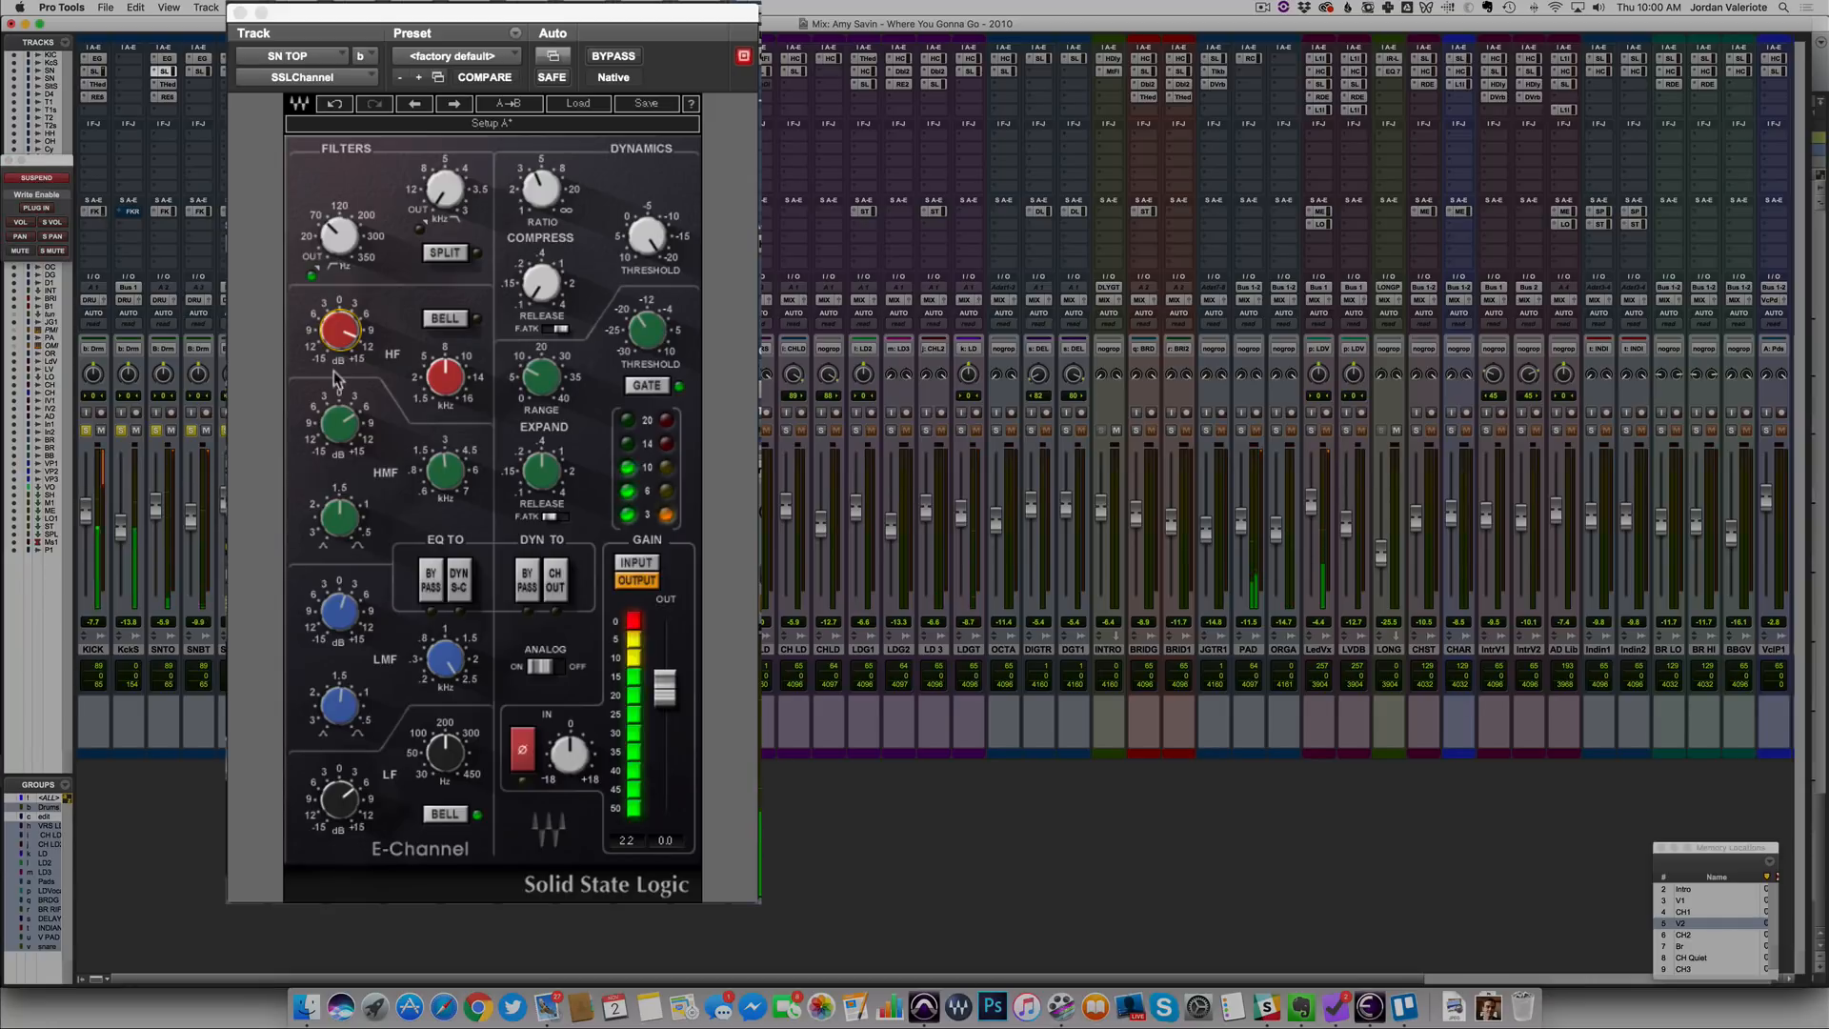
left_click_drag(340, 330, 340, 314)
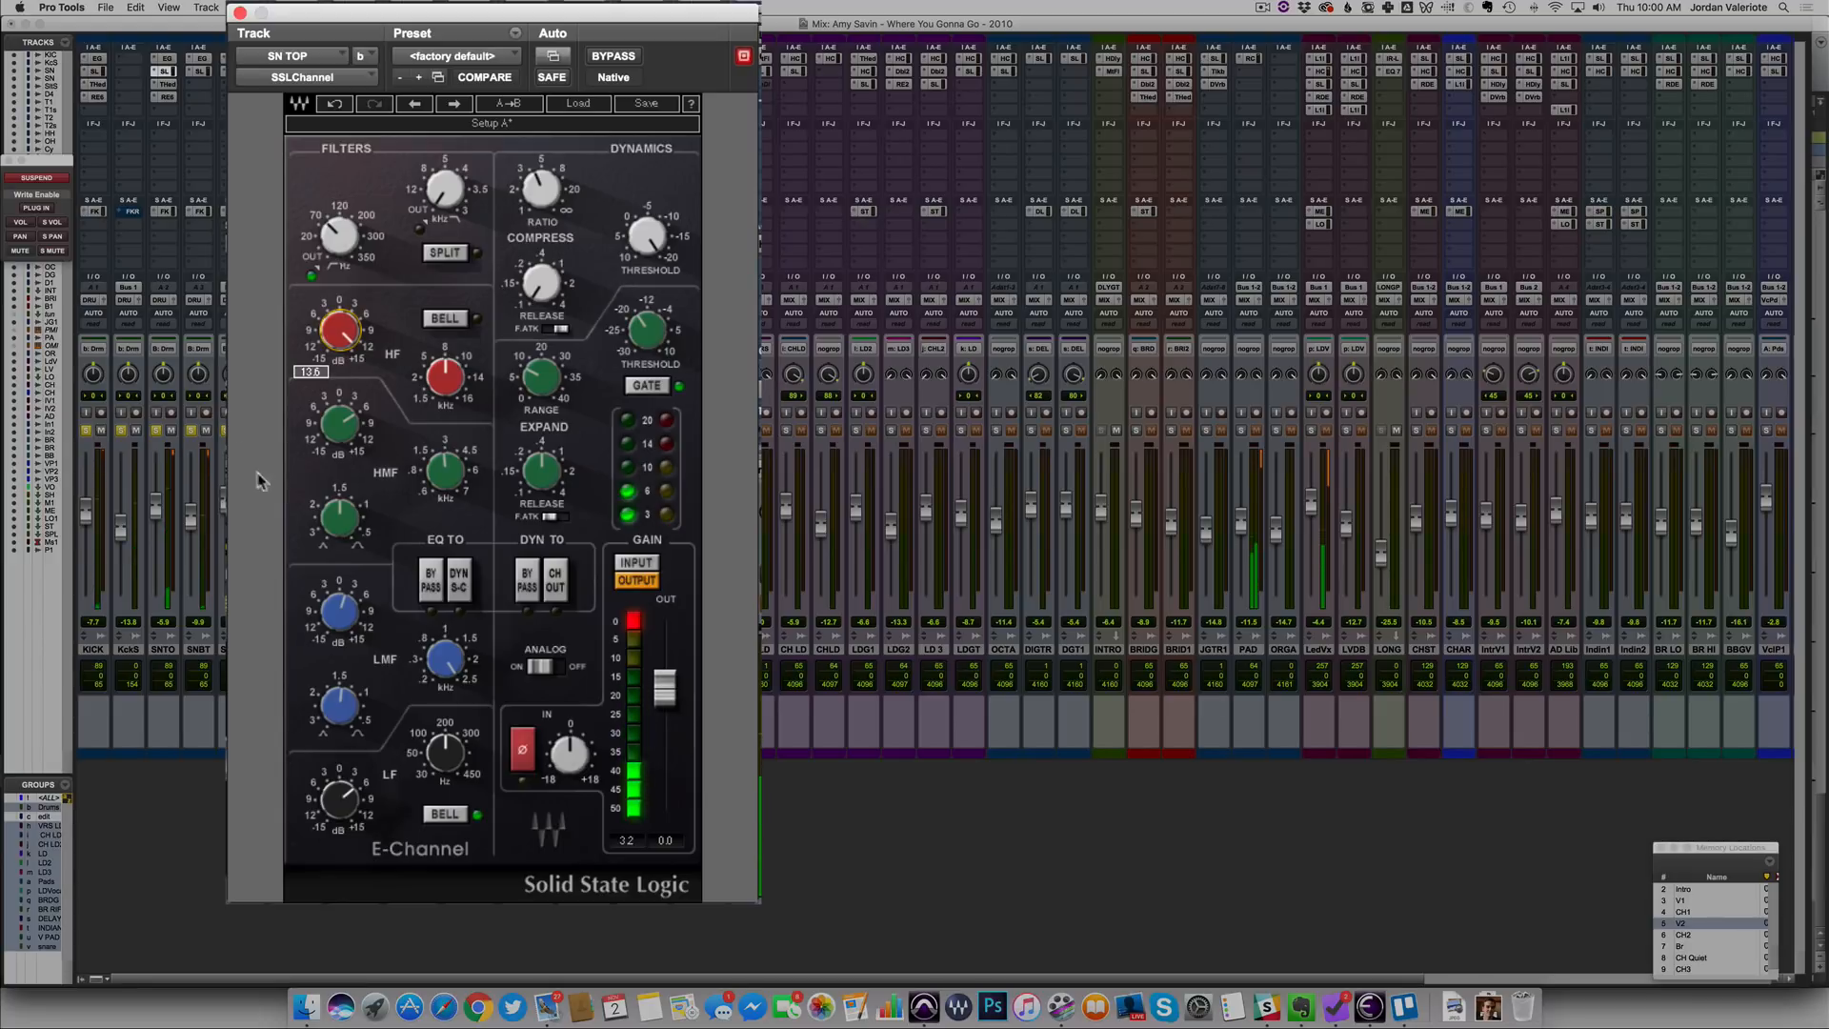
Fine-tune the LF, LMF and HF gains and the expander range in the SN TOP SSLChannel, with the snare bottom muted
left_click_drag(338, 798, 338, 765)
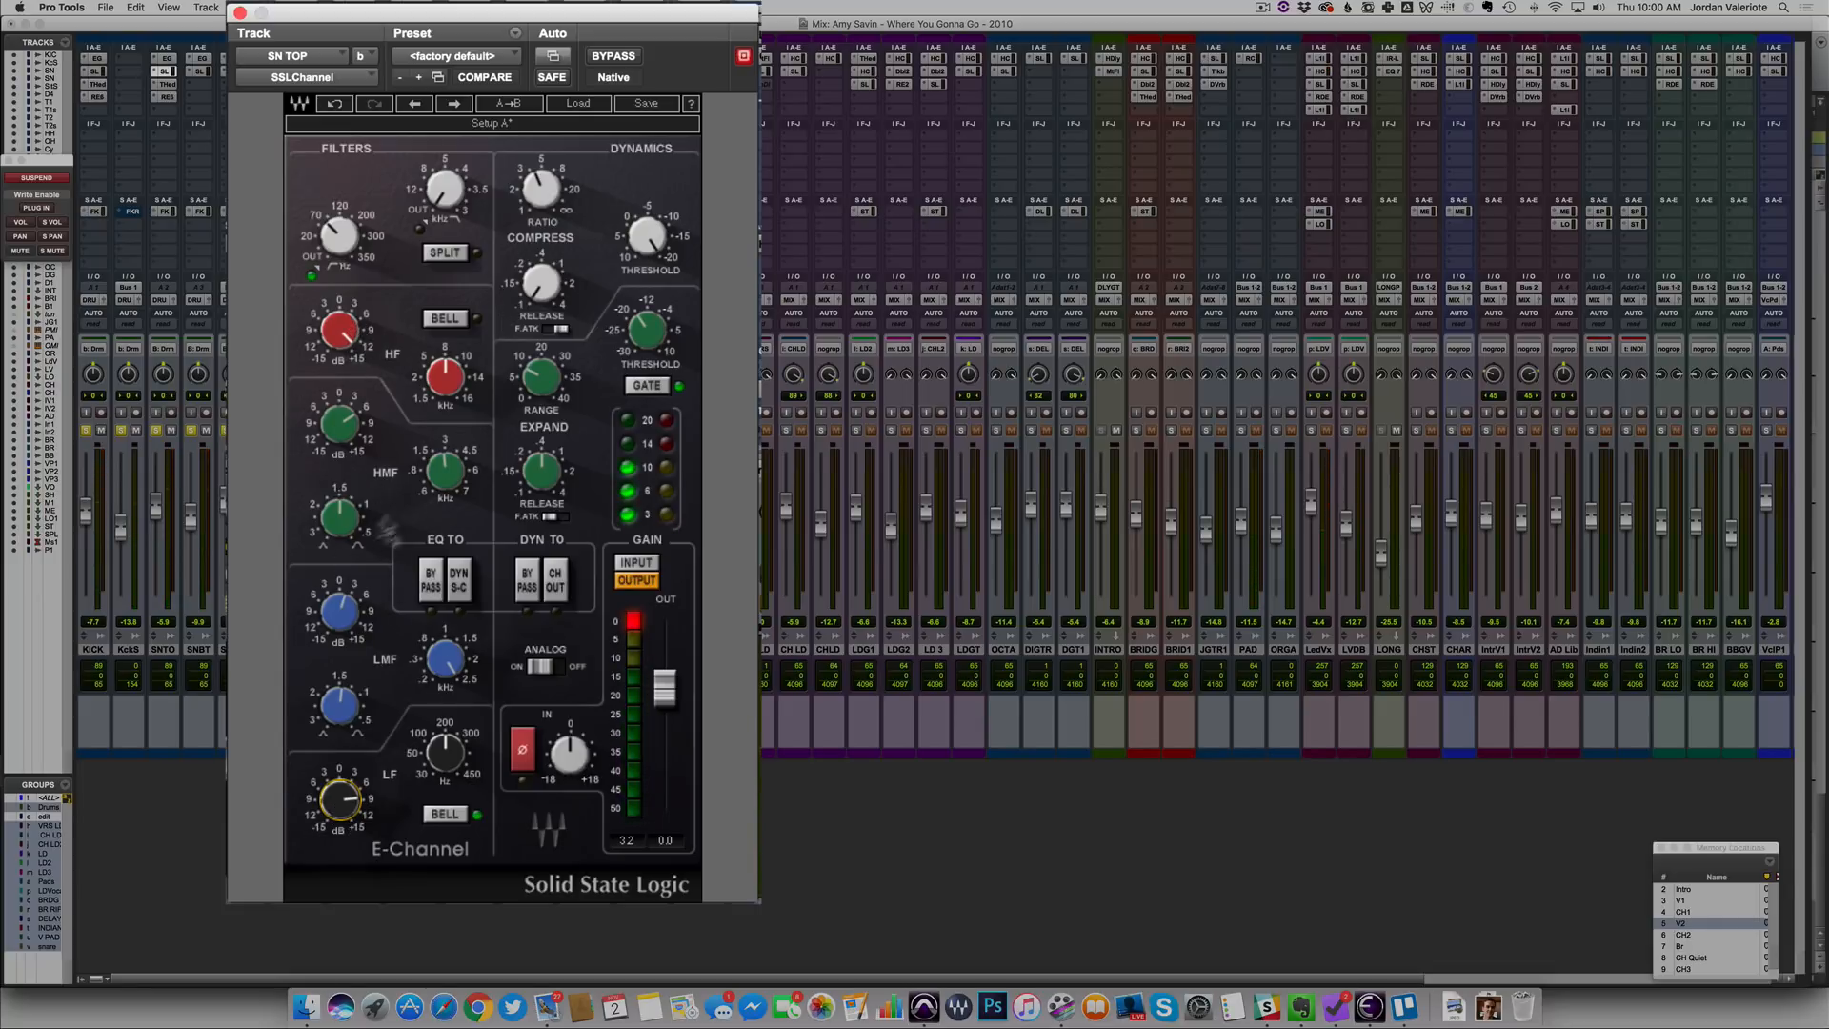
left_click(545, 394)
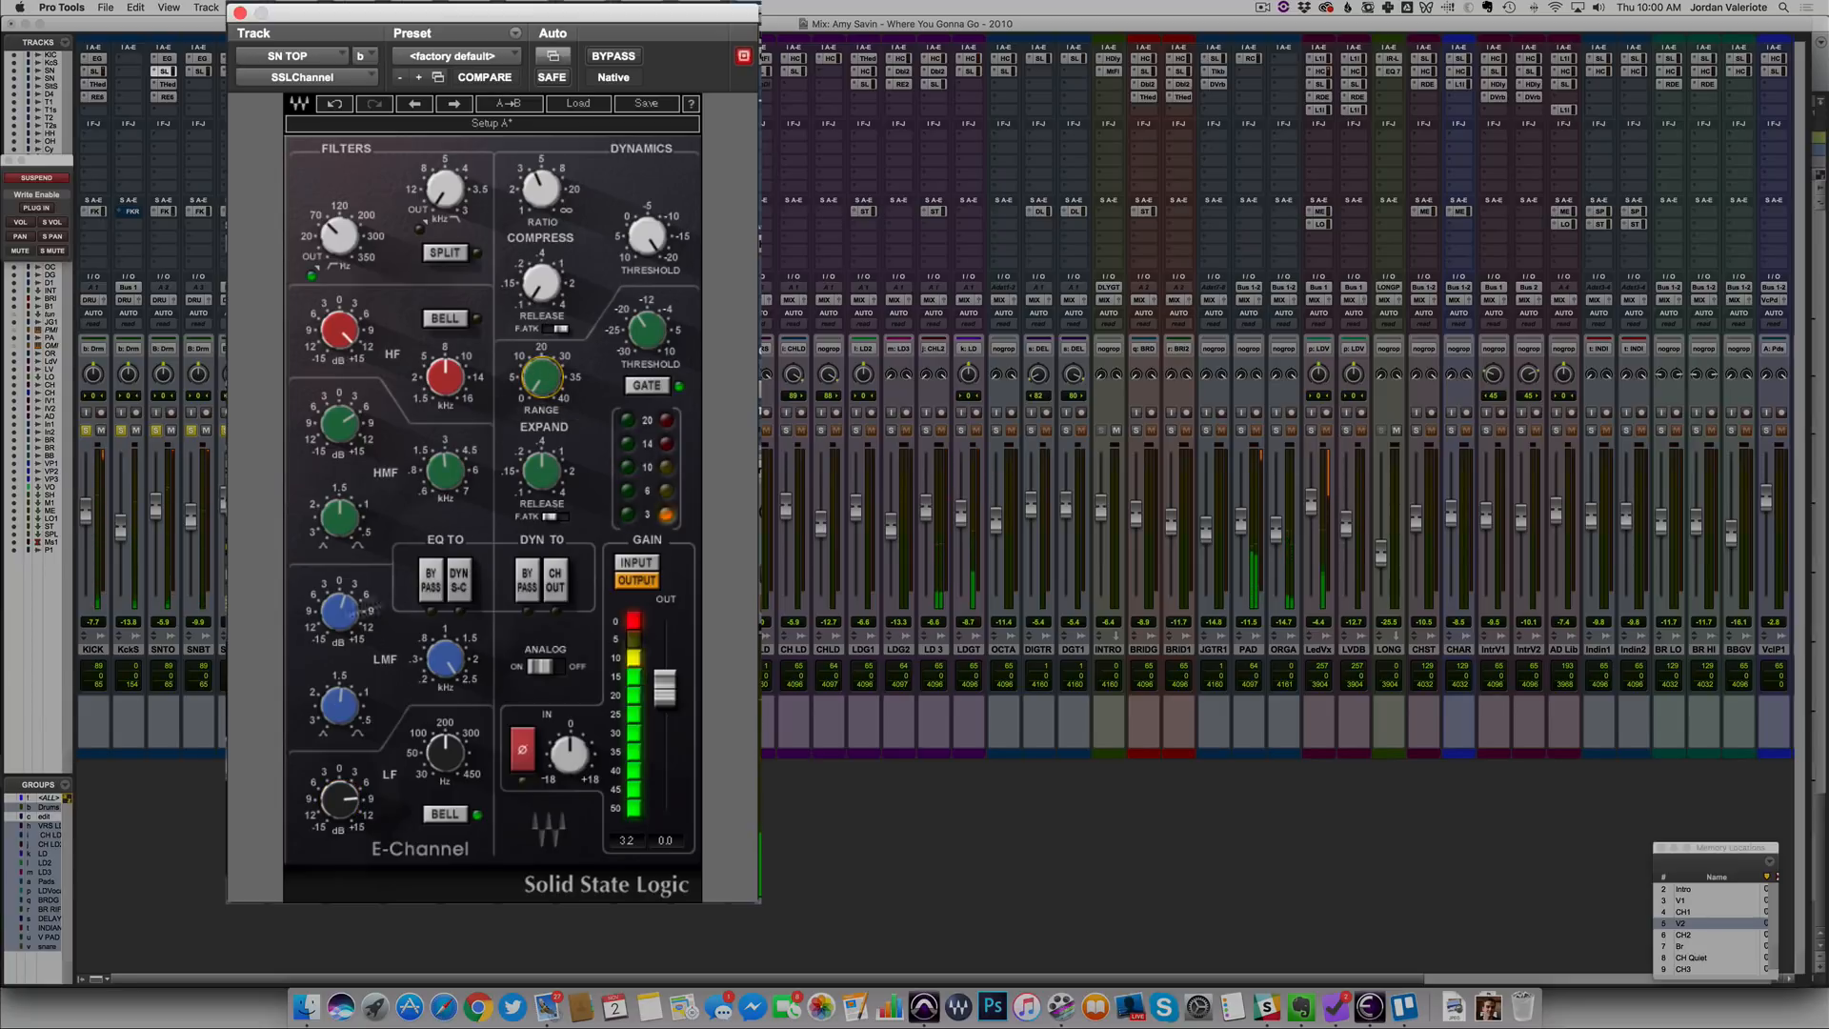
left_click(340, 611)
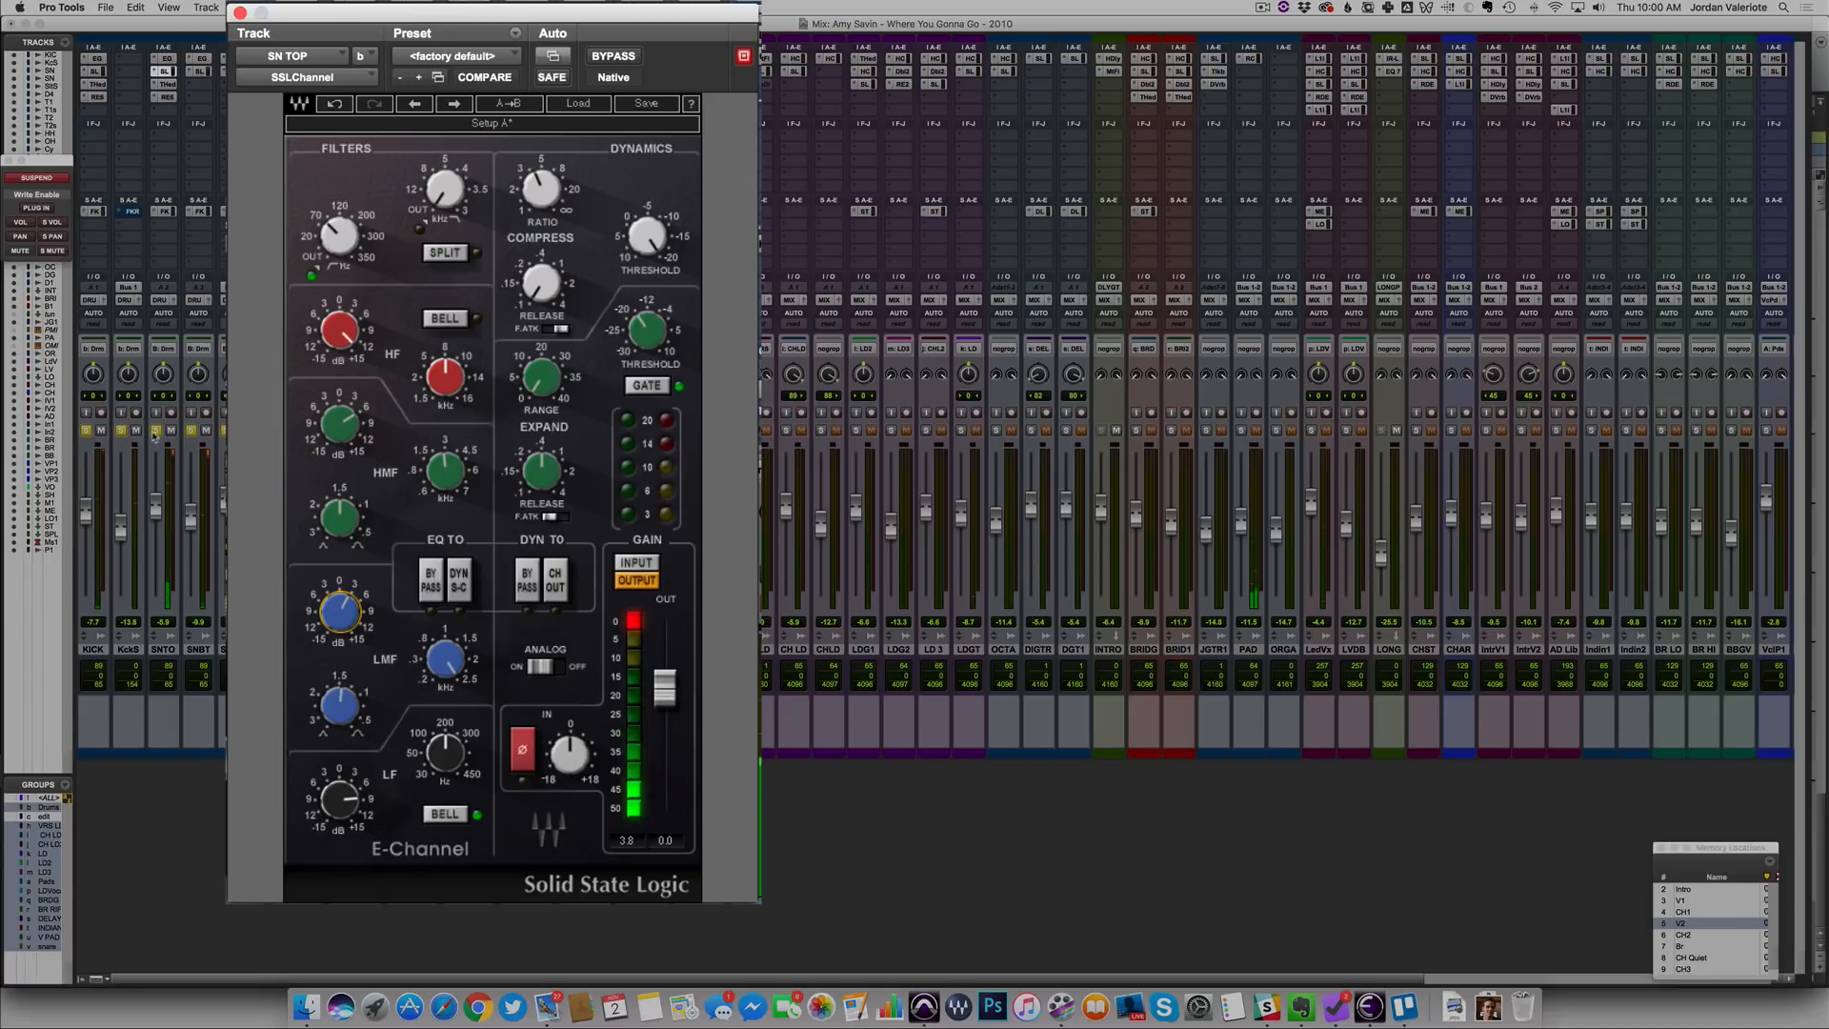
left_click(206, 432)
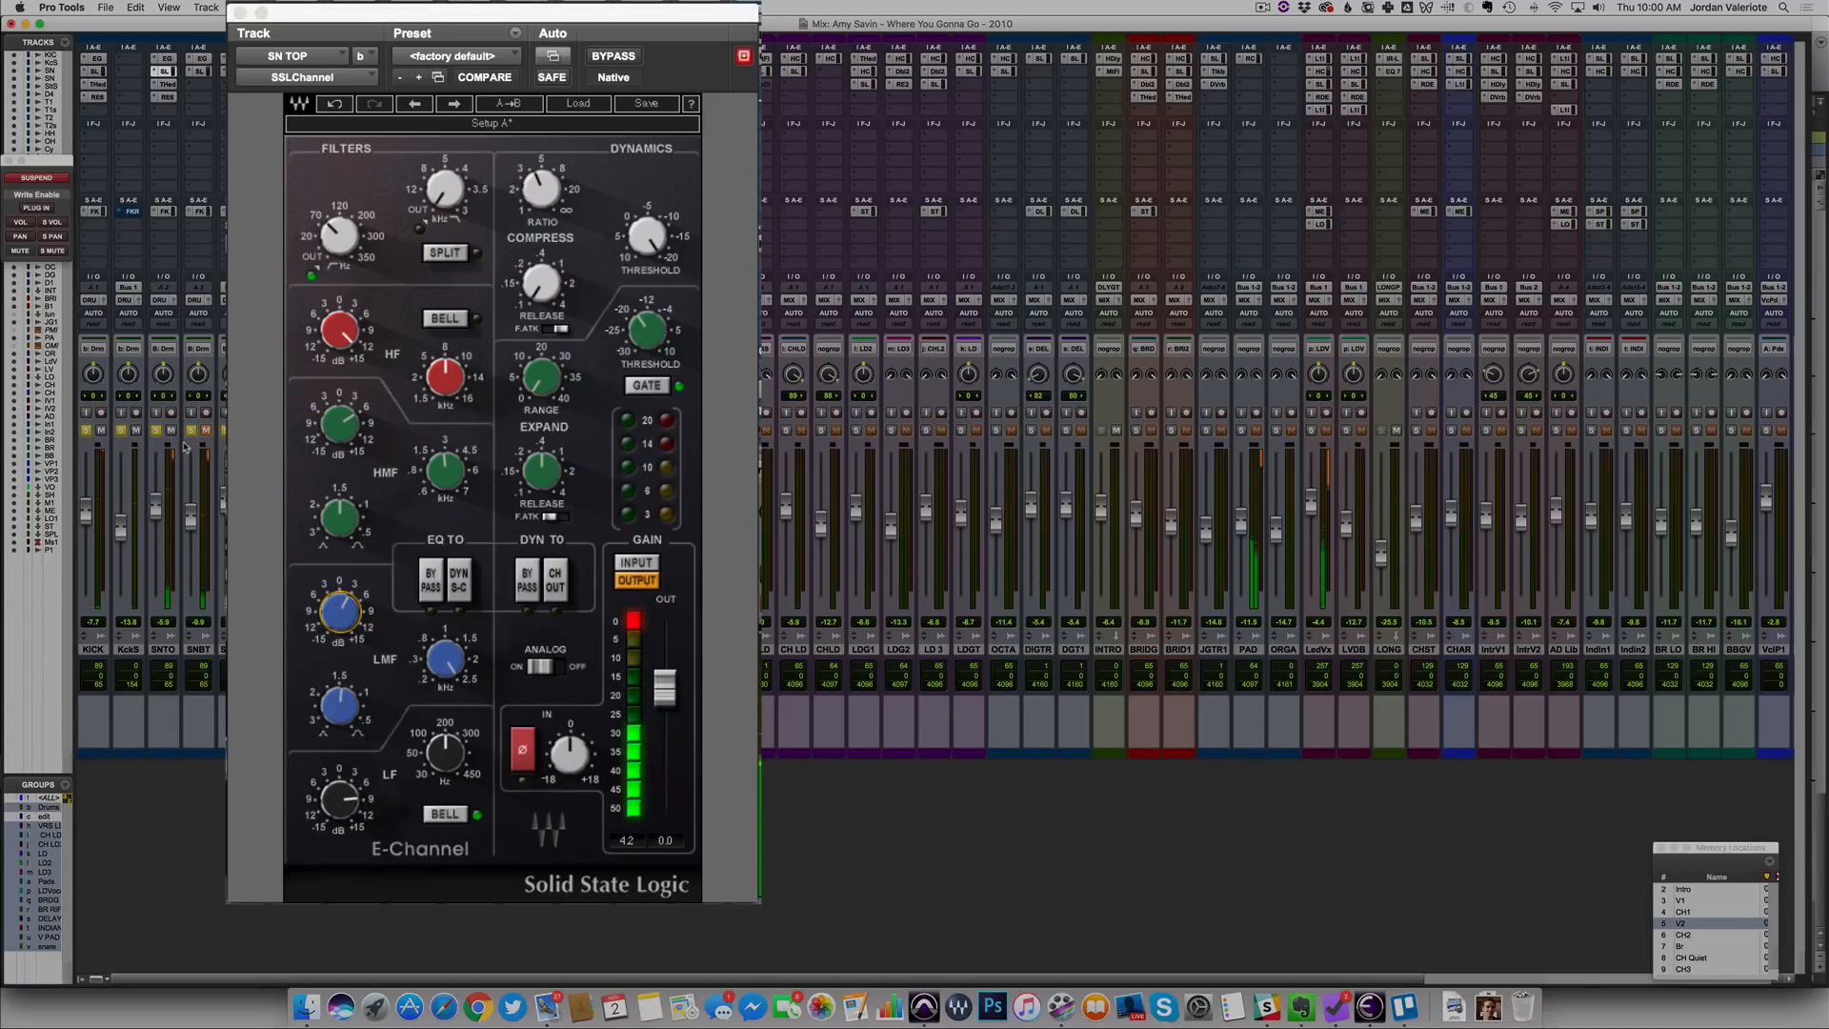
left_click(338, 330)
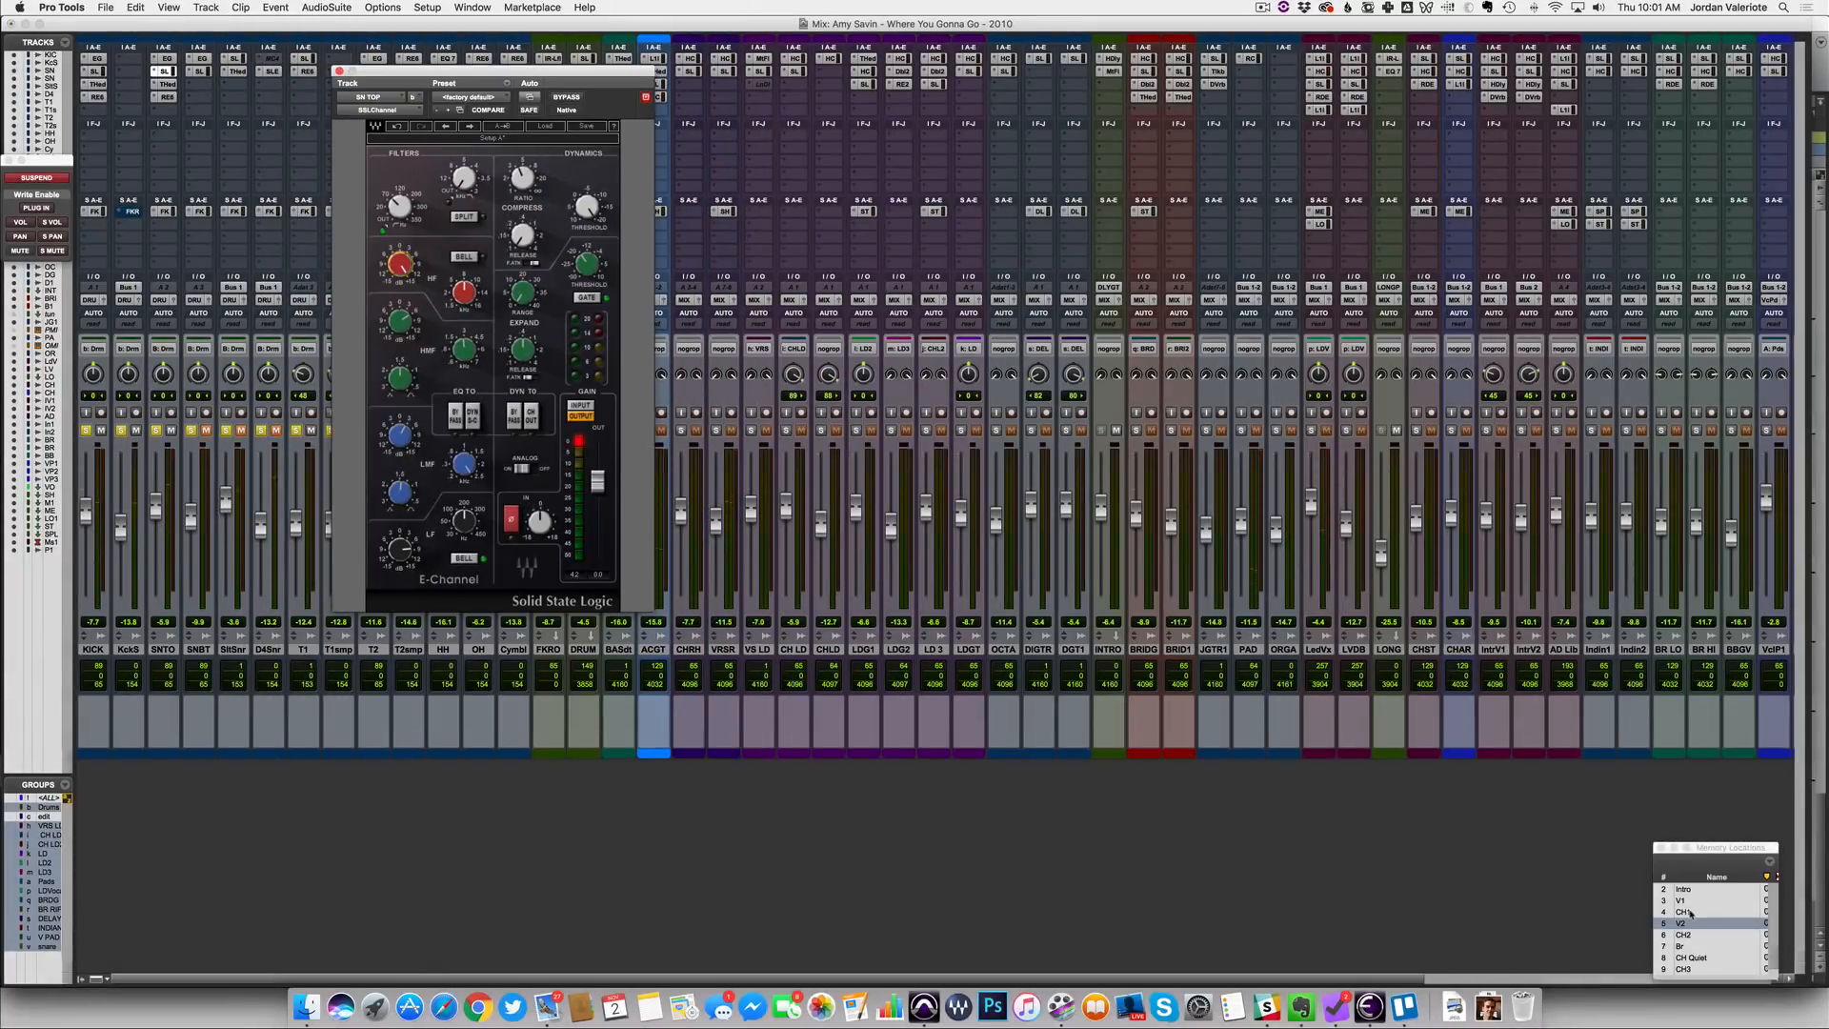
Recall the CH1 memory location and view the TapeHead settings on the SN TOP track
left_click(1691, 913)
left_click(168, 85)
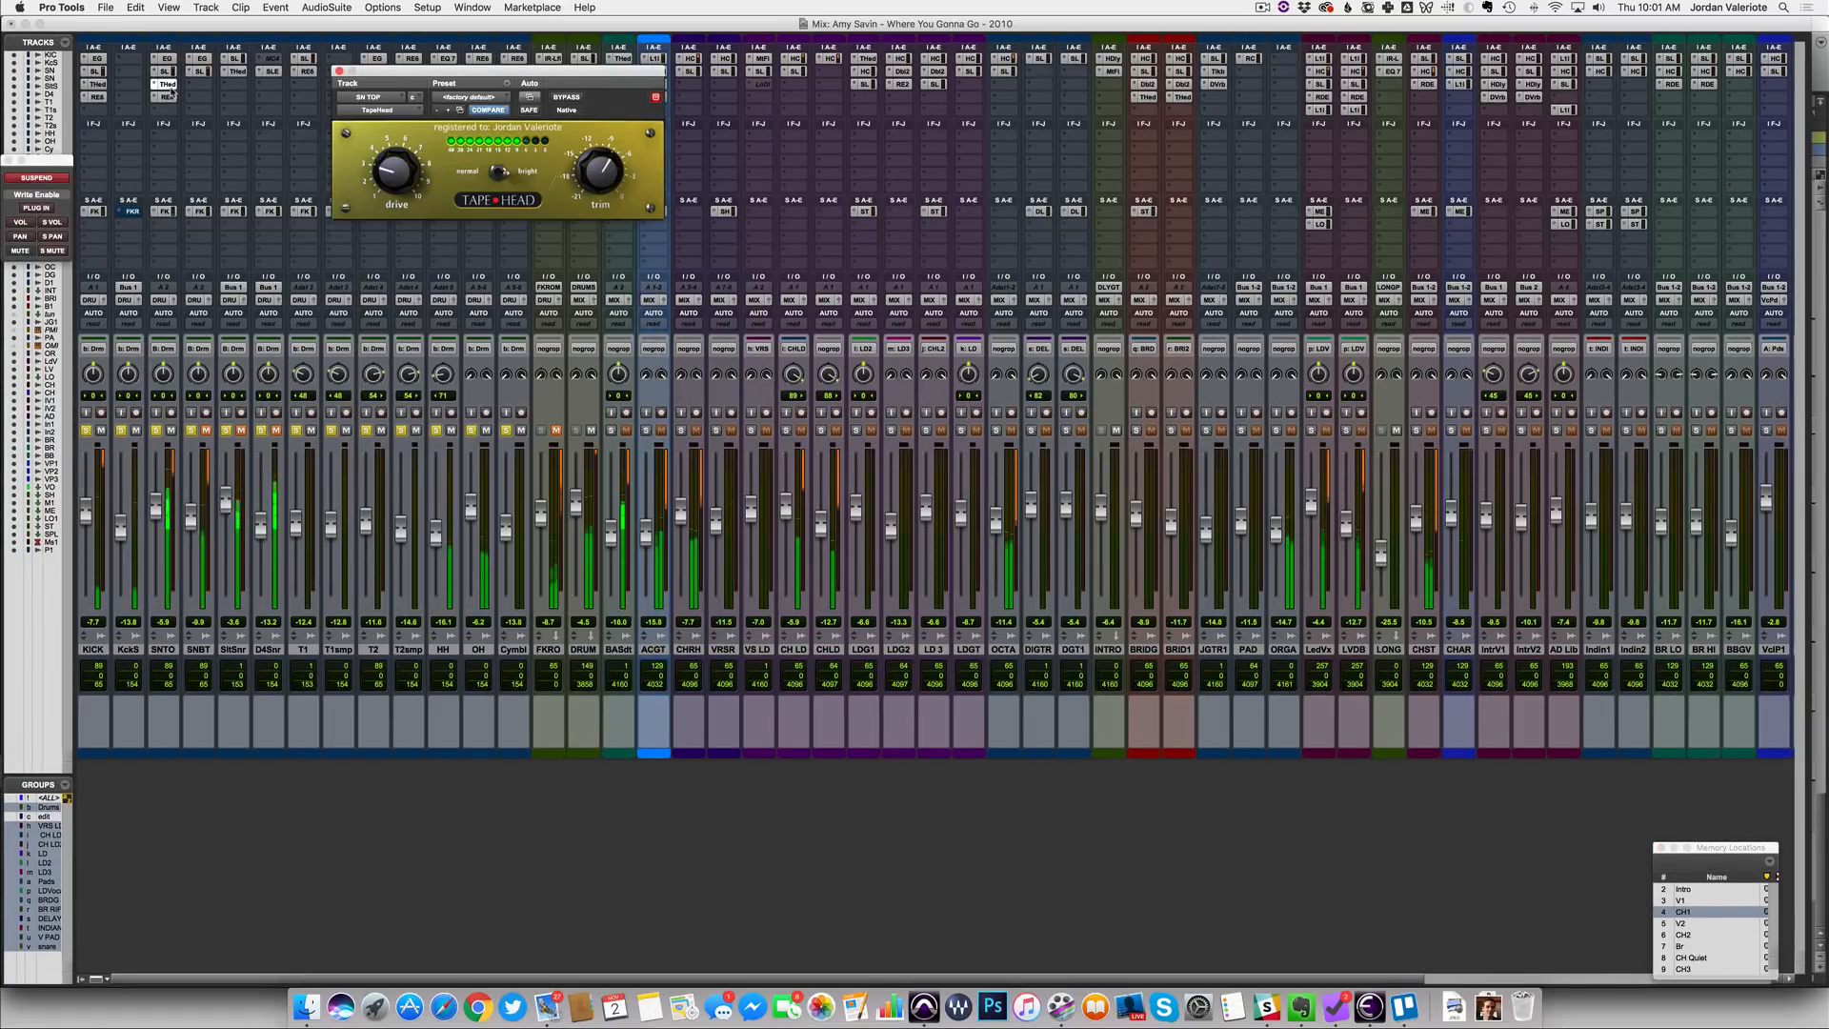
Compare the SN TOP track's REQ 6 bypassed and active, and adjust the gain of its 788 Hz band
left_click(167, 98)
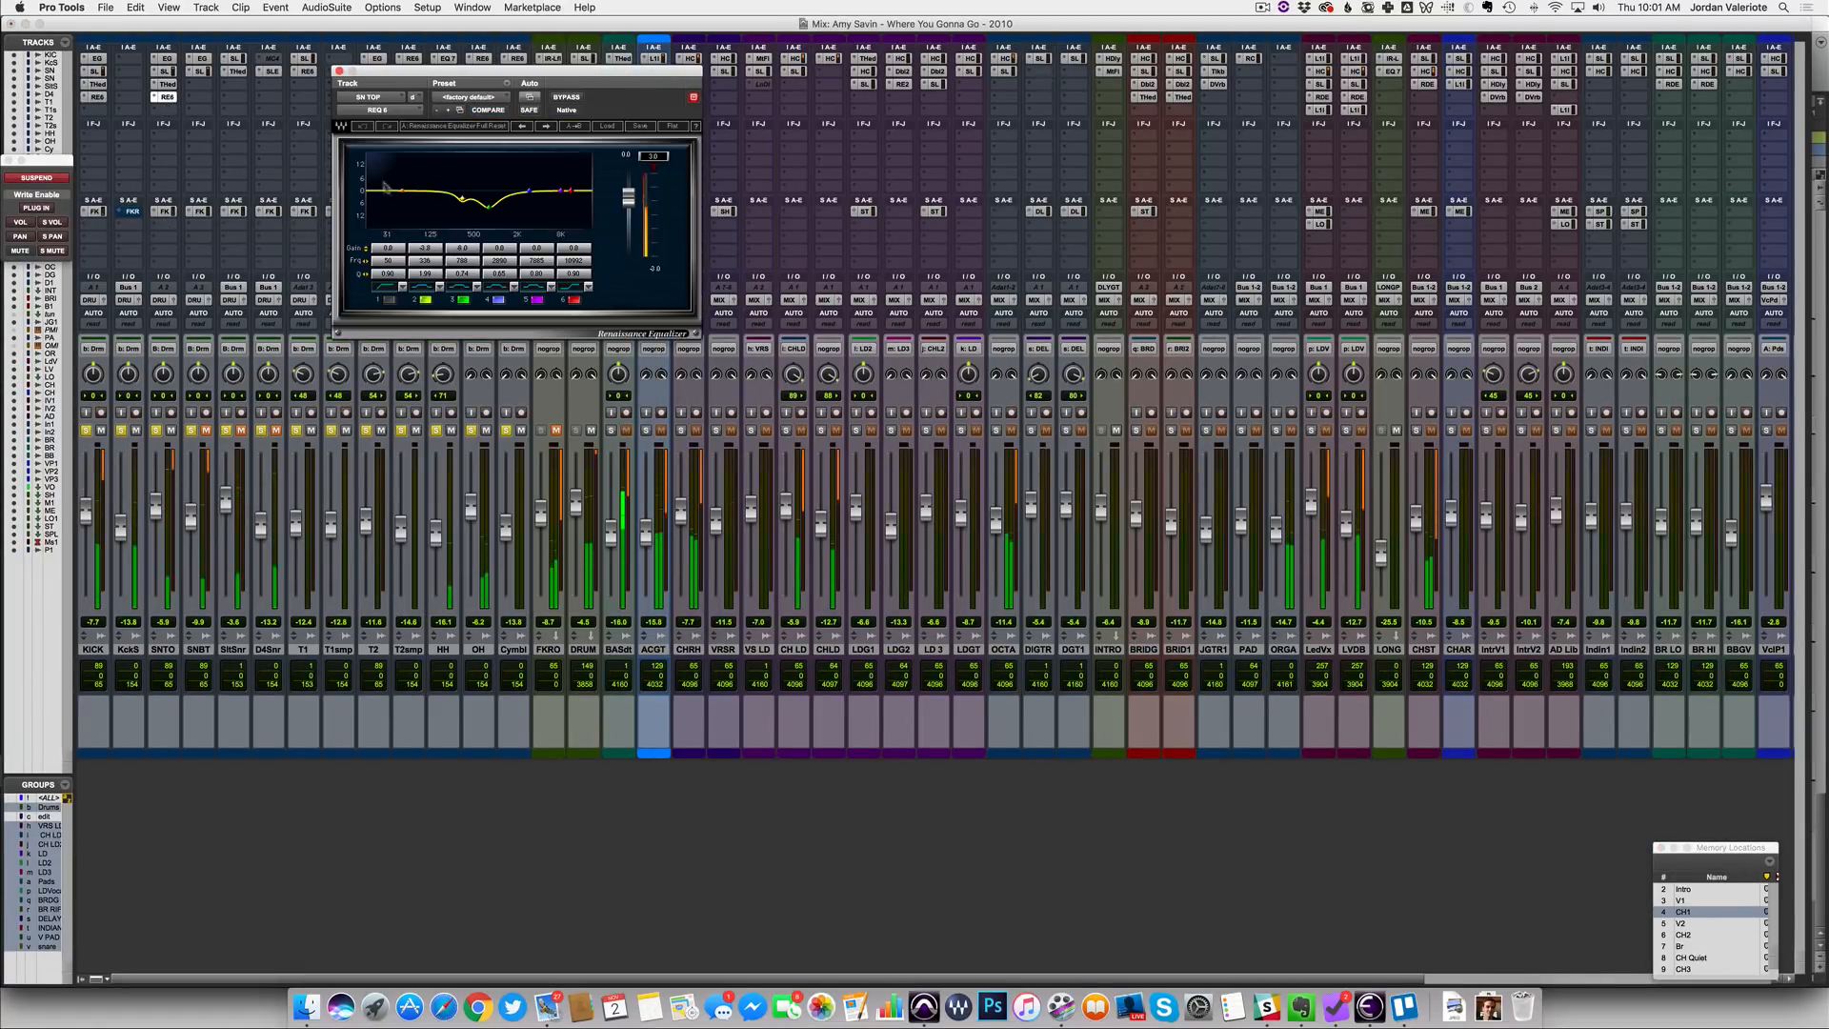
left_click(567, 96)
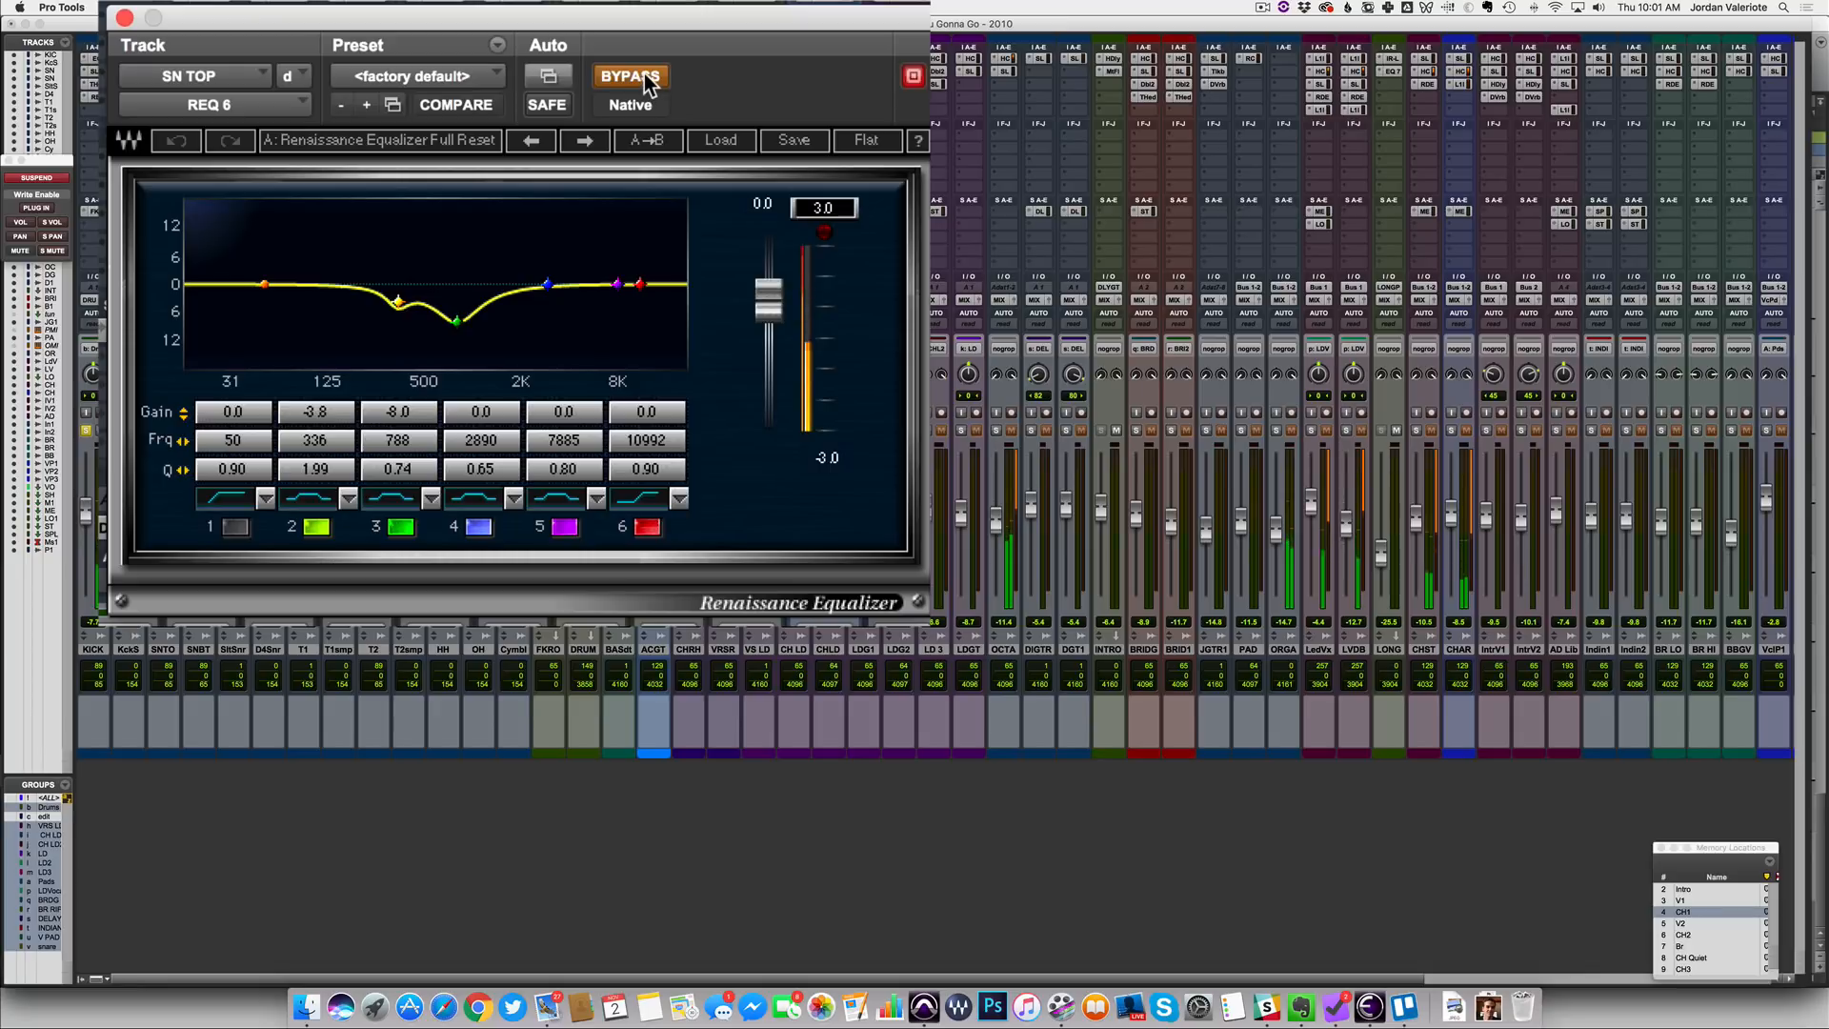
left_click(647, 83)
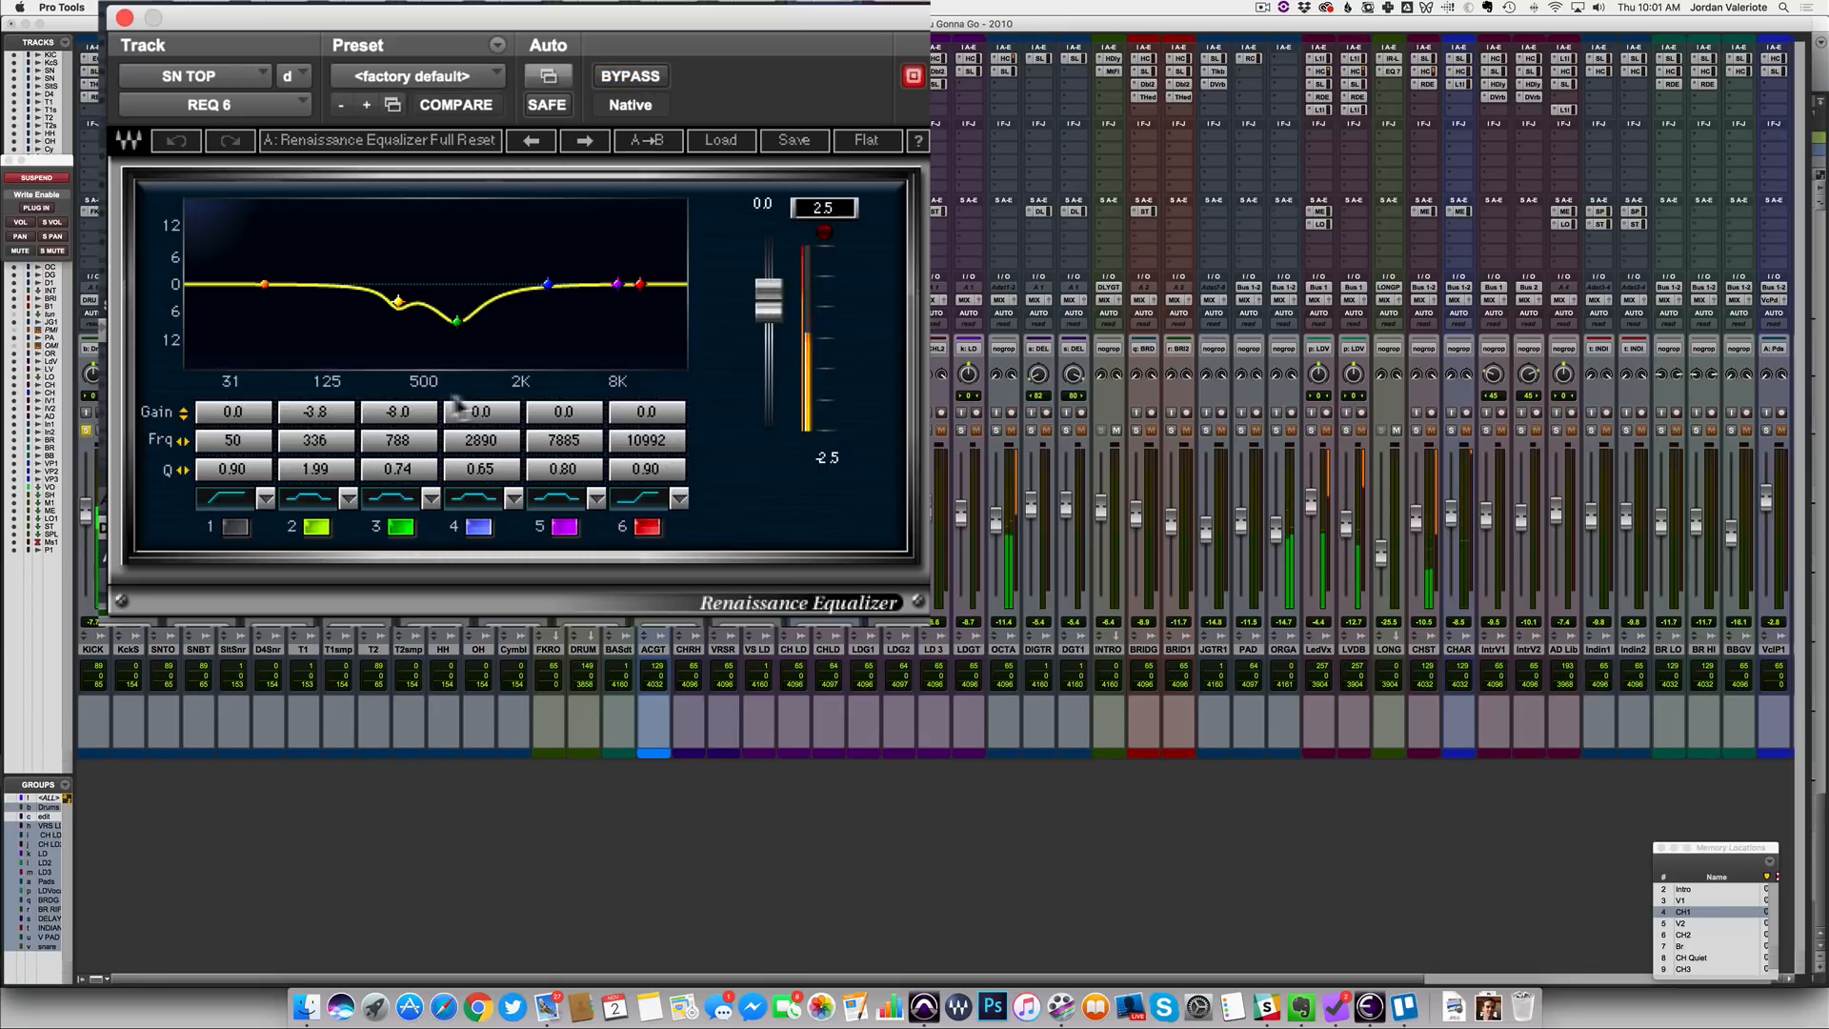
mouse_move(418, 414)
left_mouse_down()
mouse_move(418, 397)
mouse_move(315, 411)
mouse_move(393, 405)
left_mouse_up()
left_click(306, 415)
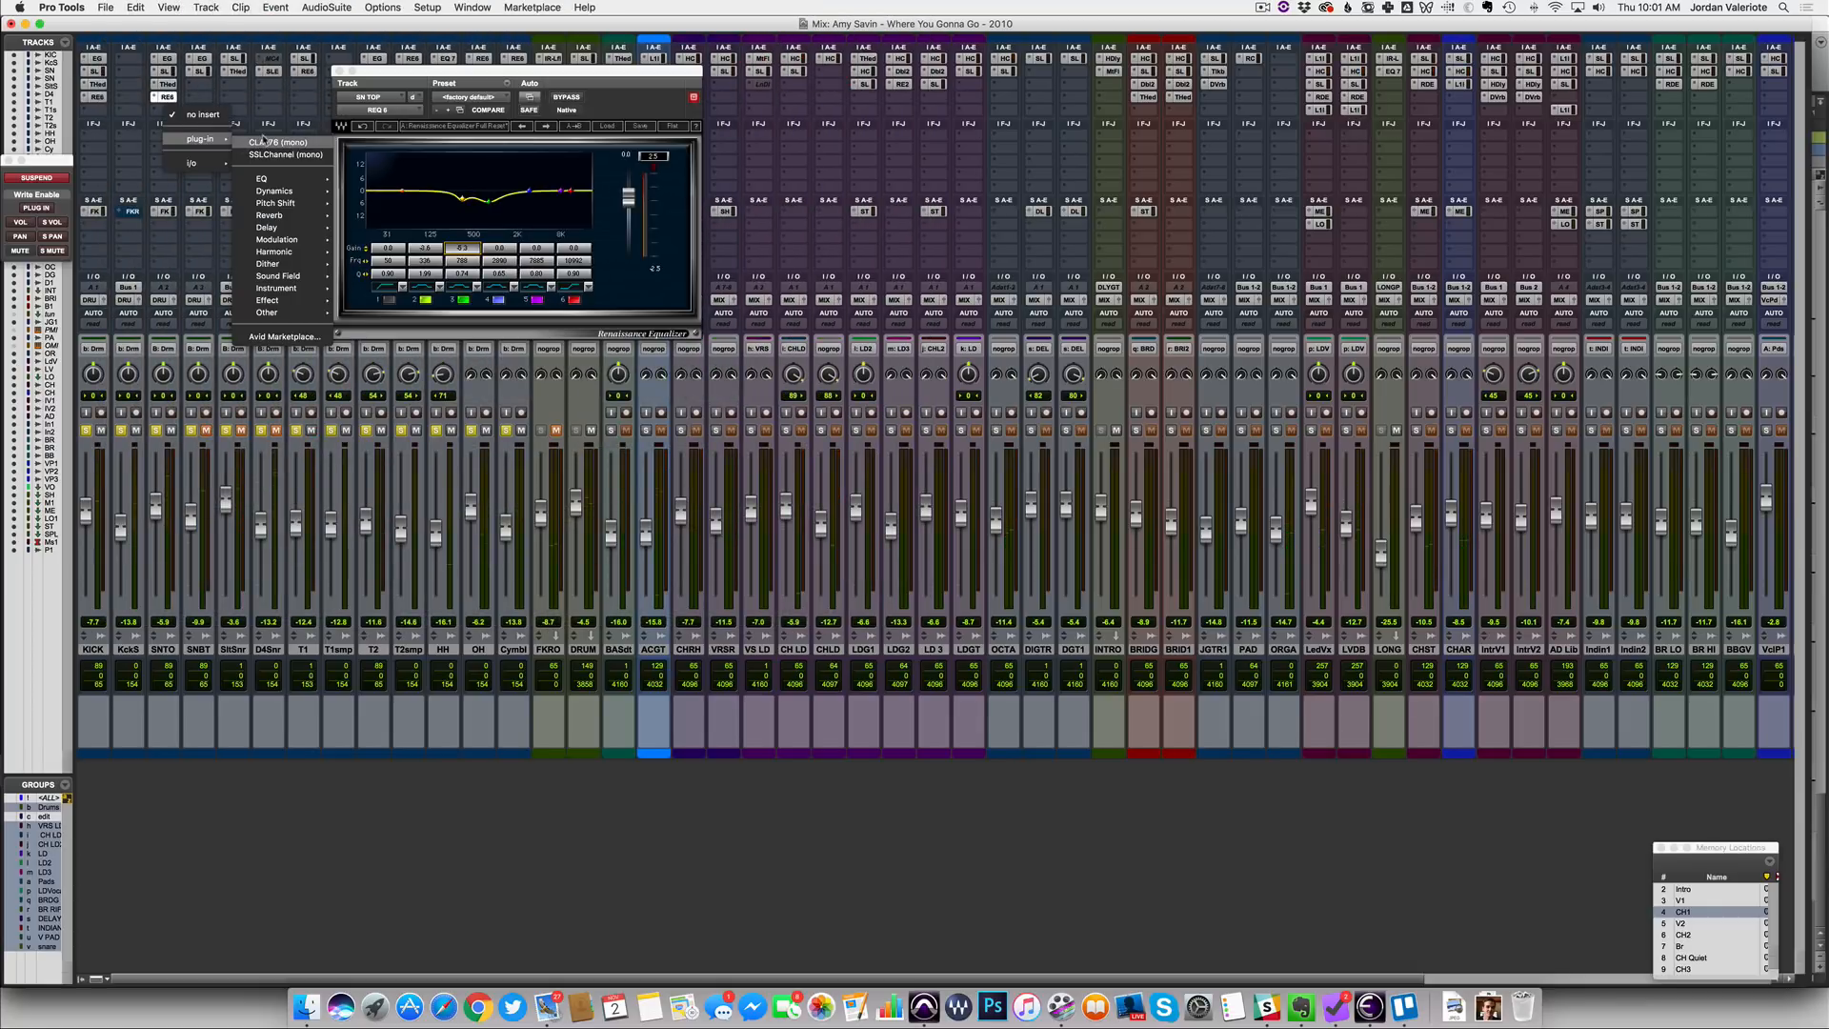
Insert the CLA-76 (mono) compressor on the SN TOP track and adjust its input and output levels during playback
left_click(263, 141)
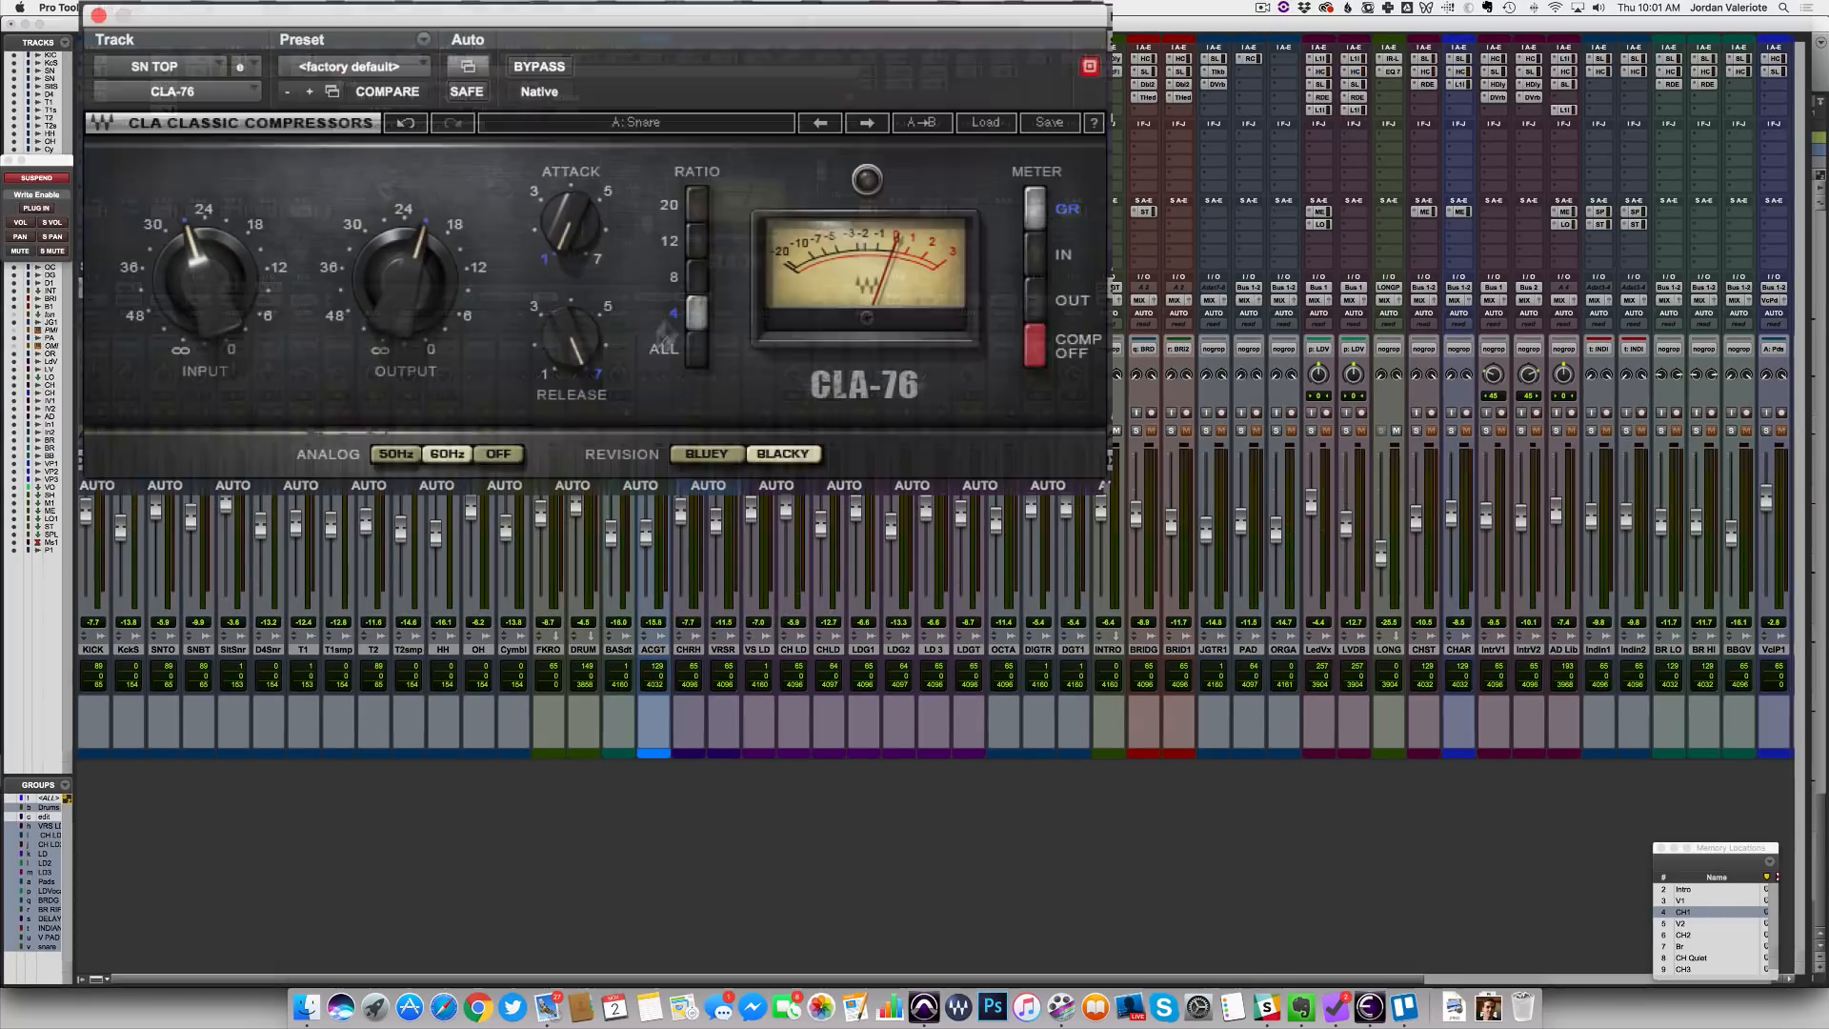
key("space")
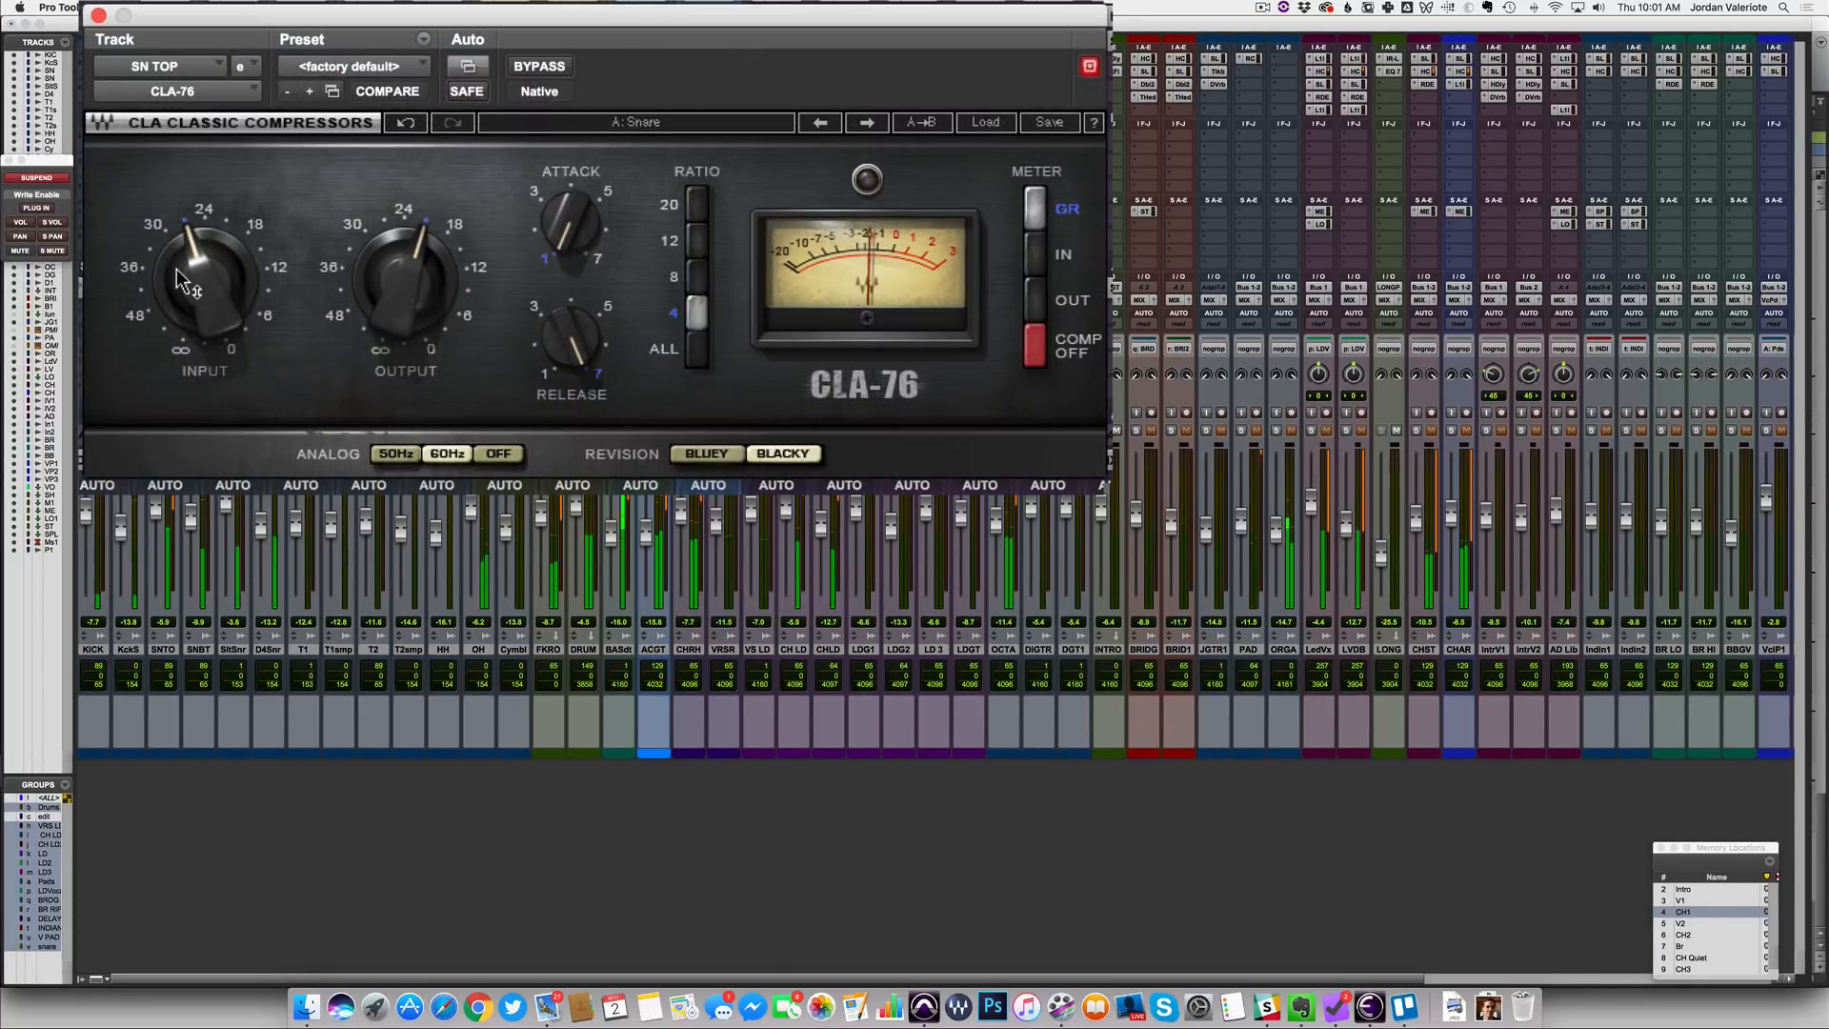
left_click_drag(175, 269, 175, 288)
left_click_drag(390, 288, 391, 305)
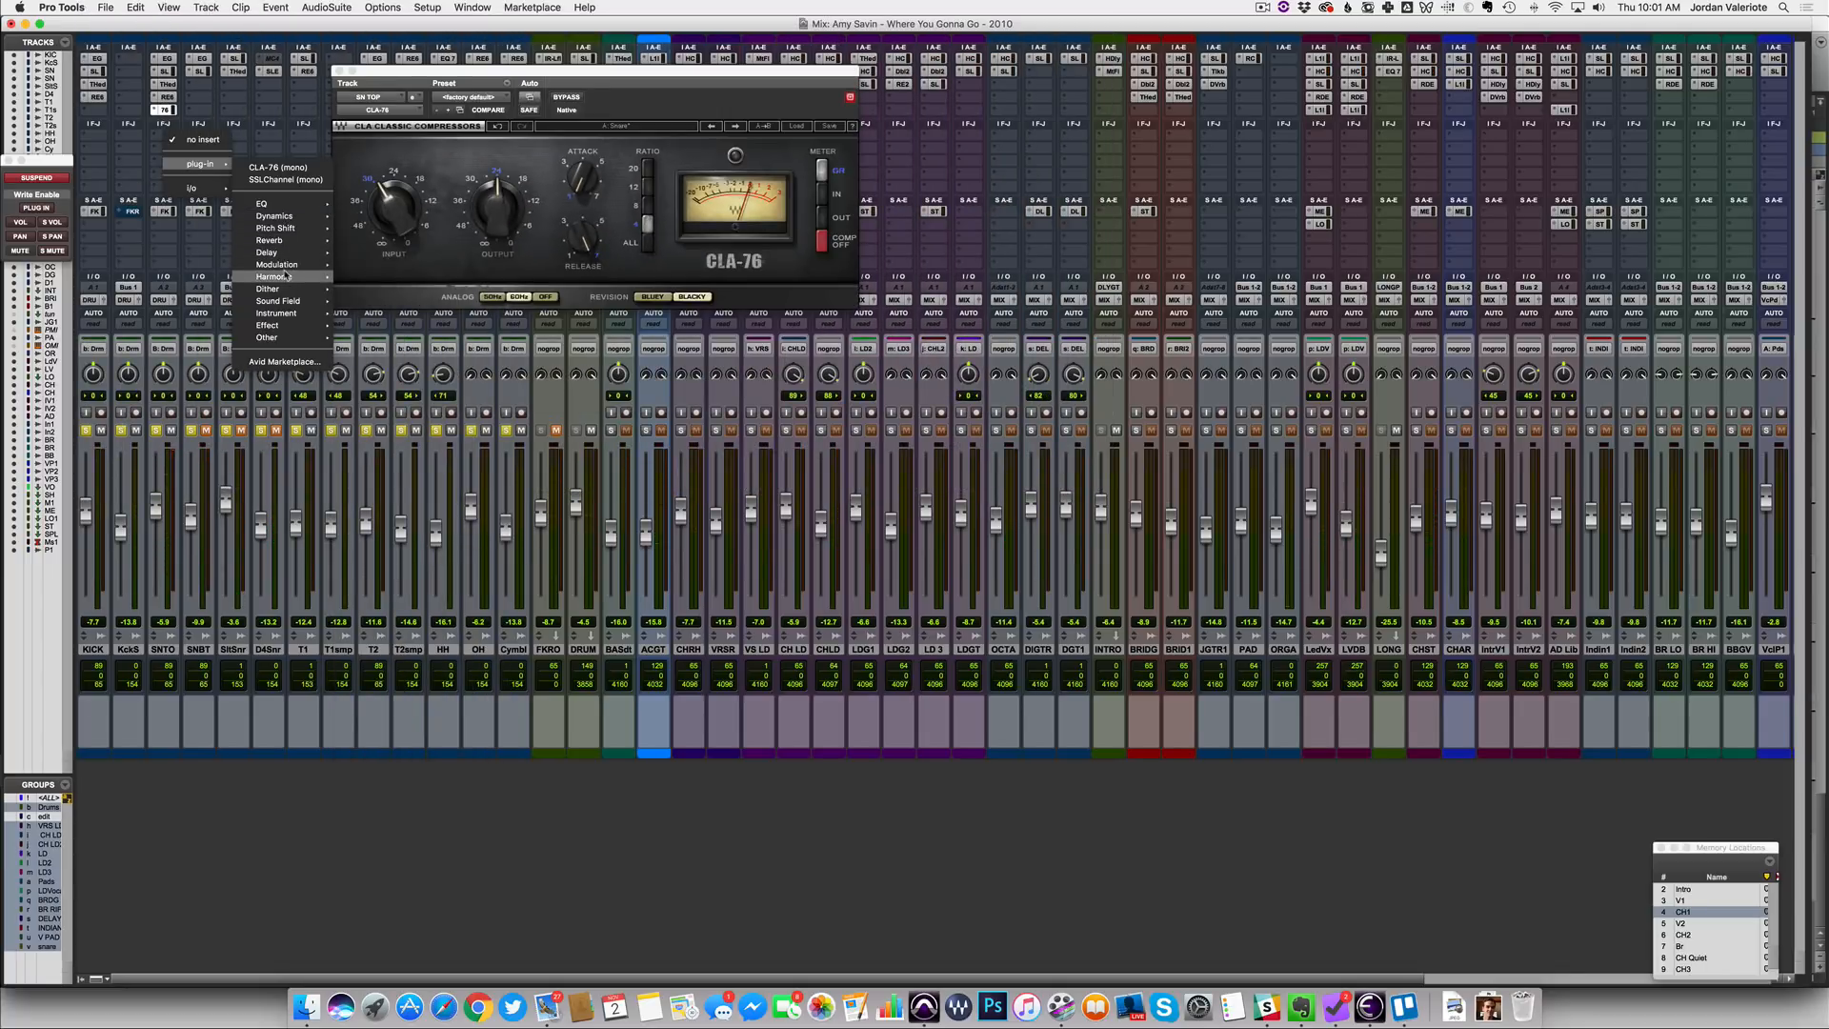
Insert the Lo-Fi (mono) plug-in on the SN TOP track, set its distortion to 1.8 and close it
mouse_move(285, 276)
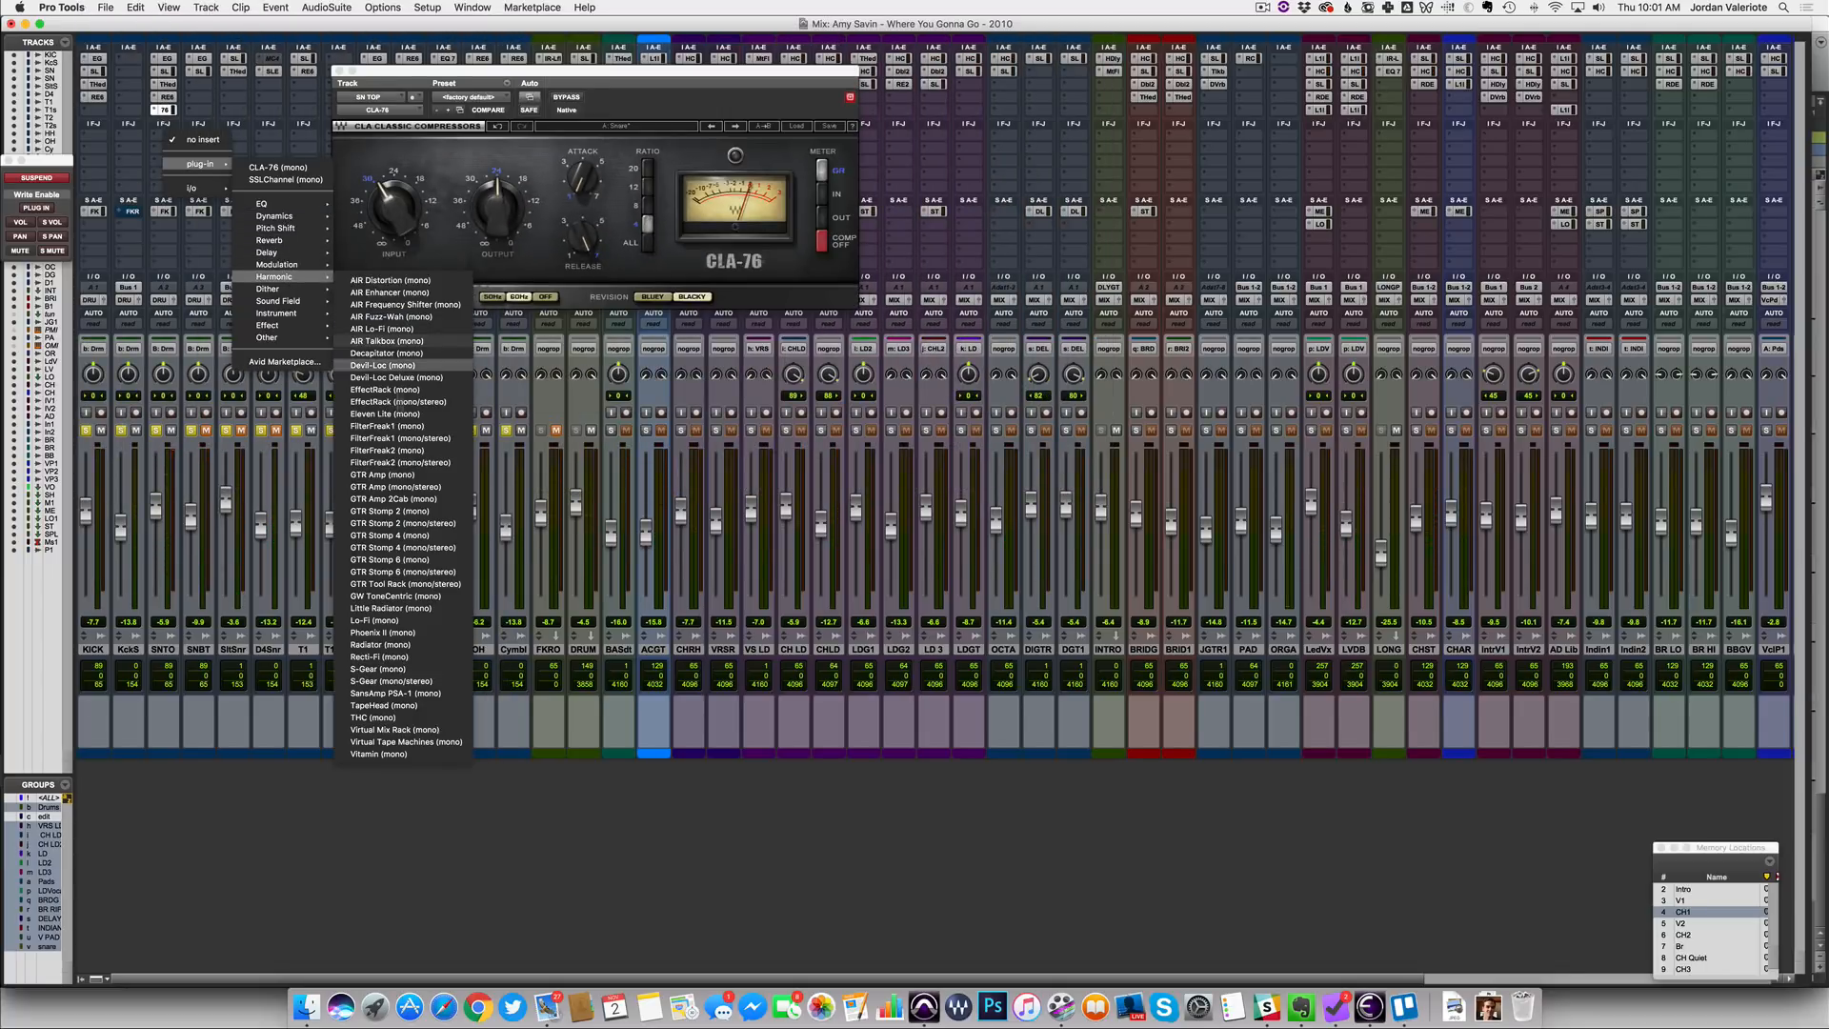
left_click(422, 621)
left_click_drag(324, 419, 323, 310)
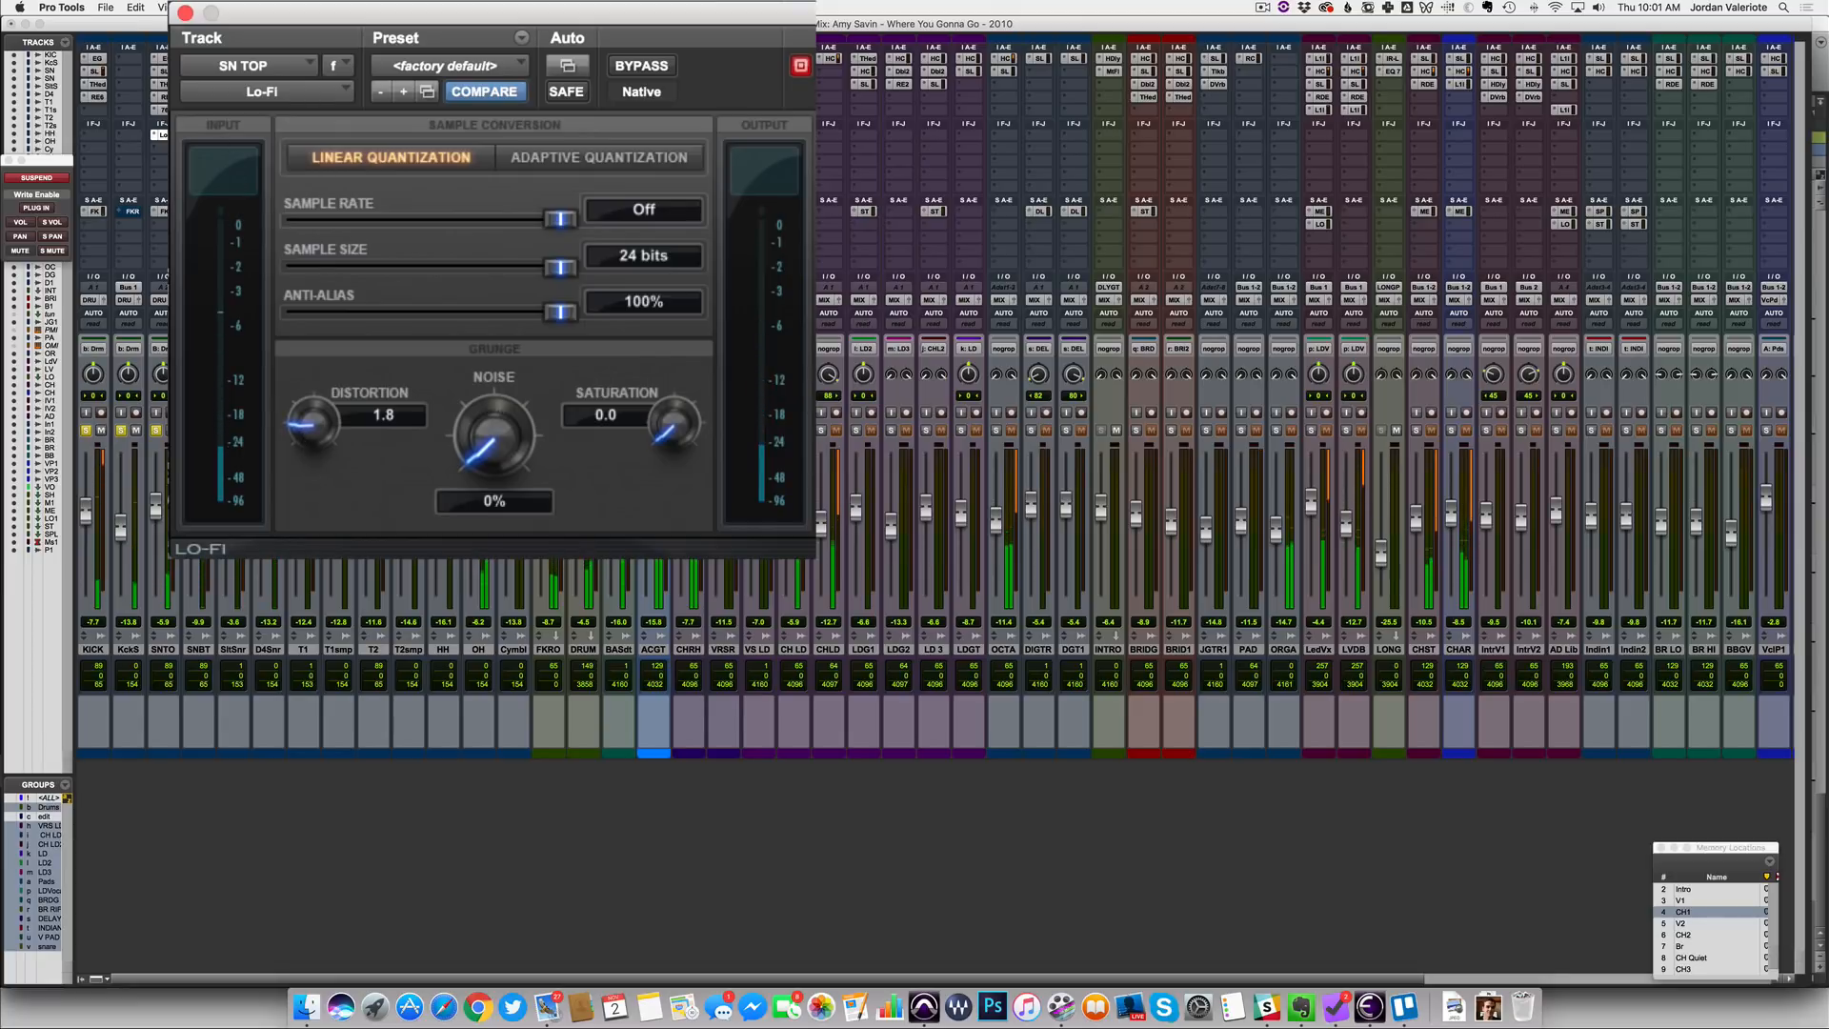
left_click(186, 13)
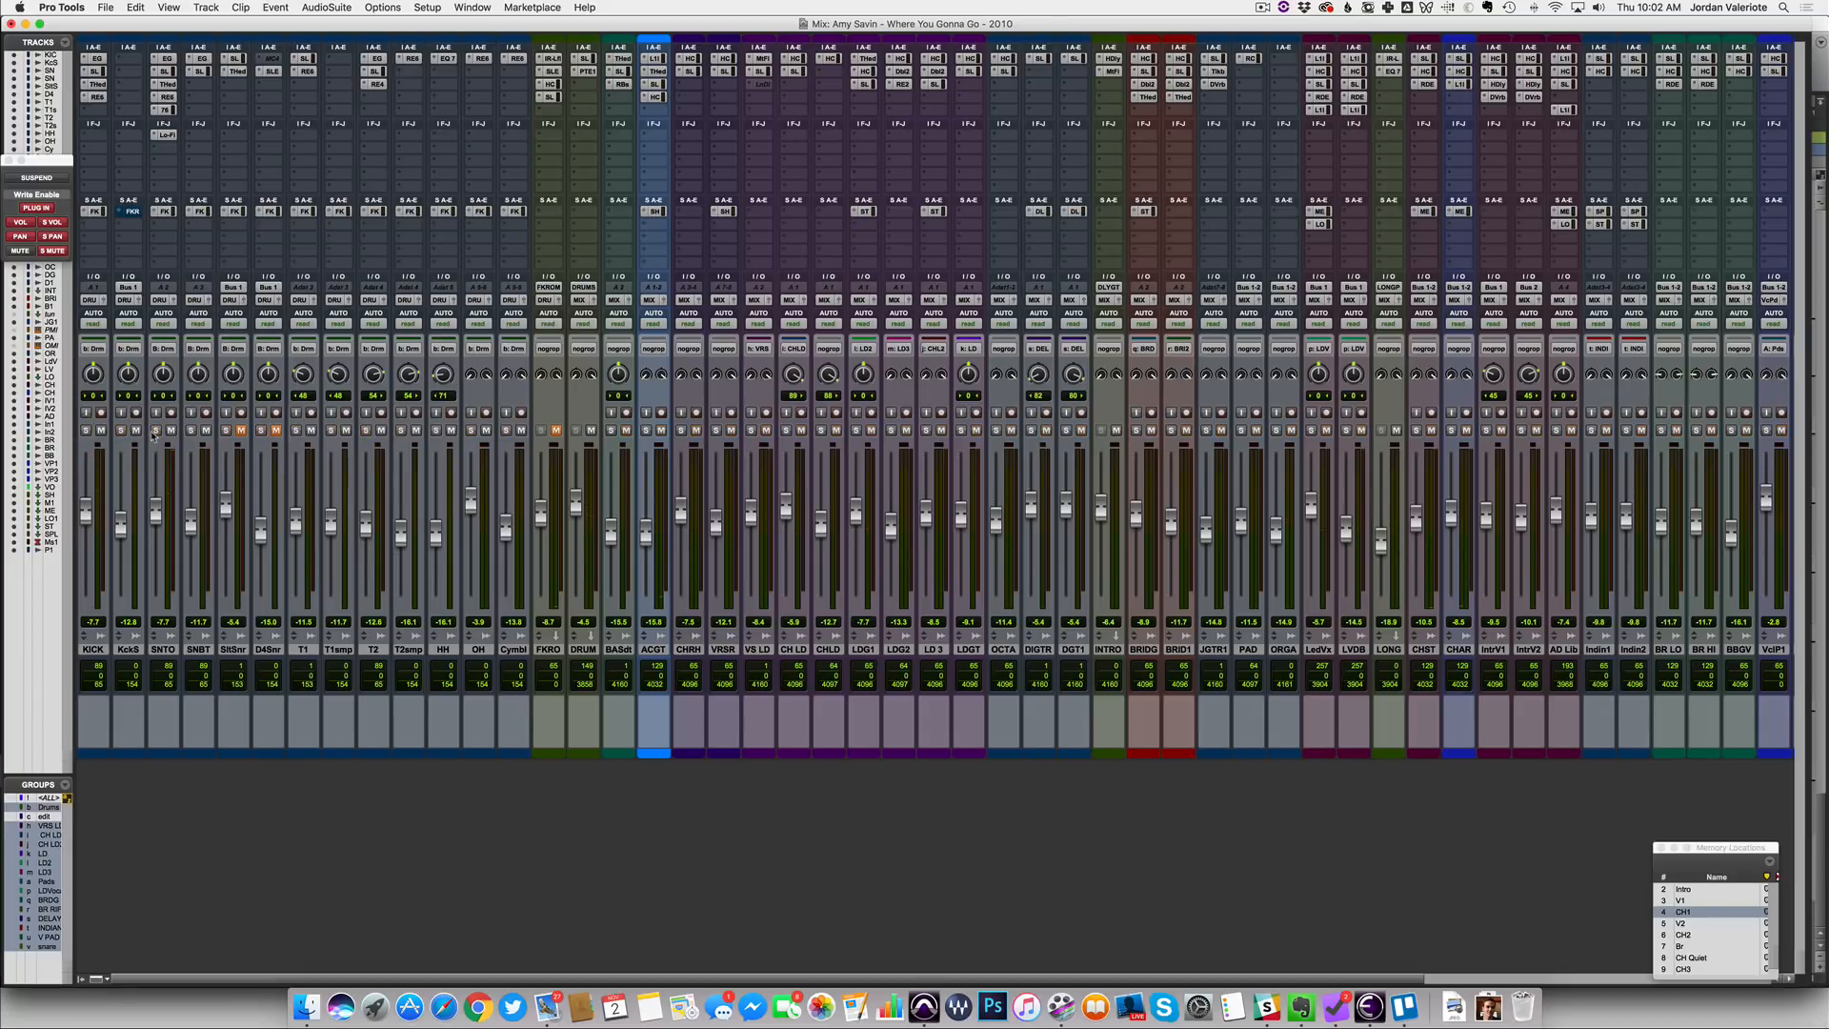
Play the song with the drums soloed and lower the fader of the FKROM aux track
key("space")
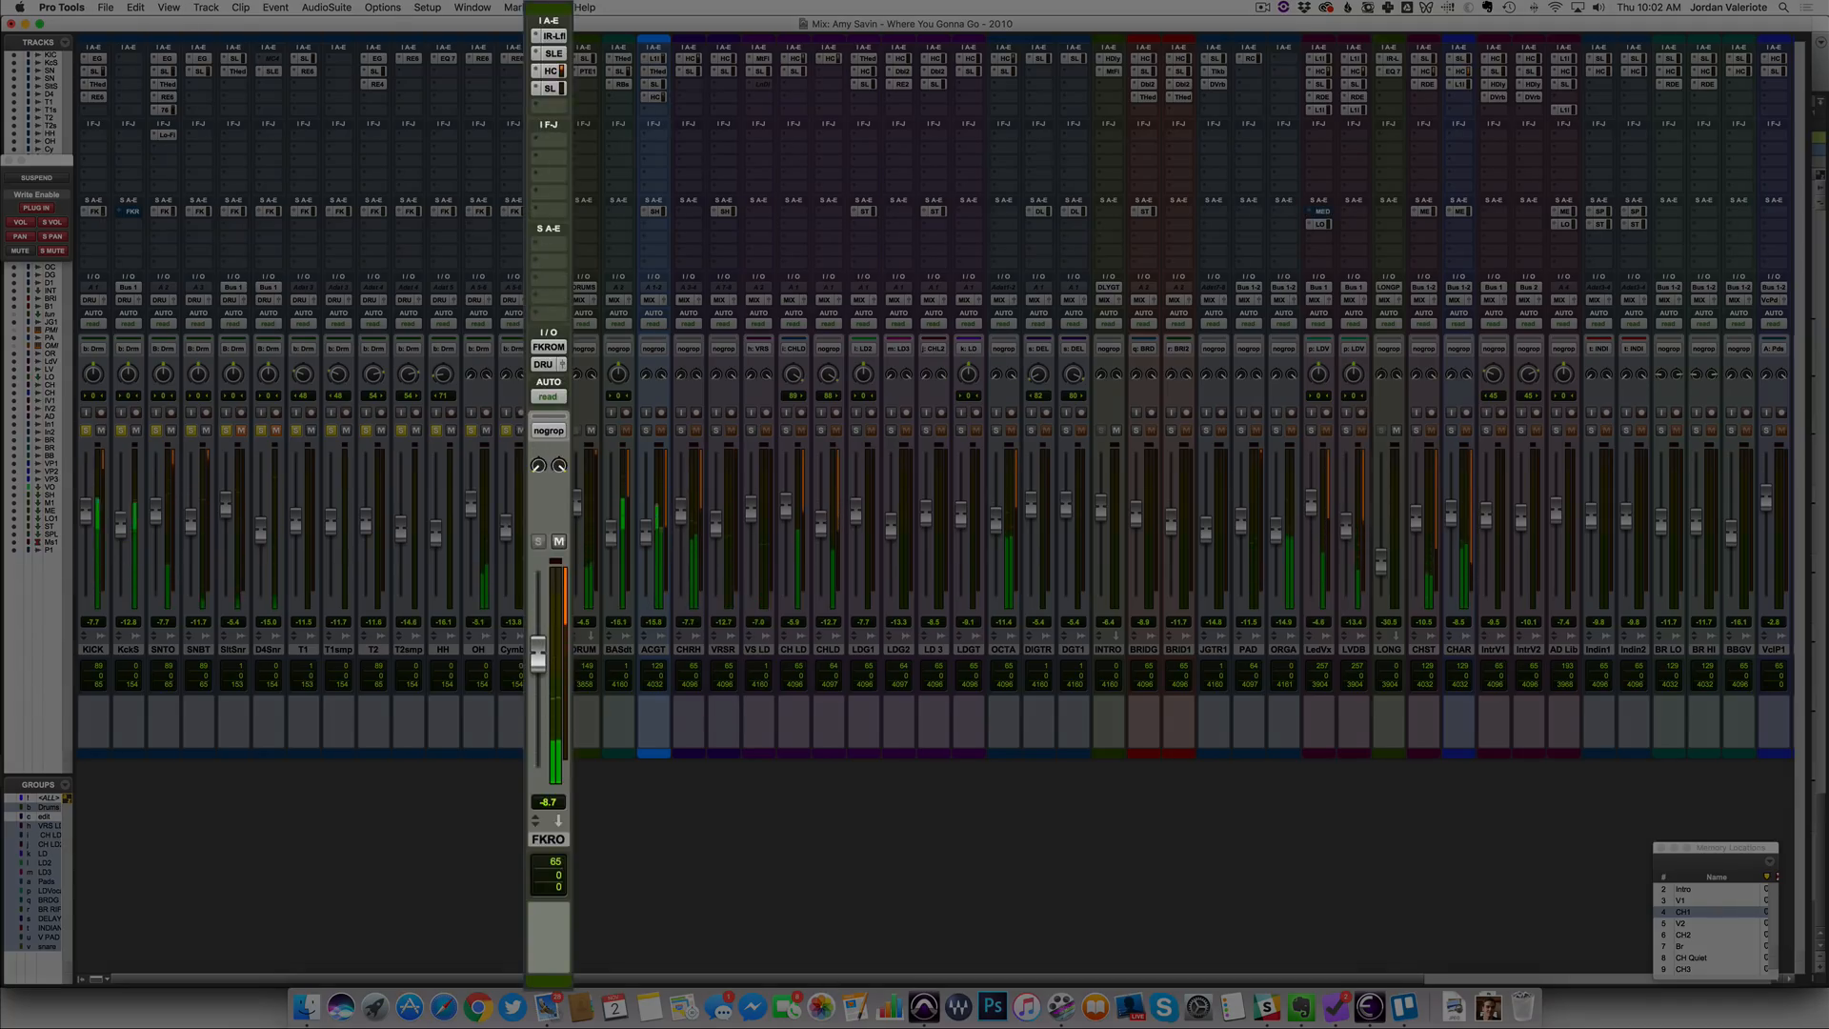
left_click_drag(537, 665, 535, 680)
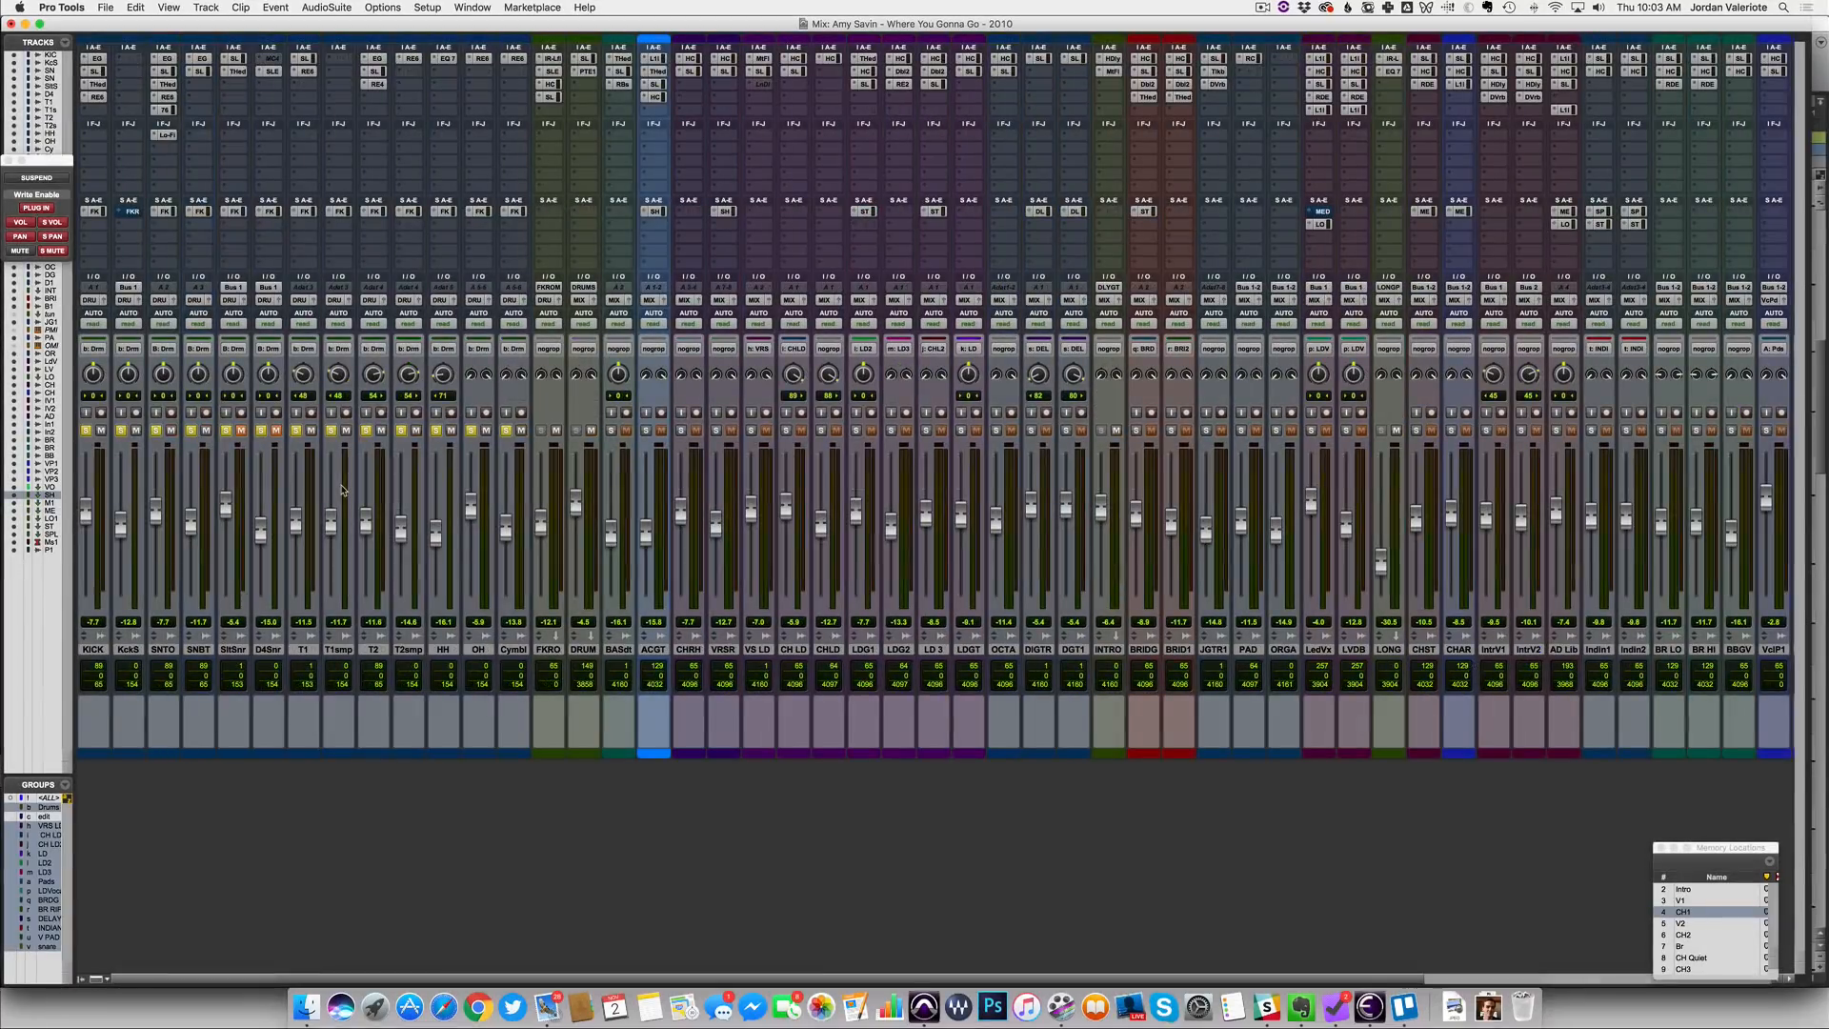
Insert the IR-L reverb on the SN TOP track directly after the Lo-Fi plug-in
left_click(163, 152)
mouse_move(179, 182)
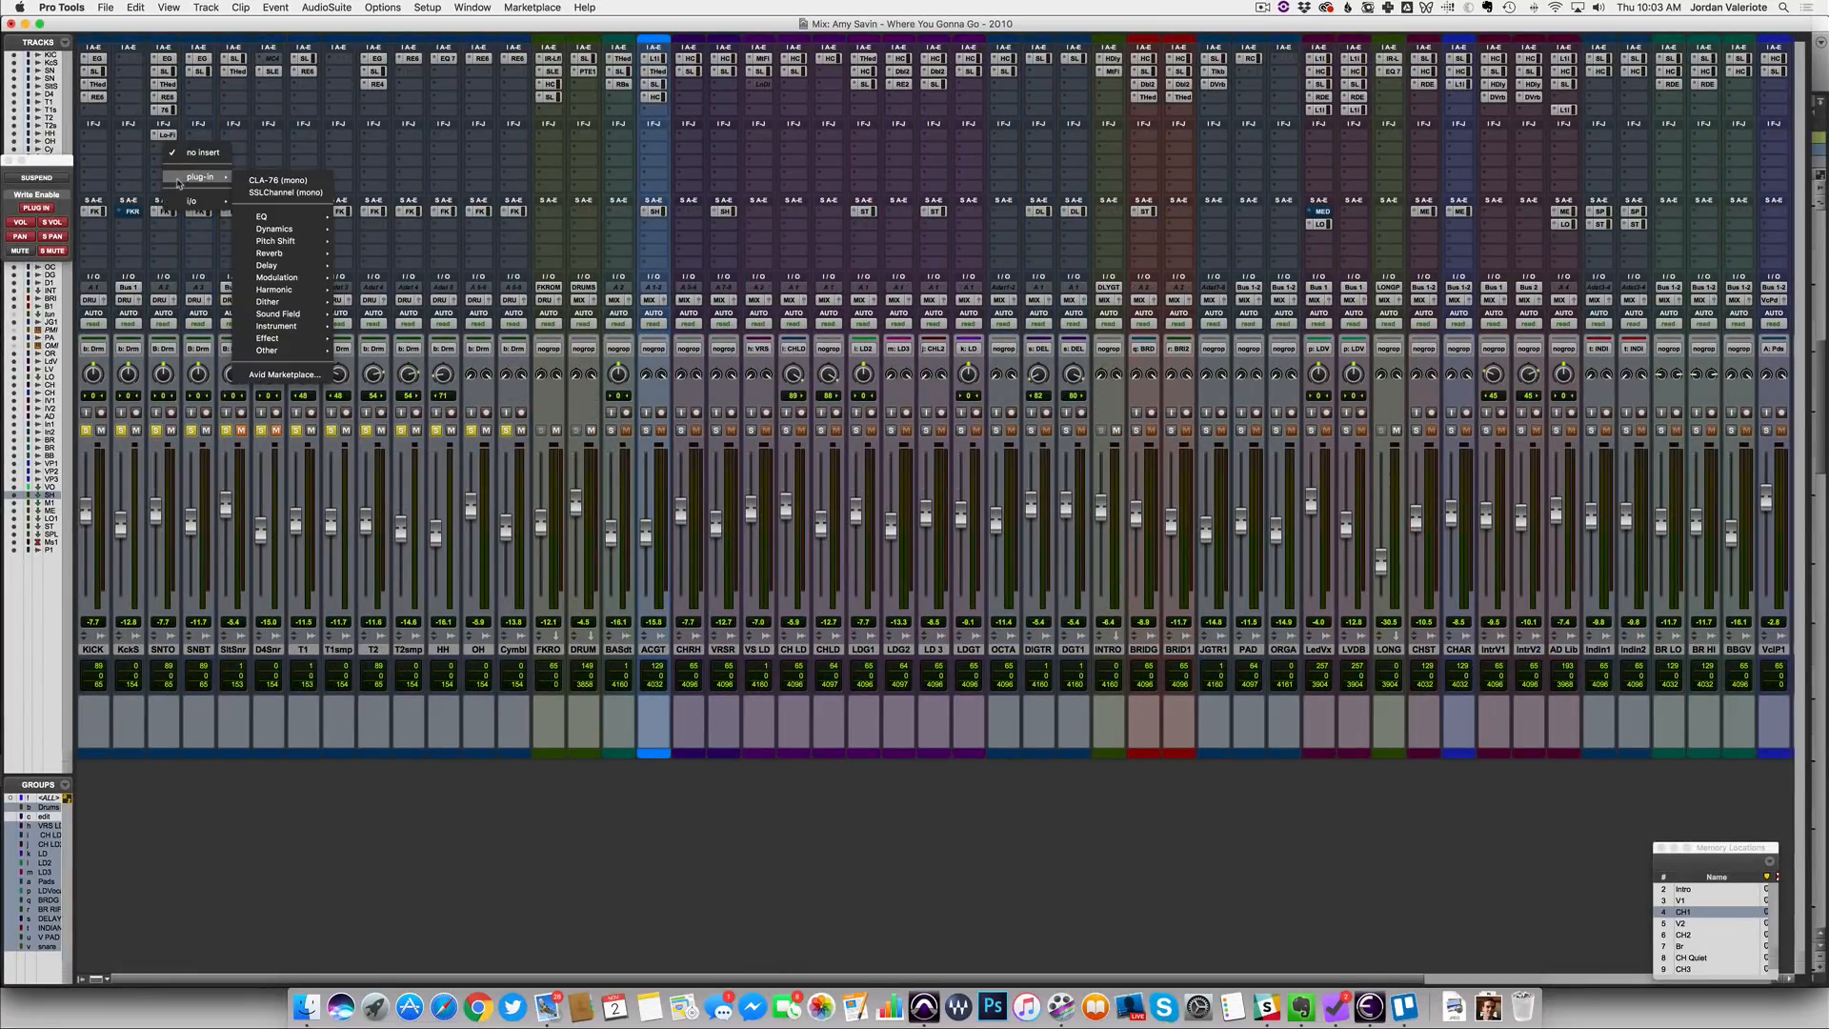
mouse_move(286, 253)
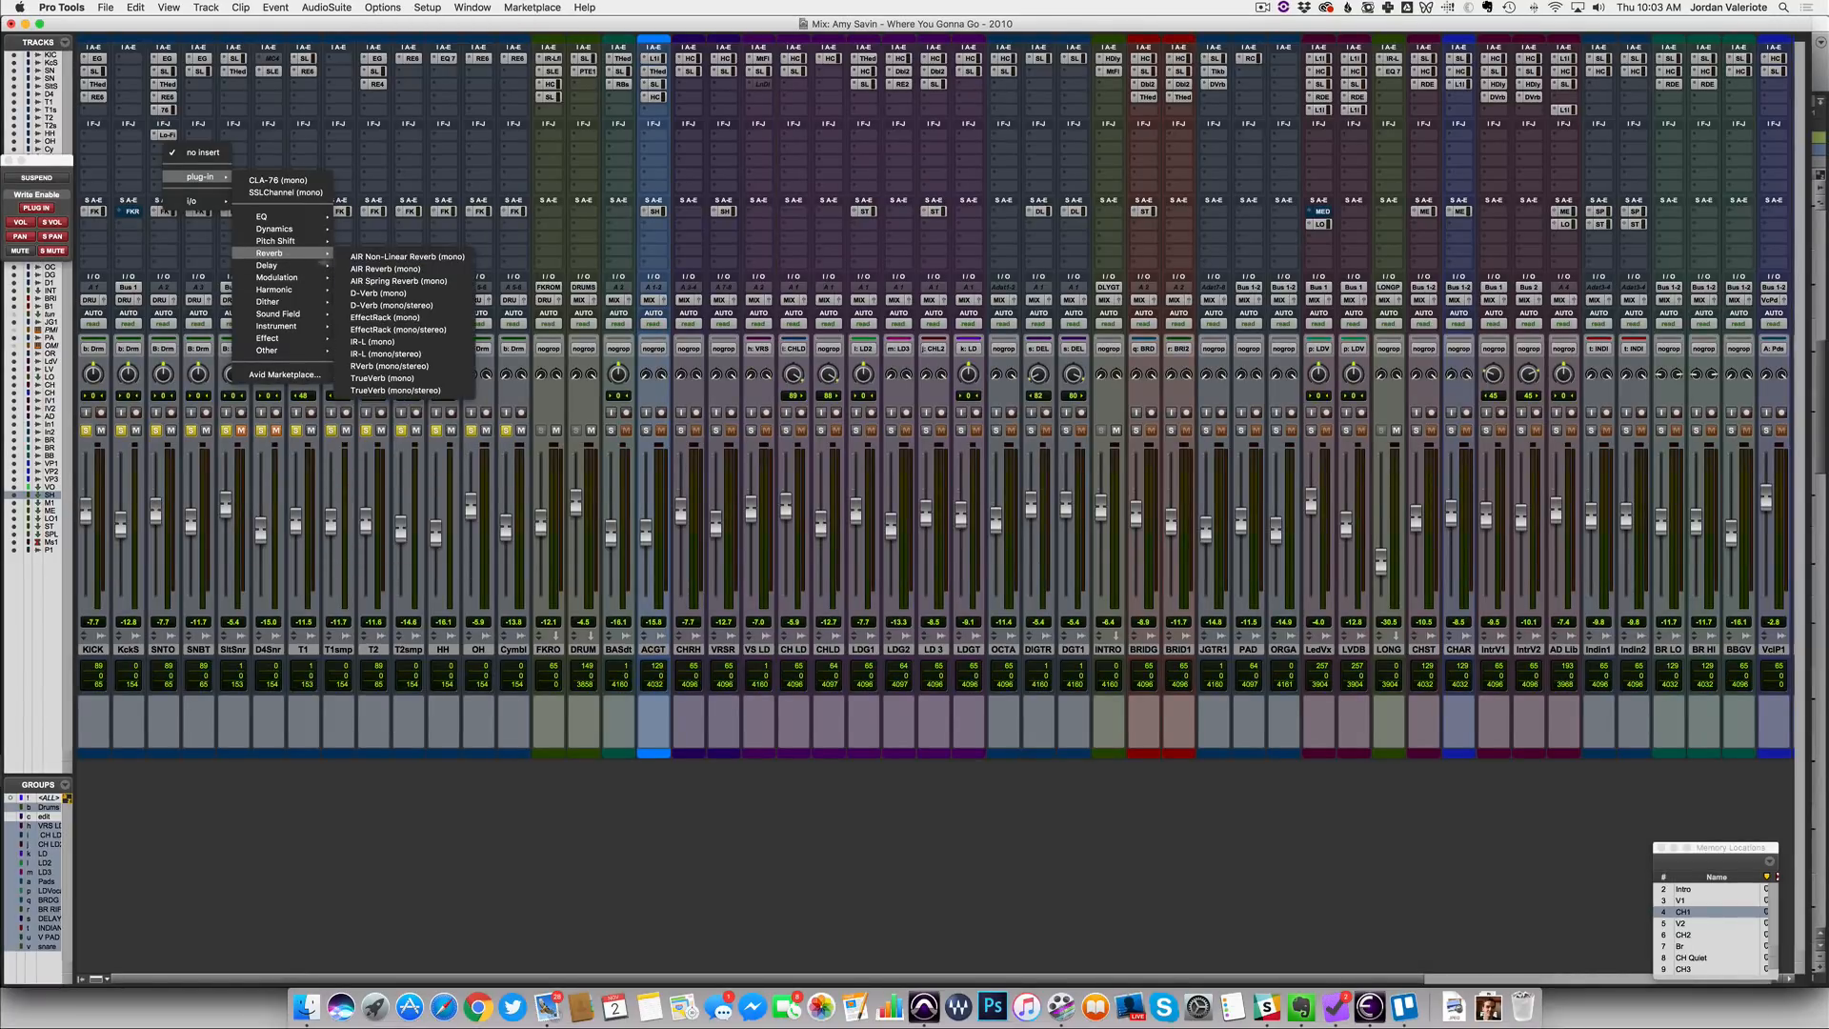
left_click(419, 343)
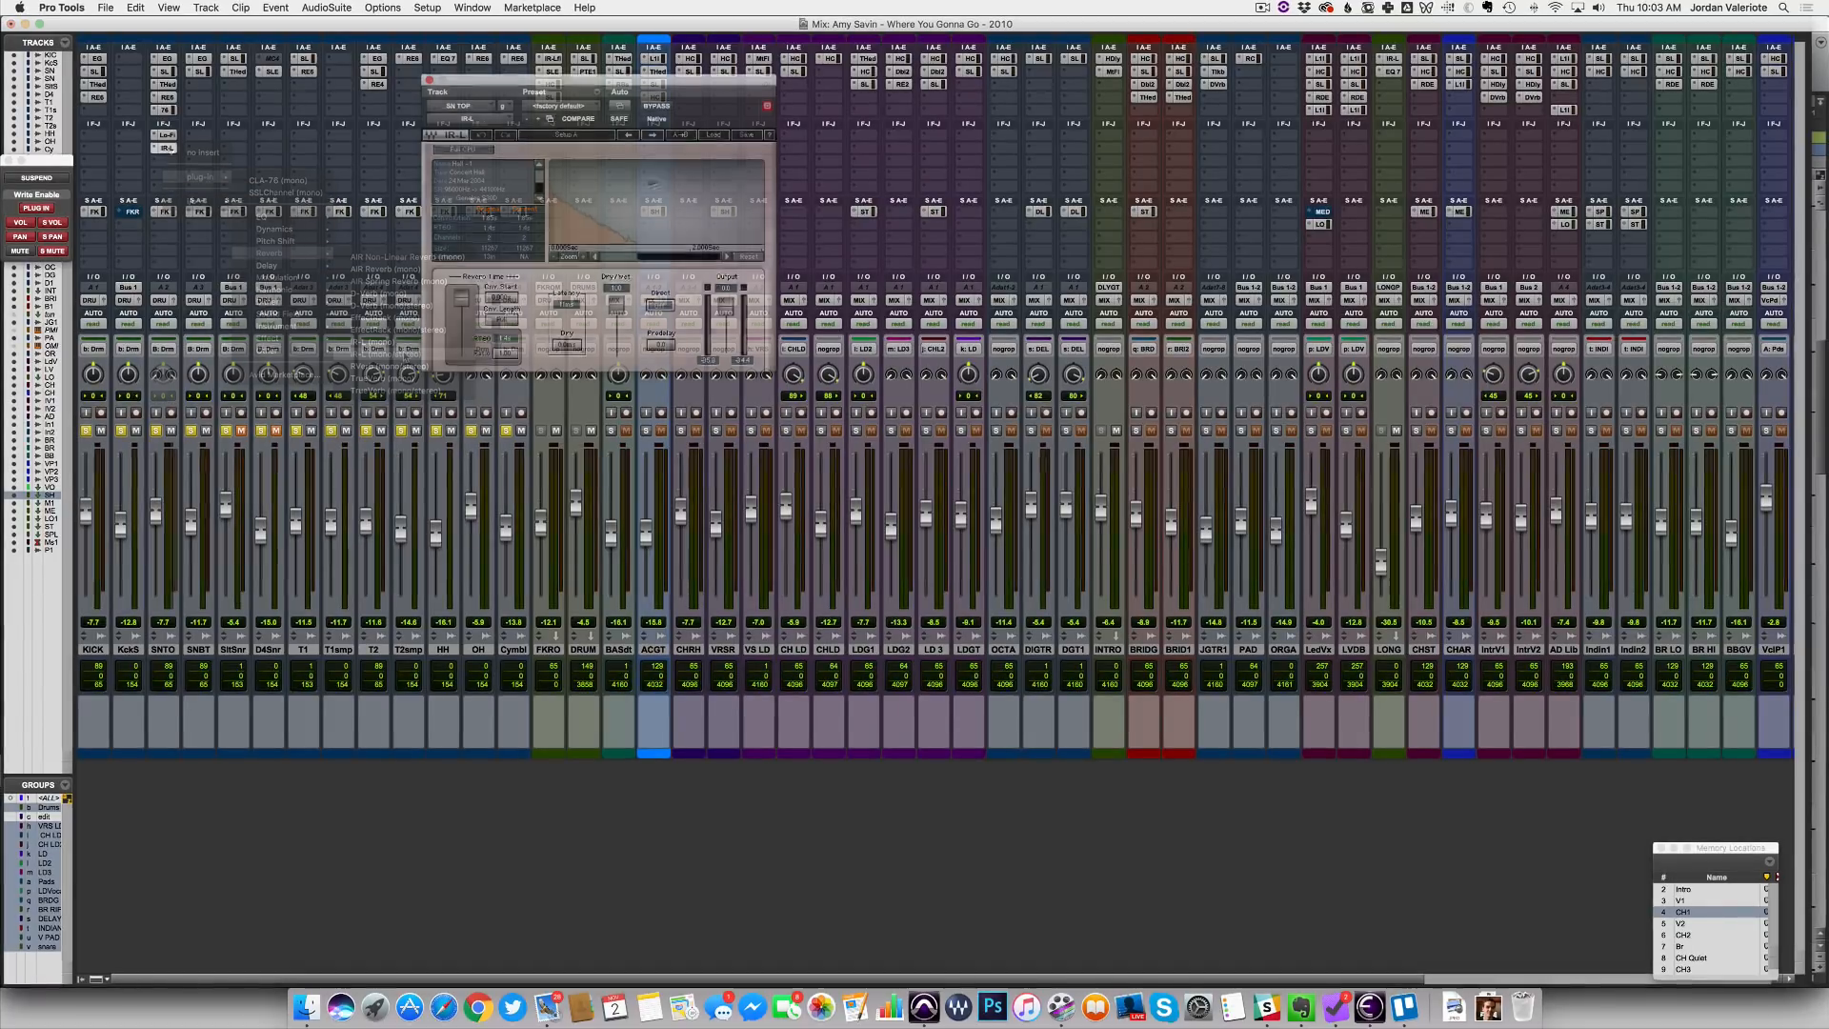
Load the Bricasti M7 plate Snare Plate B into the IR-L as impulse response and preset
left_click(705, 135)
mouse_move(858, 292)
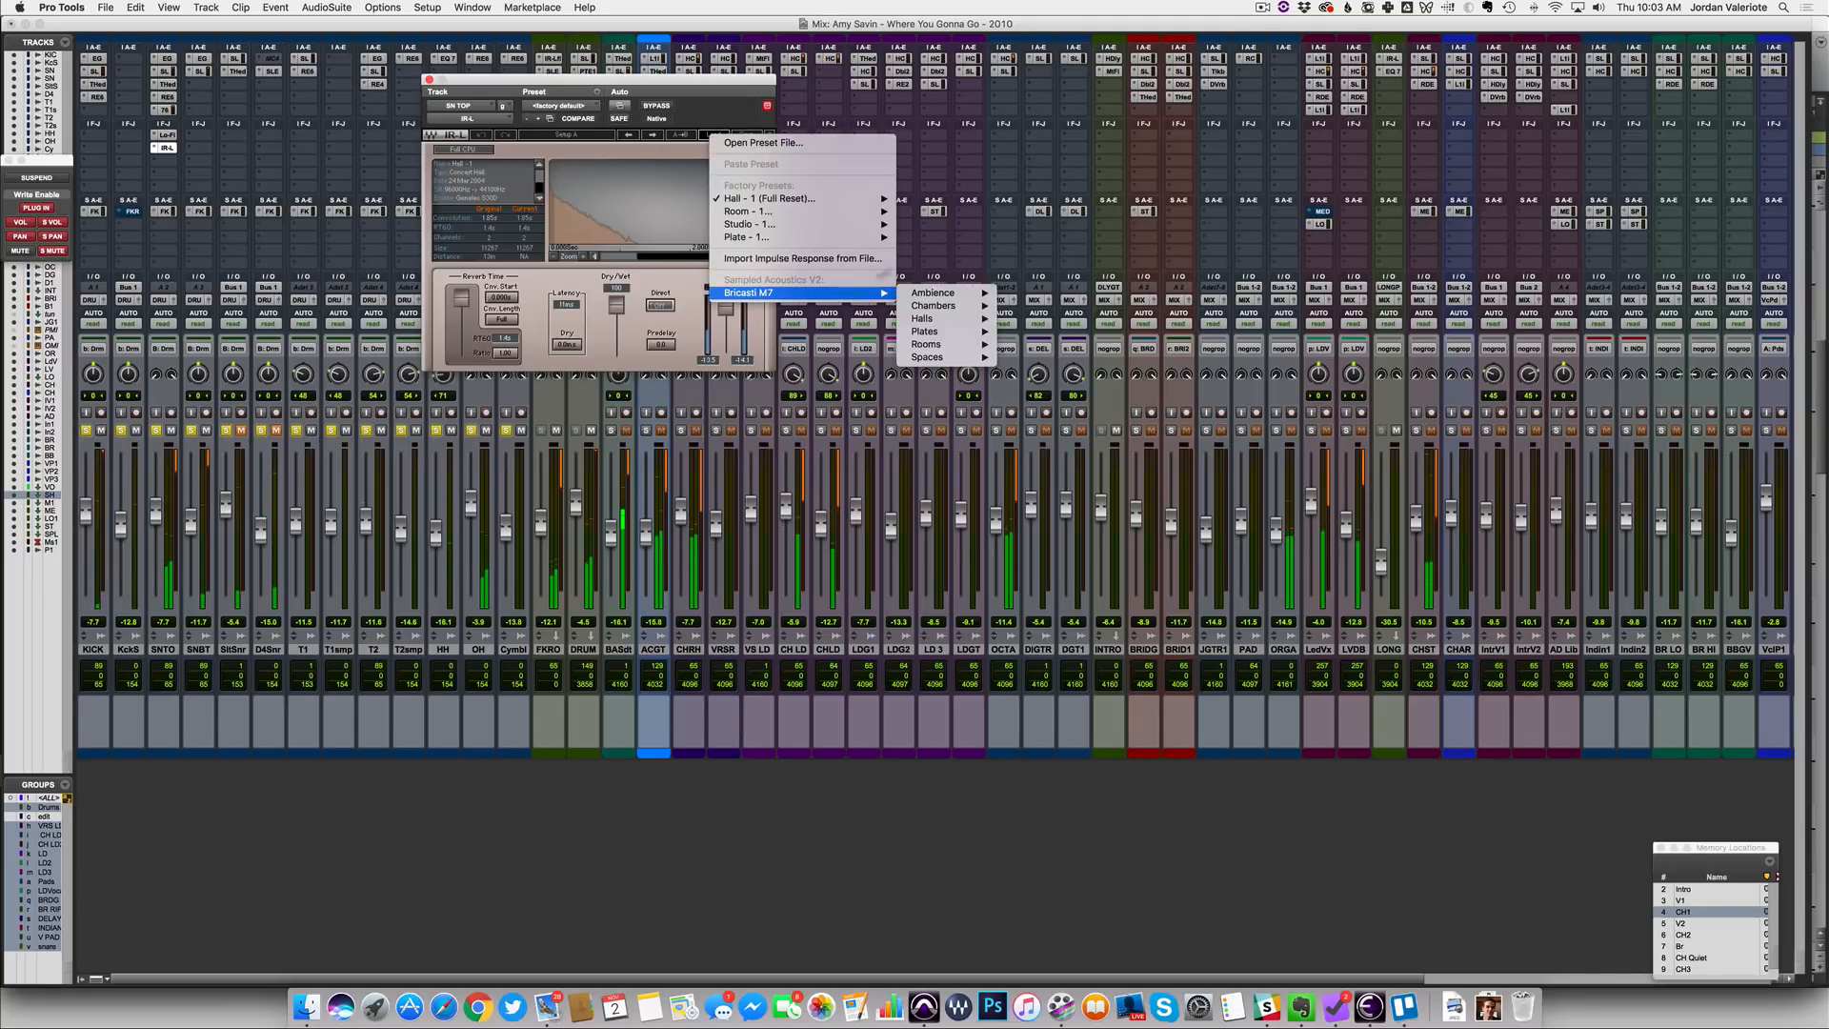
mouse_move(942, 333)
mouse_move(1048, 382)
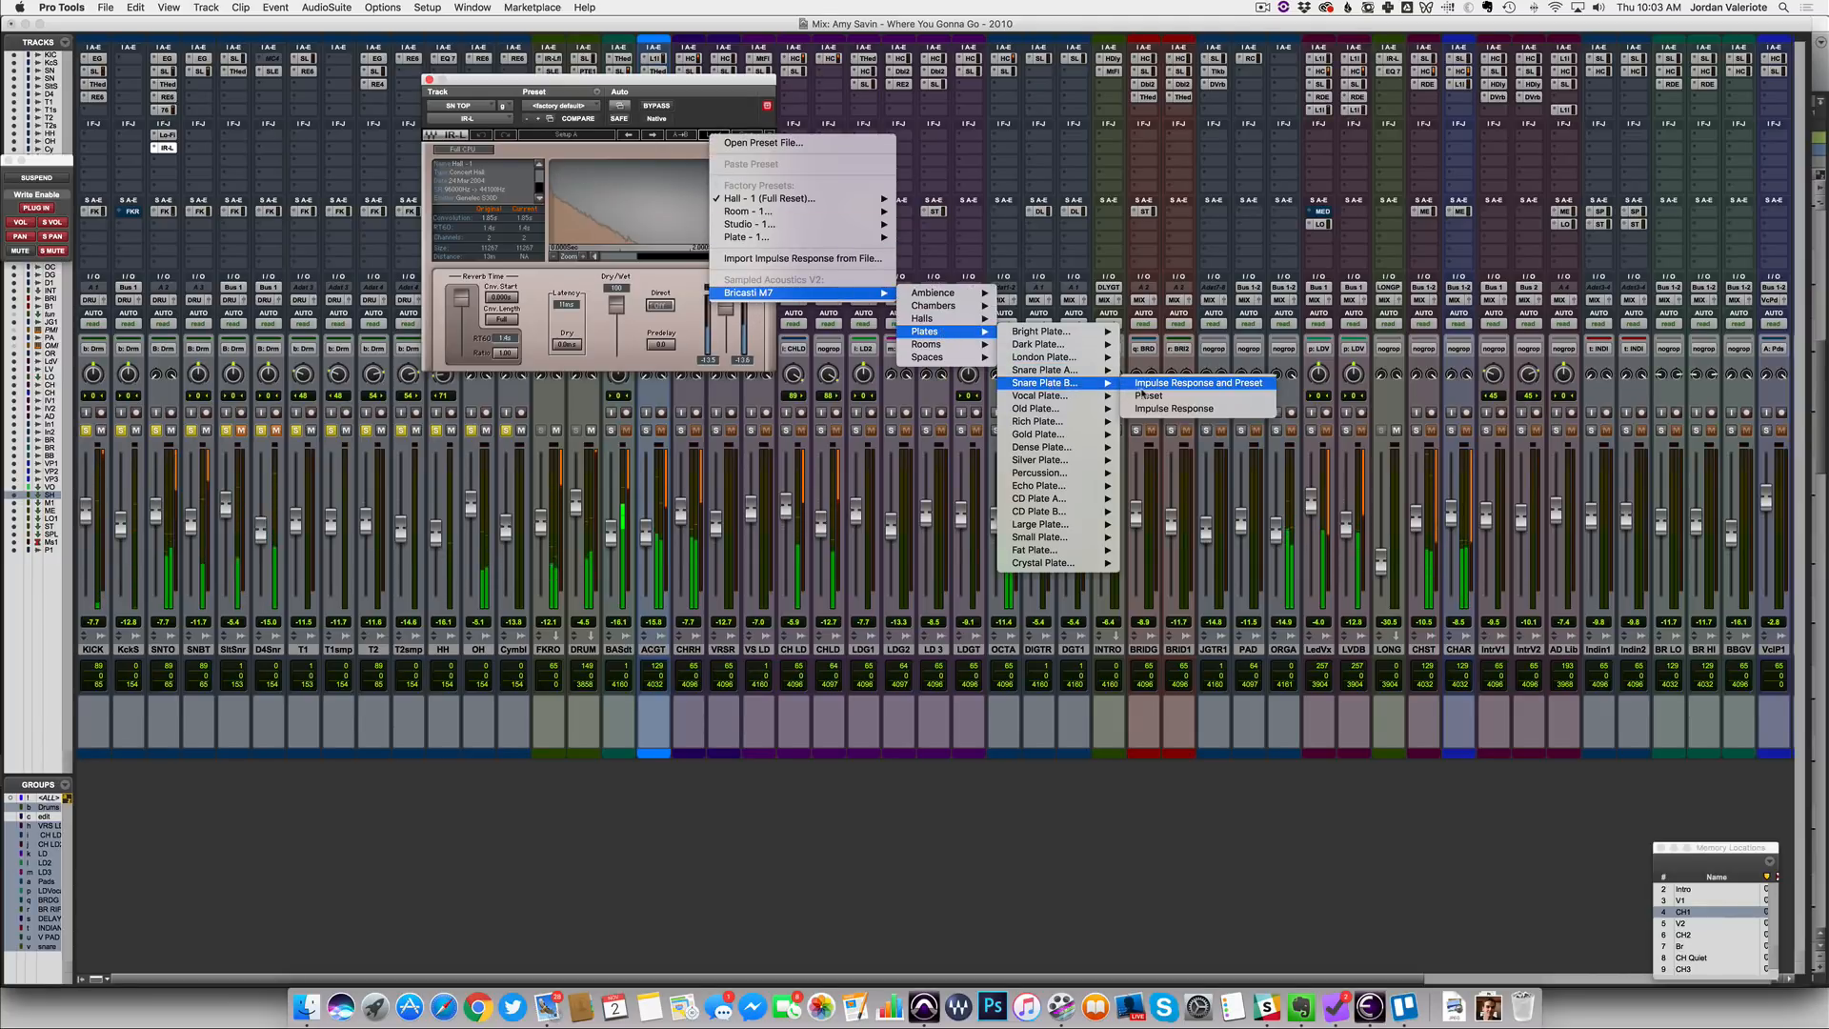
left_click(1147, 384)
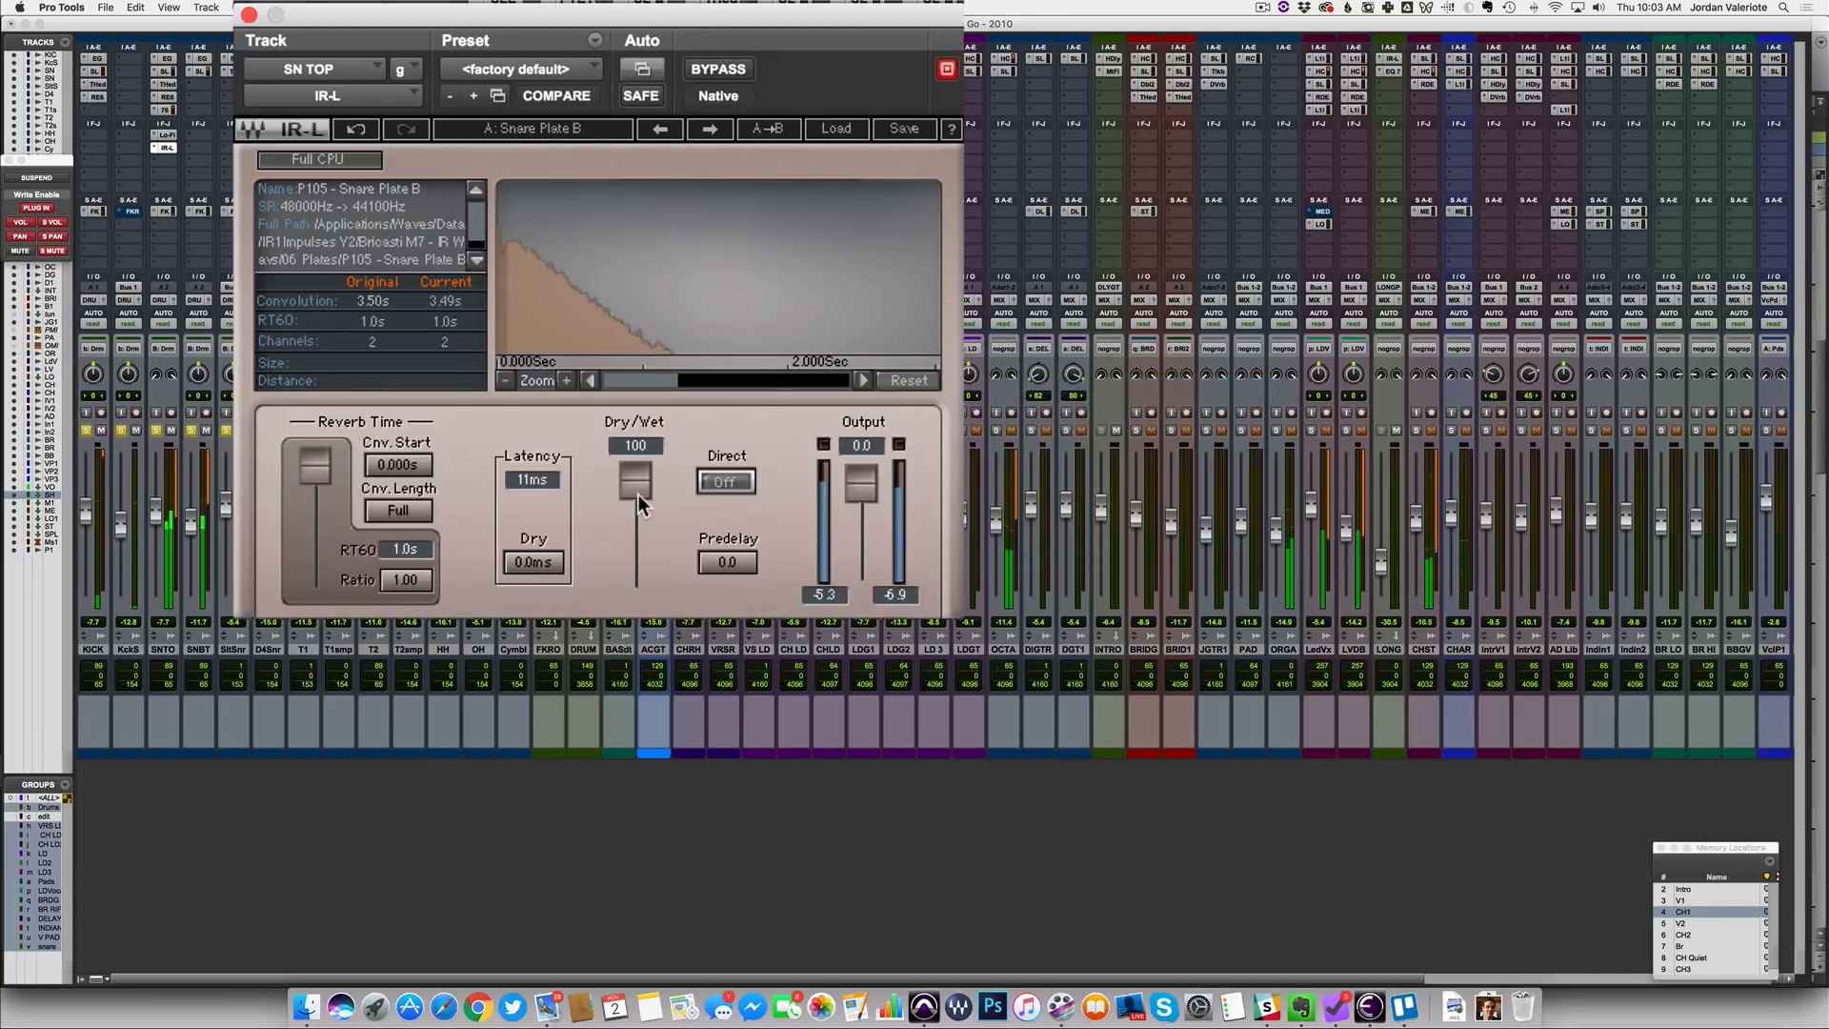
Turn the IR-L's dry/wet mix down to almost fully dry, set its predelay to 20 and trim its output to -0.4
left_click_drag(617, 313, 618, 348)
left_click_drag(635, 563, 635, 567)
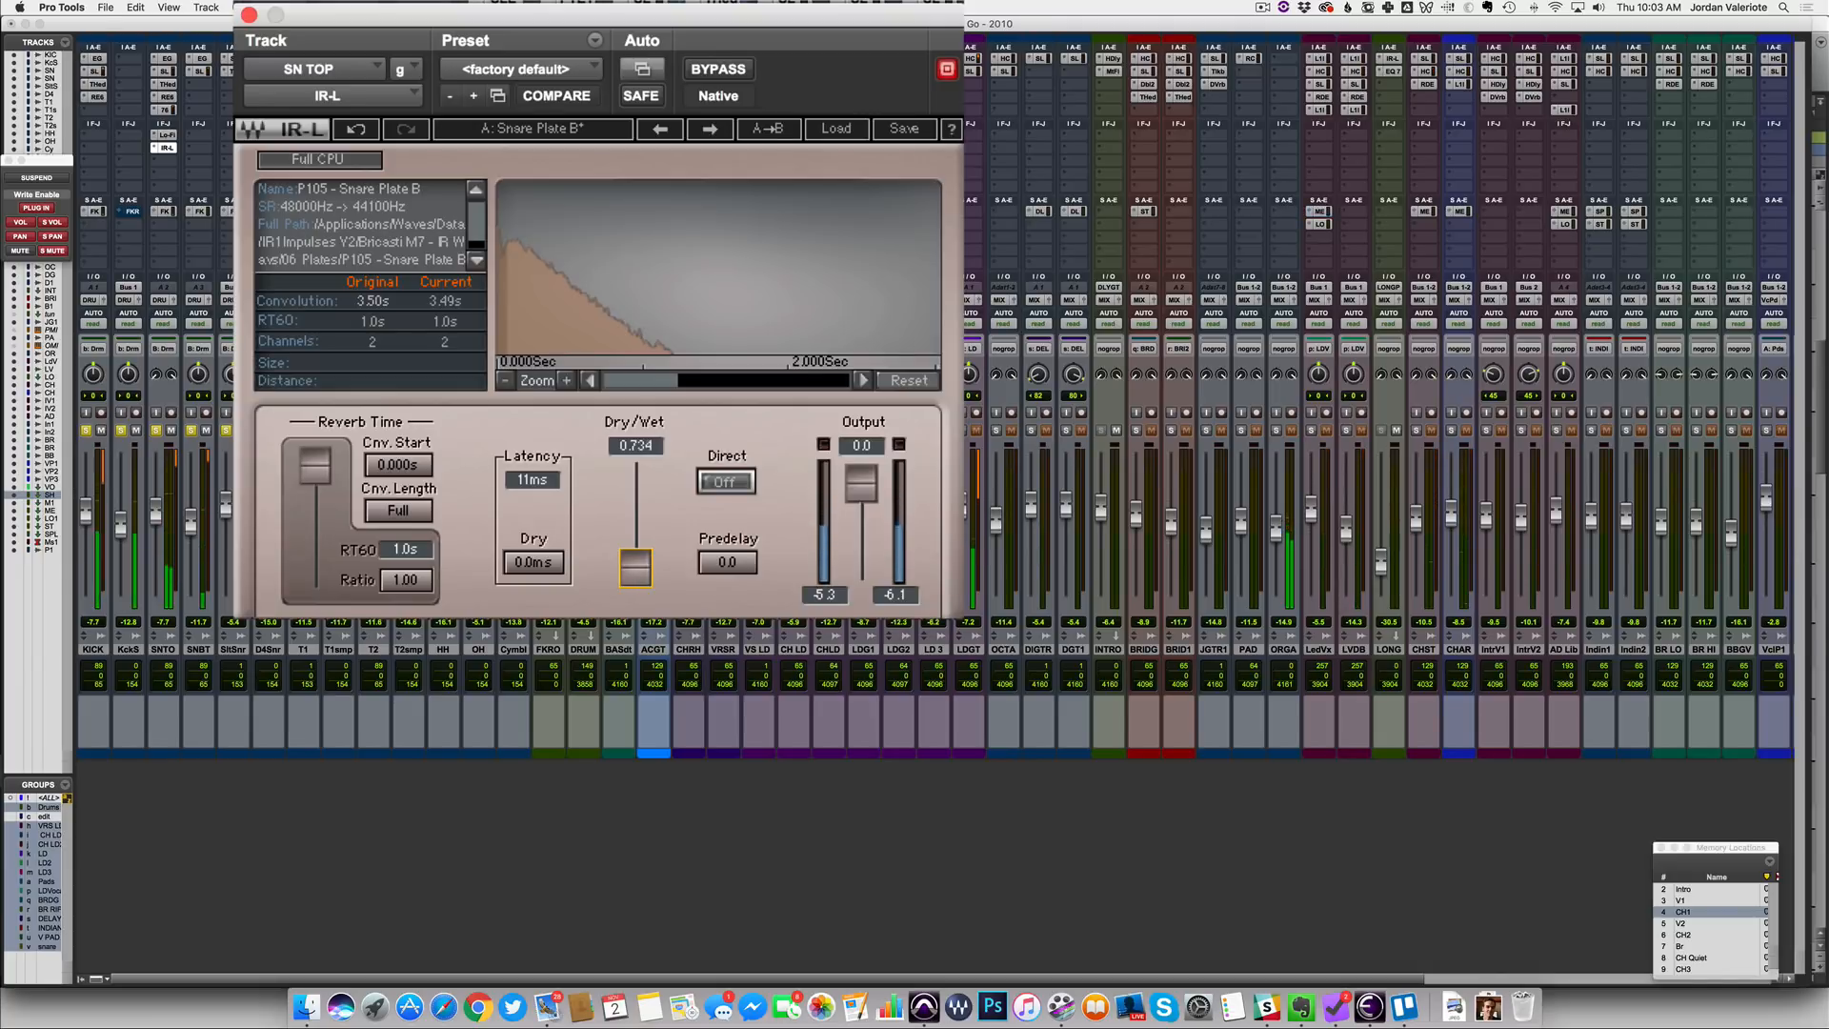
left_click(733, 561)
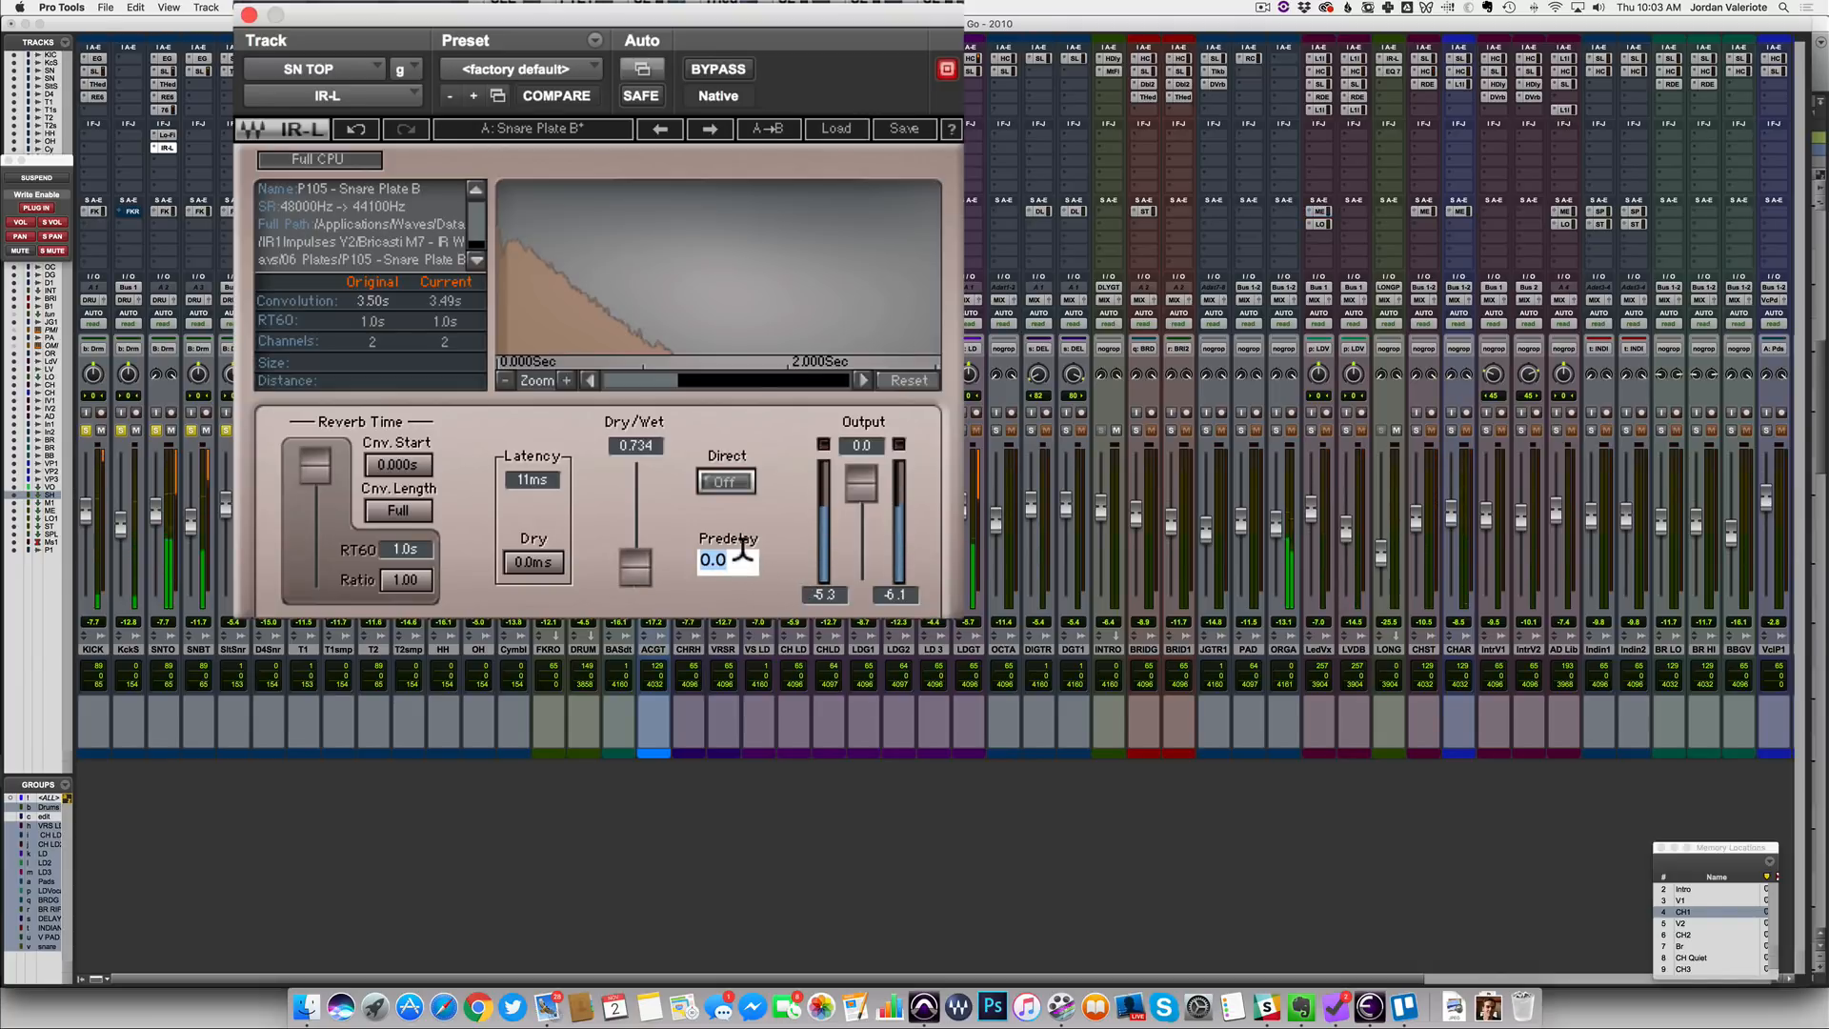
type("20")
key("Return")
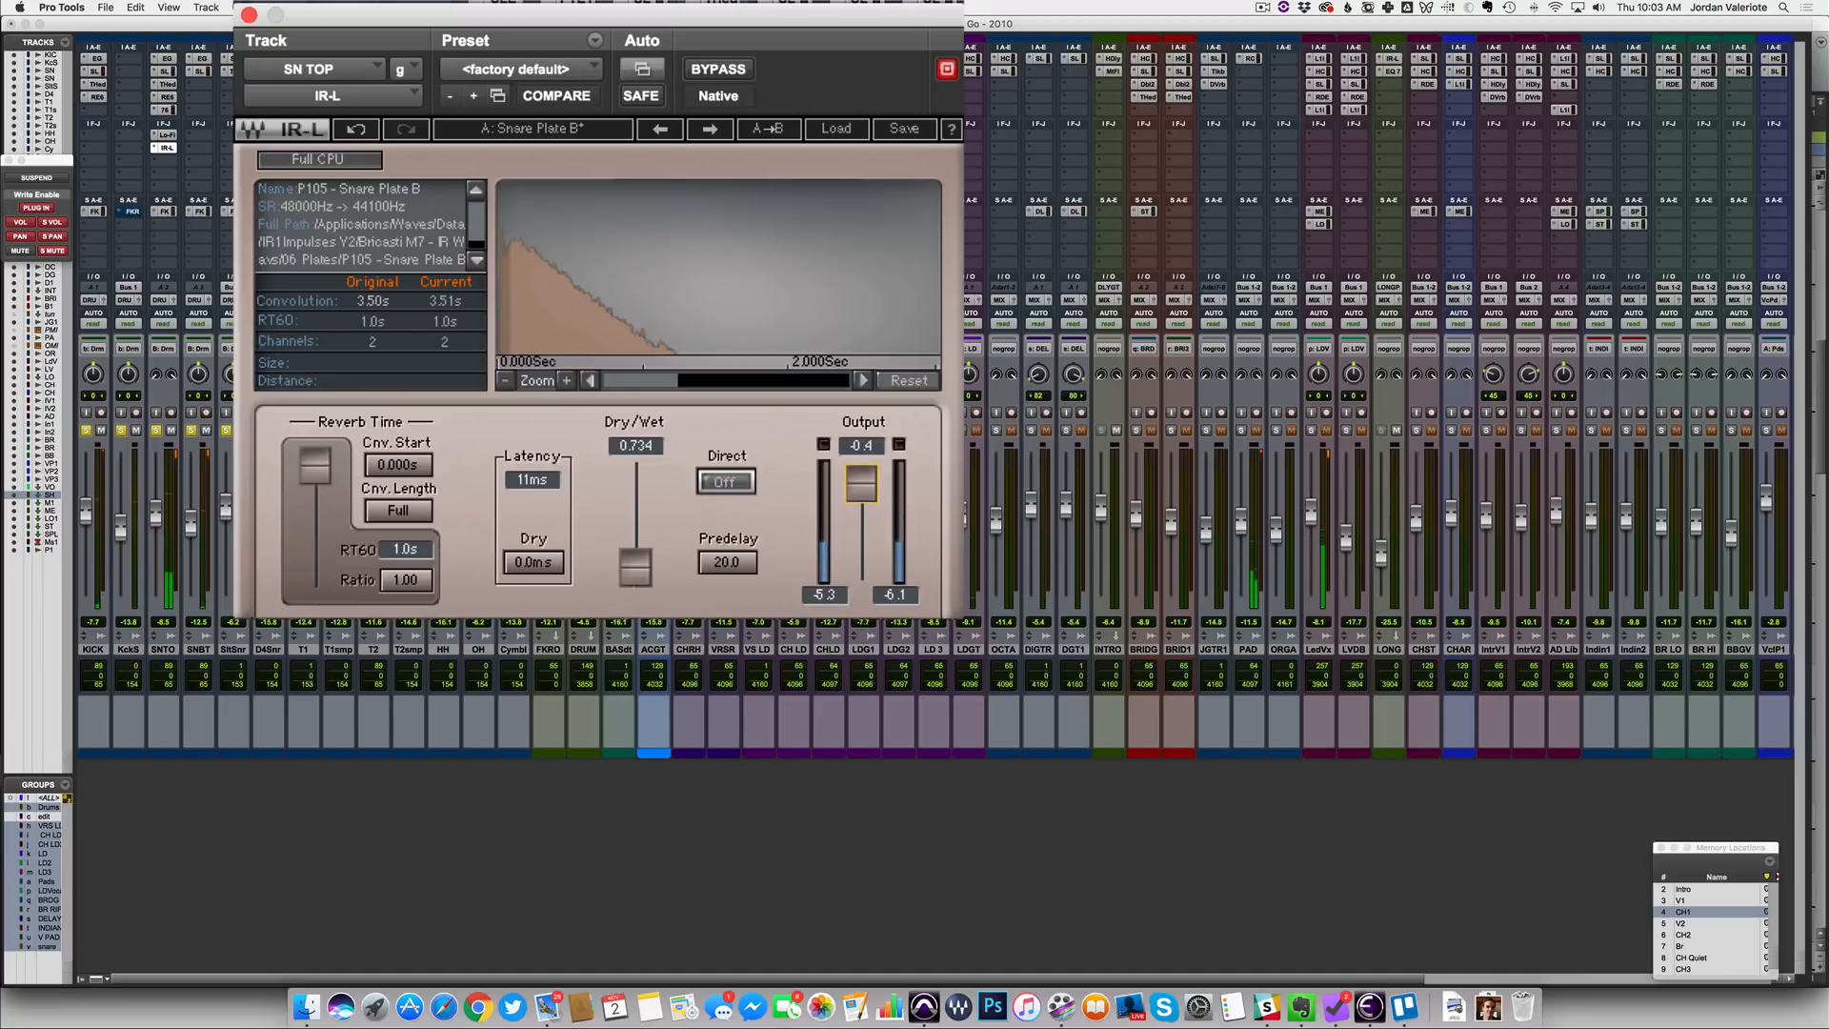
left_click_drag(861, 483, 861, 484)
left_click_drag(642, 569, 642, 564)
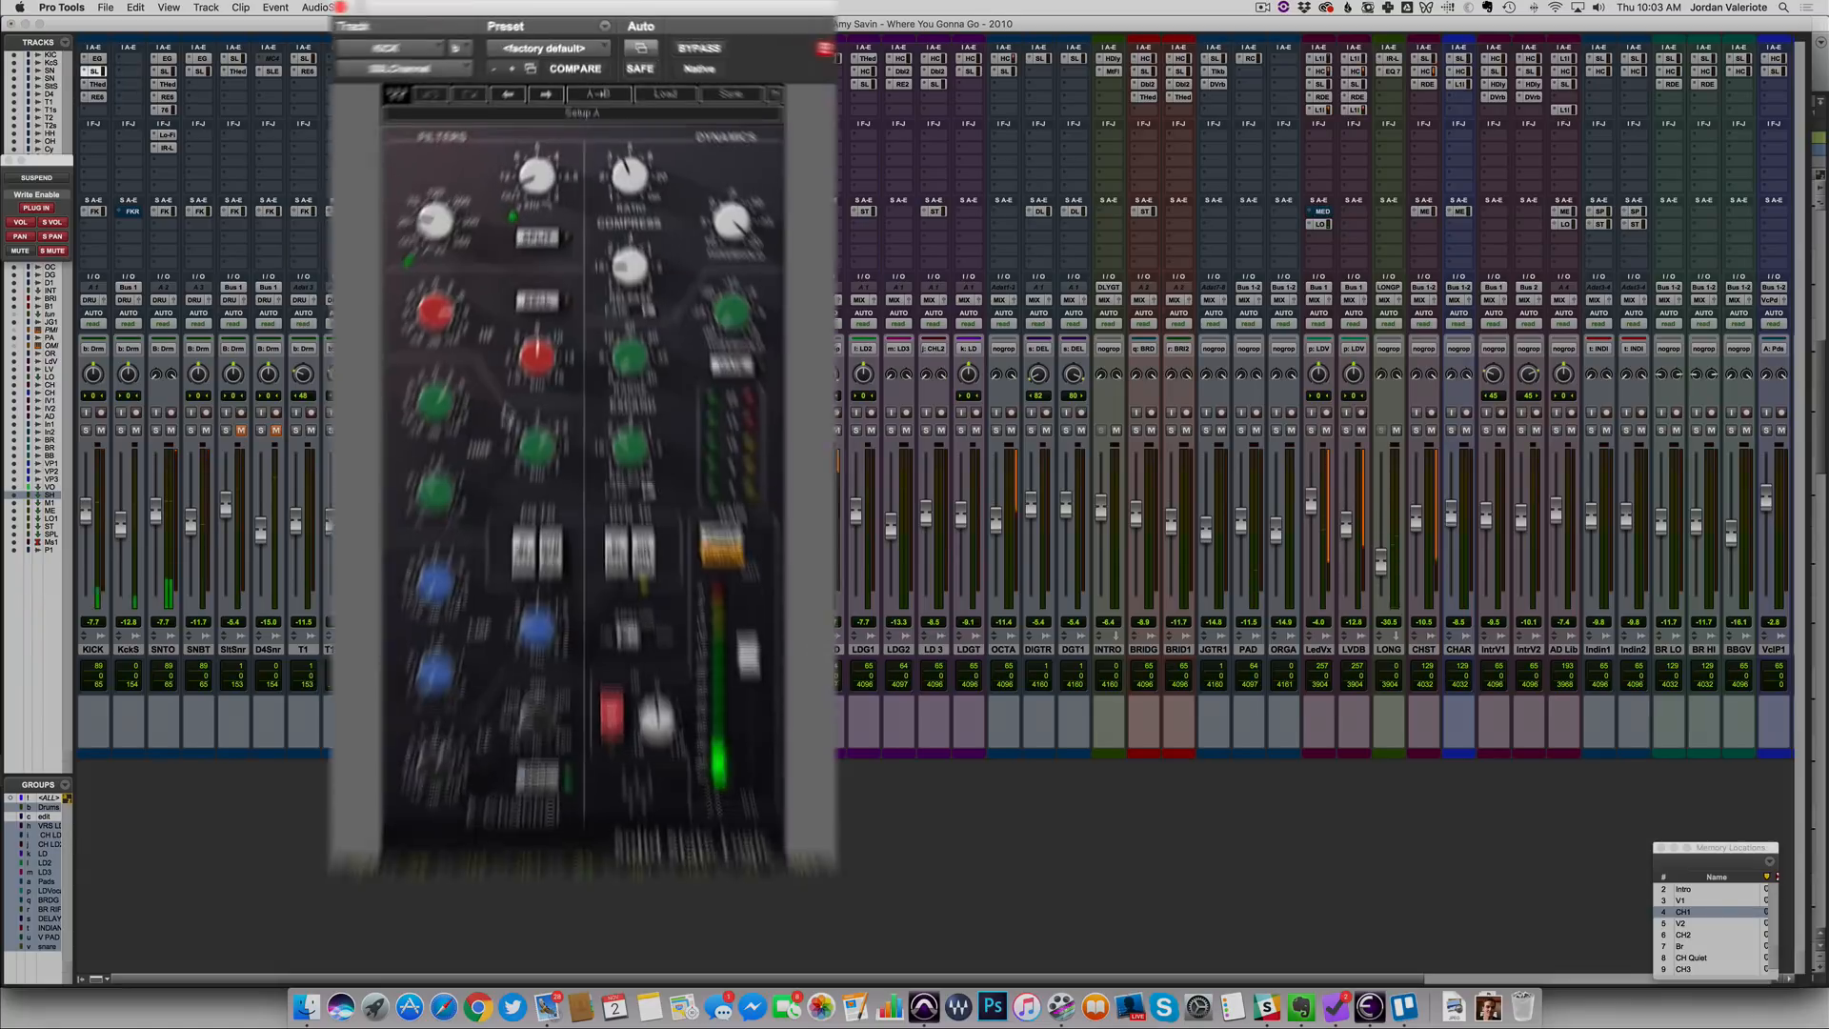
Adjust the HF gain and the output level of the SSLChannel on the KICK track during playback
left_click_drag(490, 273, 490, 257)
left_click_drag(428, 329, 433, 345)
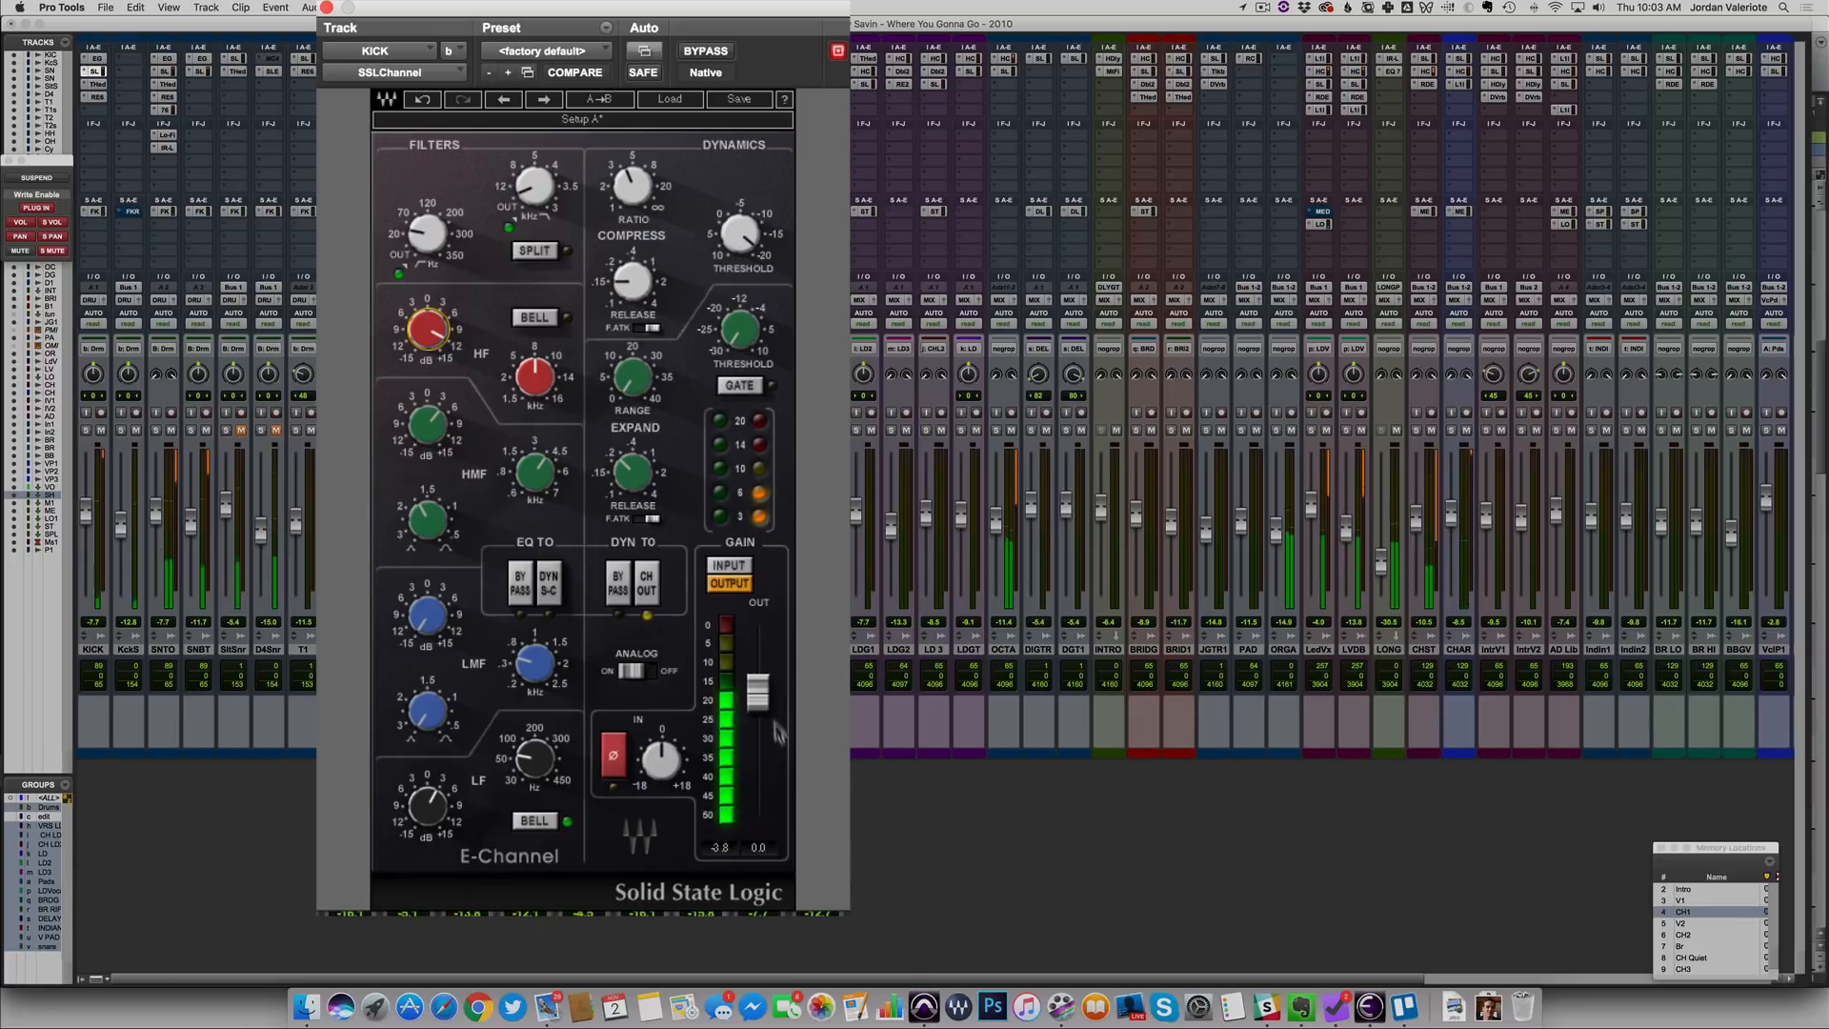
left_click_drag(758, 695, 758, 689)
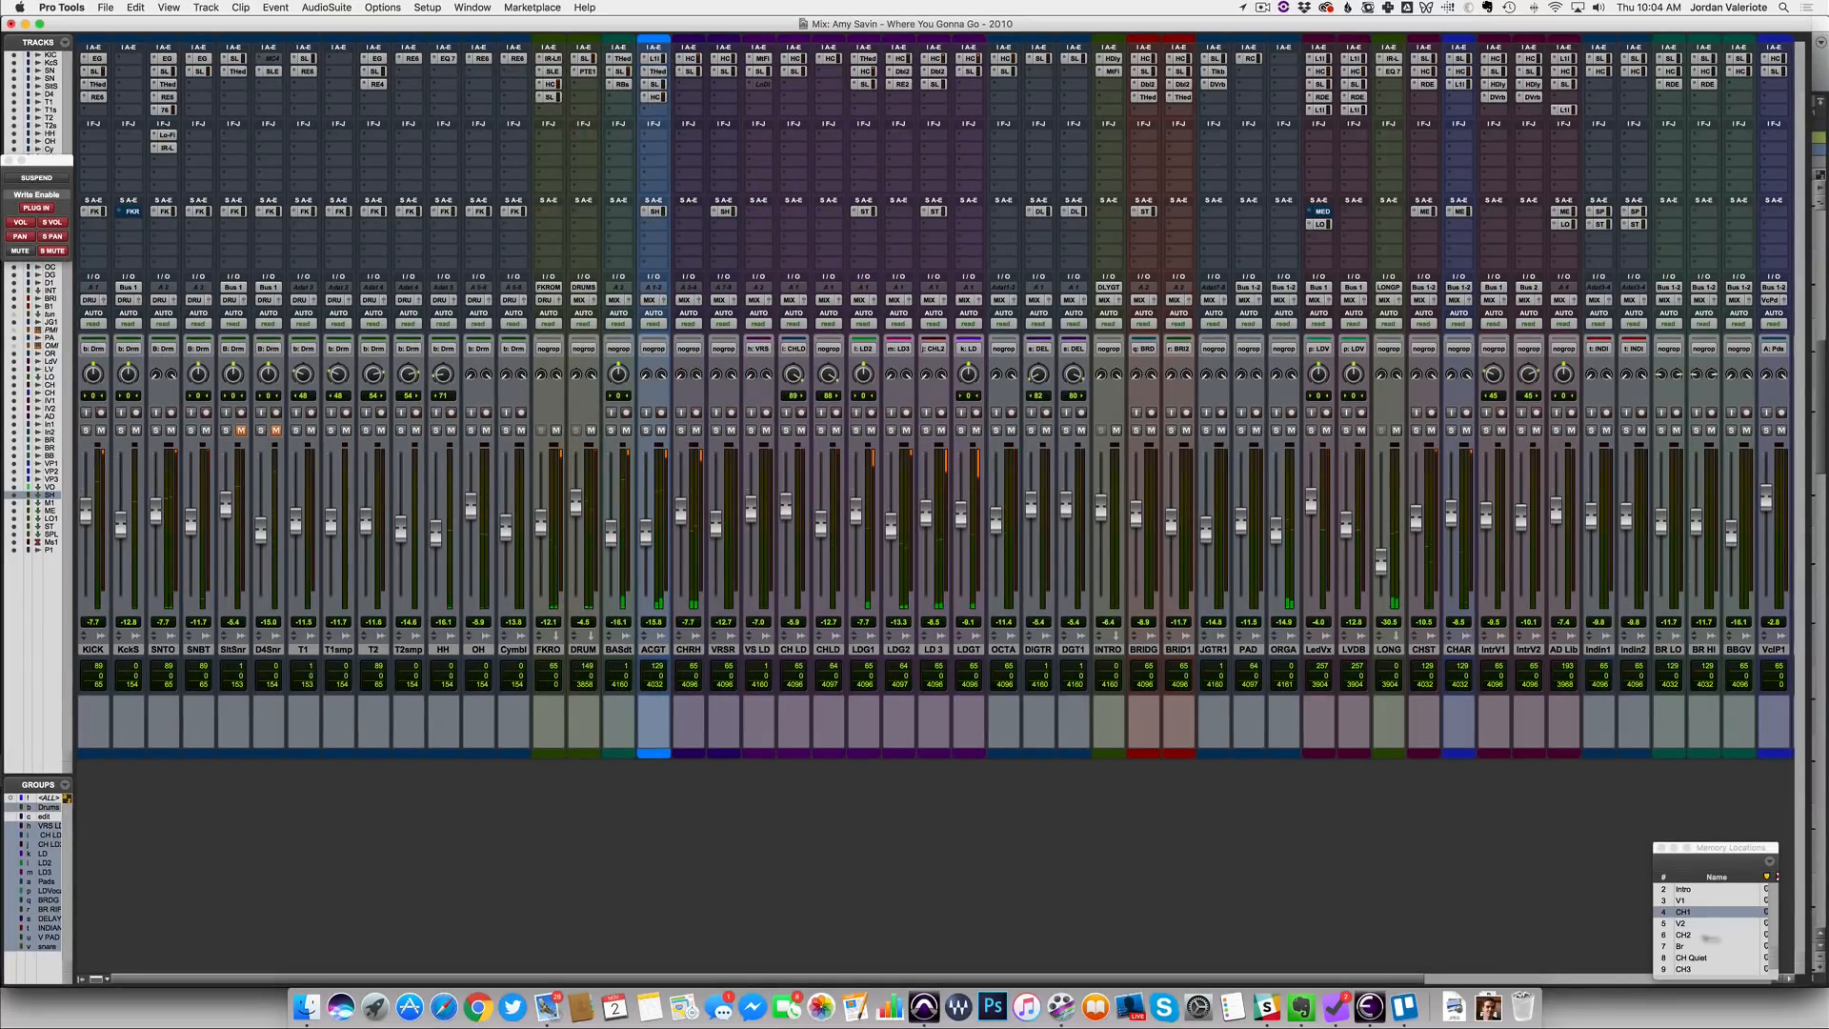
Play the song from the V1 memory location and briefly solo the AC GTR track
left_click_drag(1717, 853, 1709, 836)
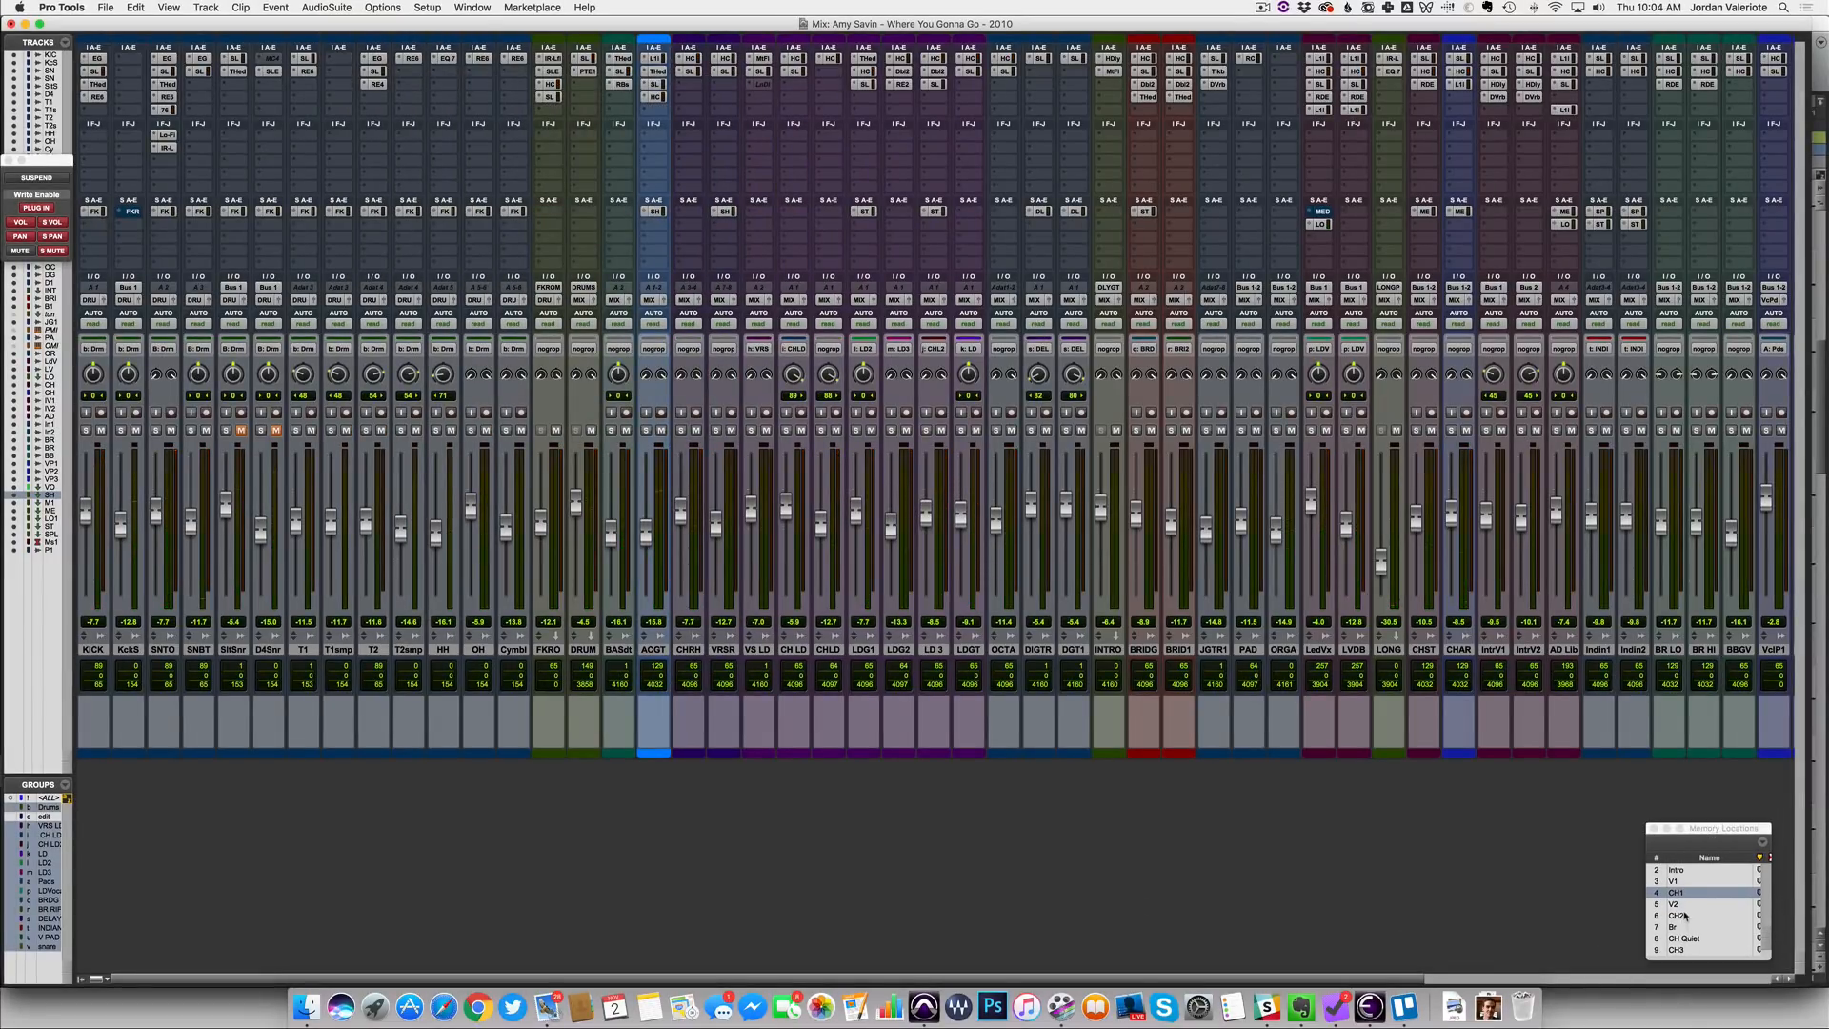
left_click(1682, 881)
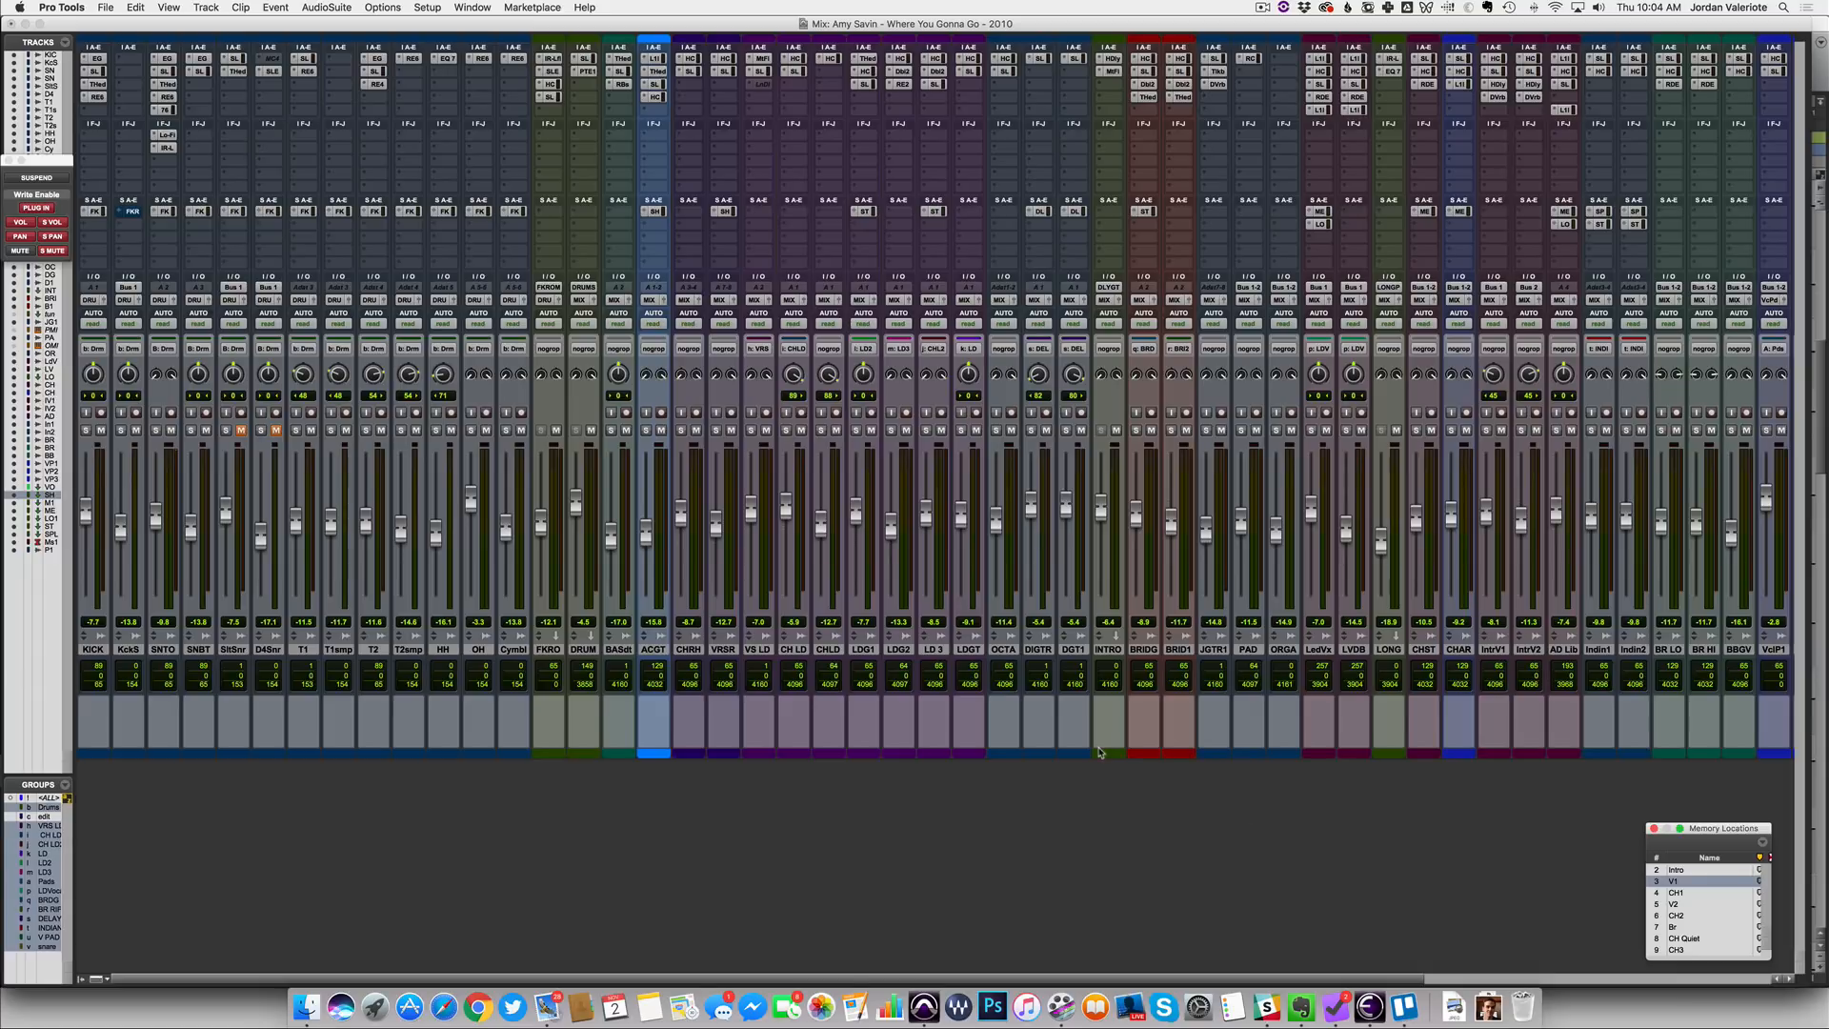
key("space")
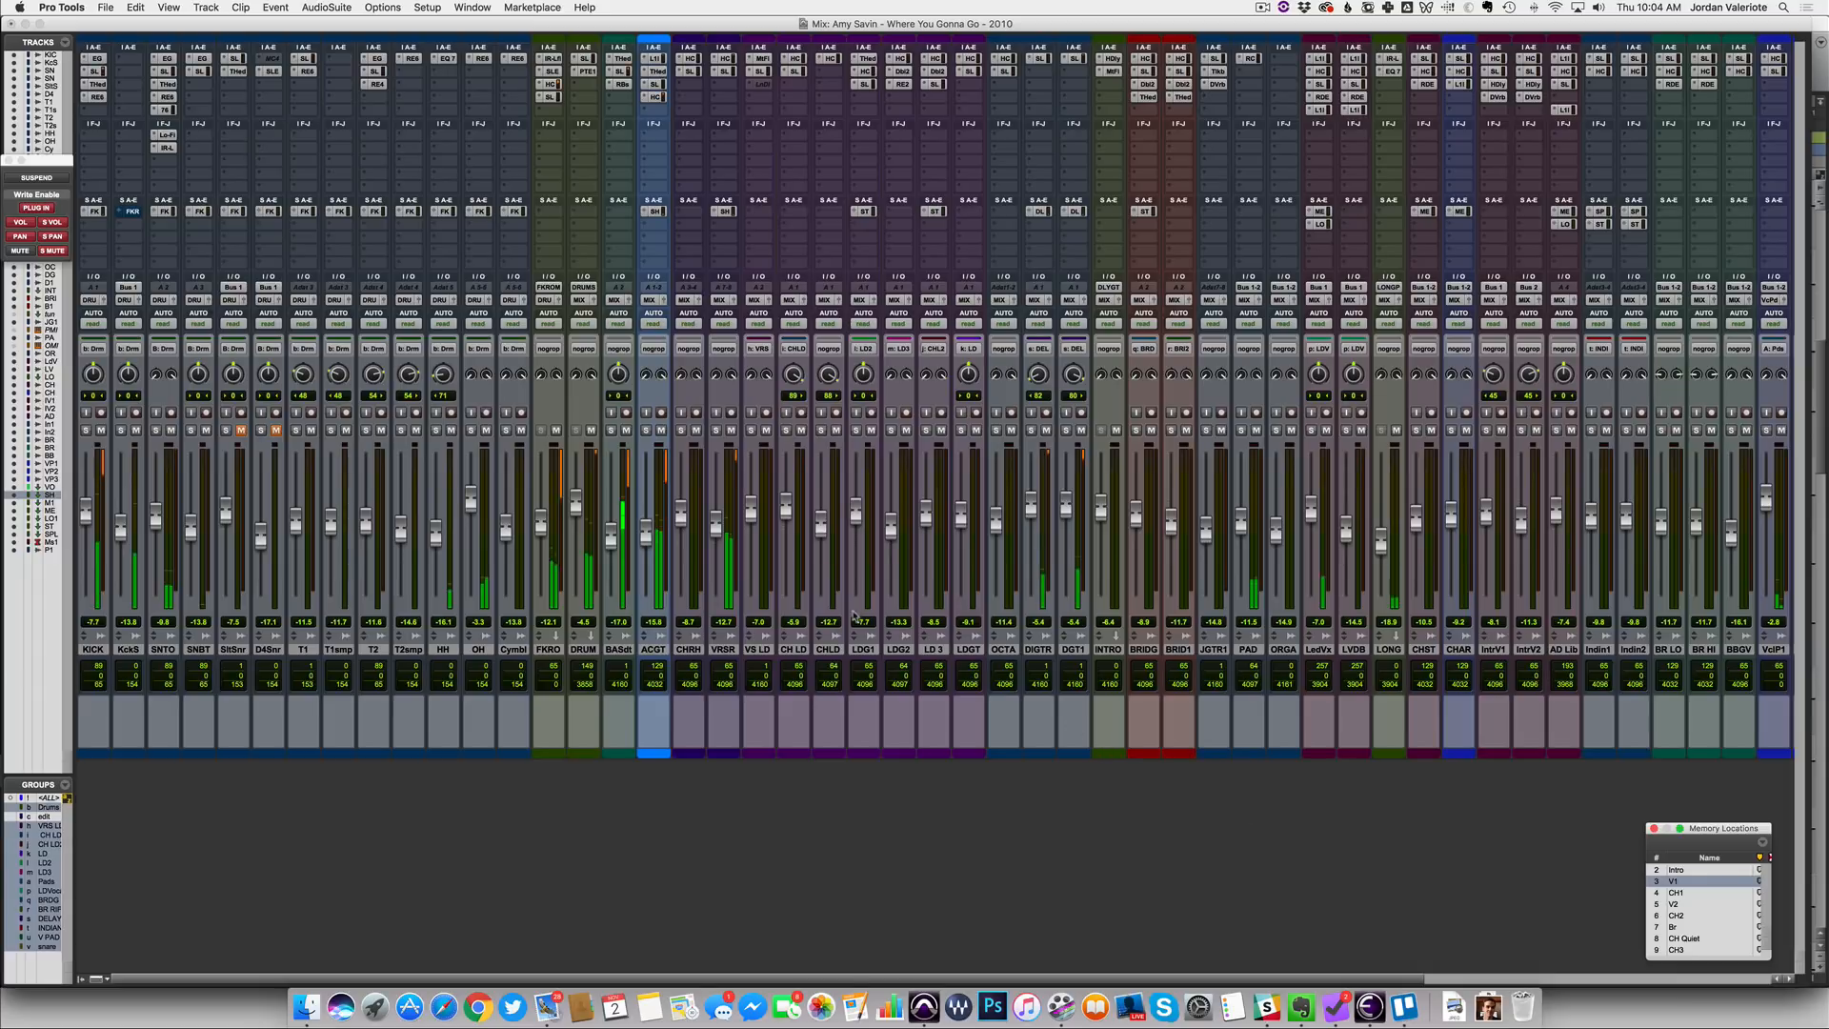
left_click(646, 431)
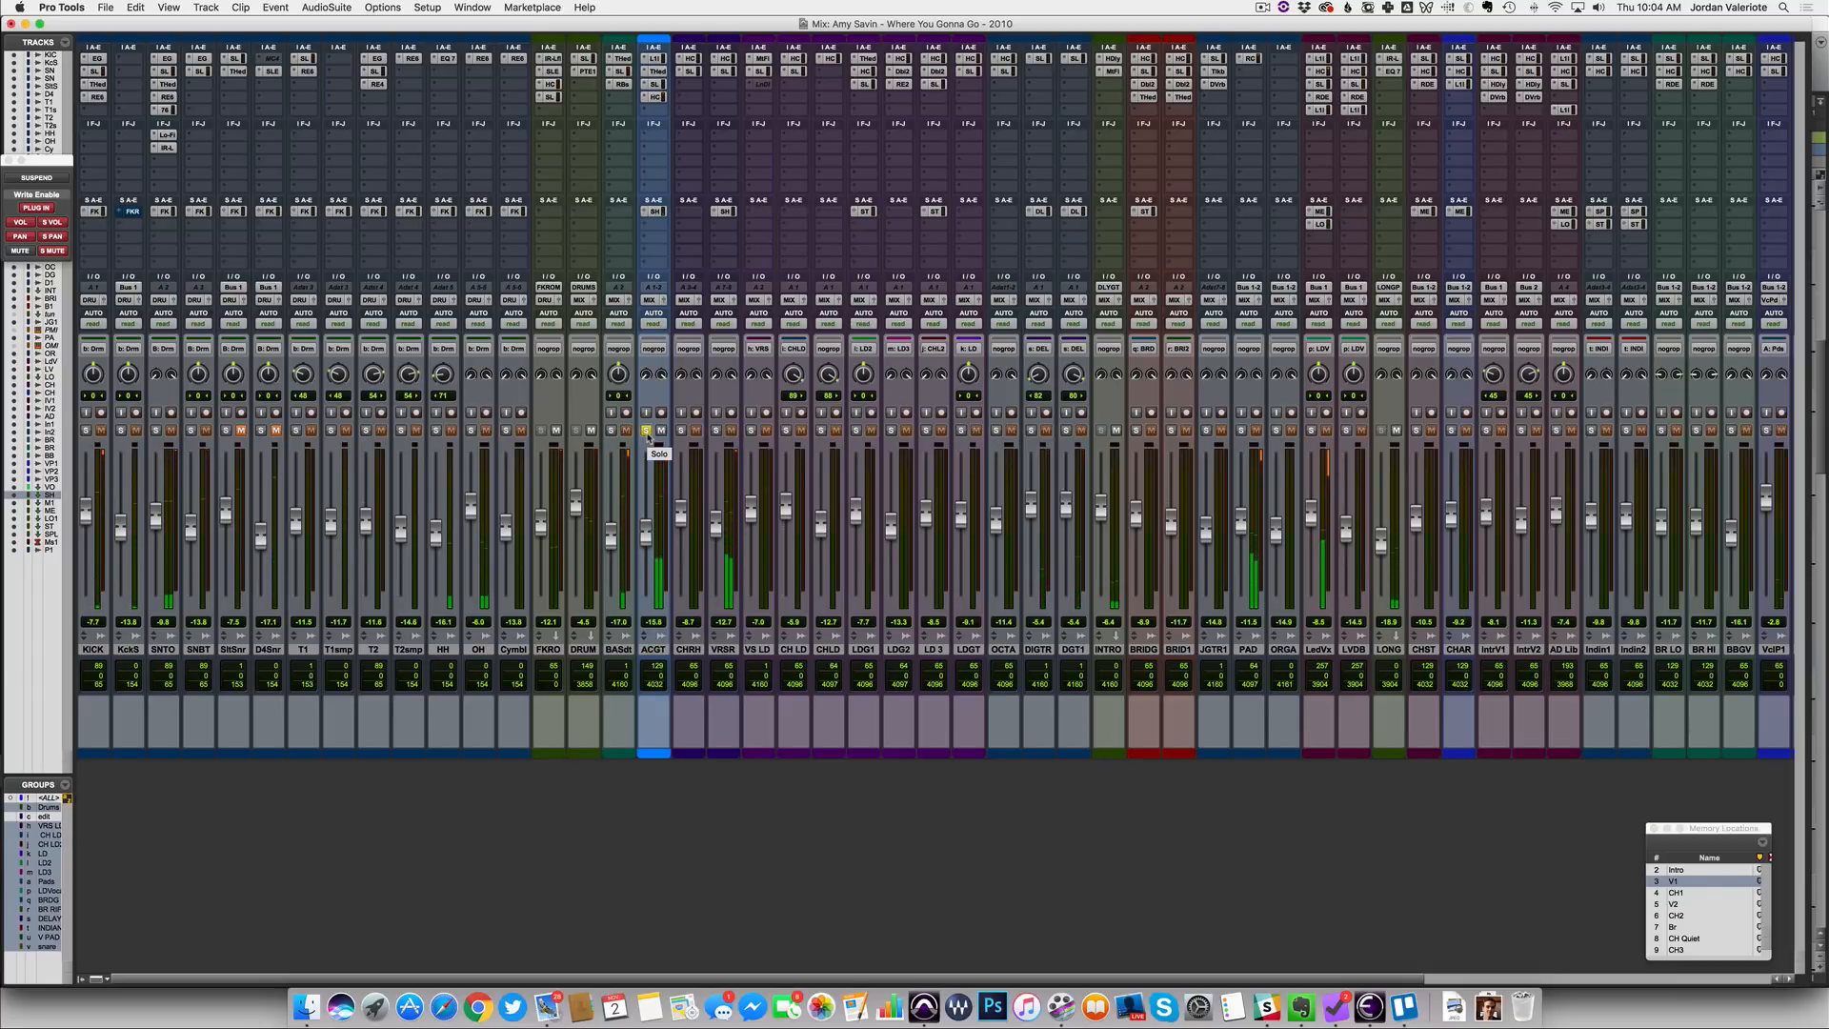
left_click(647, 434)
Bypass the AC GTR track's L1 limiter, move it to insert slot F, and shift the second plug-in up to the first slot
scroll(430, 245, "right", 4)
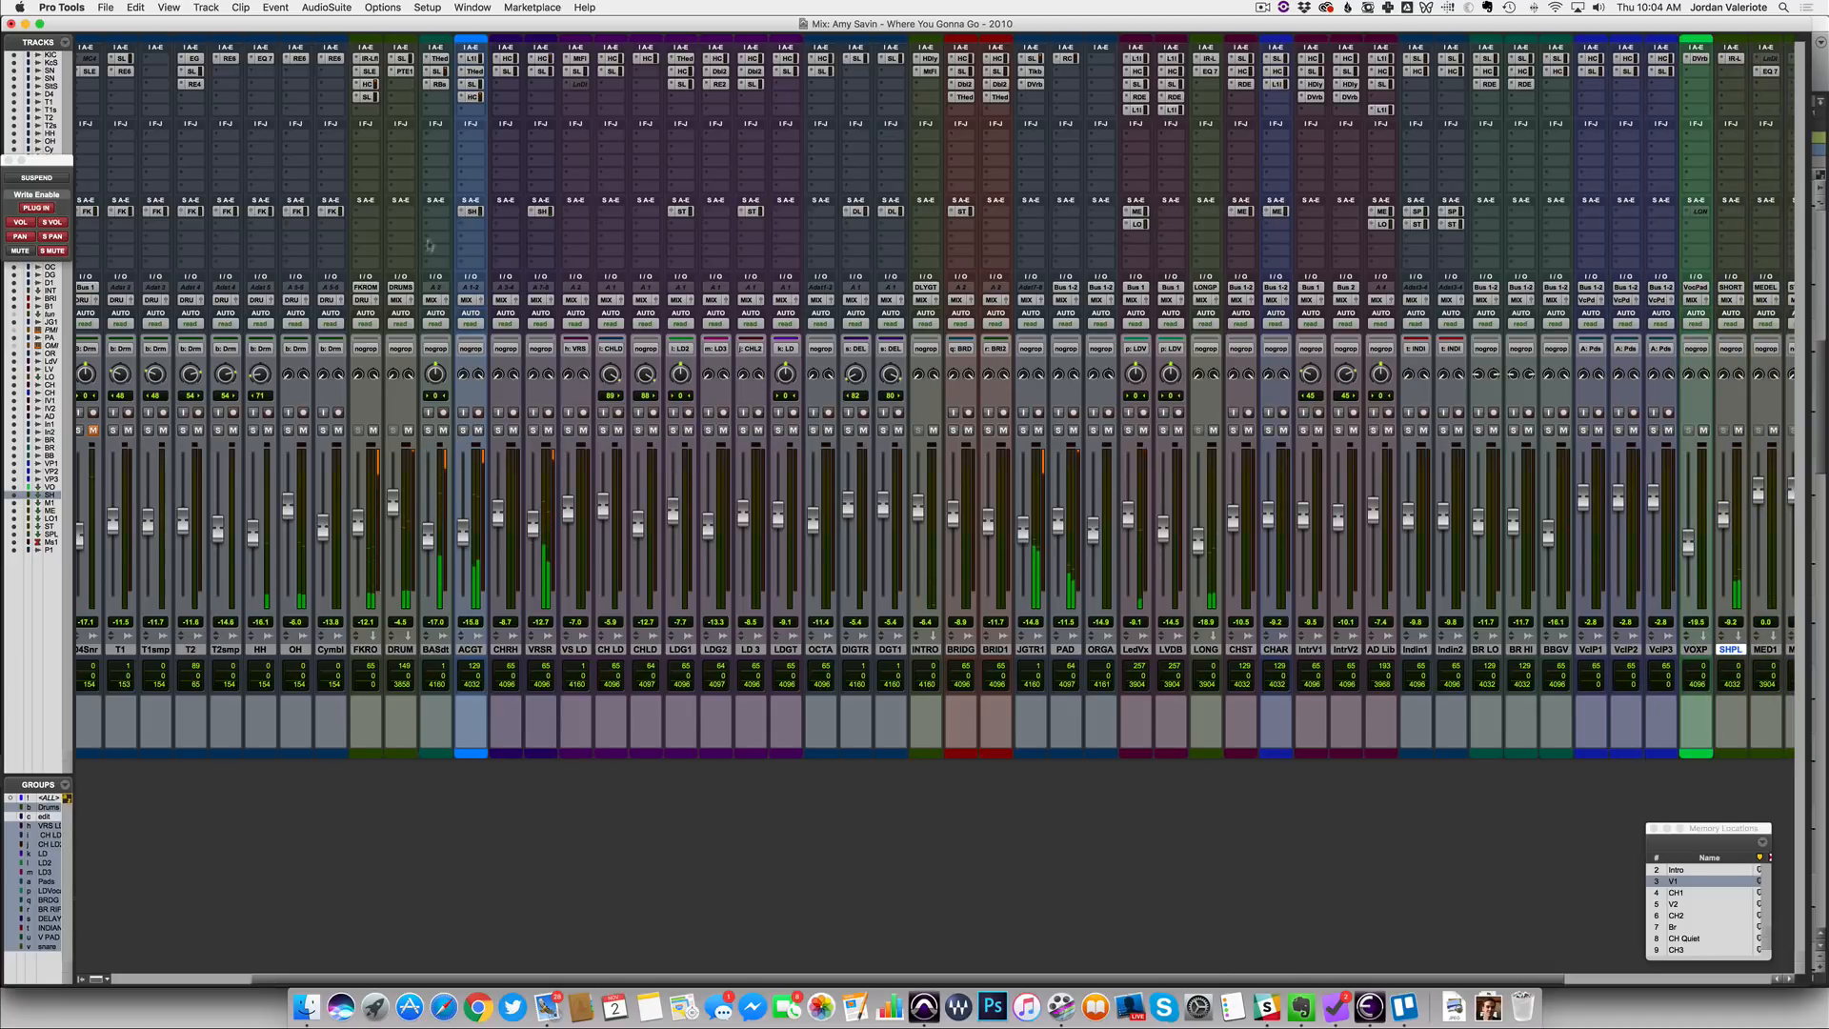
left_click(474, 60)
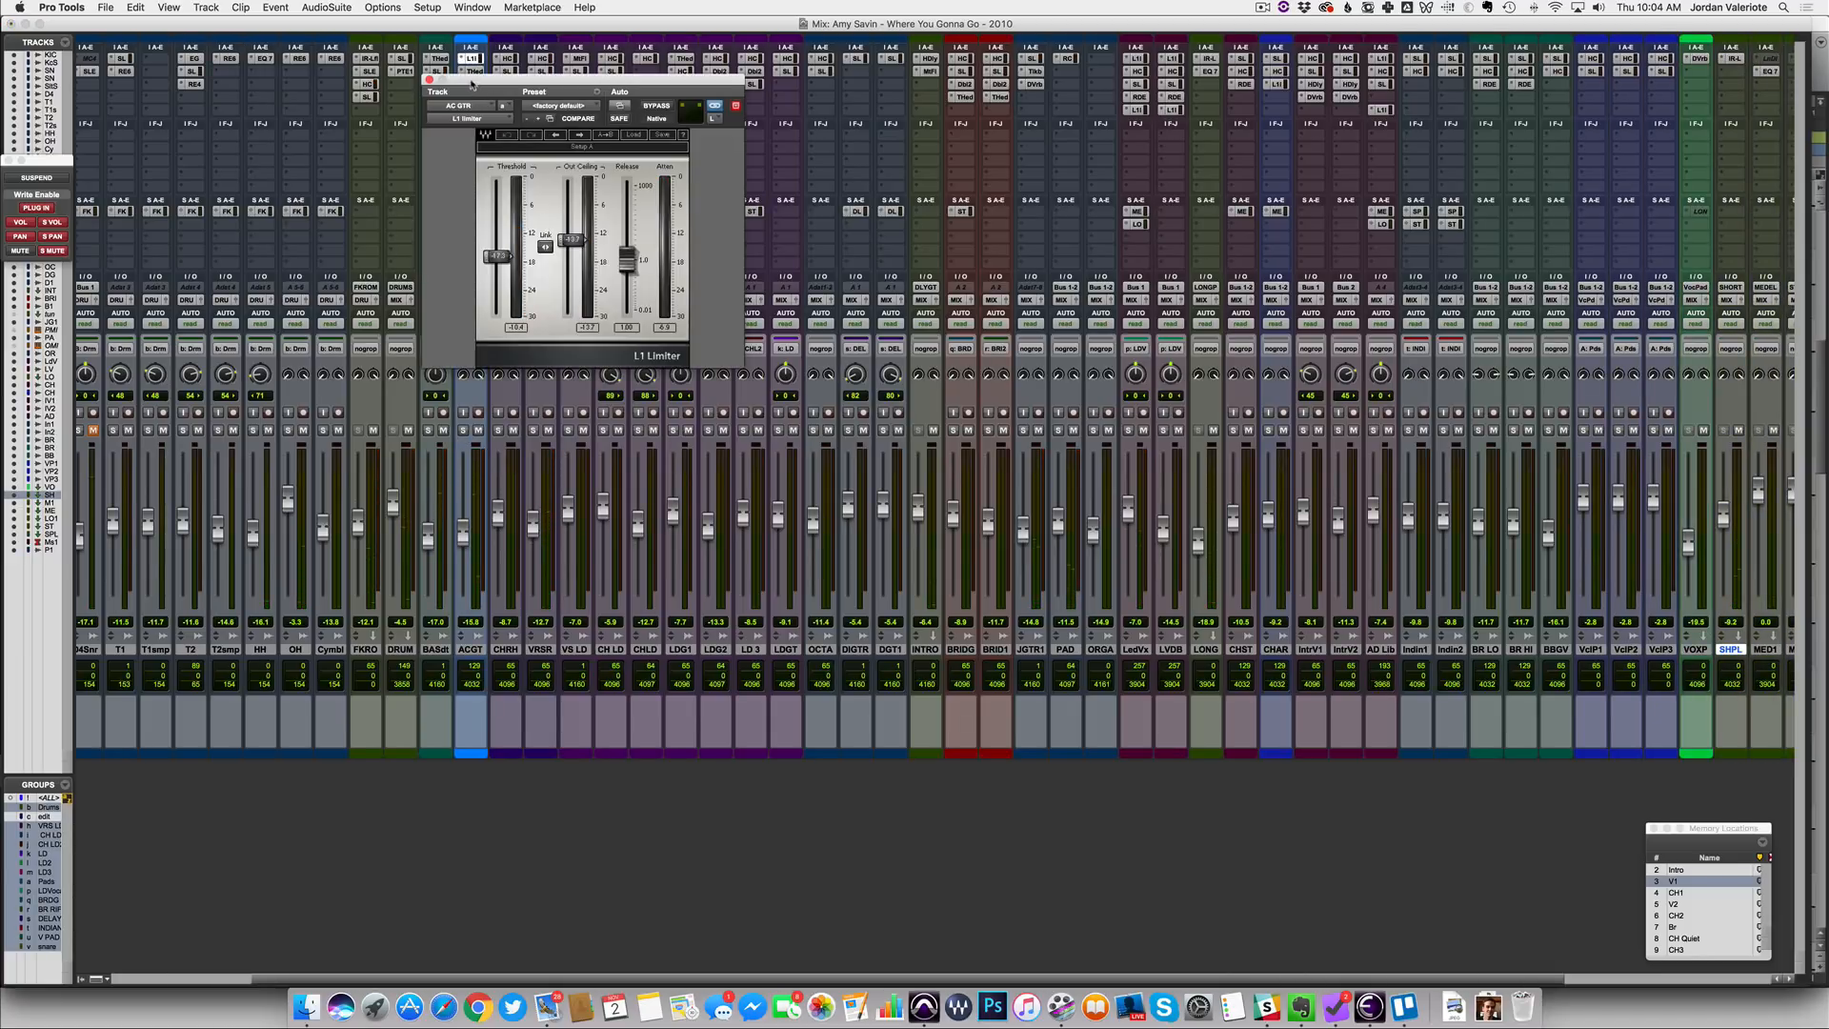
left_click_drag(471, 83, 607, 108)
left_click_drag(476, 61, 474, 133)
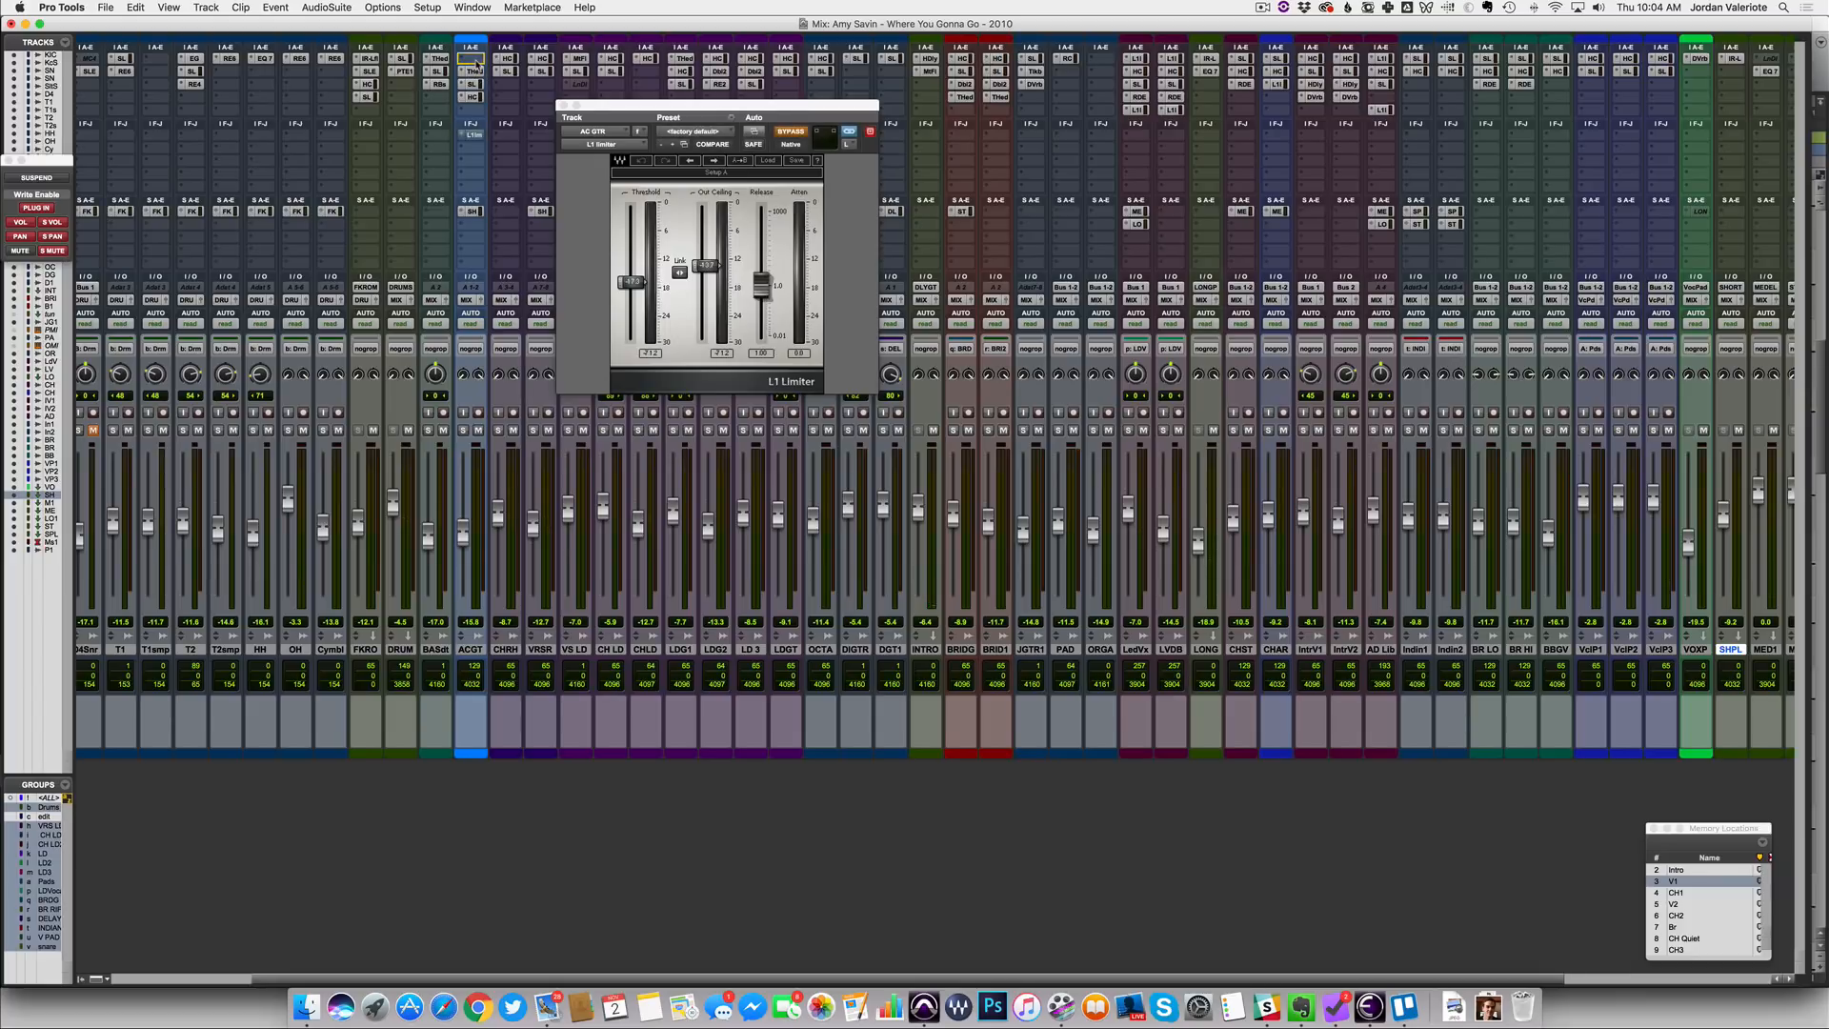
left_click(476, 59)
left_click(477, 58)
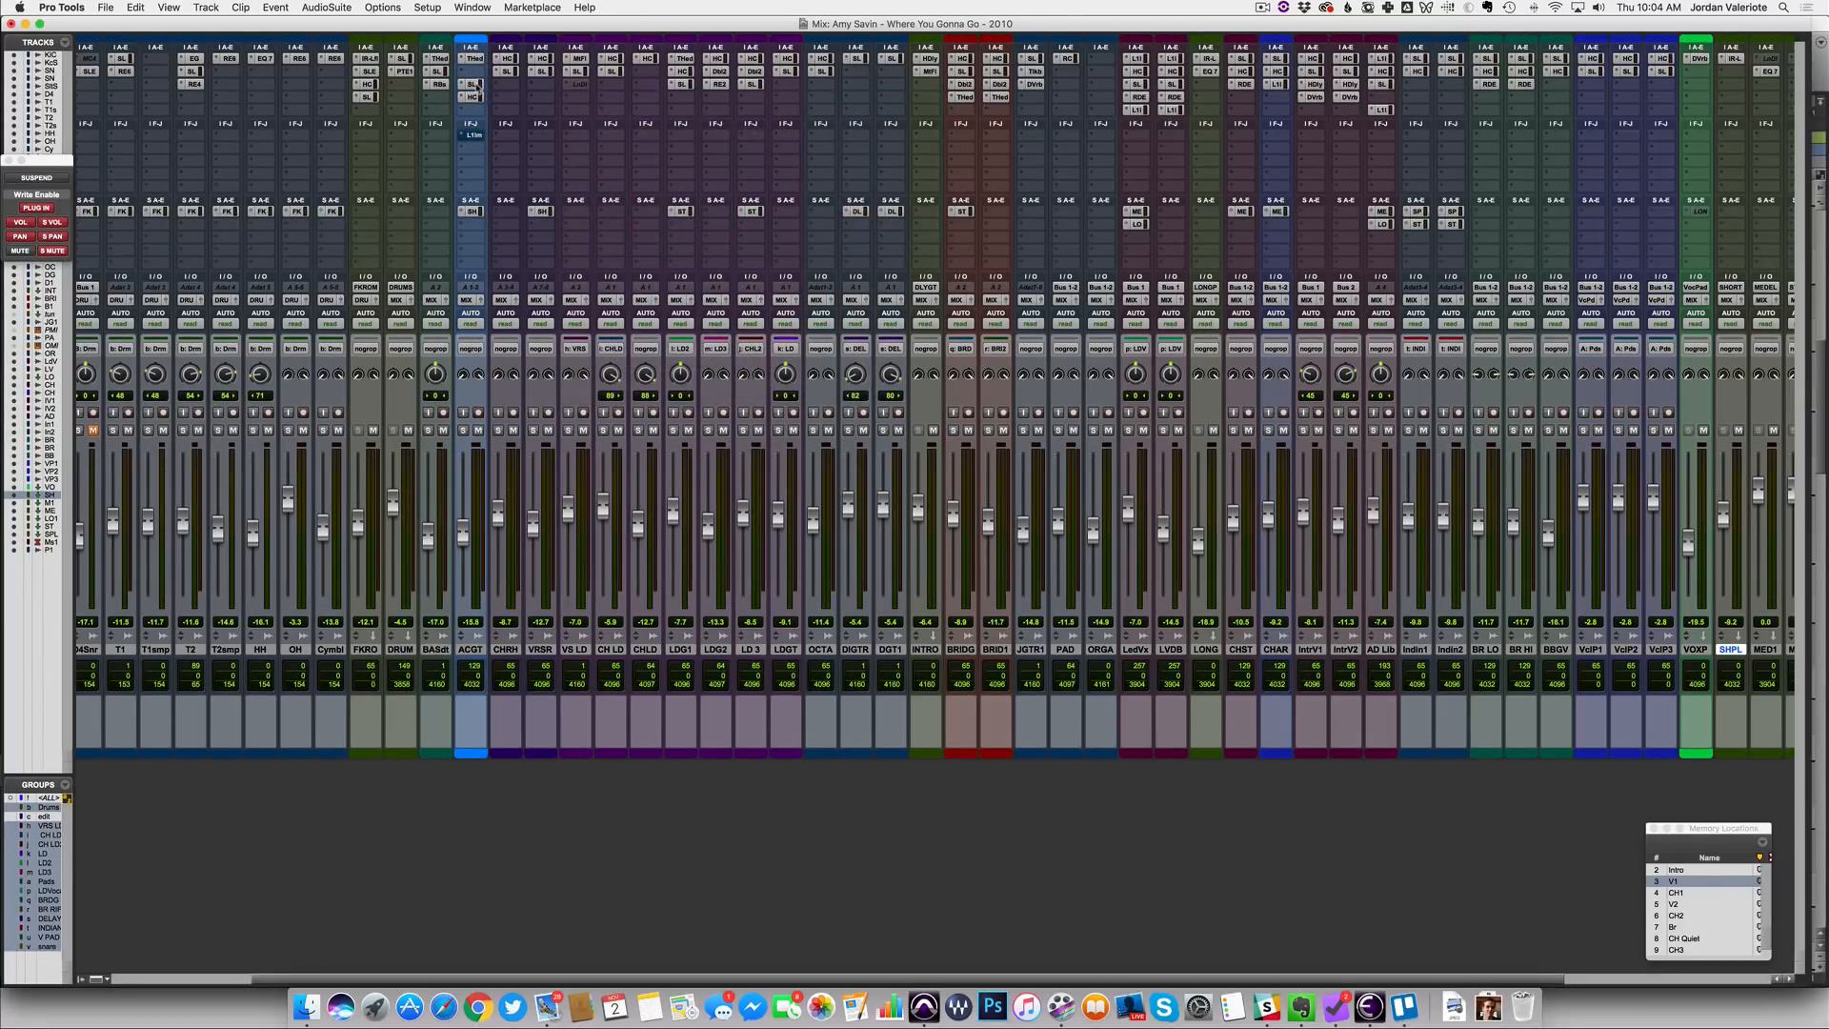
Move the AC GTR track's SSLChannel up to slot B, boost its HF gain, lower its HF frequency and adjust its HMF band
left_click(476, 71)
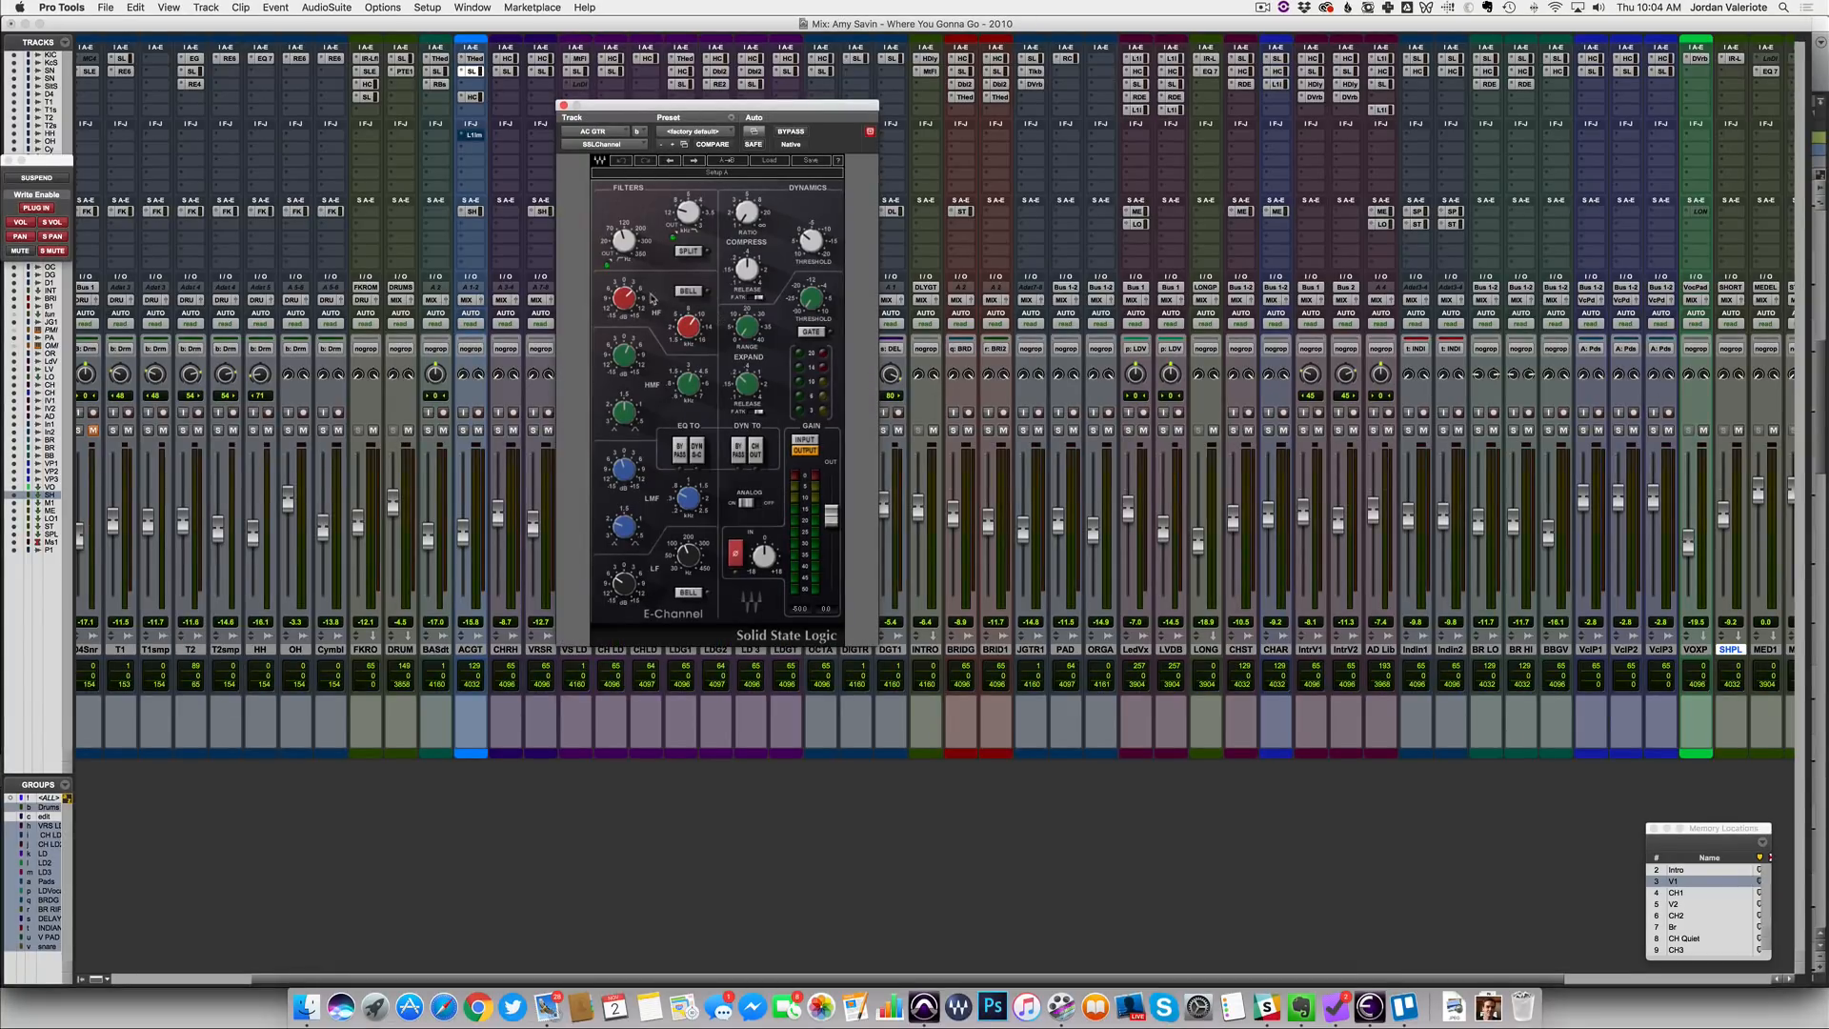
key("space")
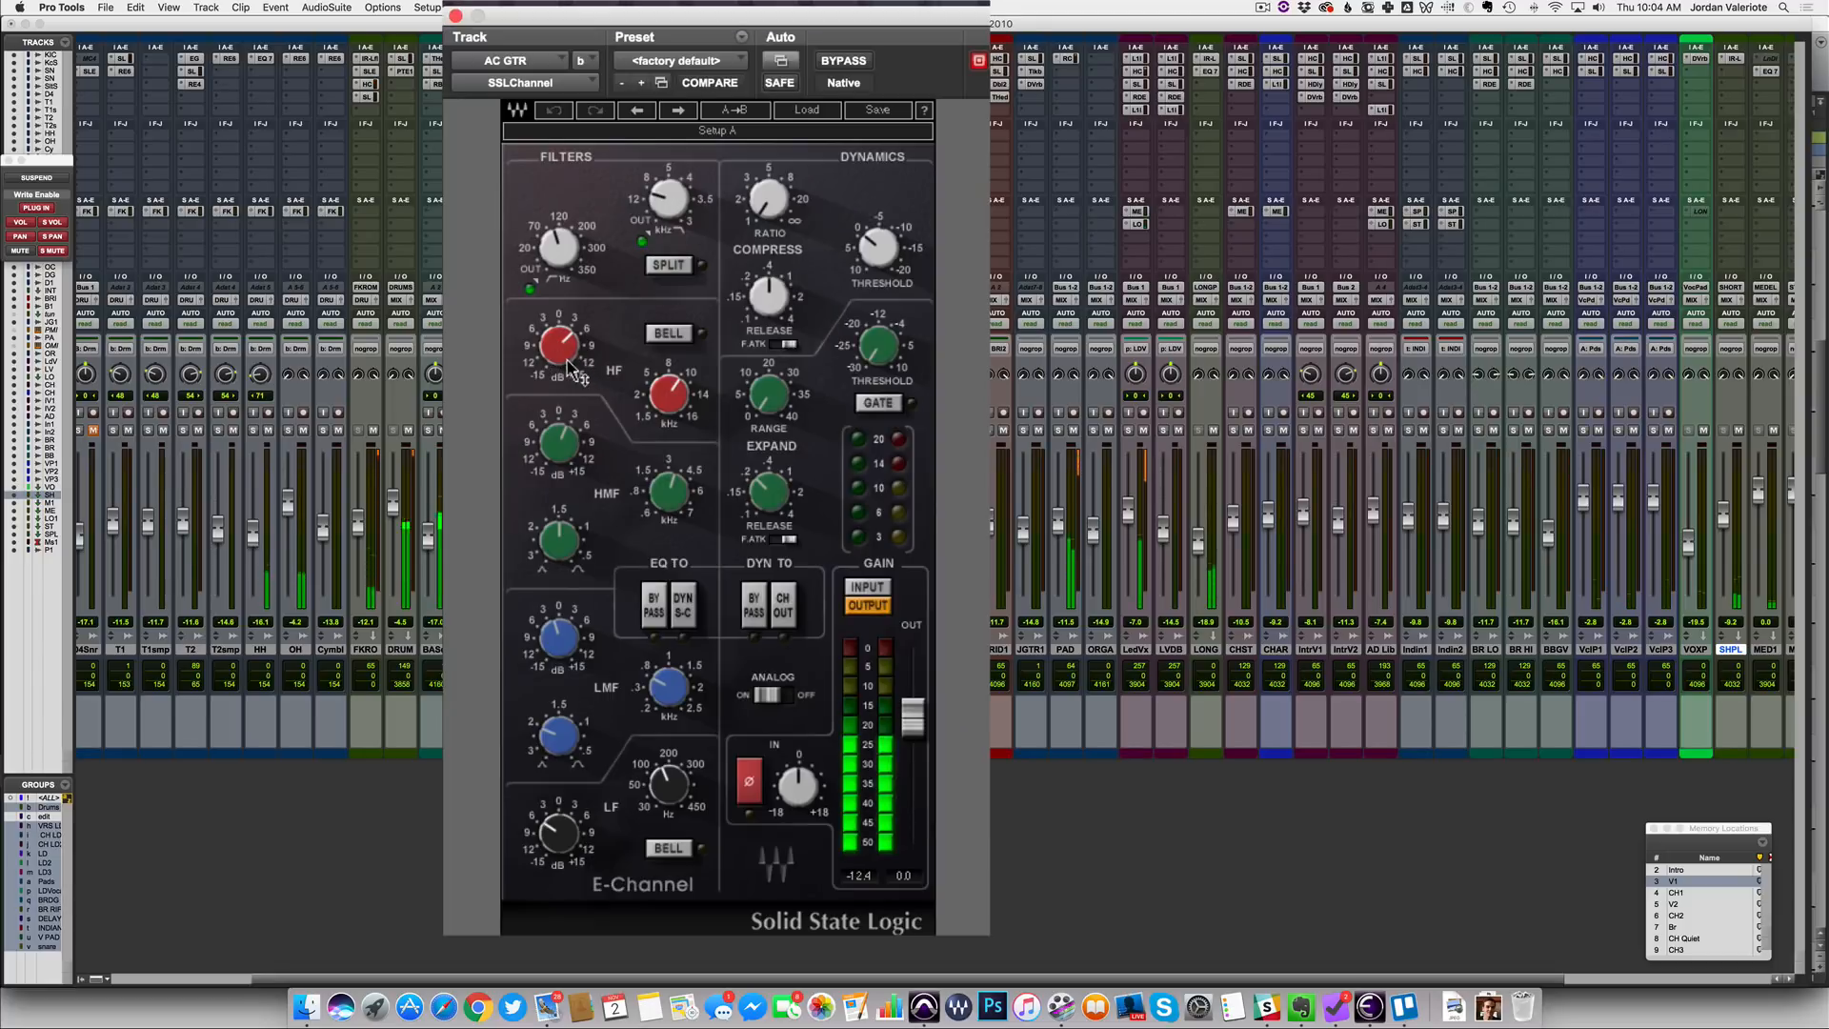
left_click_drag(627, 303, 628, 291)
left_click_drag(559, 345, 559, 340)
left_click_drag(675, 394, 674, 420)
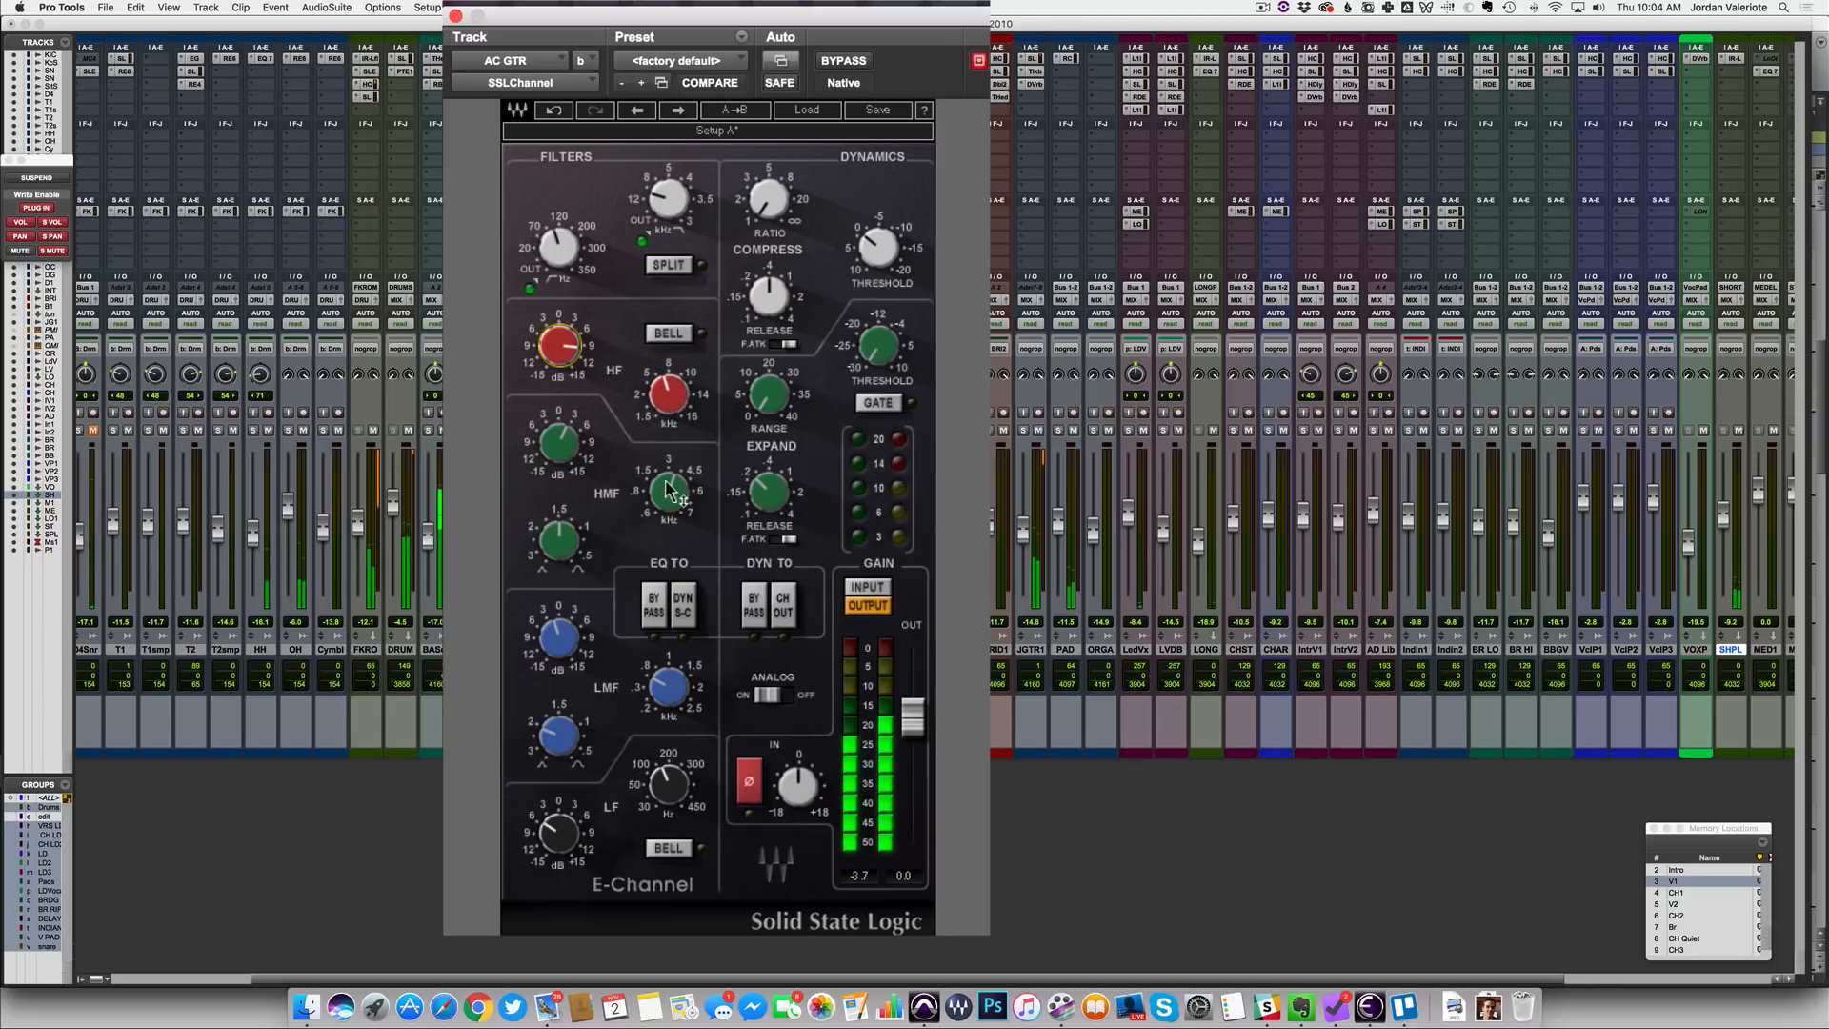
left_click_drag(669, 491, 669, 494)
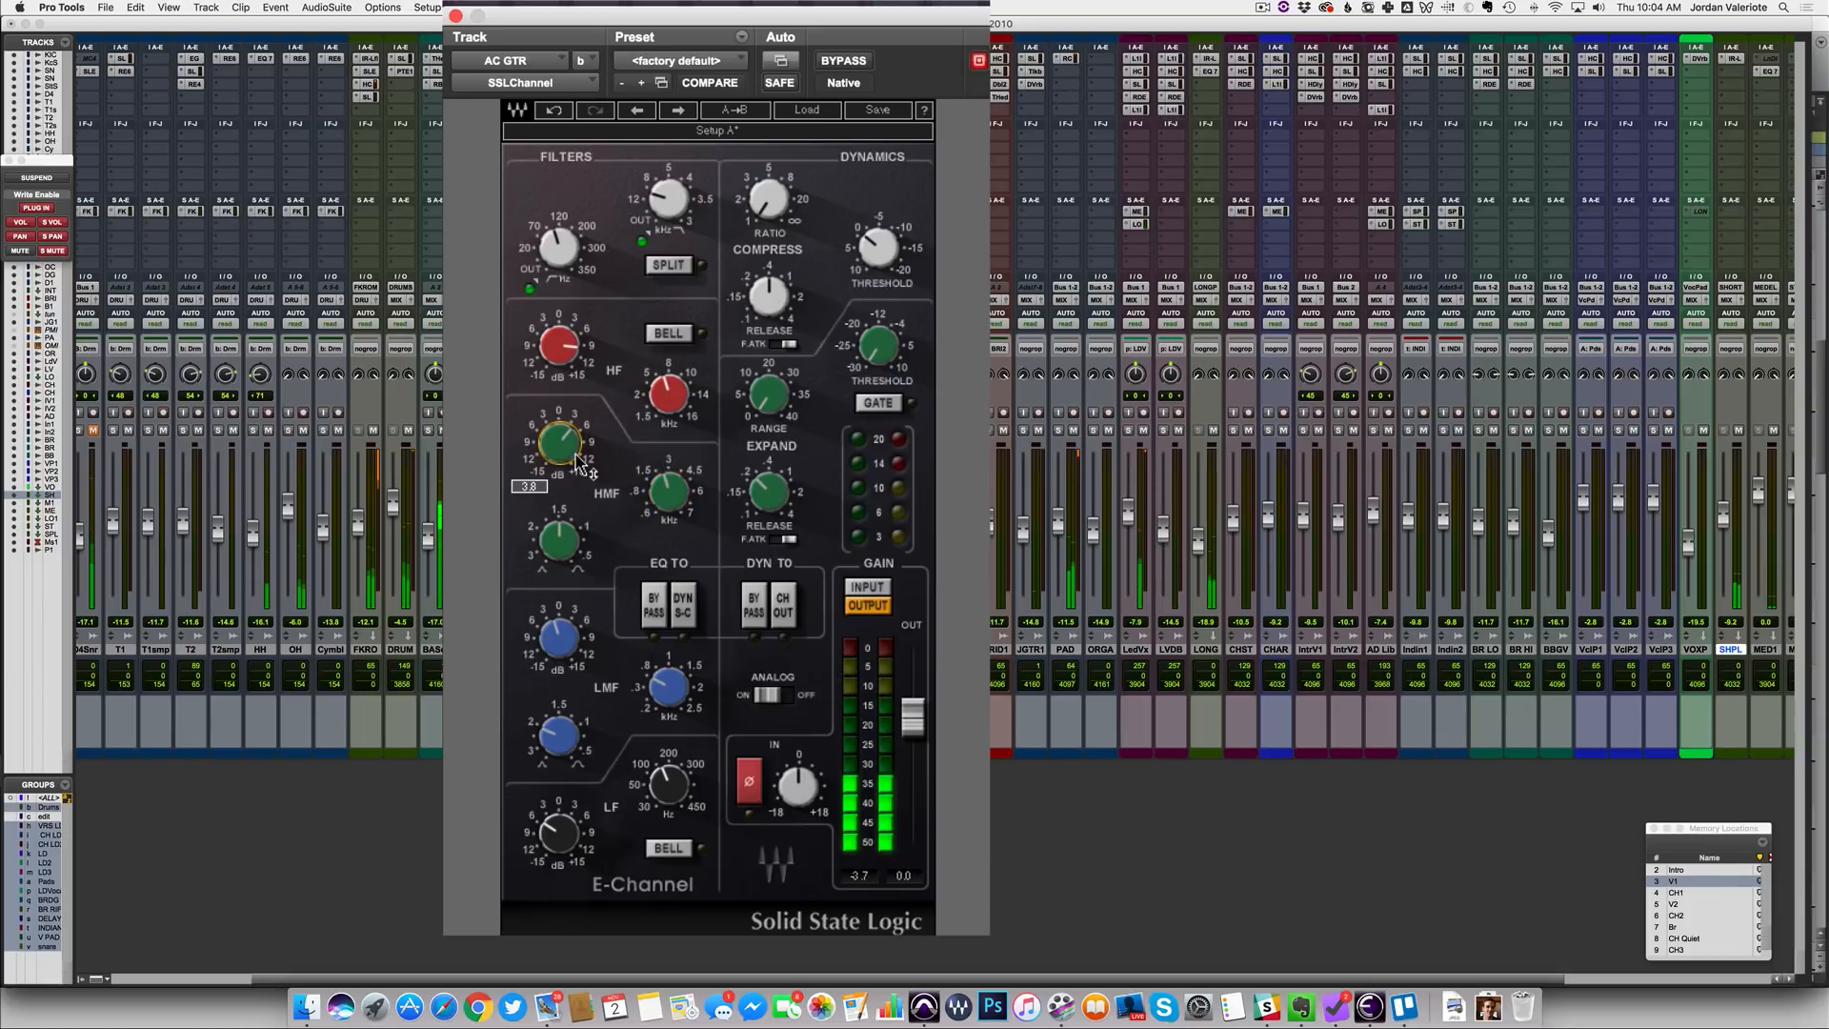
left_click_drag(559, 345, 559, 345)
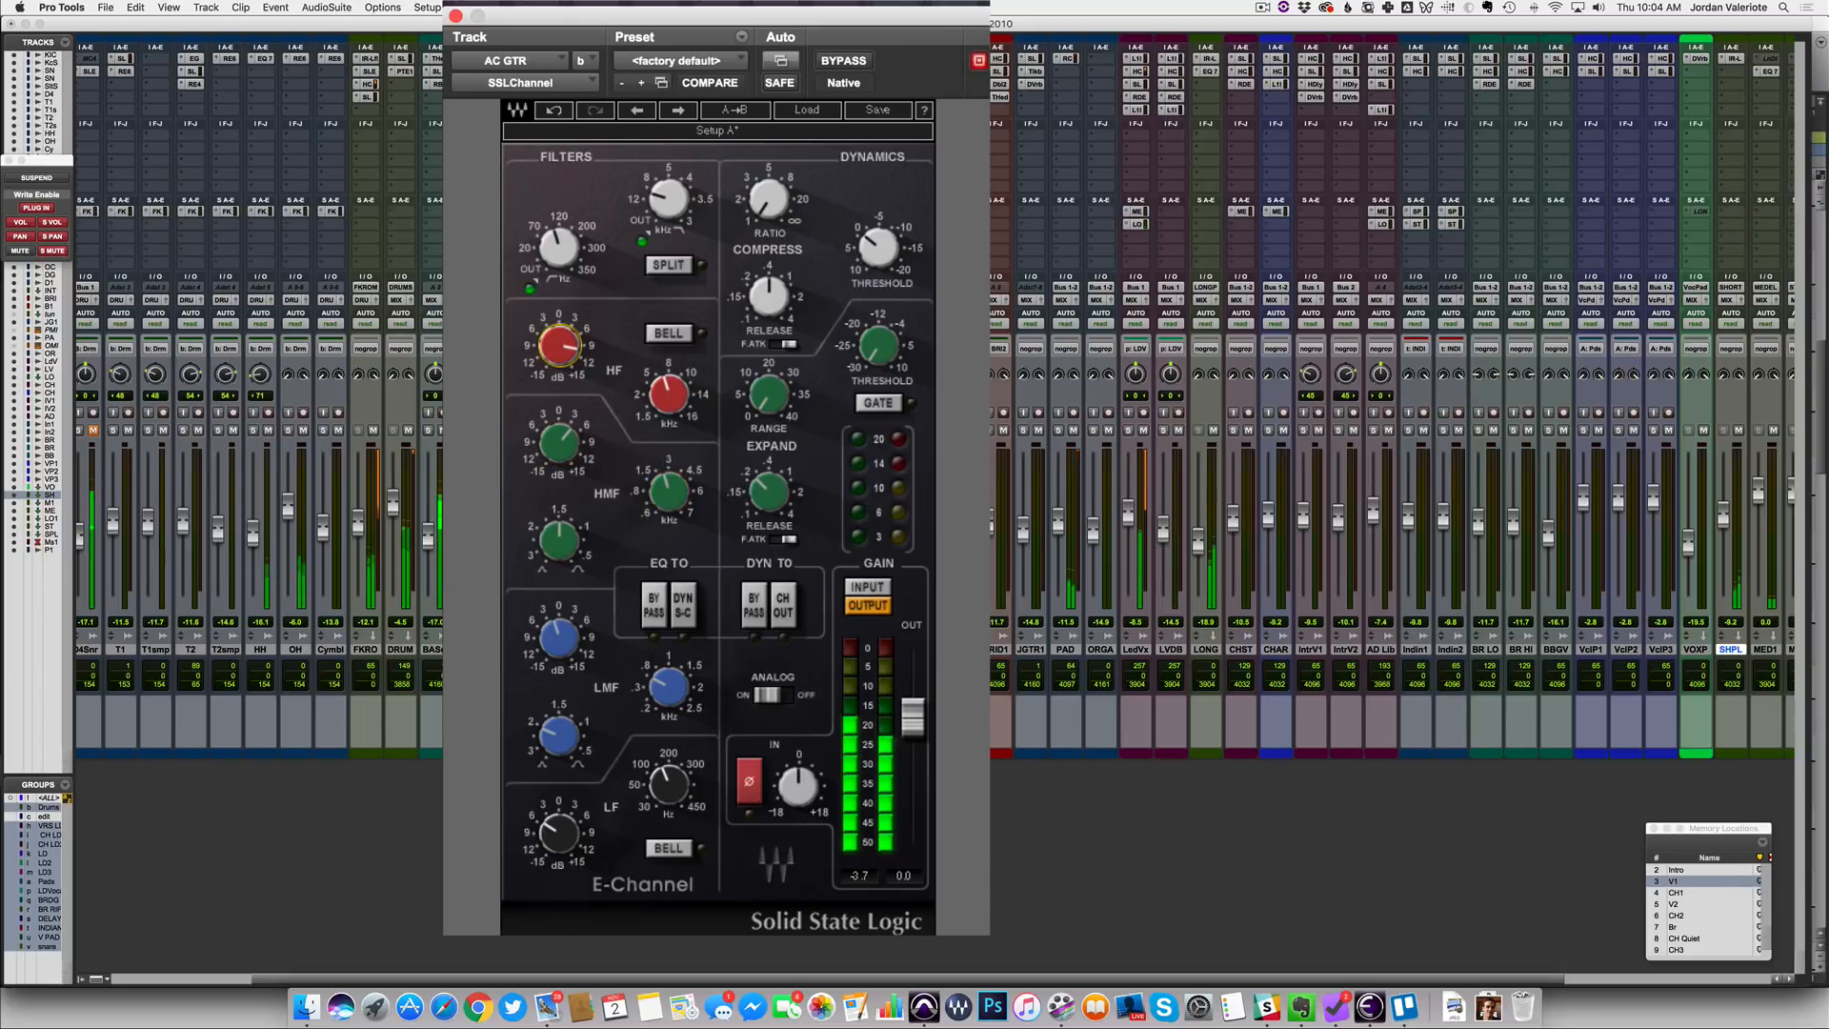
left_click(455, 15)
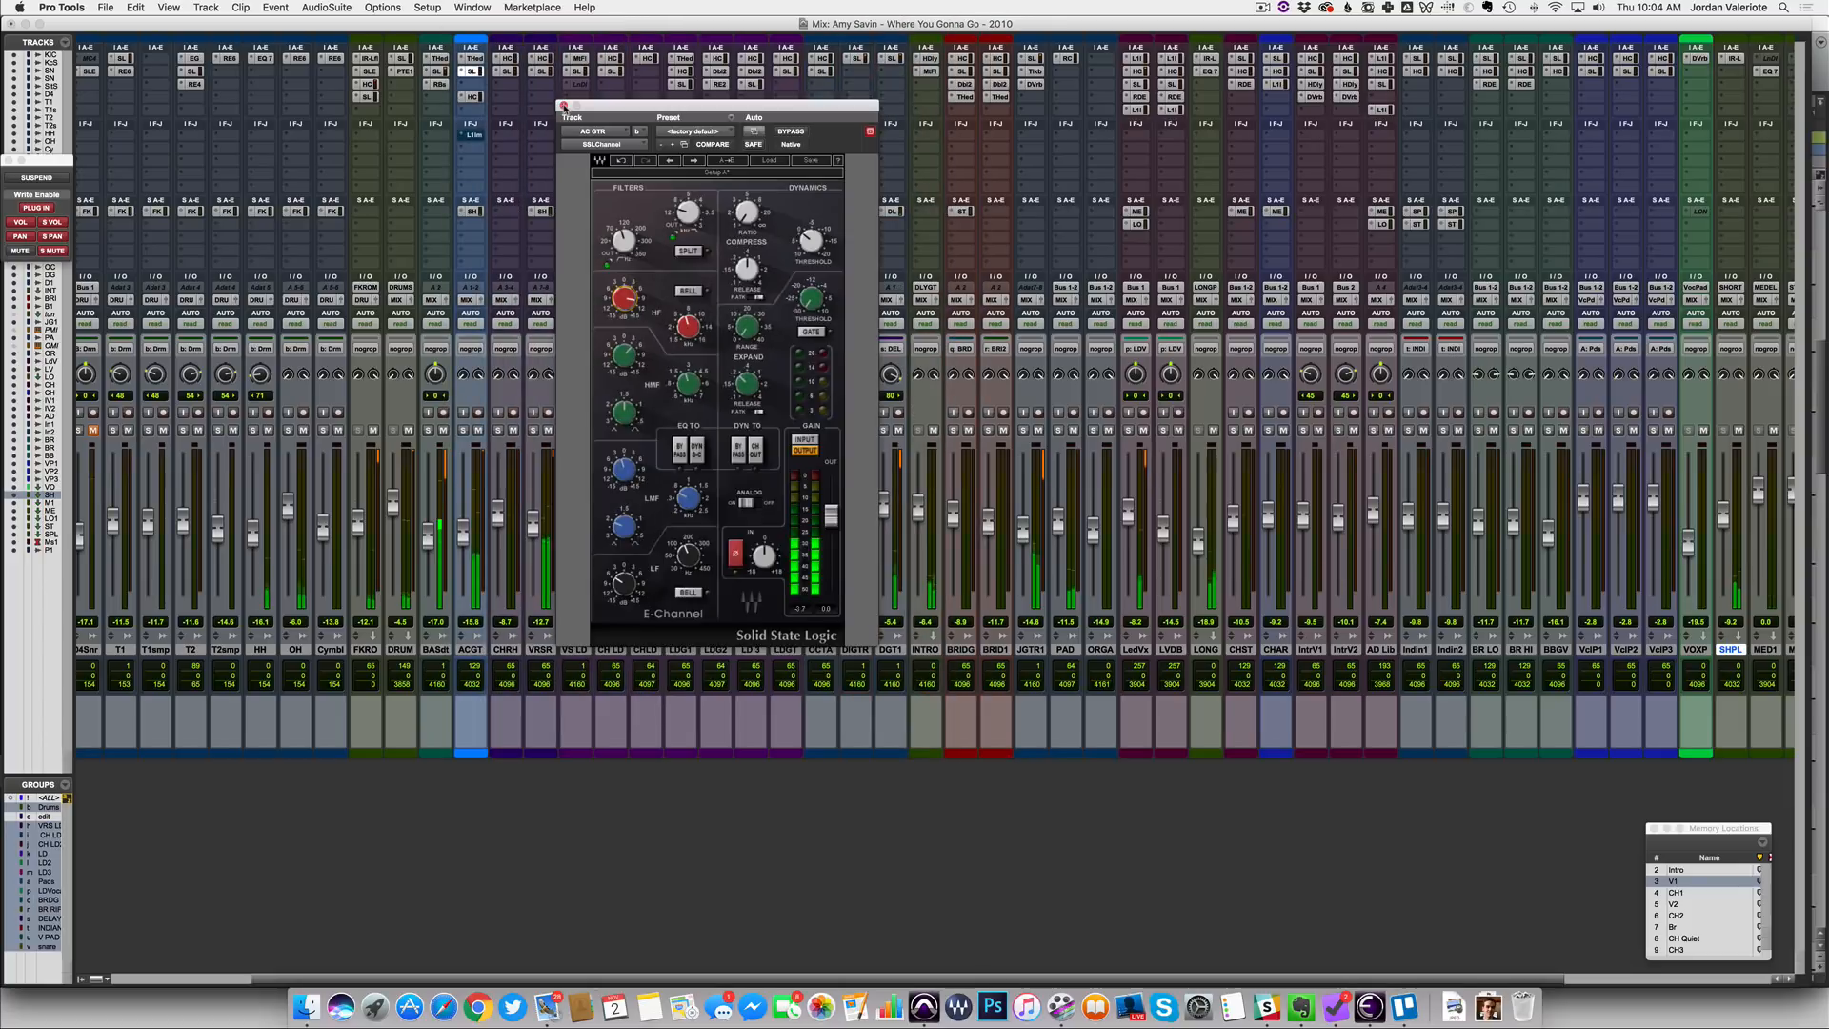
Replace the H-Comp on the AC GTR track with the multi-mono CLA-3A (mono) compressor
left_click(464, 99)
mouse_move(485, 101)
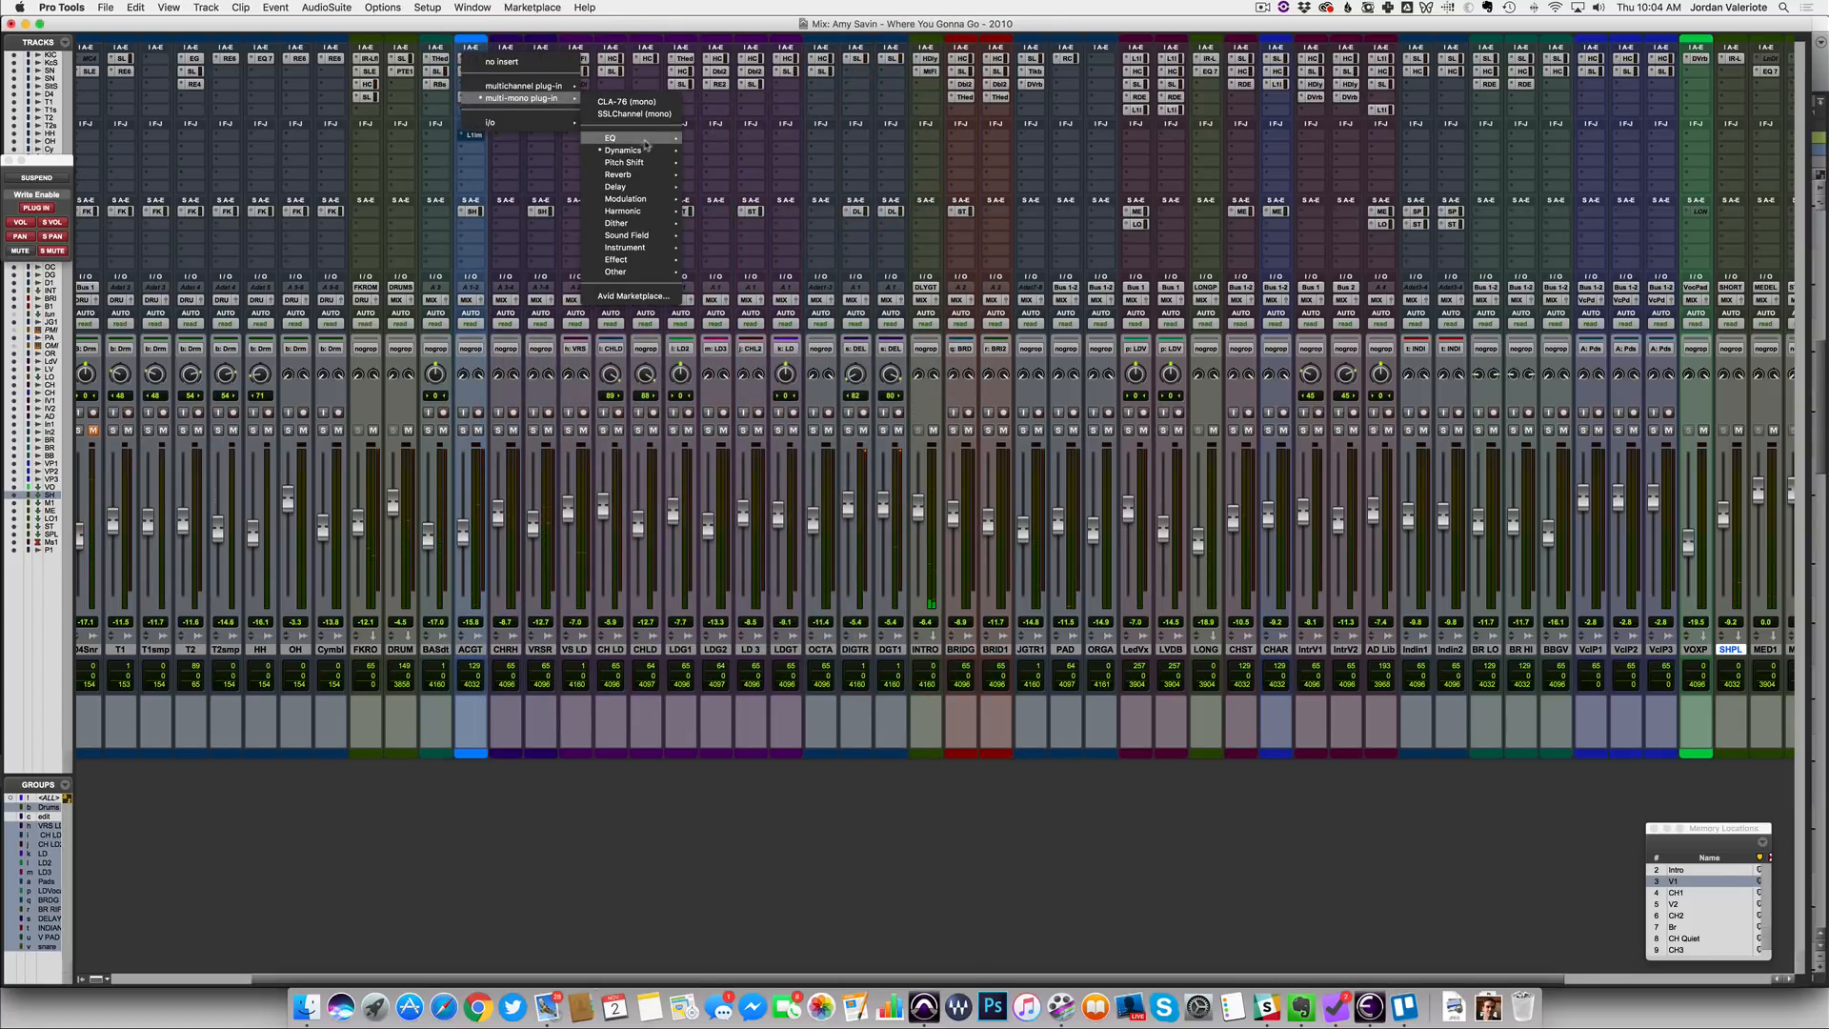
mouse_move(648, 150)
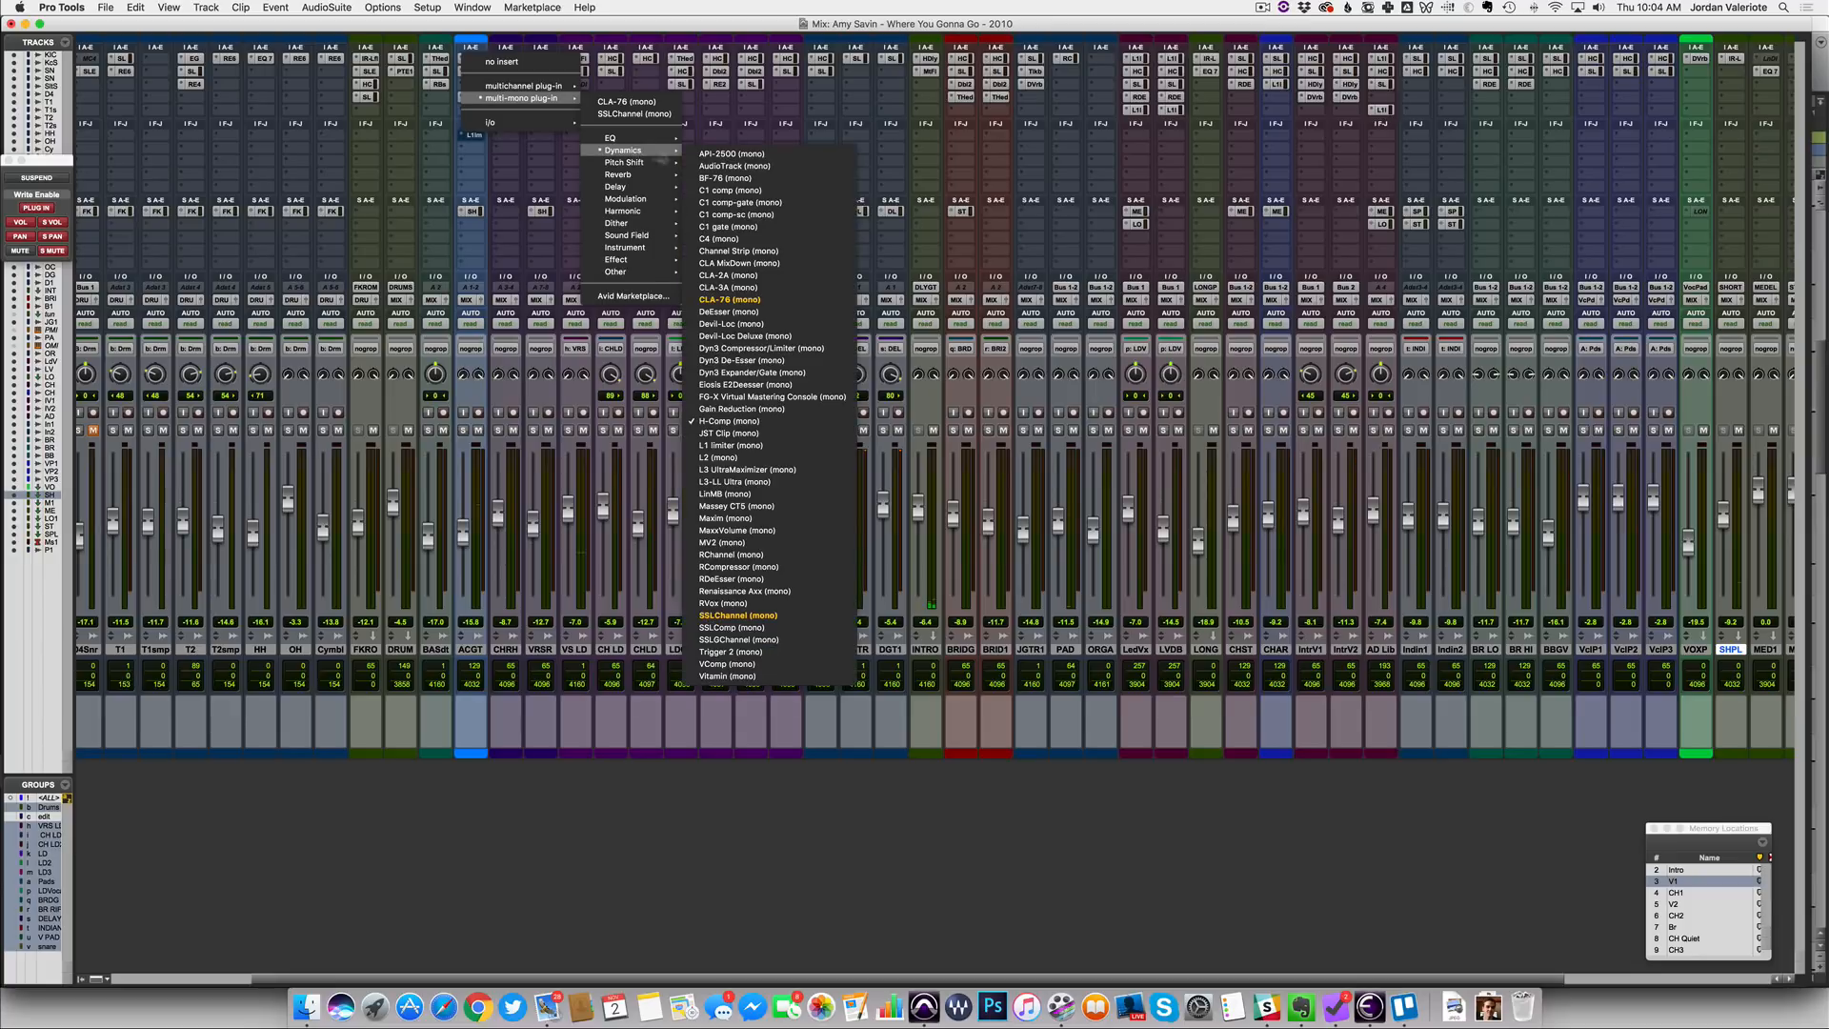
left_click(729, 288)
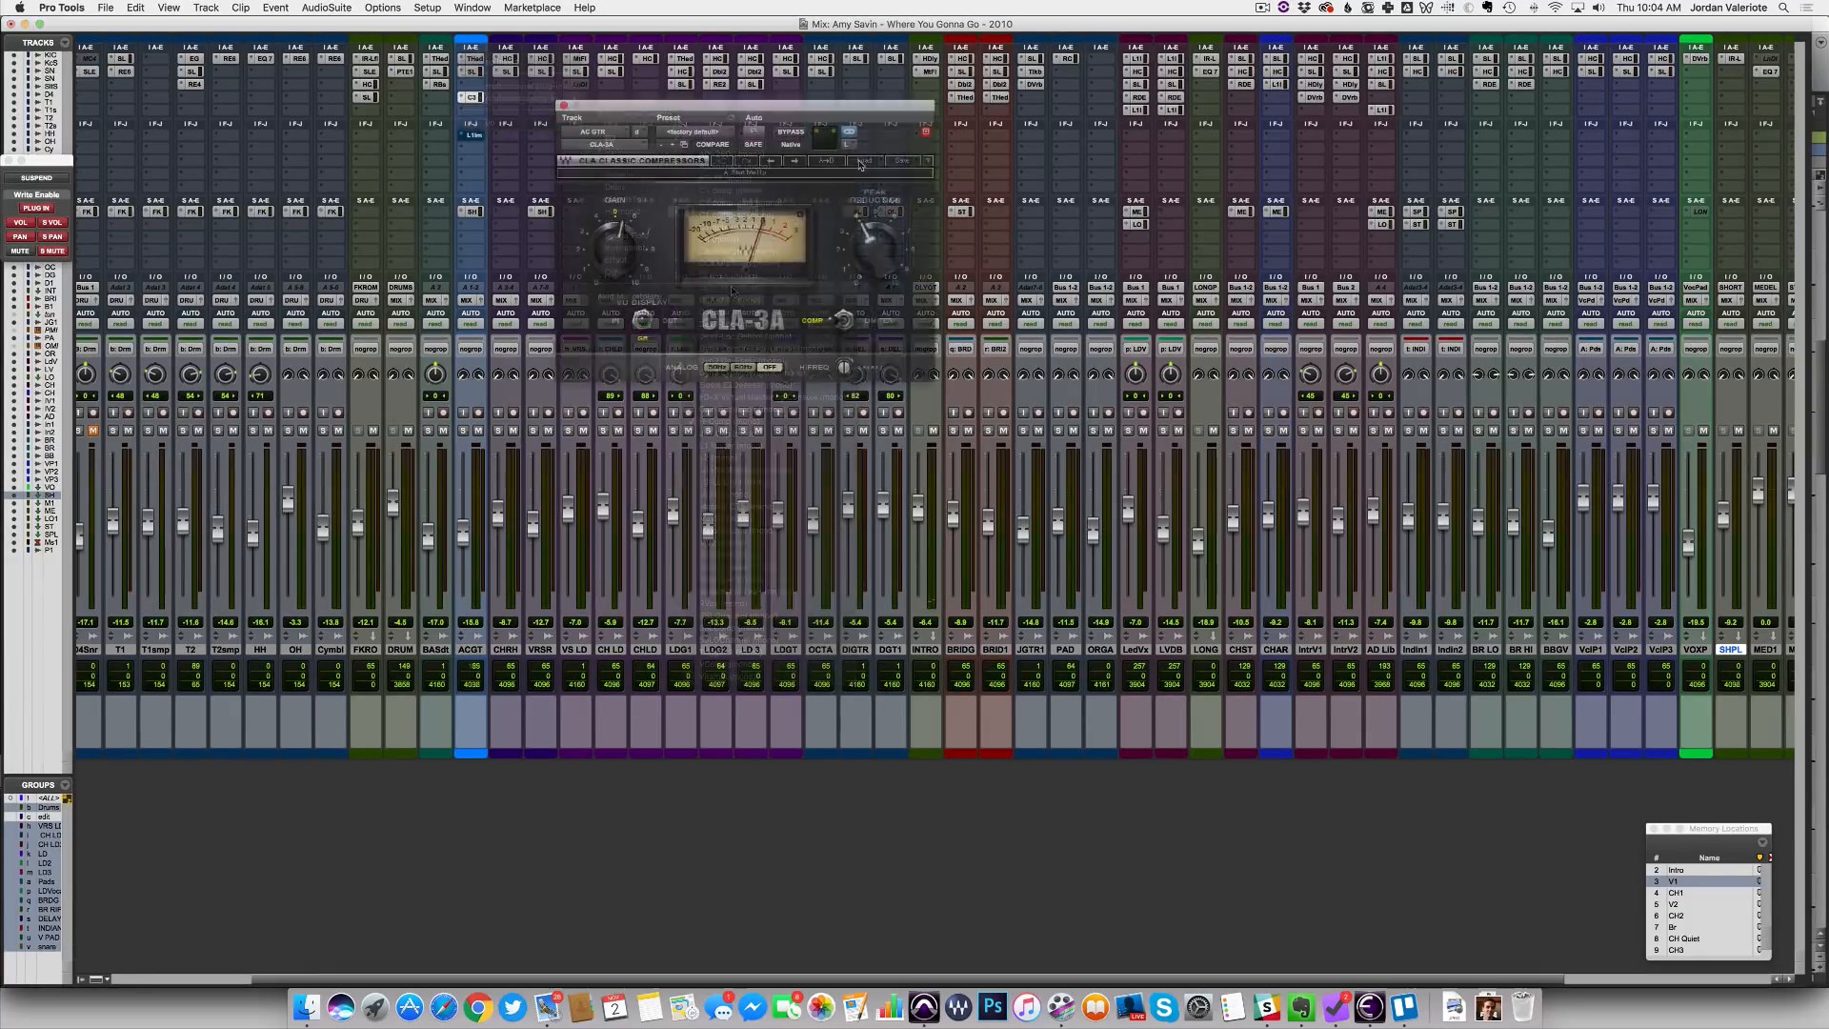
Load the Acoustic Guitar preset in the CLA-3A and raise its peak reduction to 5.91
left_click(864, 161)
left_click(905, 307)
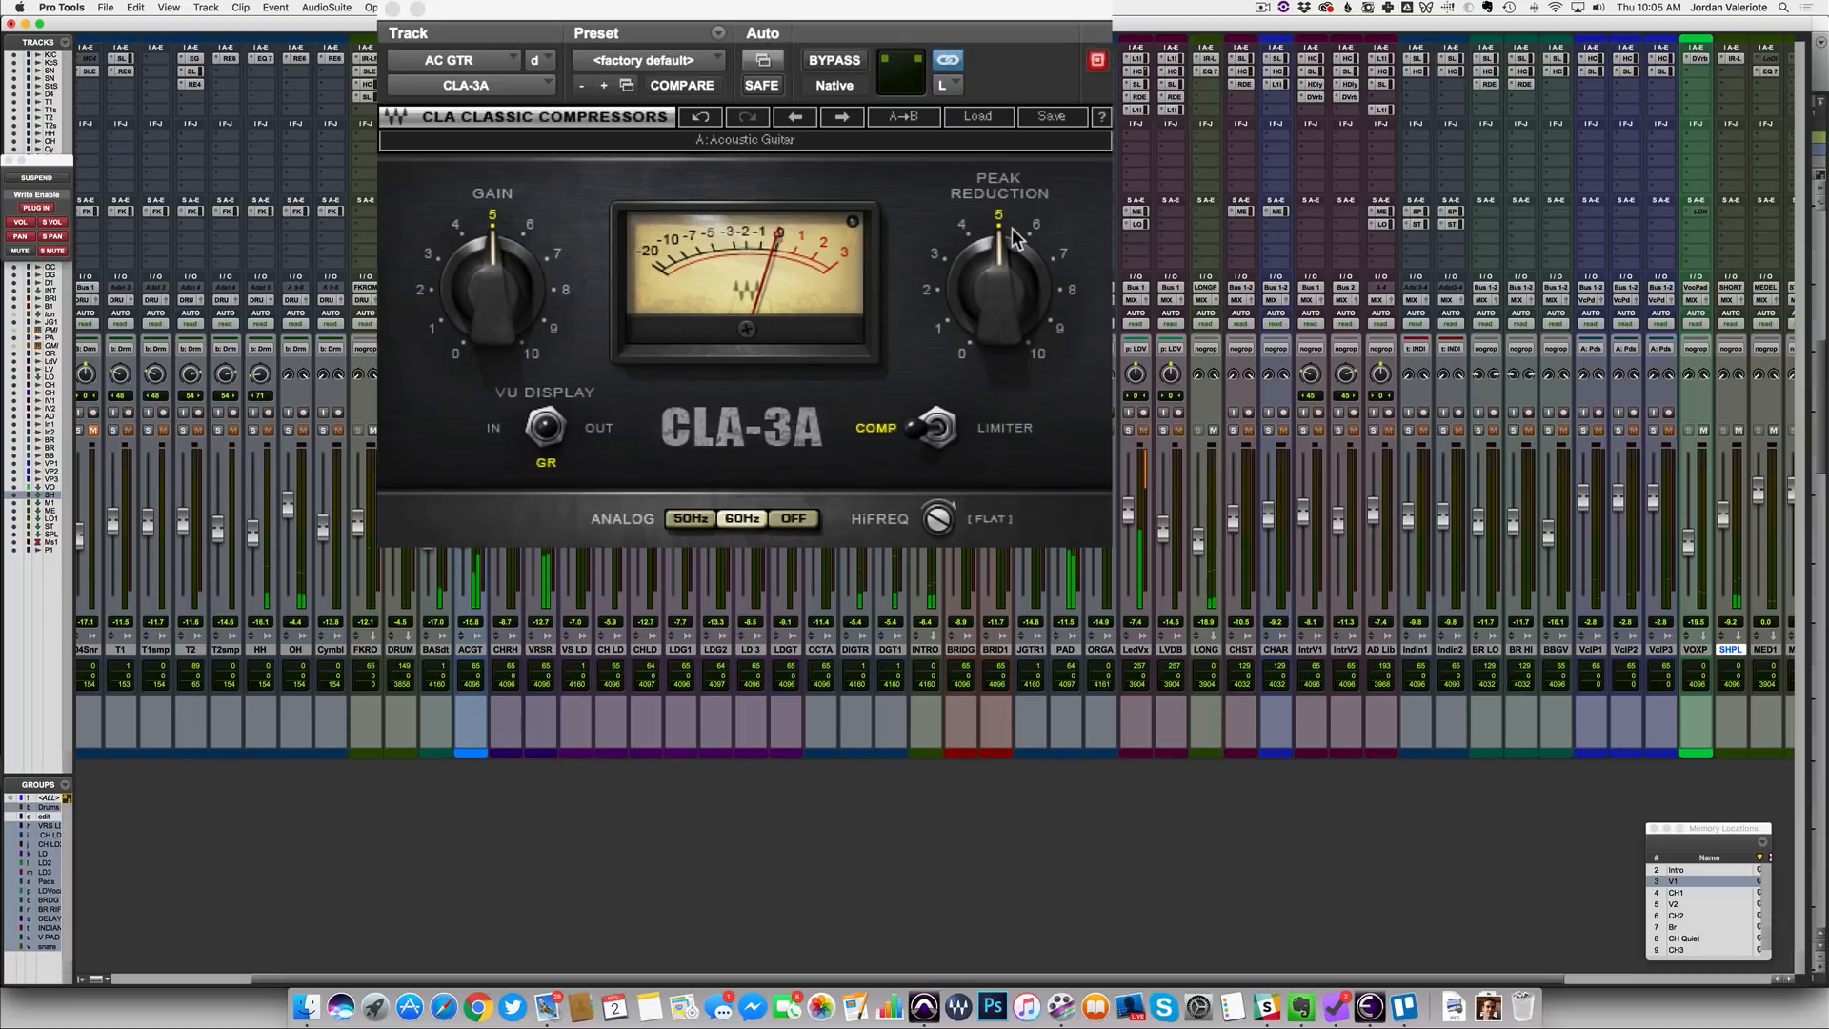
left_click_drag(1017, 238, 1018, 215)
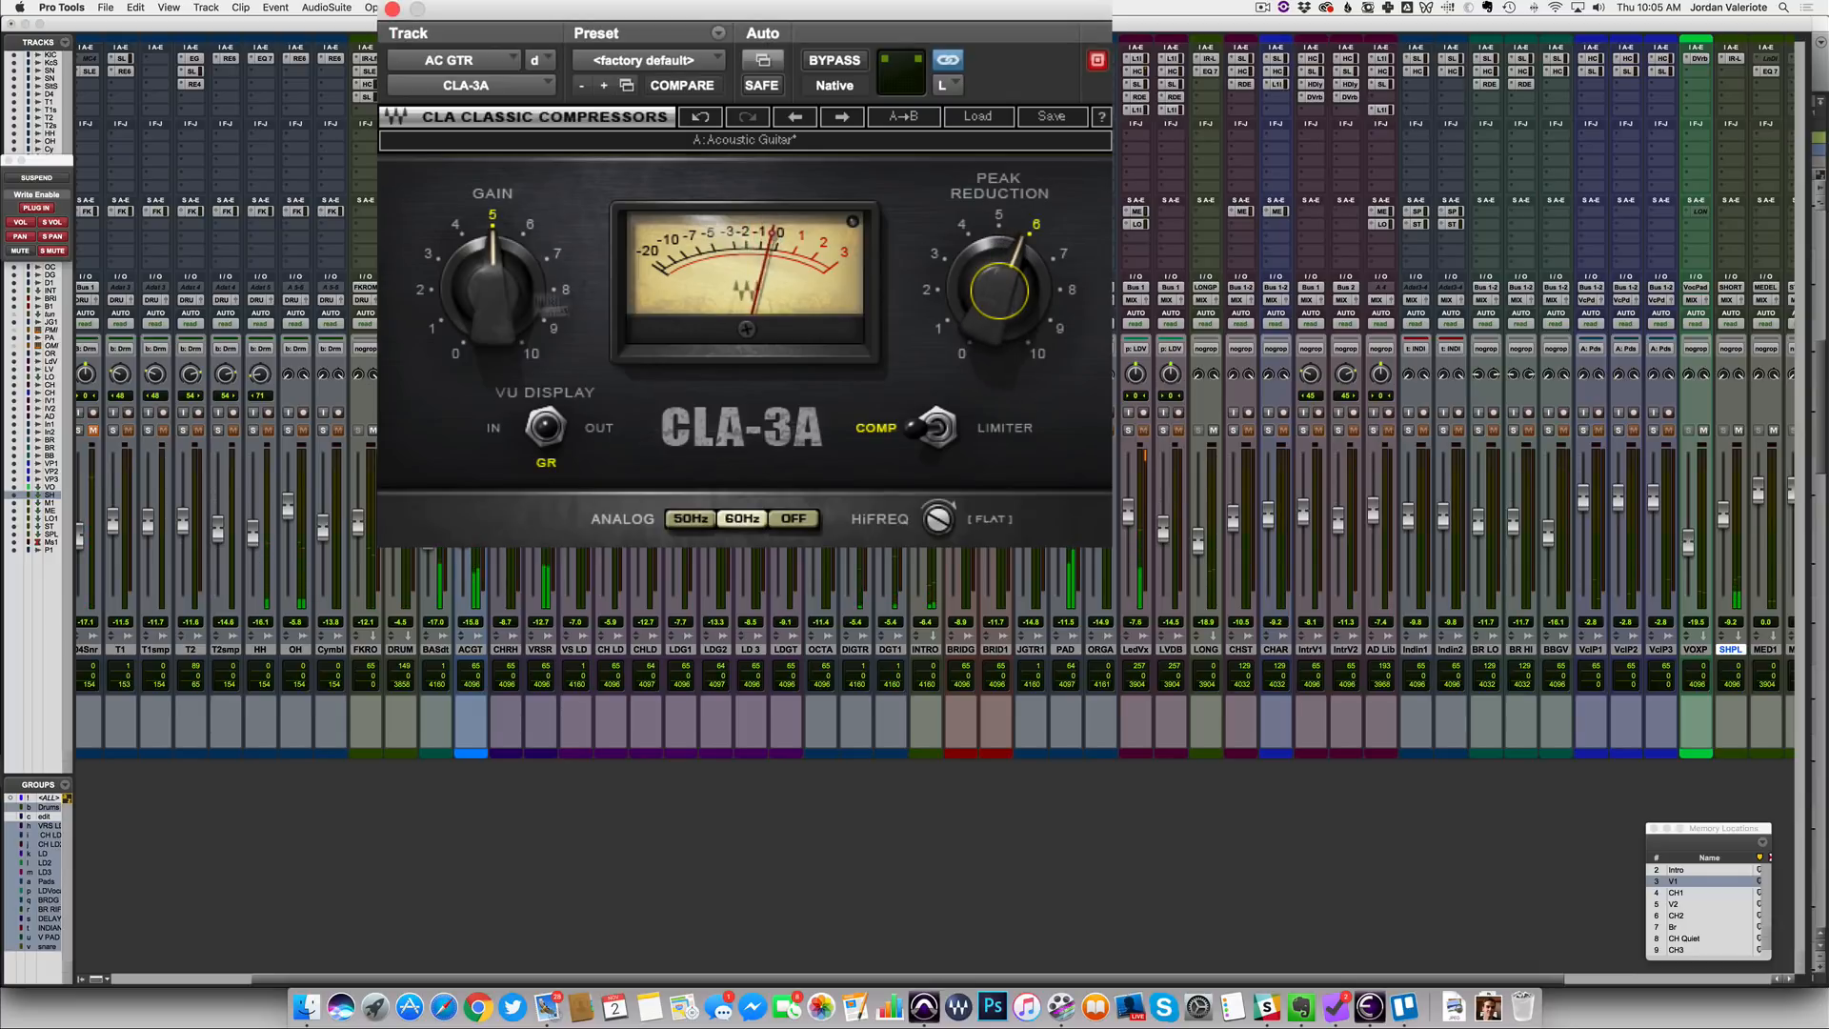
left_click_drag(1010, 306, 1010, 300)
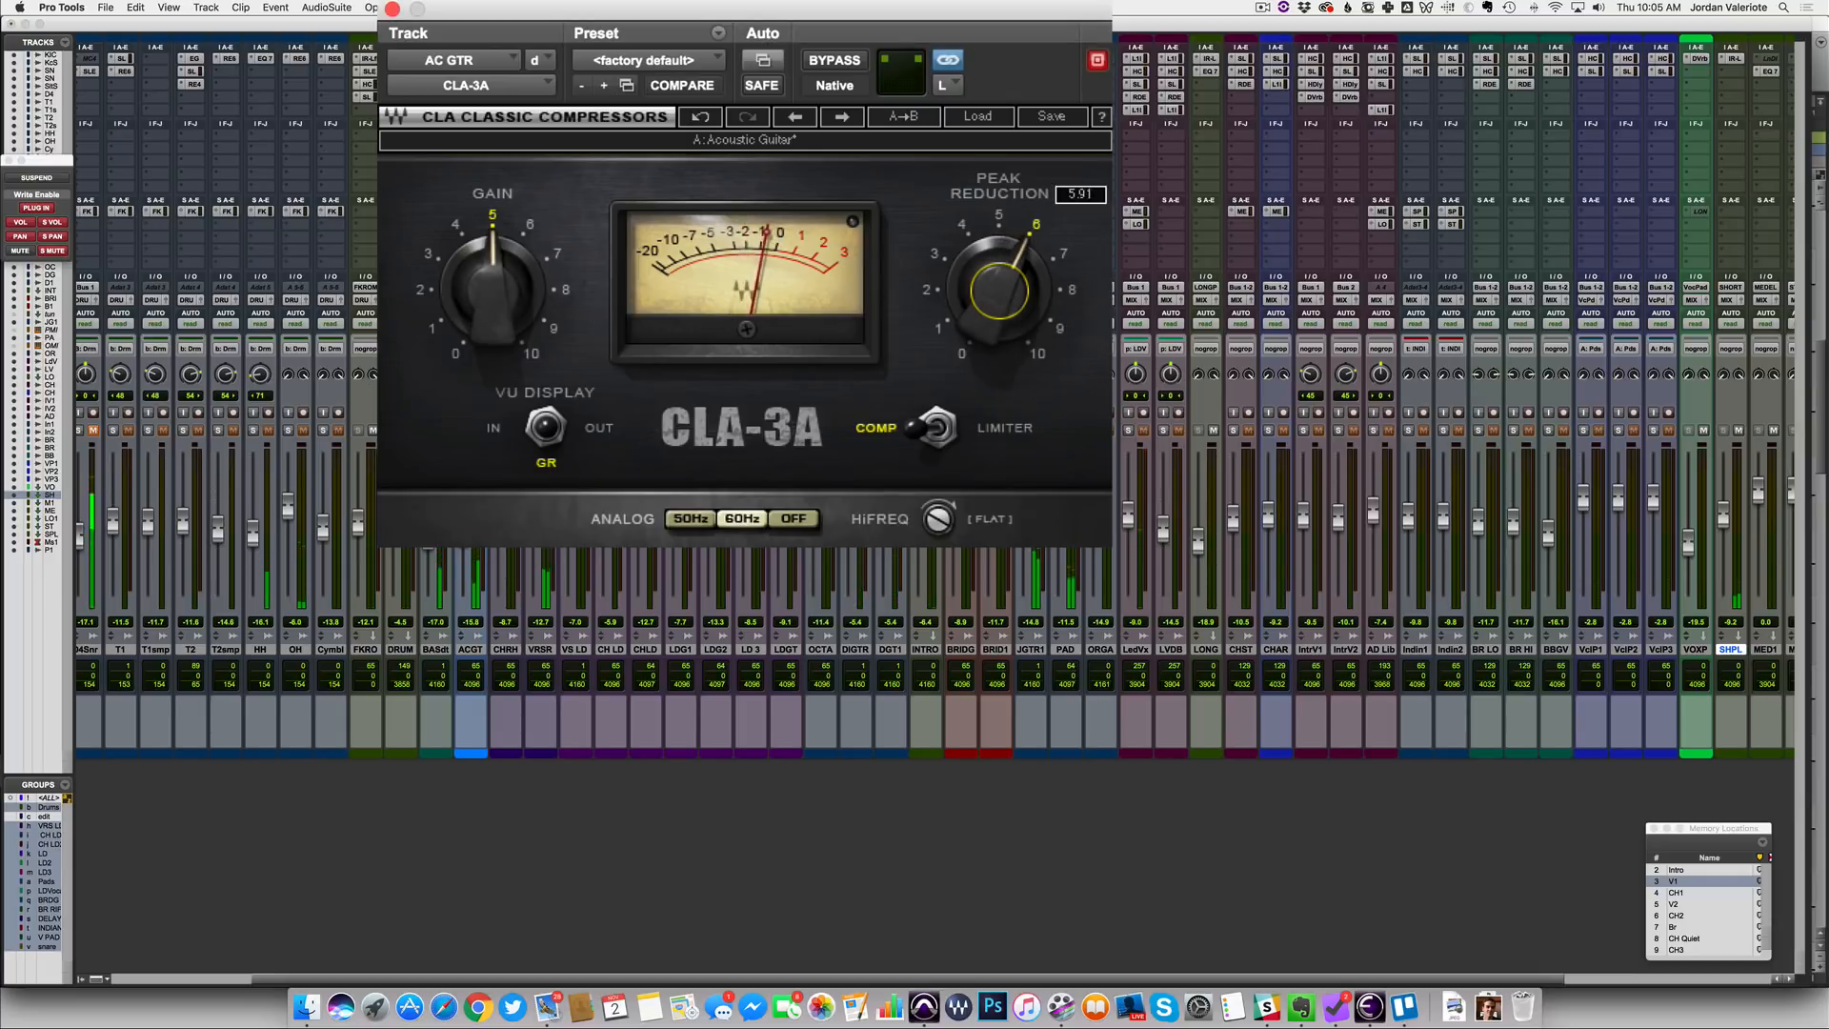
Recall the CH1 memory location and compare the AC GTR track's CLA-3A bypassed and active during playback
left_click(1675, 894)
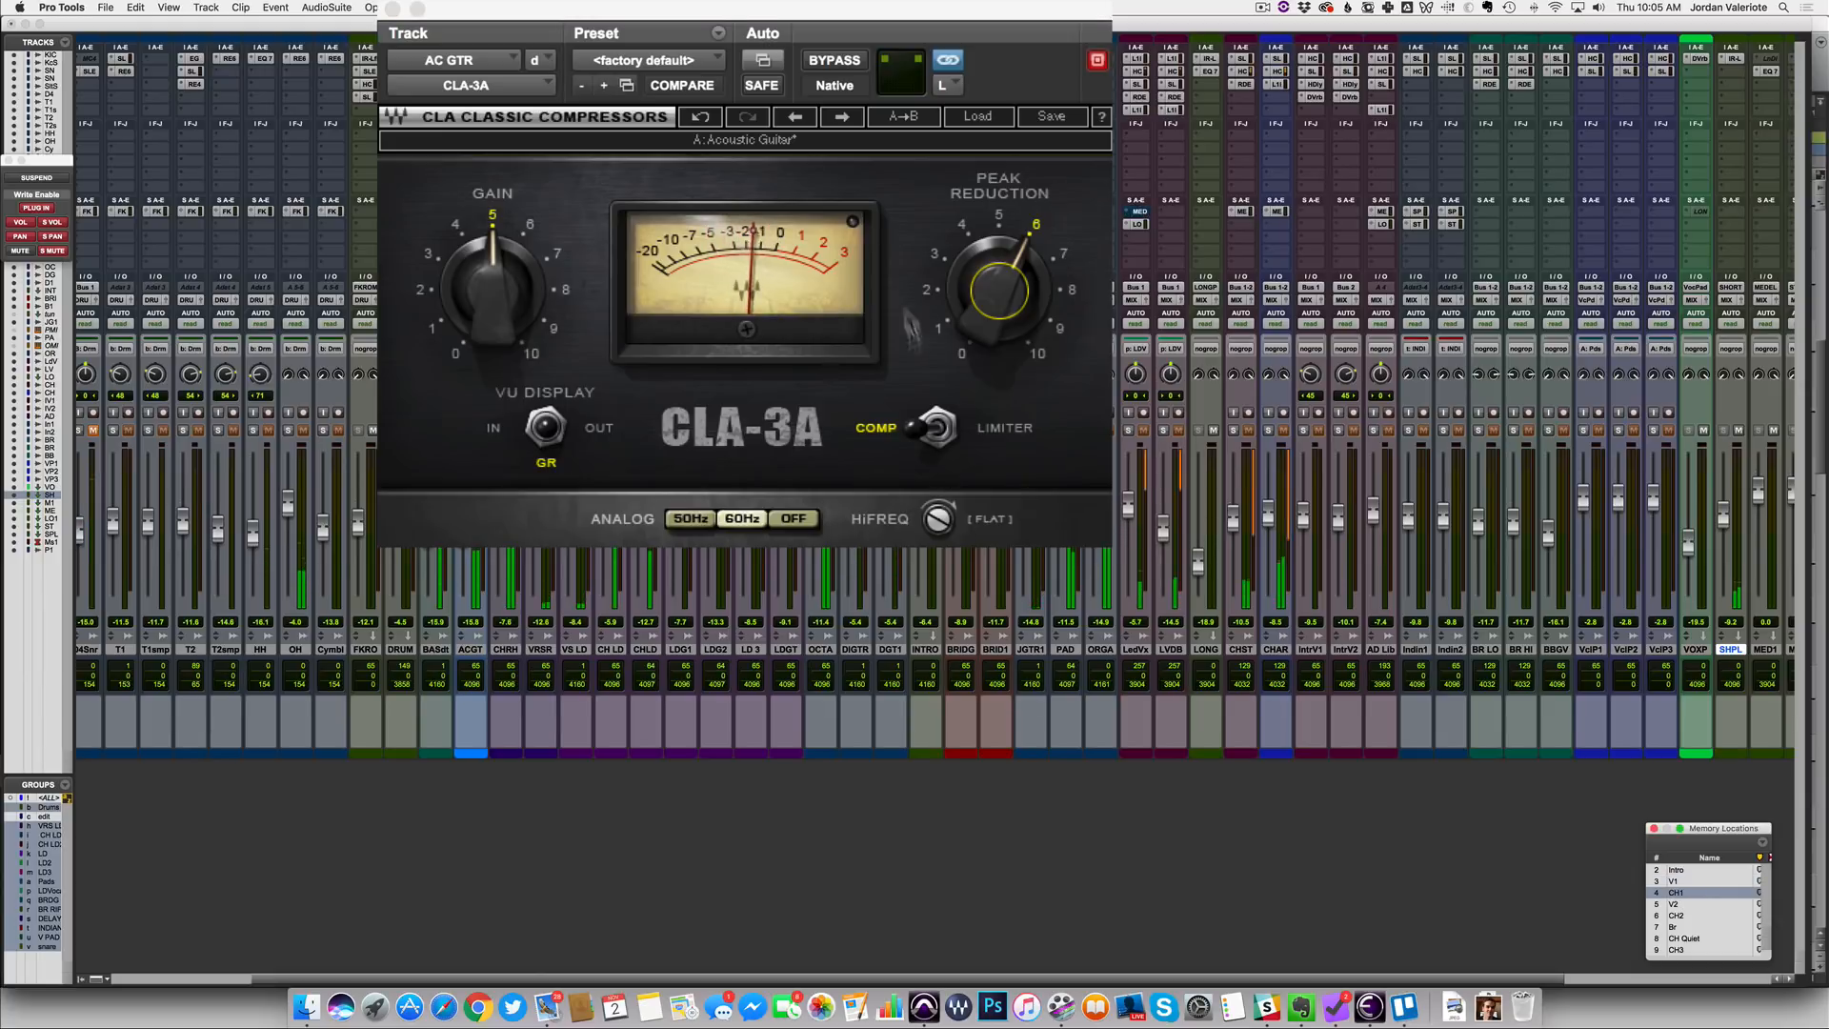
left_click(835, 62)
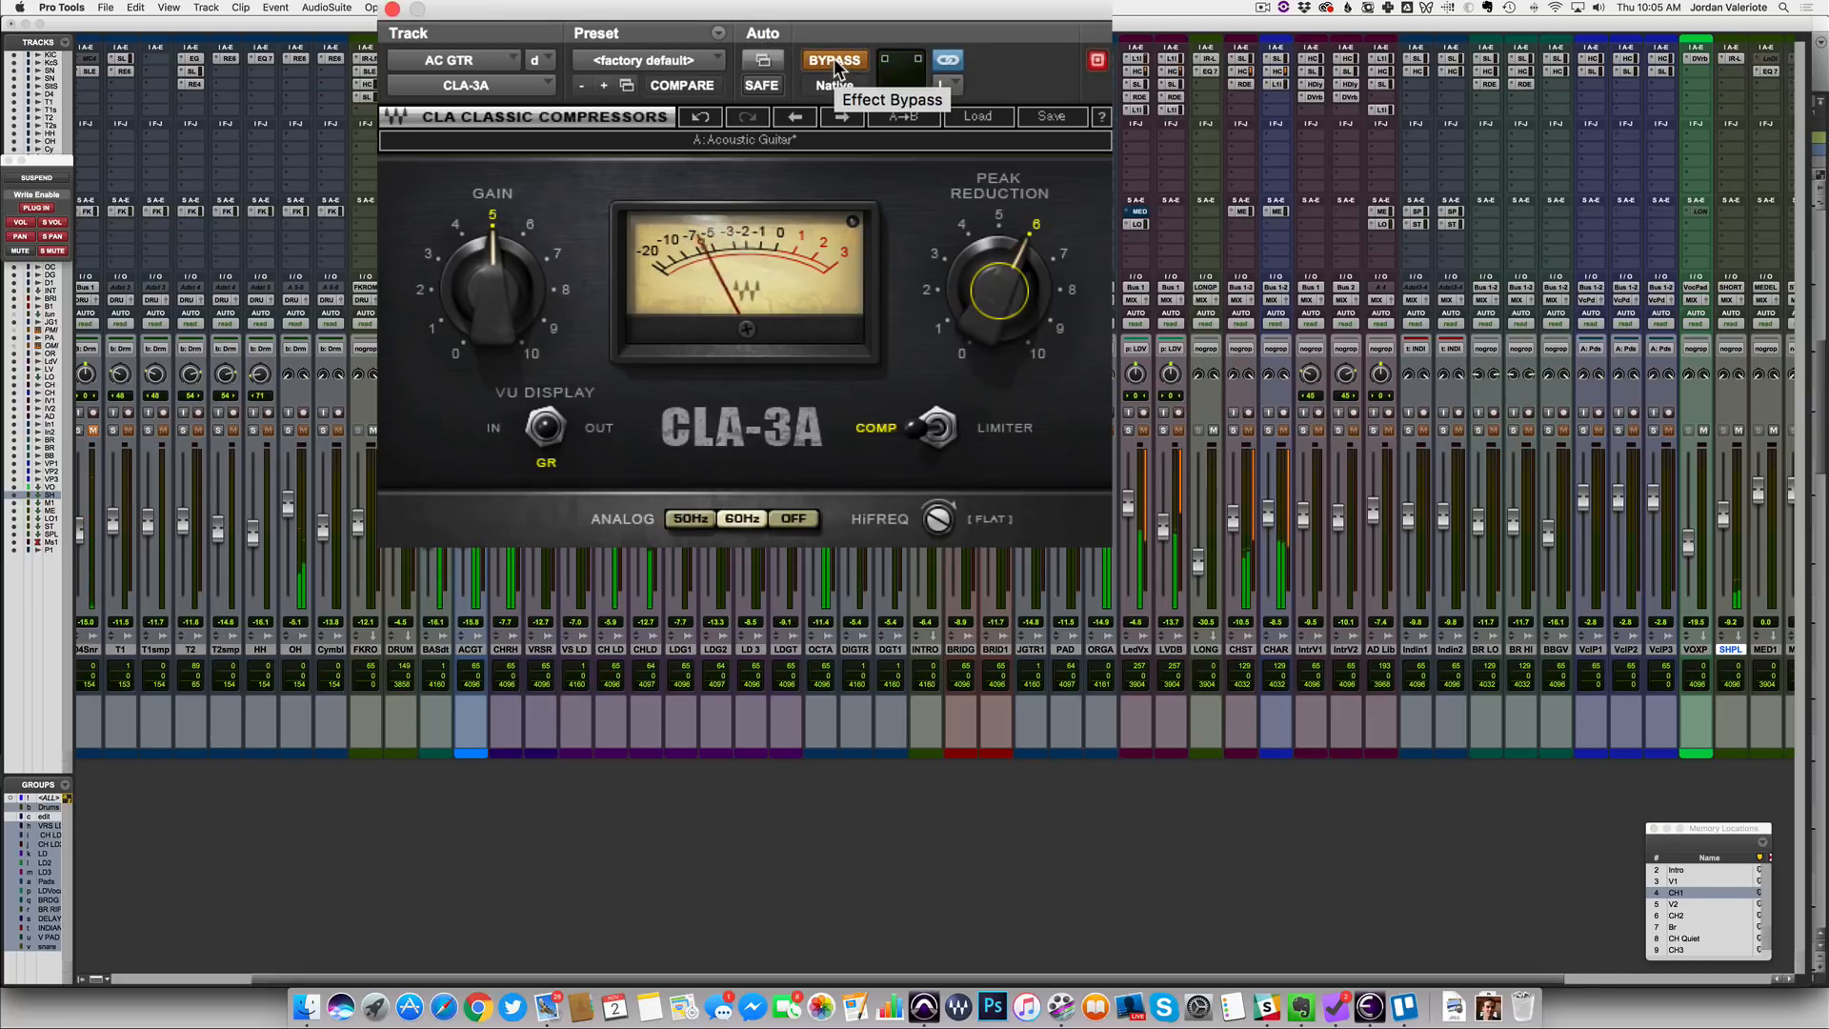
left_click(835, 59)
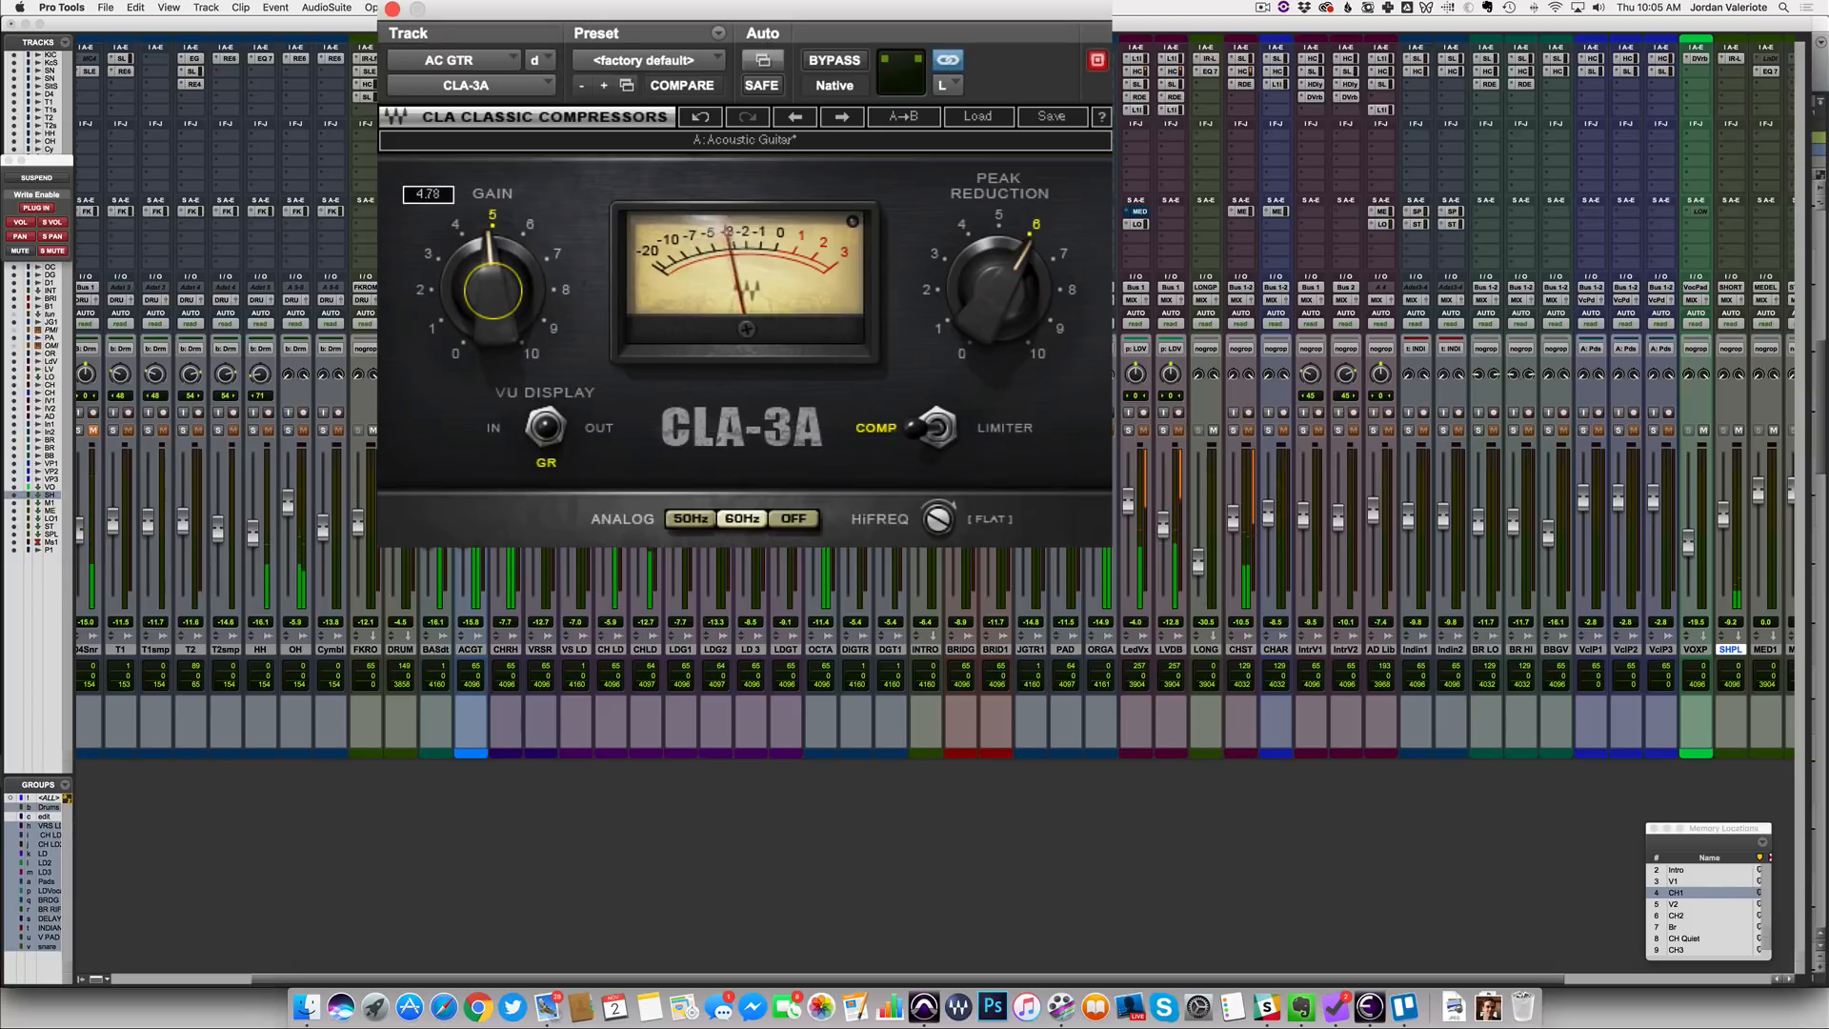
Activate the bypassed L1 limiter on the AC GTR track and raise its linked threshold and out ceiling to -10.6 and -7.0
left_click_drag(476, 99, 478, 89)
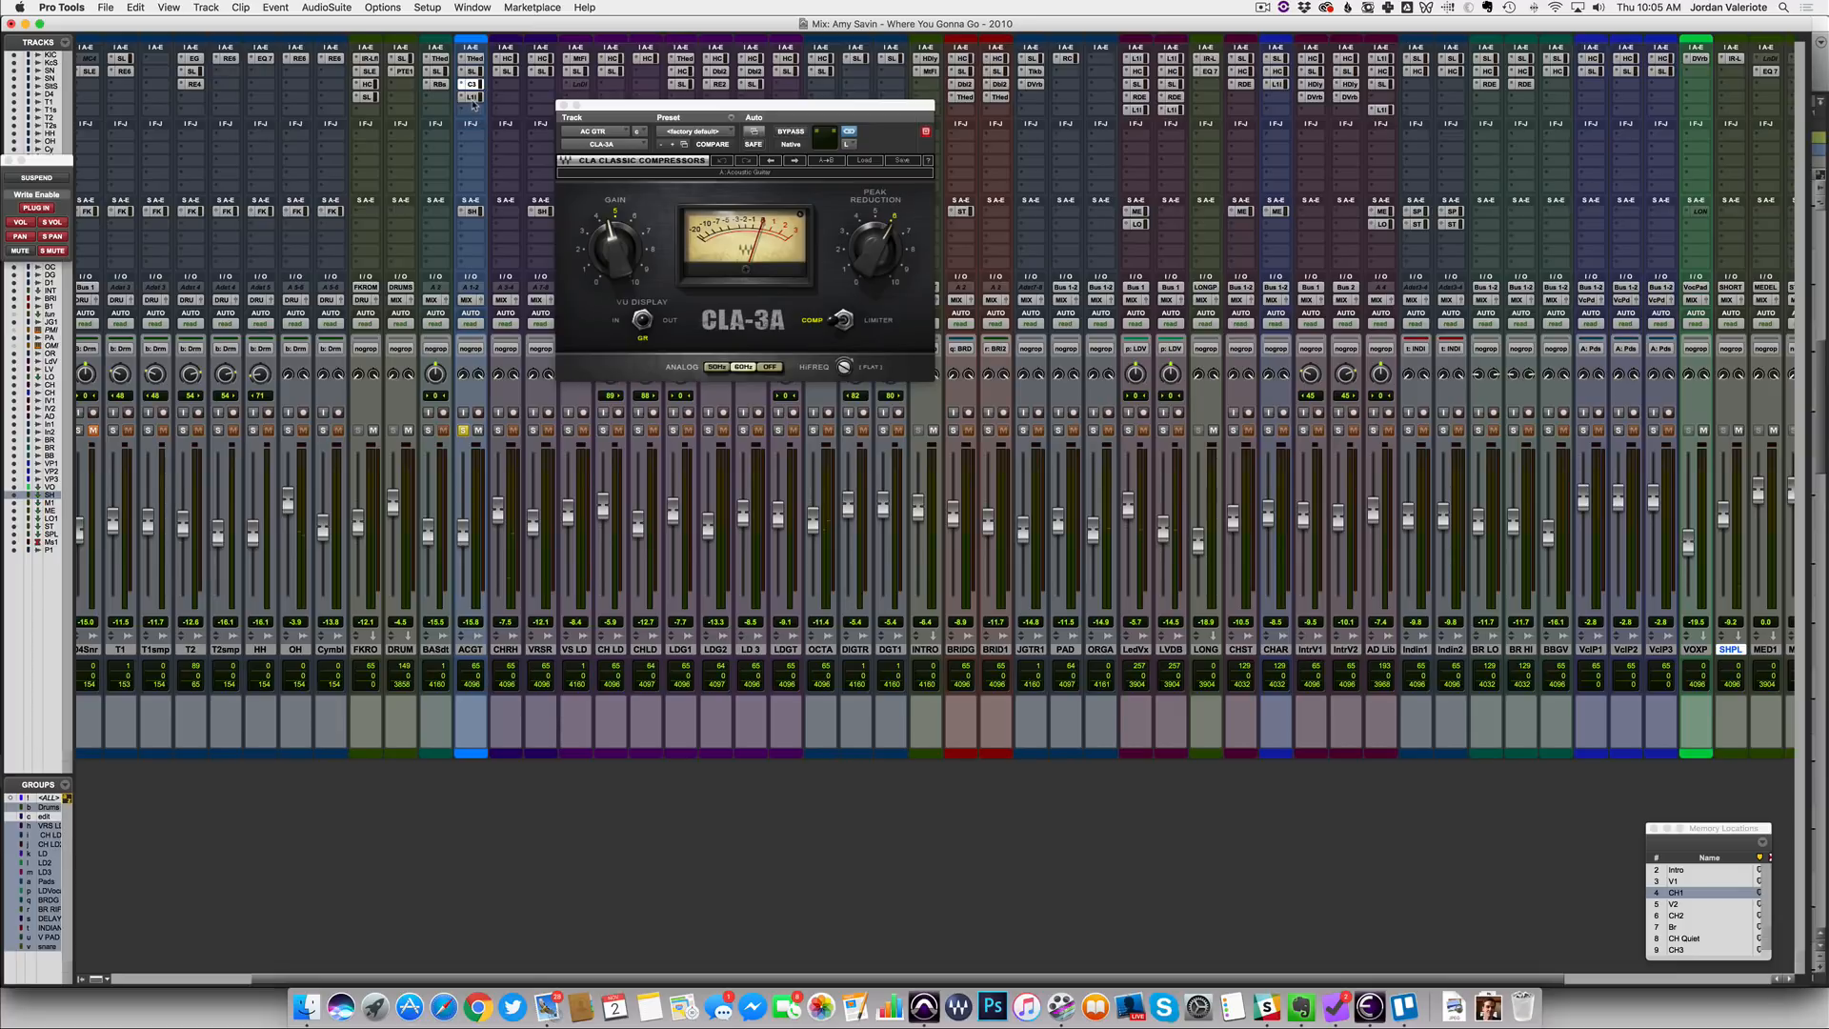
left_click(473, 98)
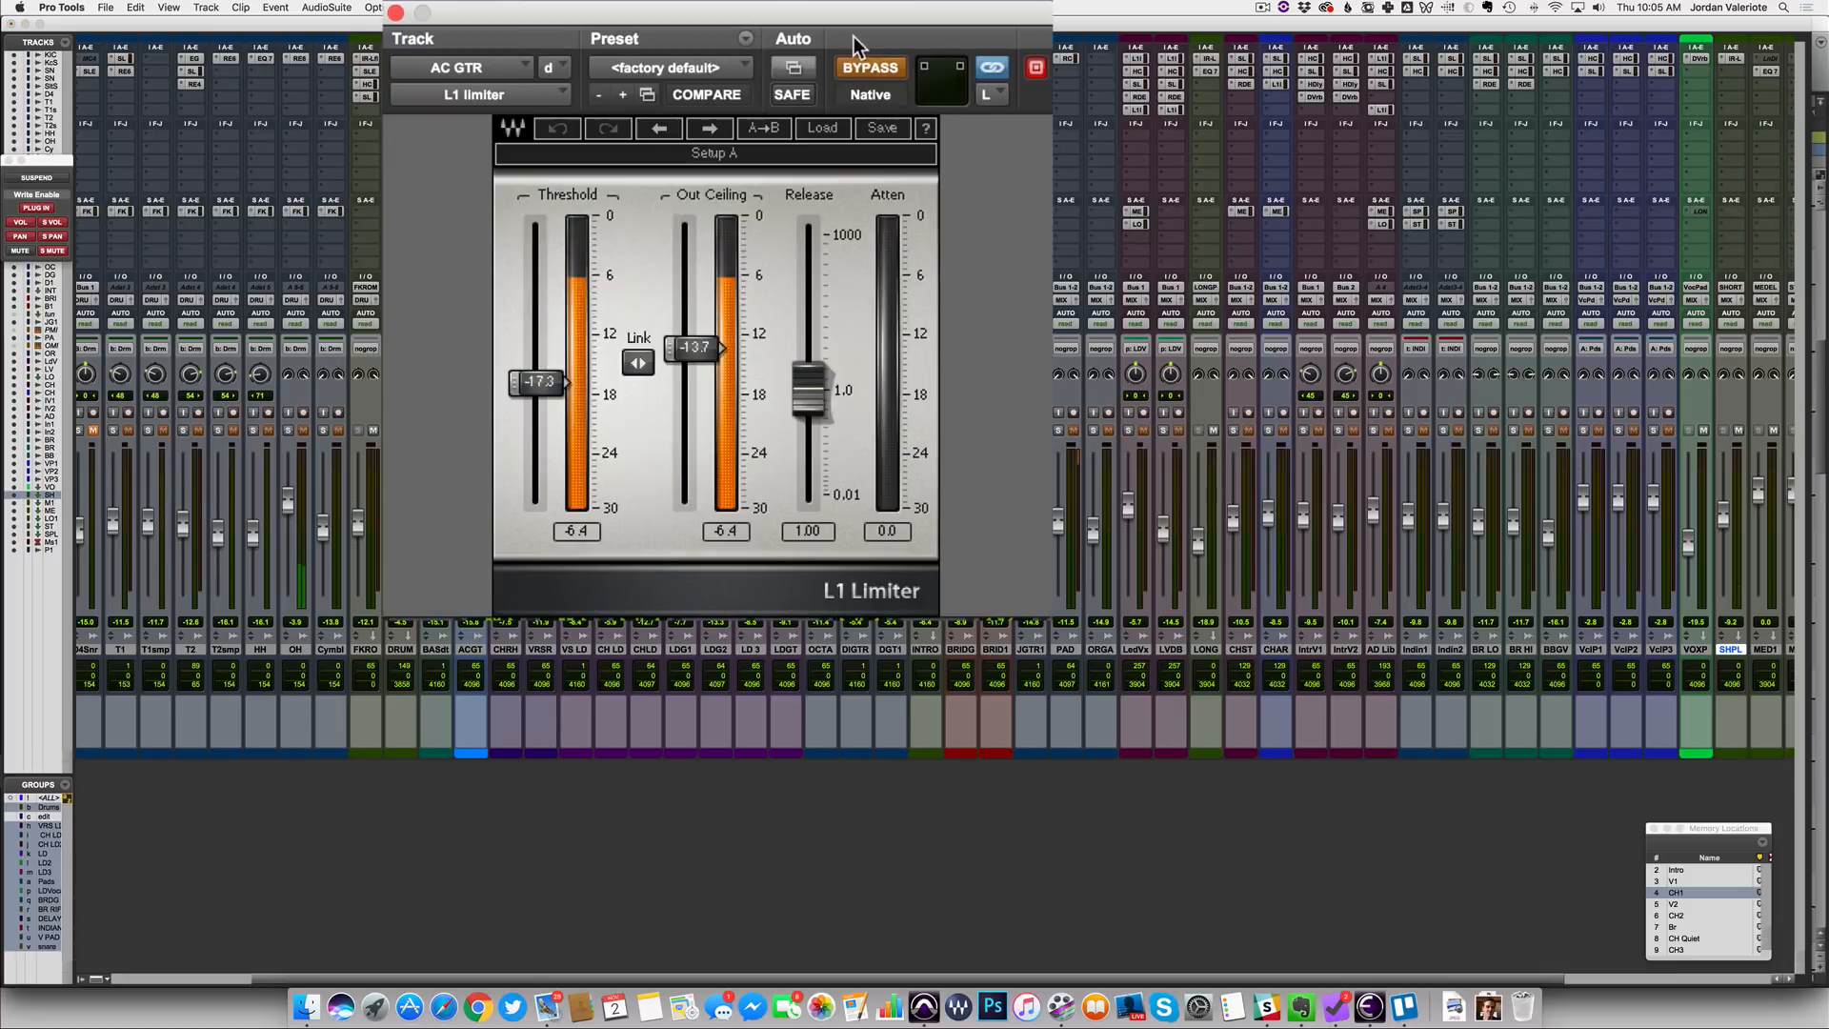
left_click(853, 70)
left_click_drag(641, 366, 641, 306)
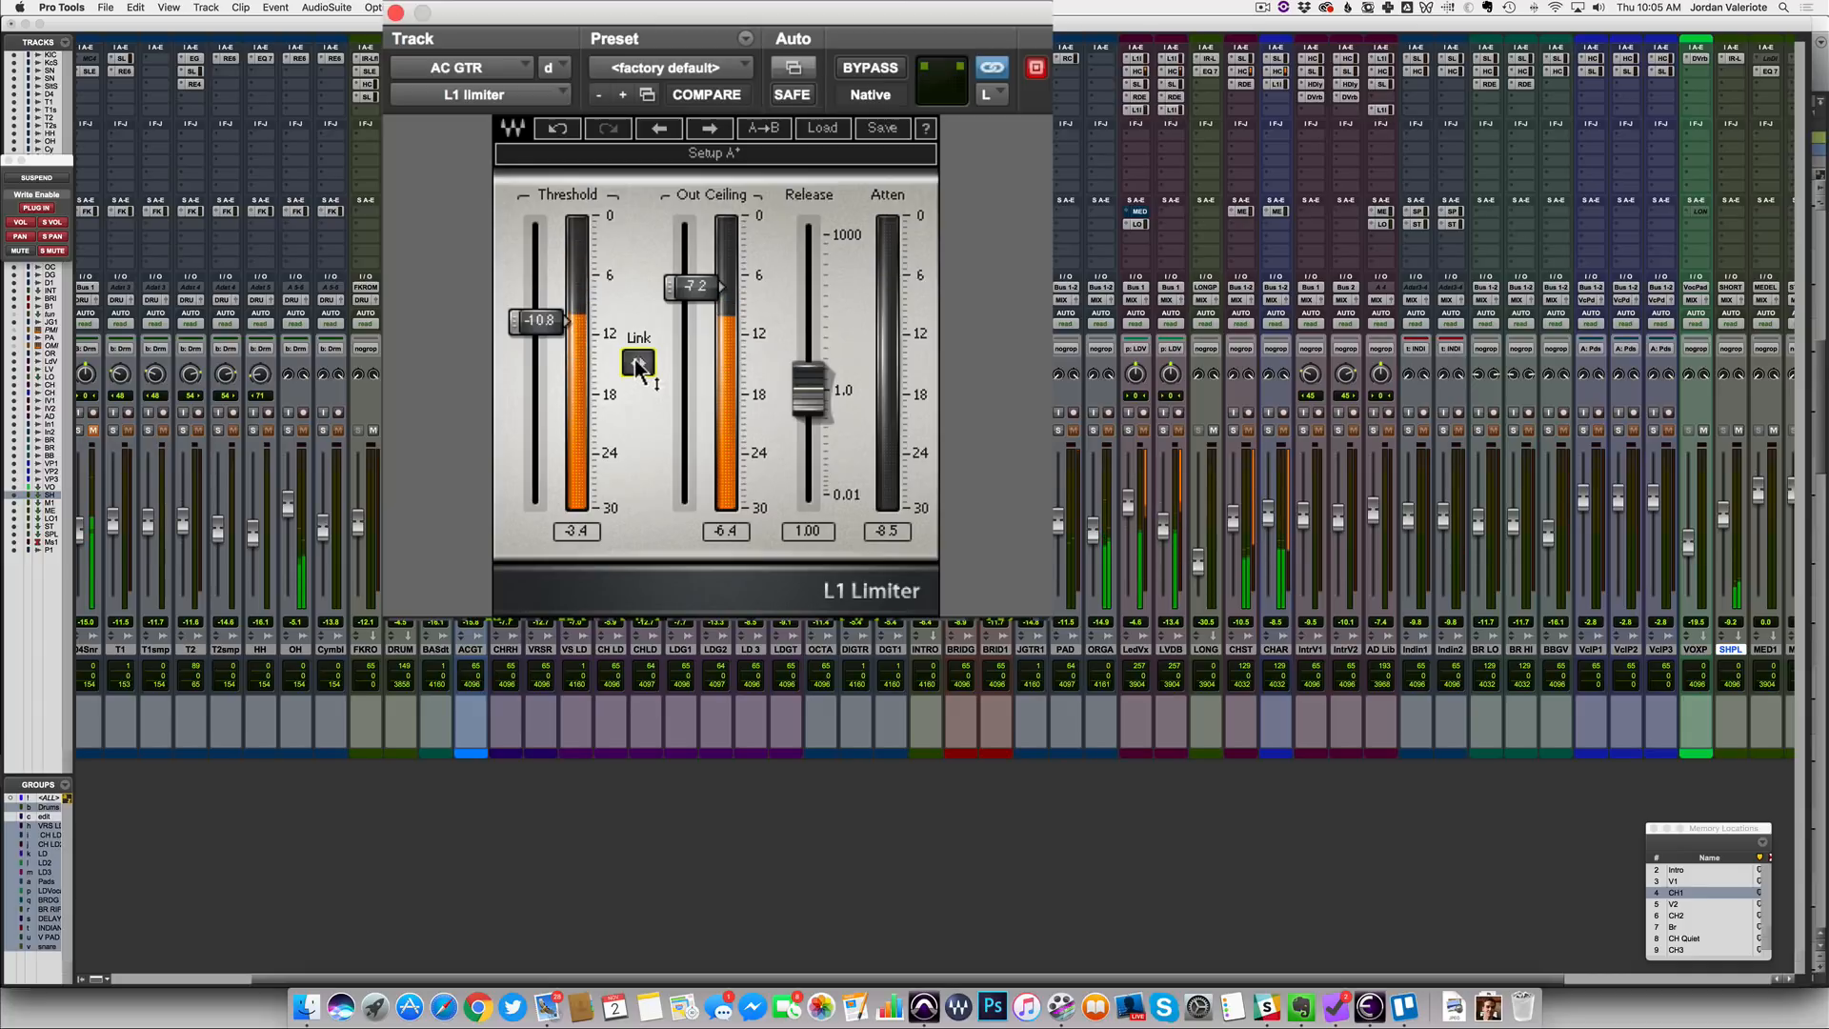
left_click_drag(641, 370, 642, 367)
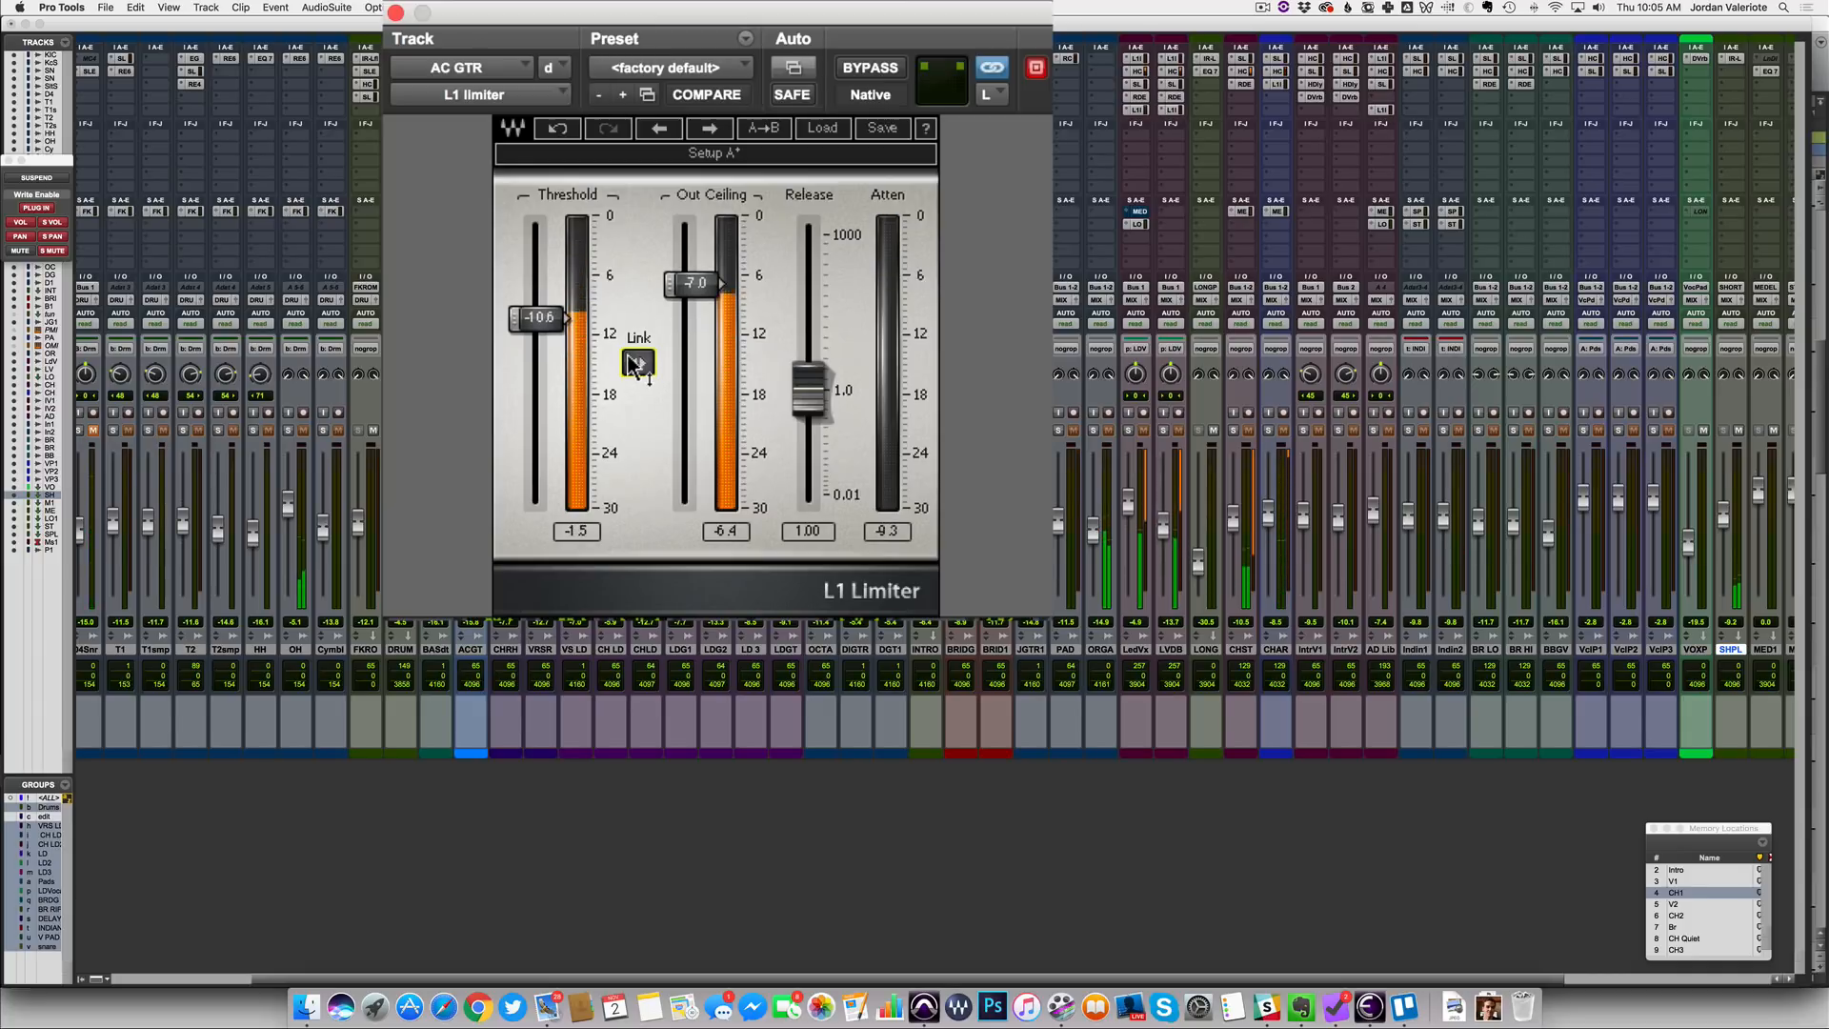
left_click(396, 13)
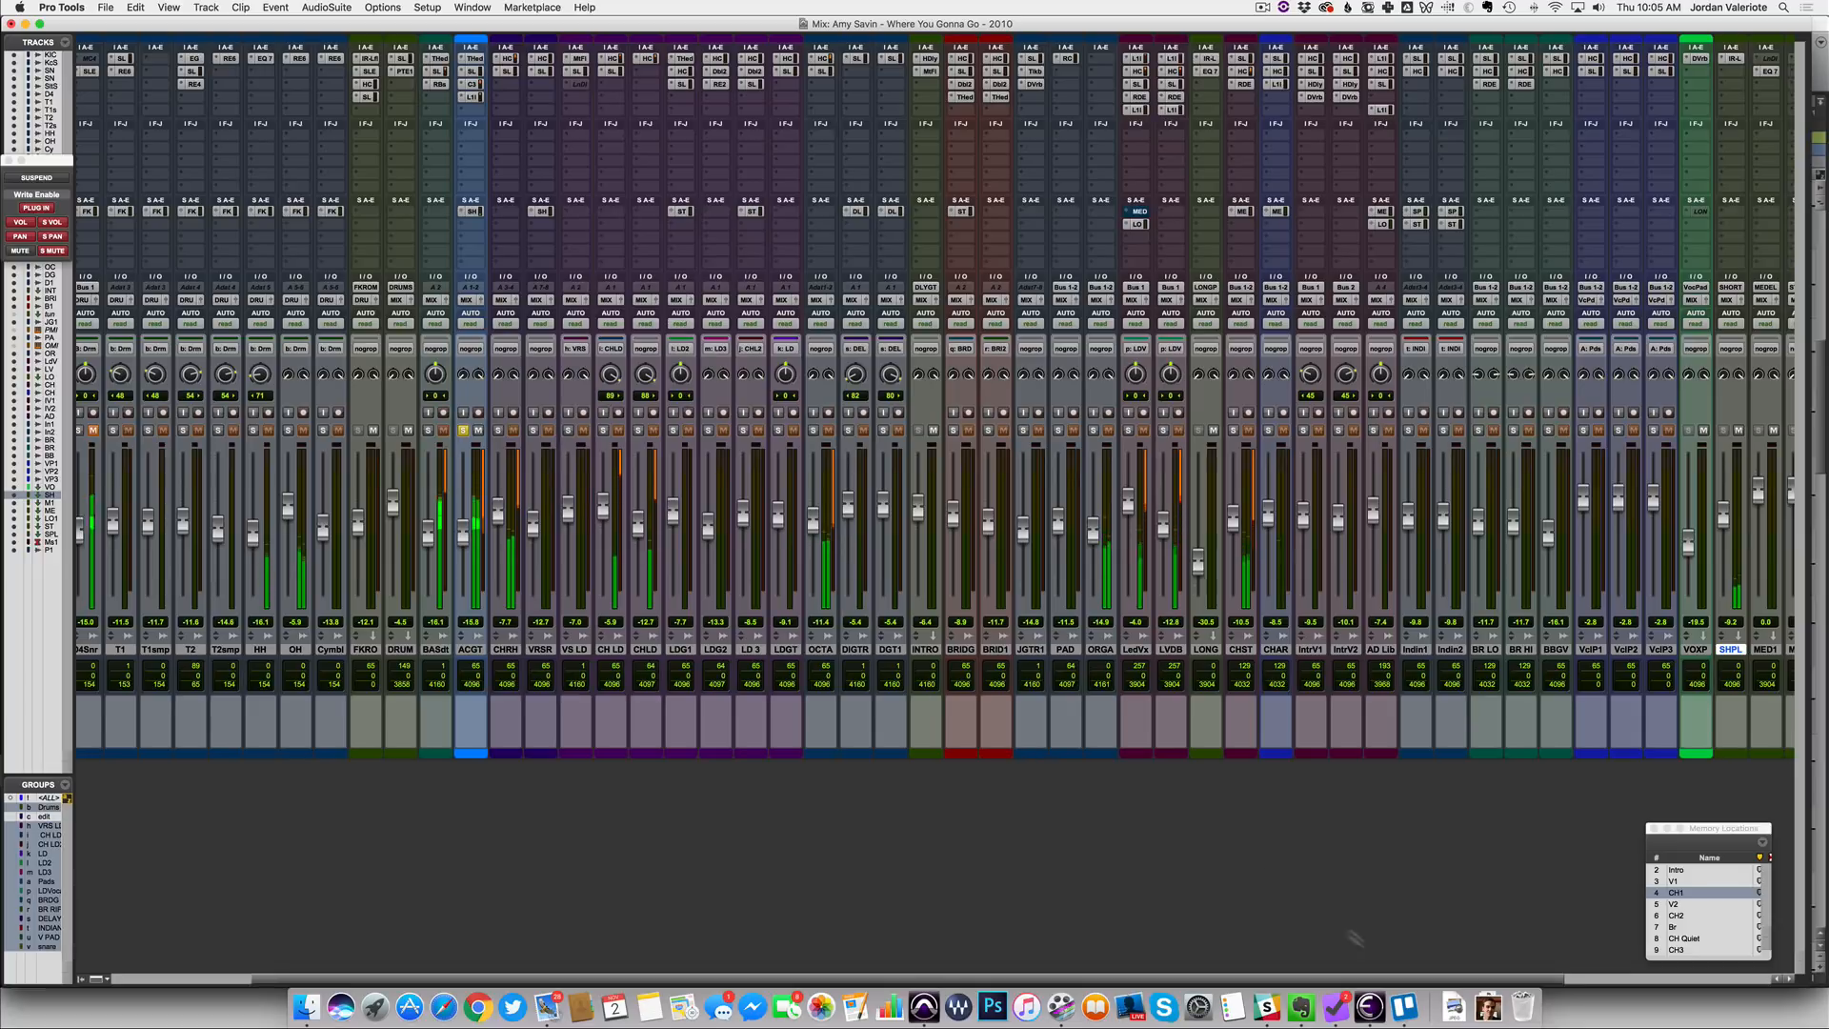
Recall the V1 memory location and take the AC GTR track out of solo
left_click(1674, 881)
left_click(463, 430)
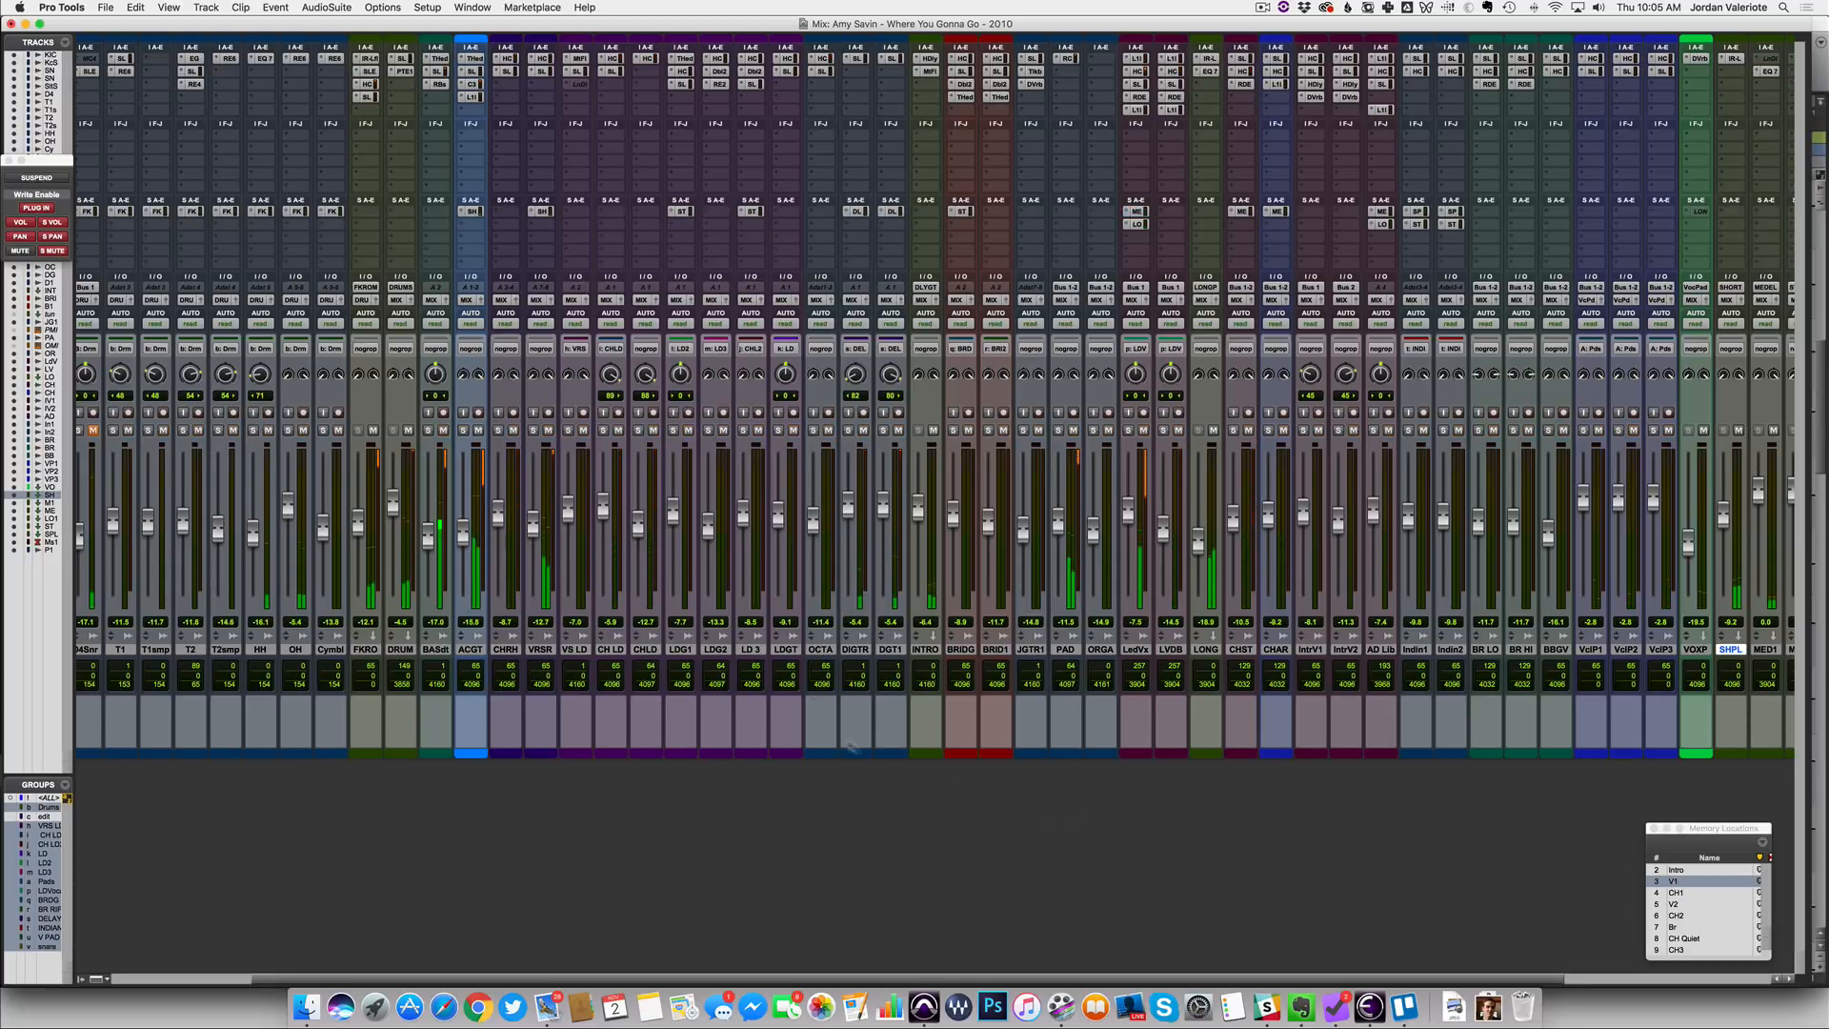
Toggle input monitoring on the PRIN1 track during playback to compare the current mix with the printed version
scroll(562, 546, "right", 5)
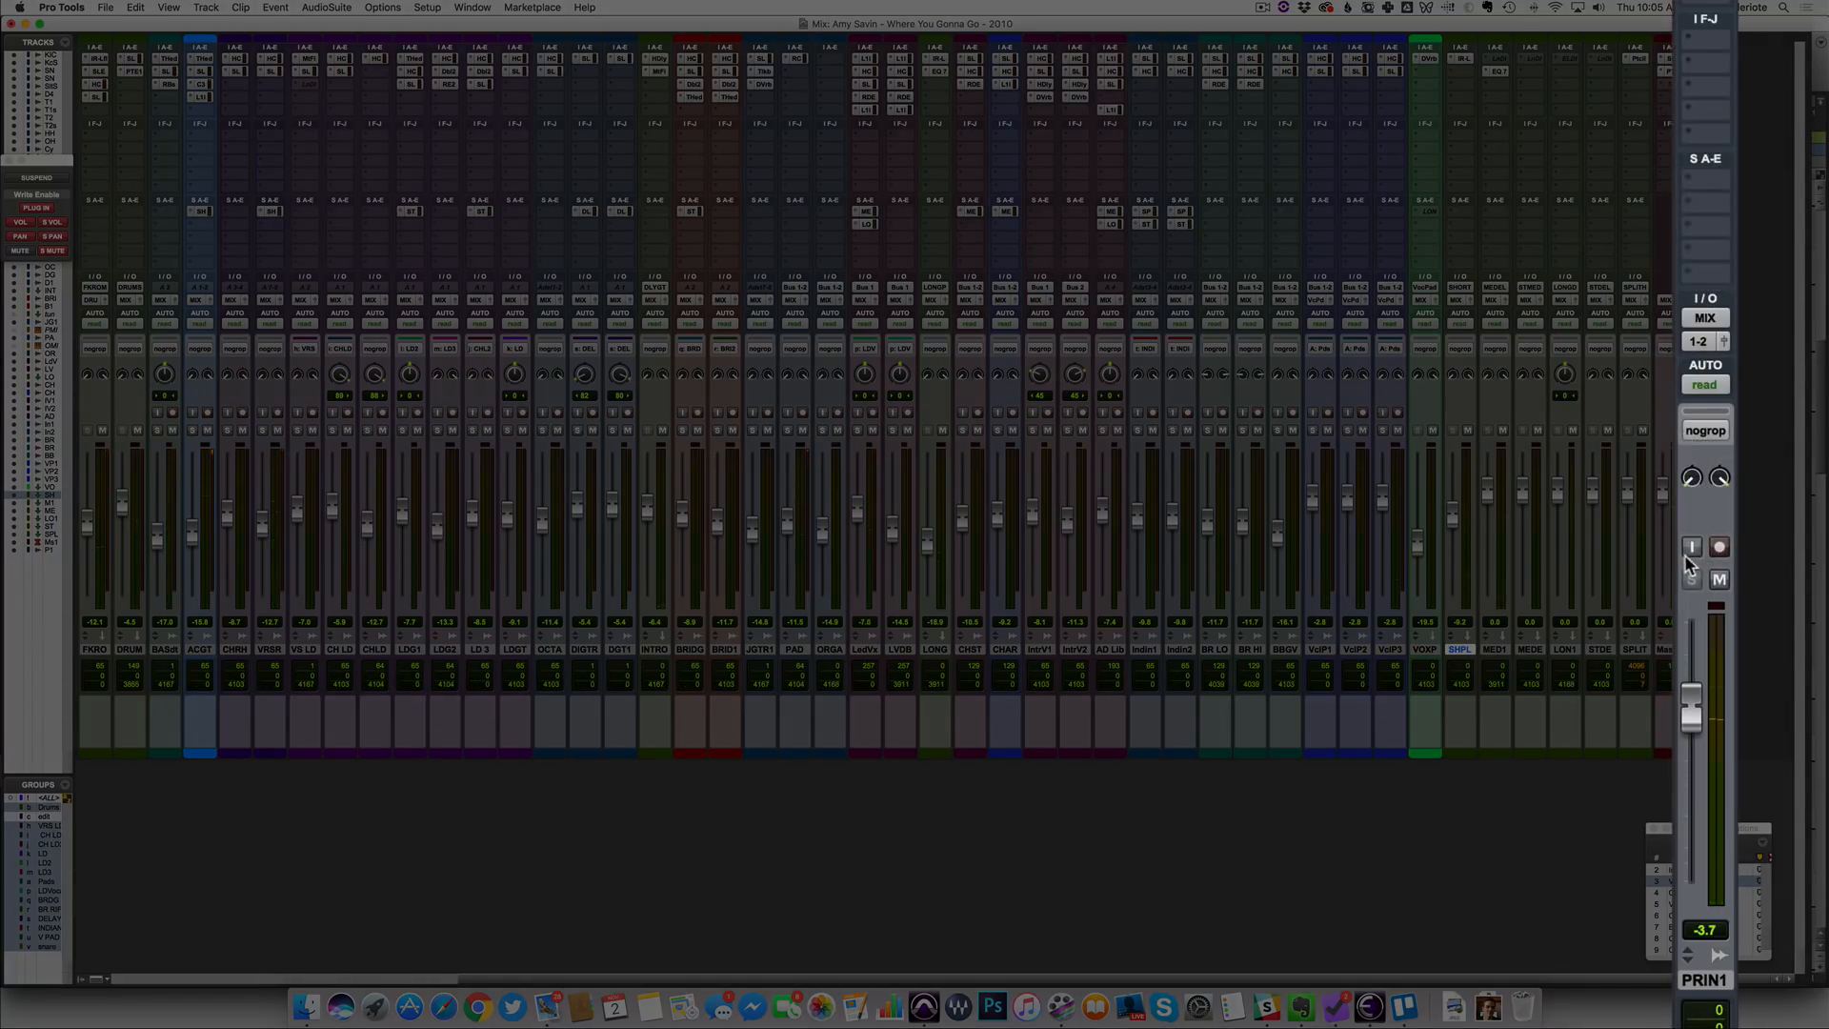
left_click(1690, 552)
left_click(1685, 550)
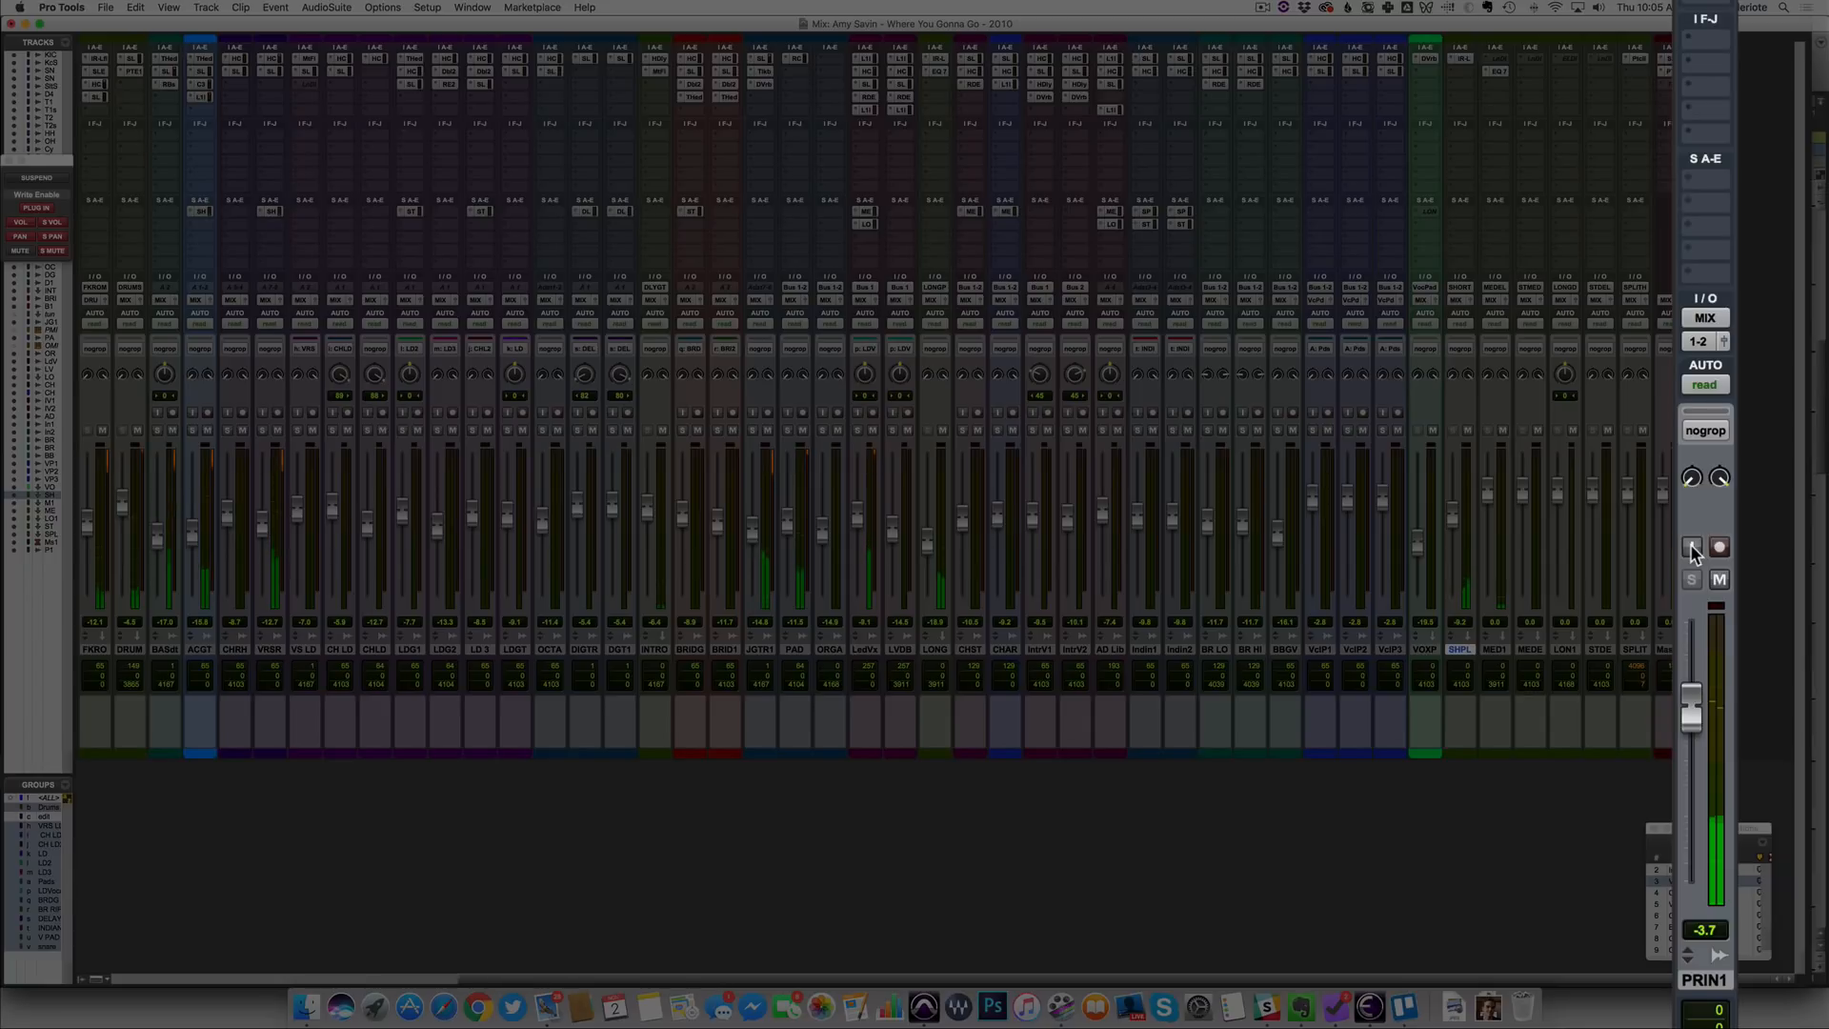
left_click(1691, 545)
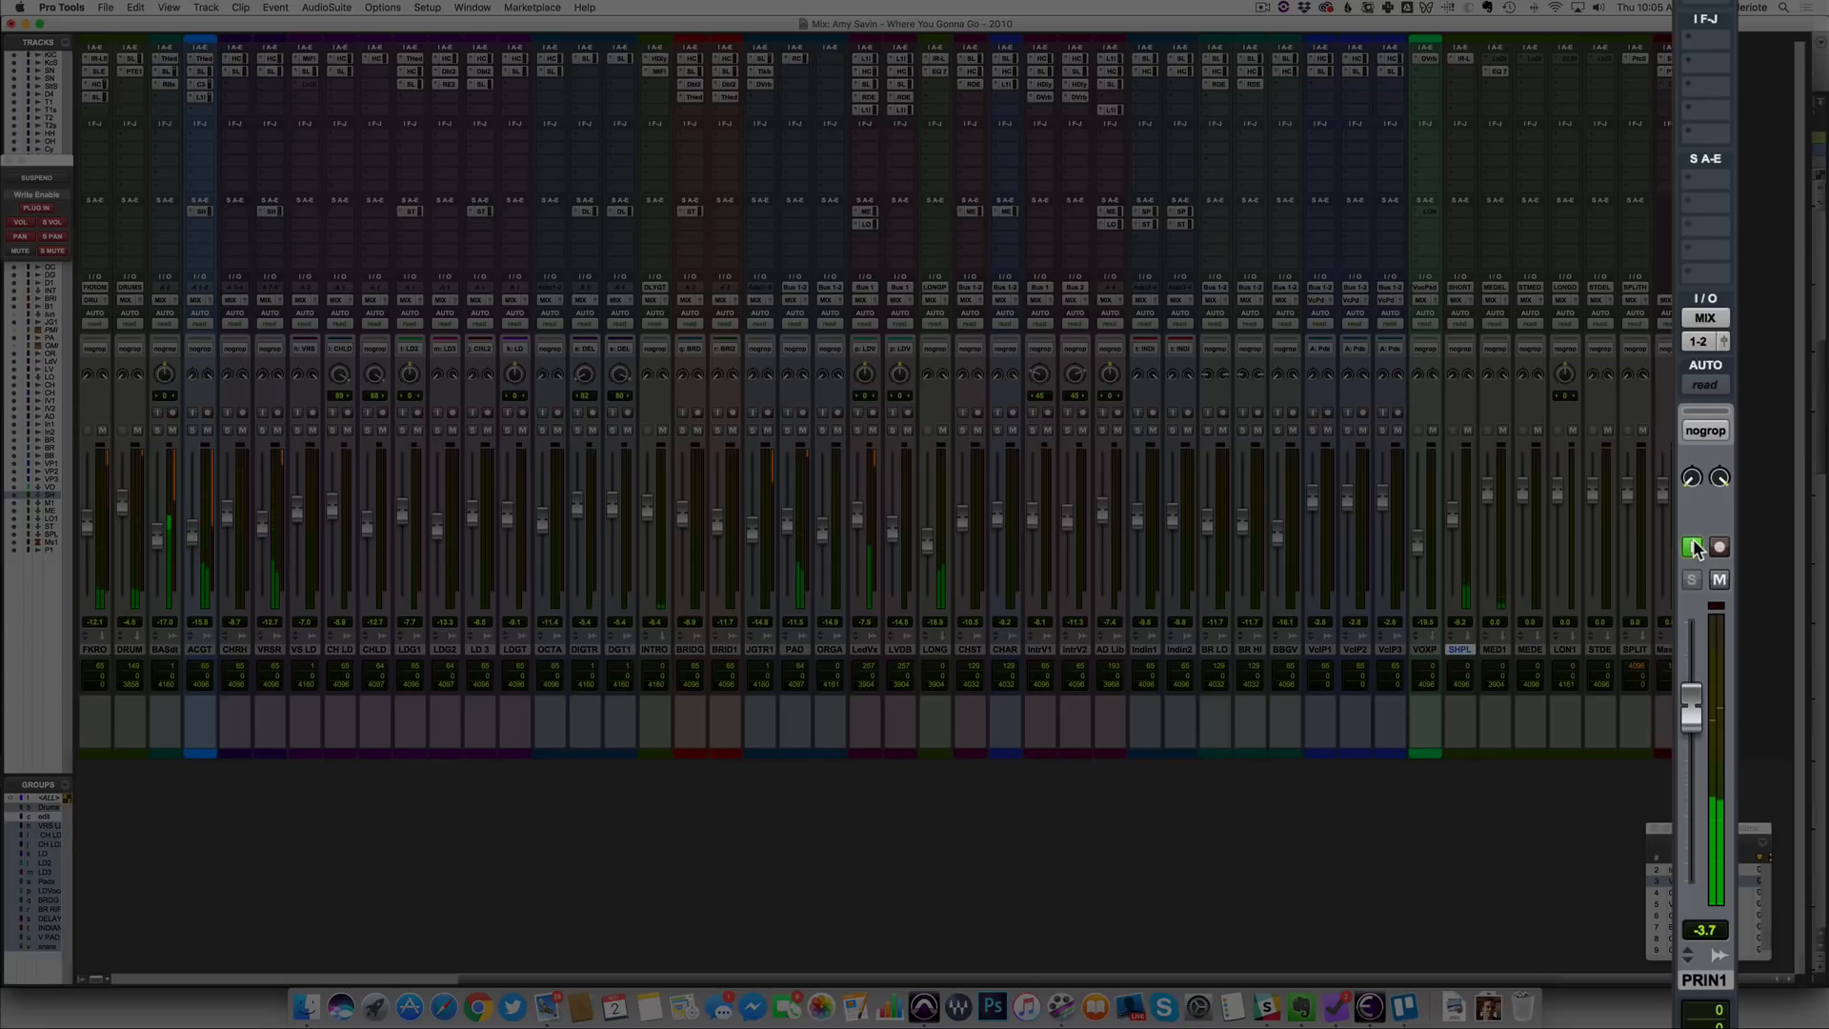
left_click(1693, 545)
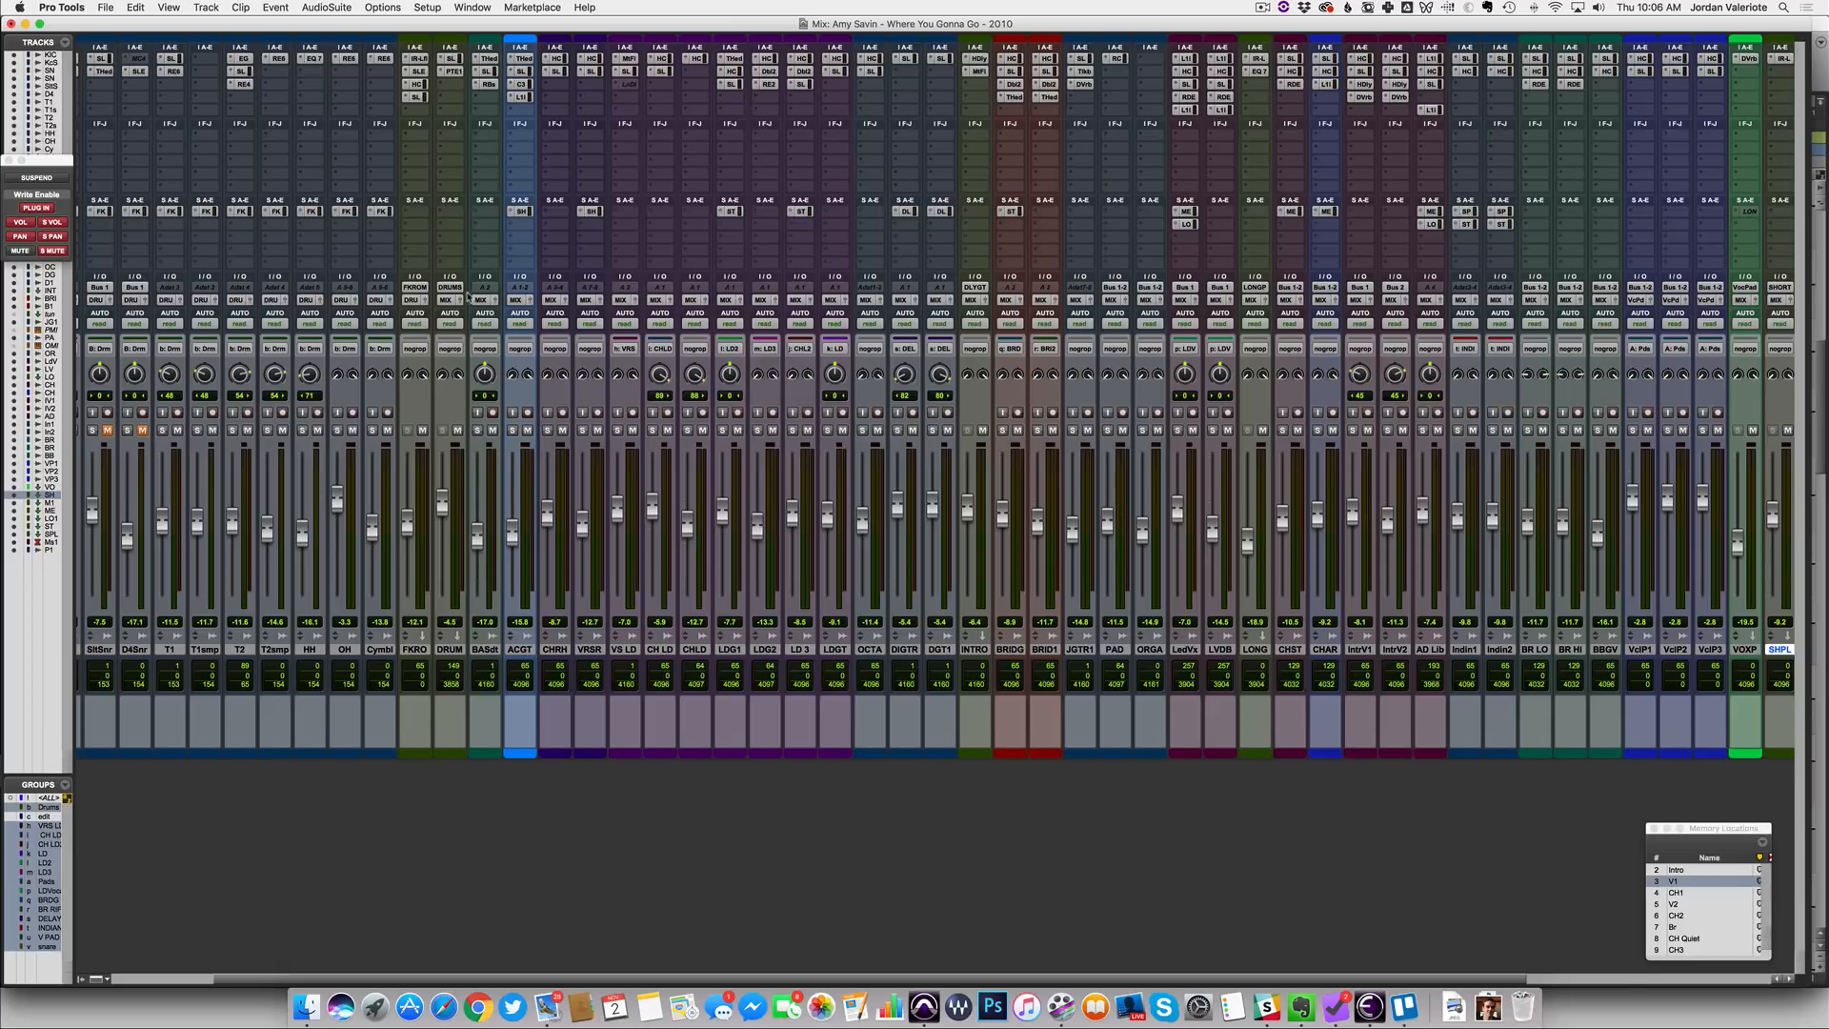
Locate the Lead Vox track in the Edit window and mute the CH STACK and CH HARM tracks
scroll(680, 675, "right", 5)
left_click(865, 650)
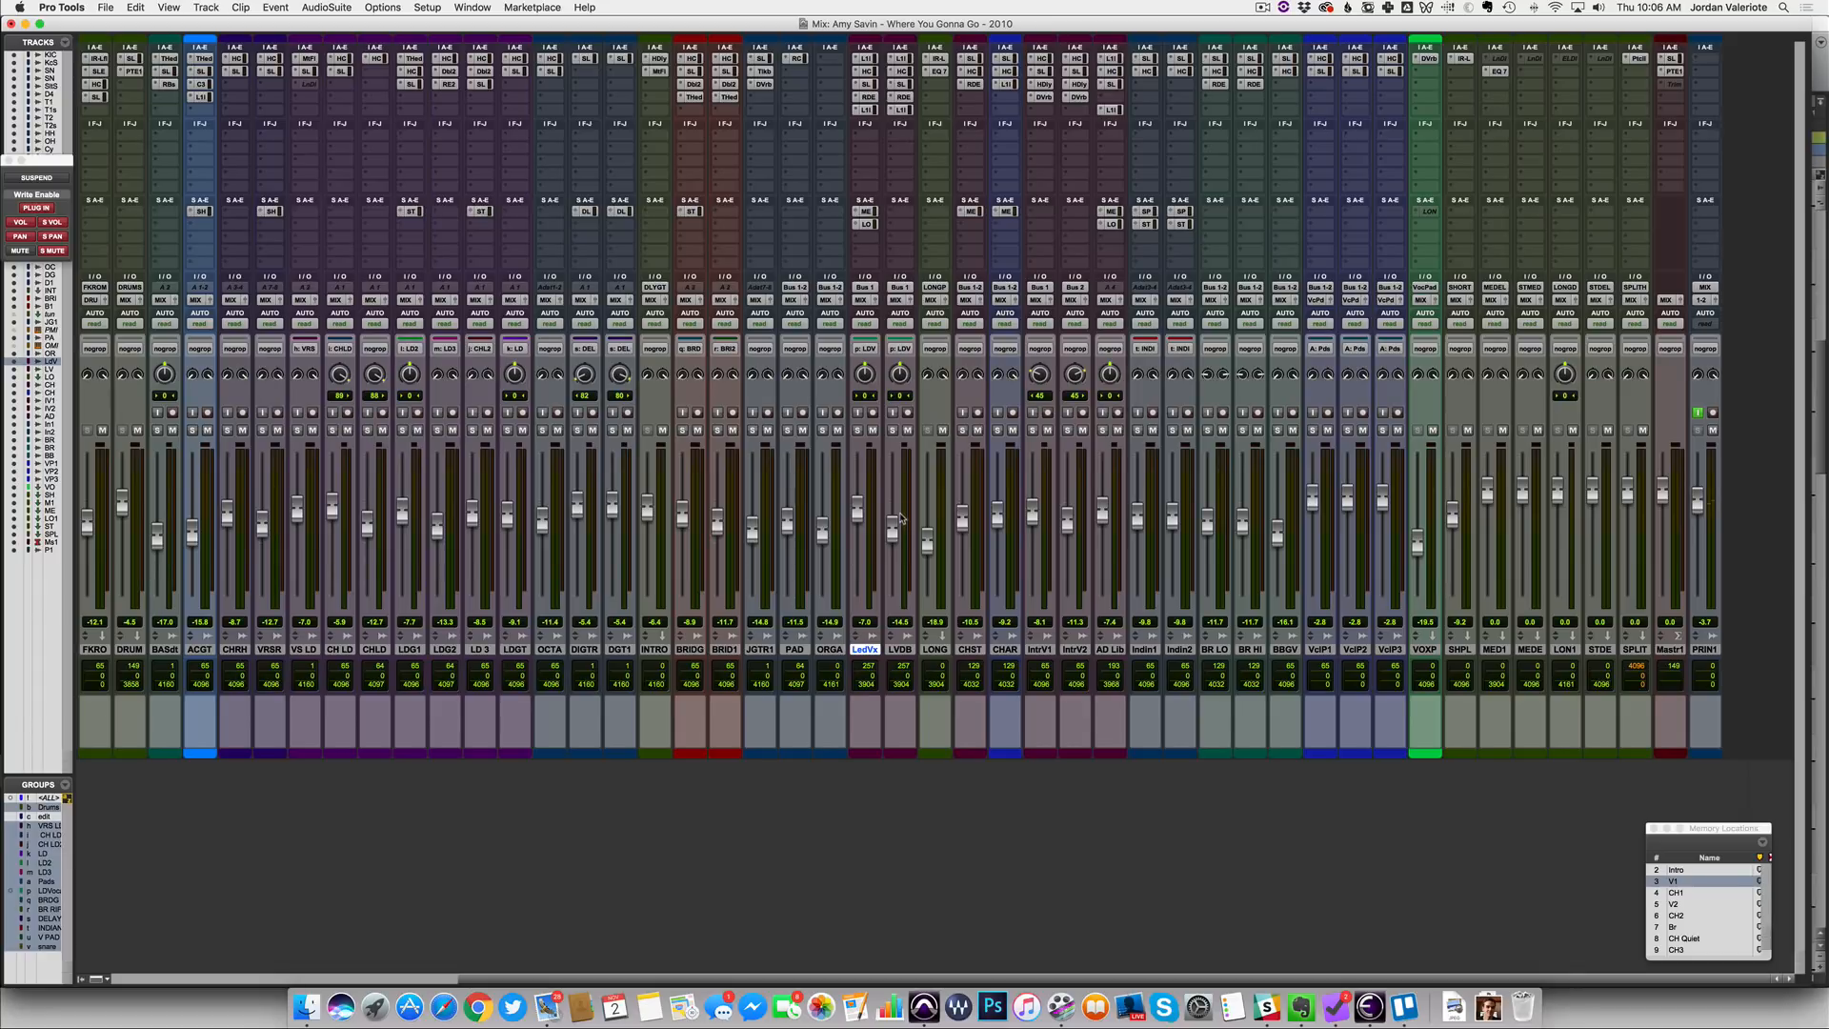
key("super+equal")
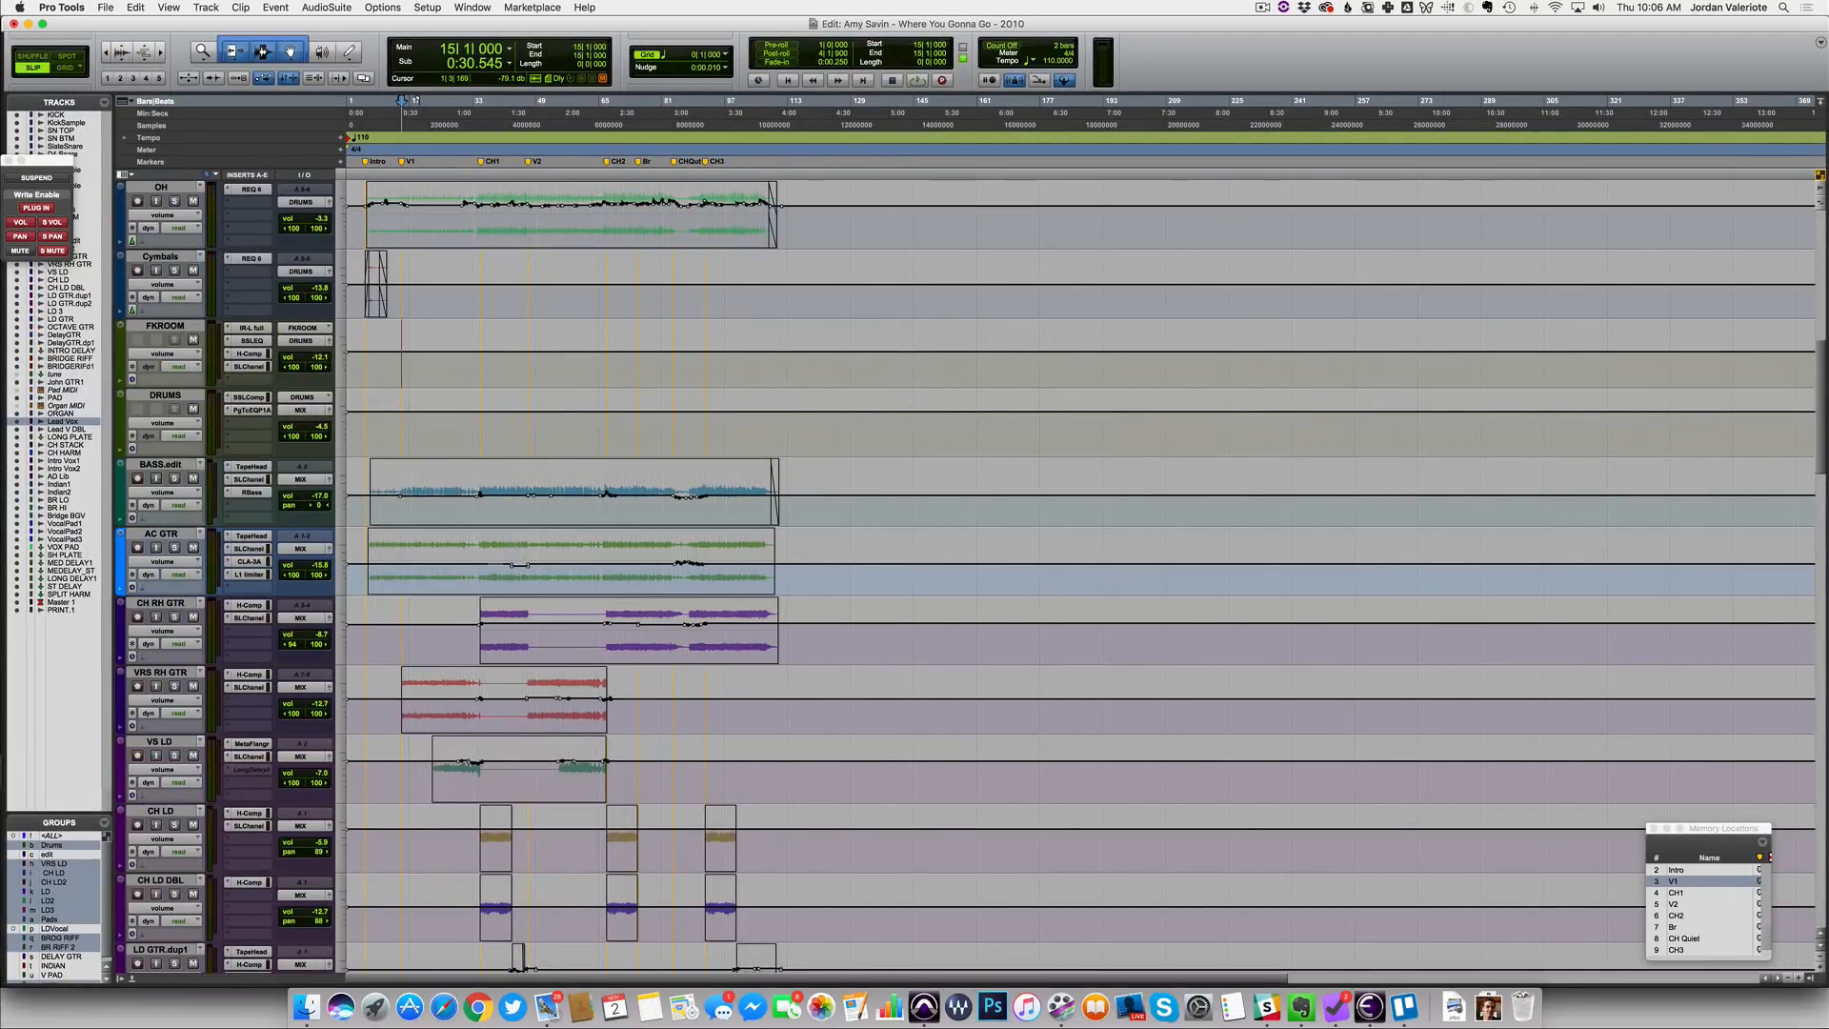
scroll(768, 359, "down", 5)
key("super+equal")
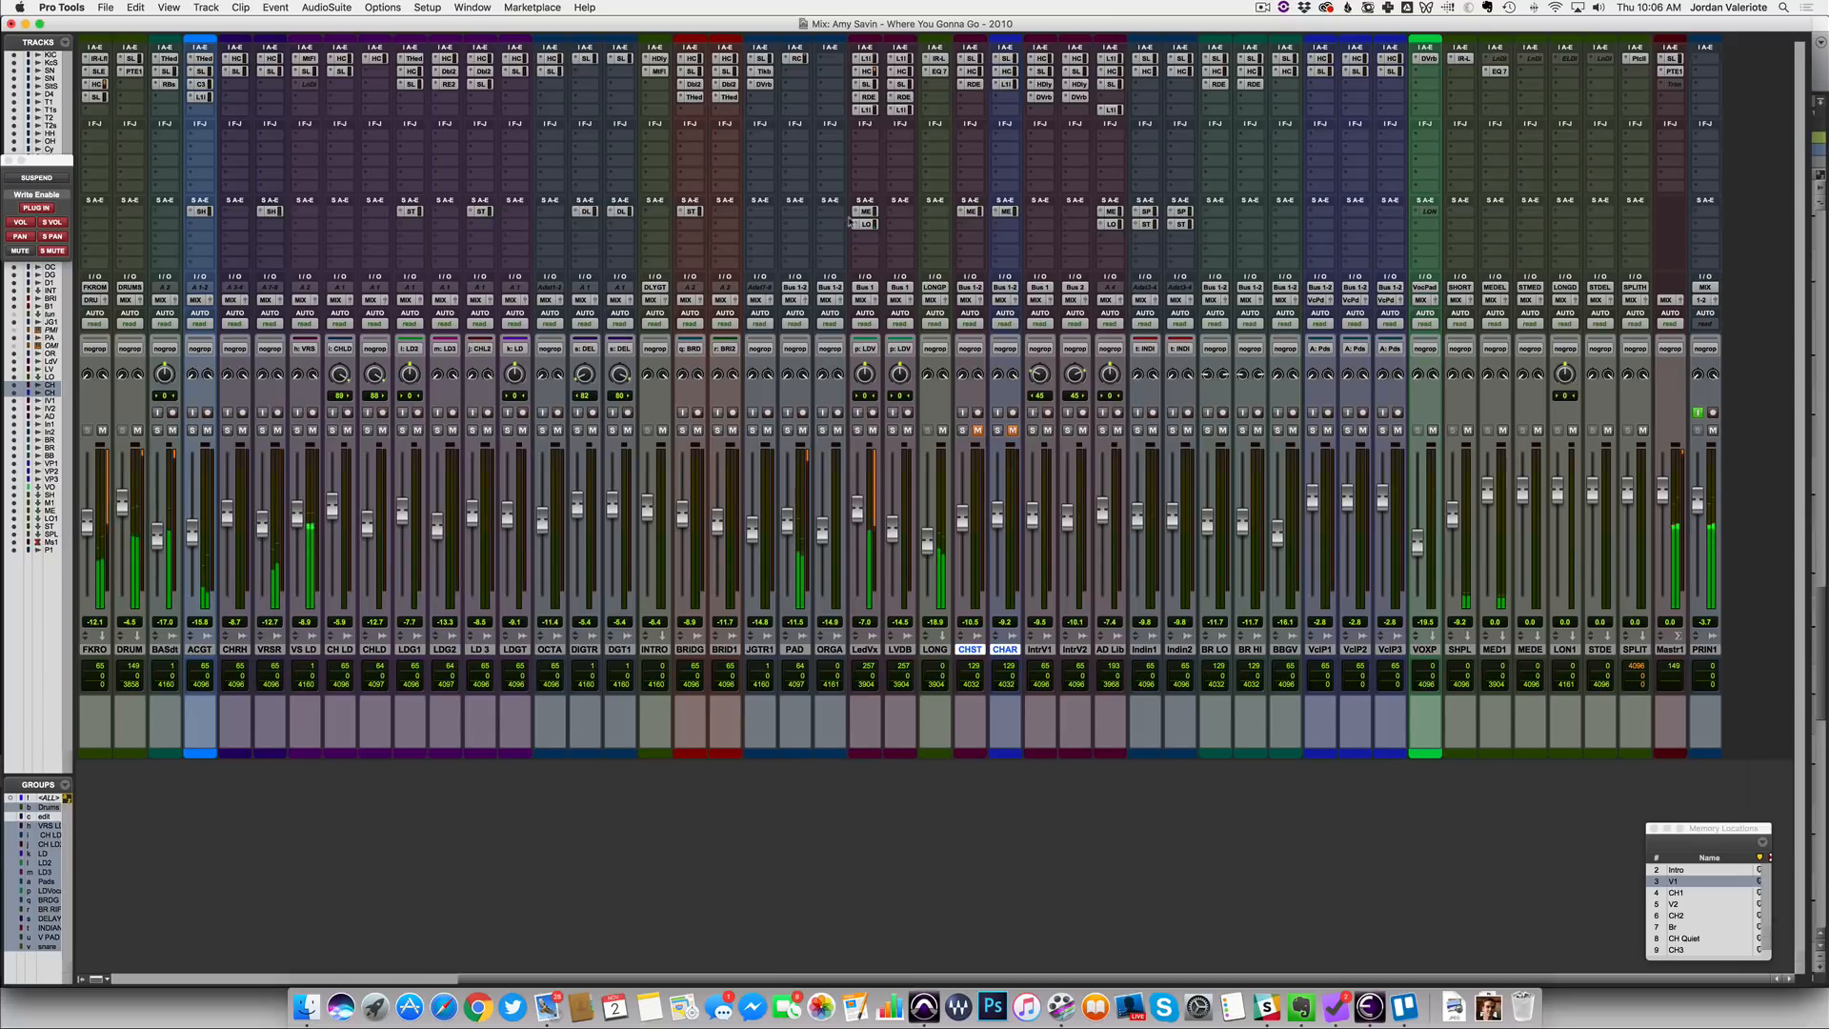
Check the Lead Vox track's L1 limiter, stop playback and move the SSLChannel up to insert slot A in its place
left_click(865, 58)
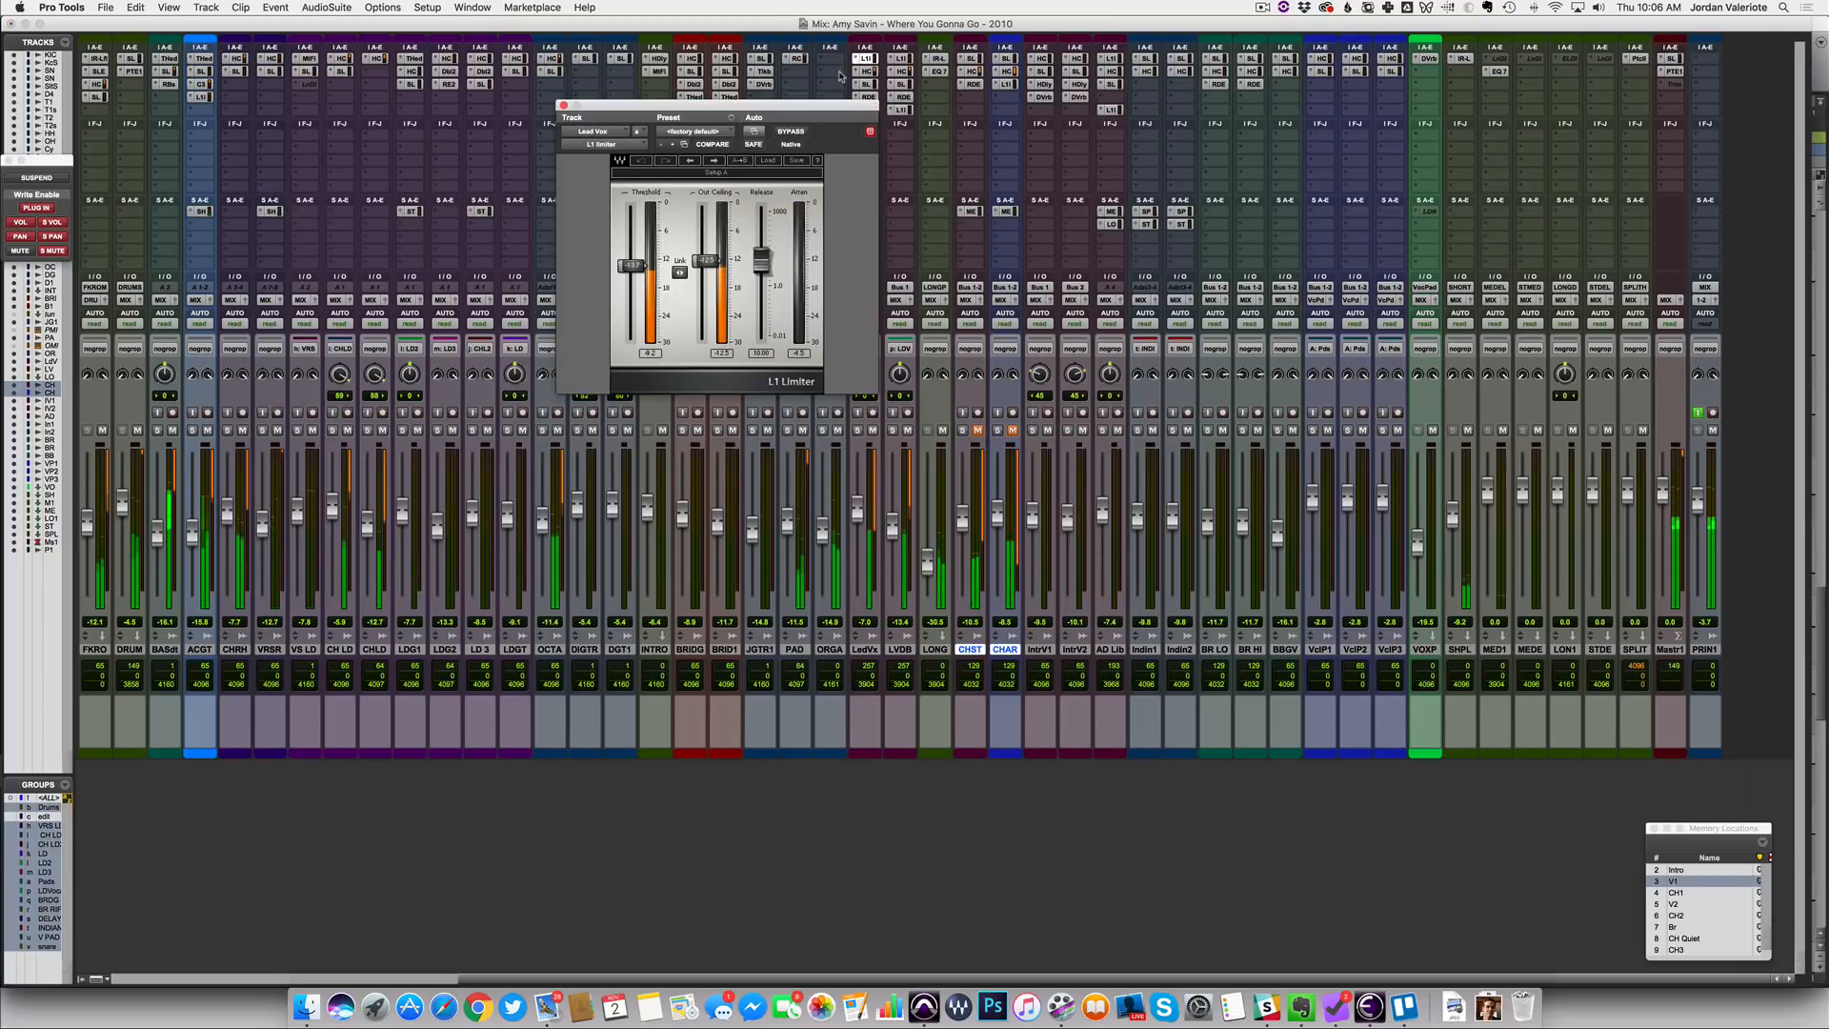
key("space")
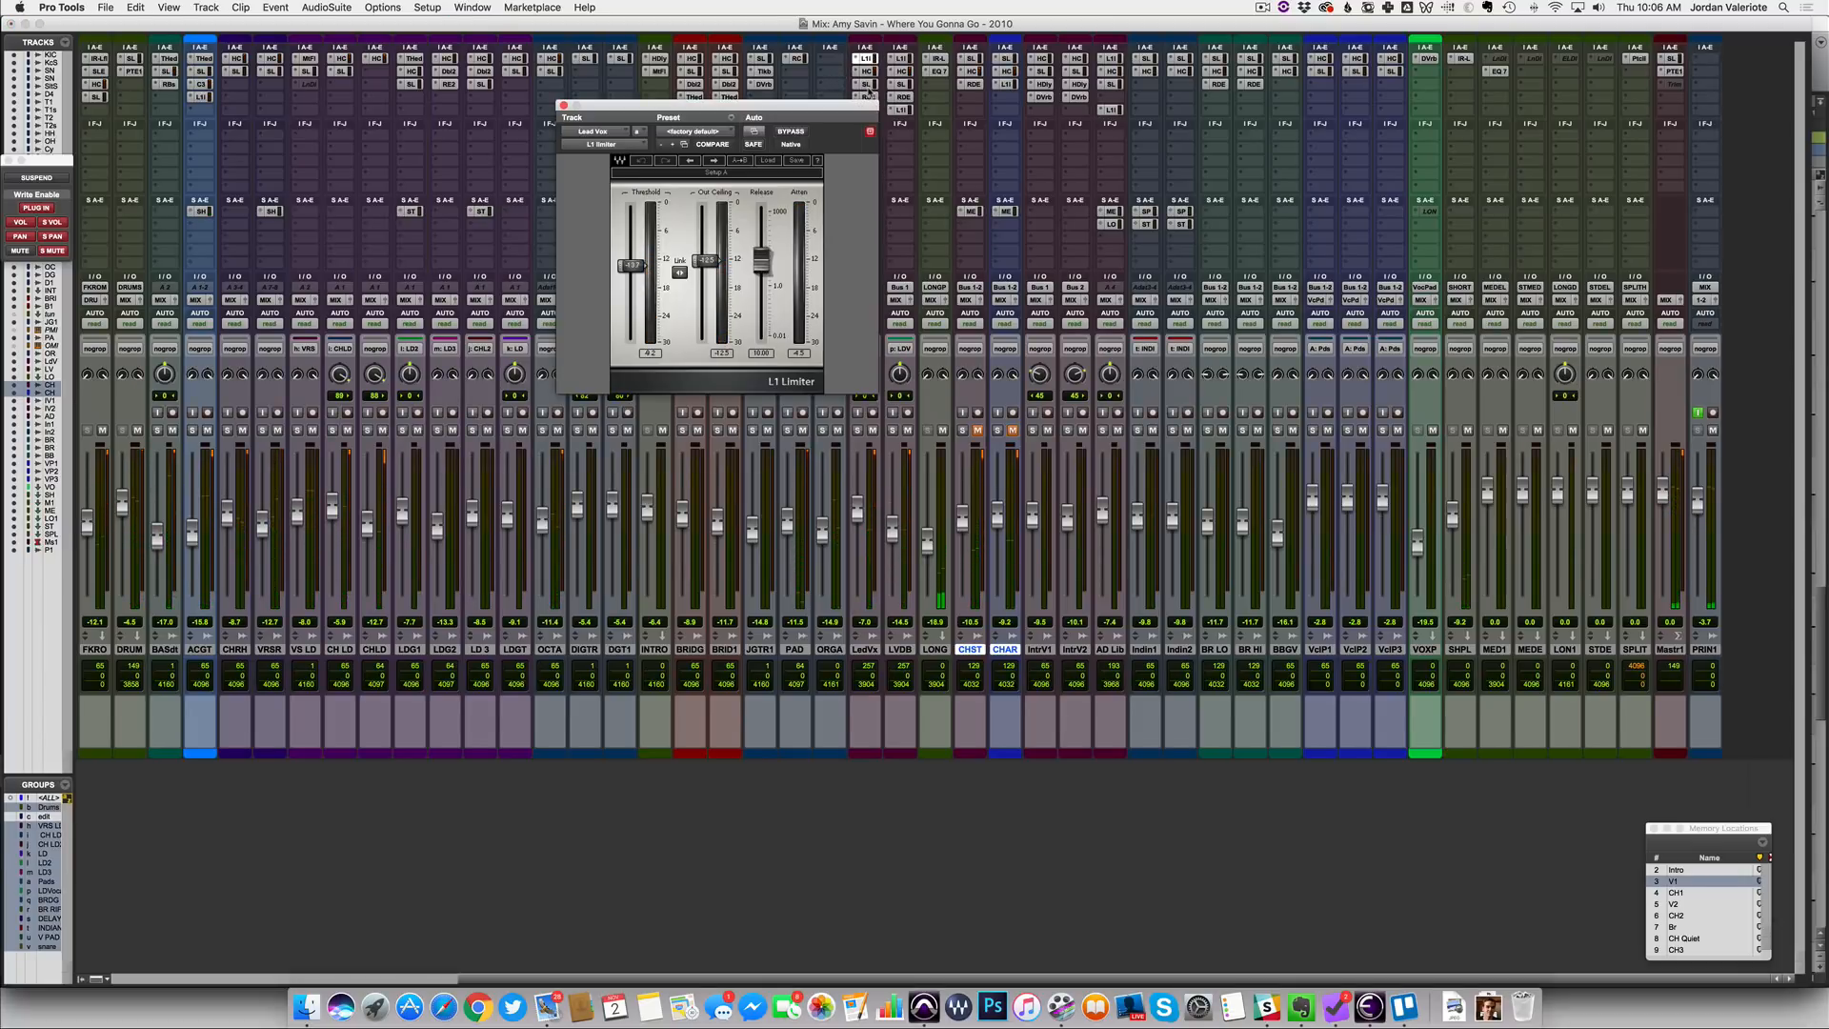
left_click_drag(865, 95, 866, 63)
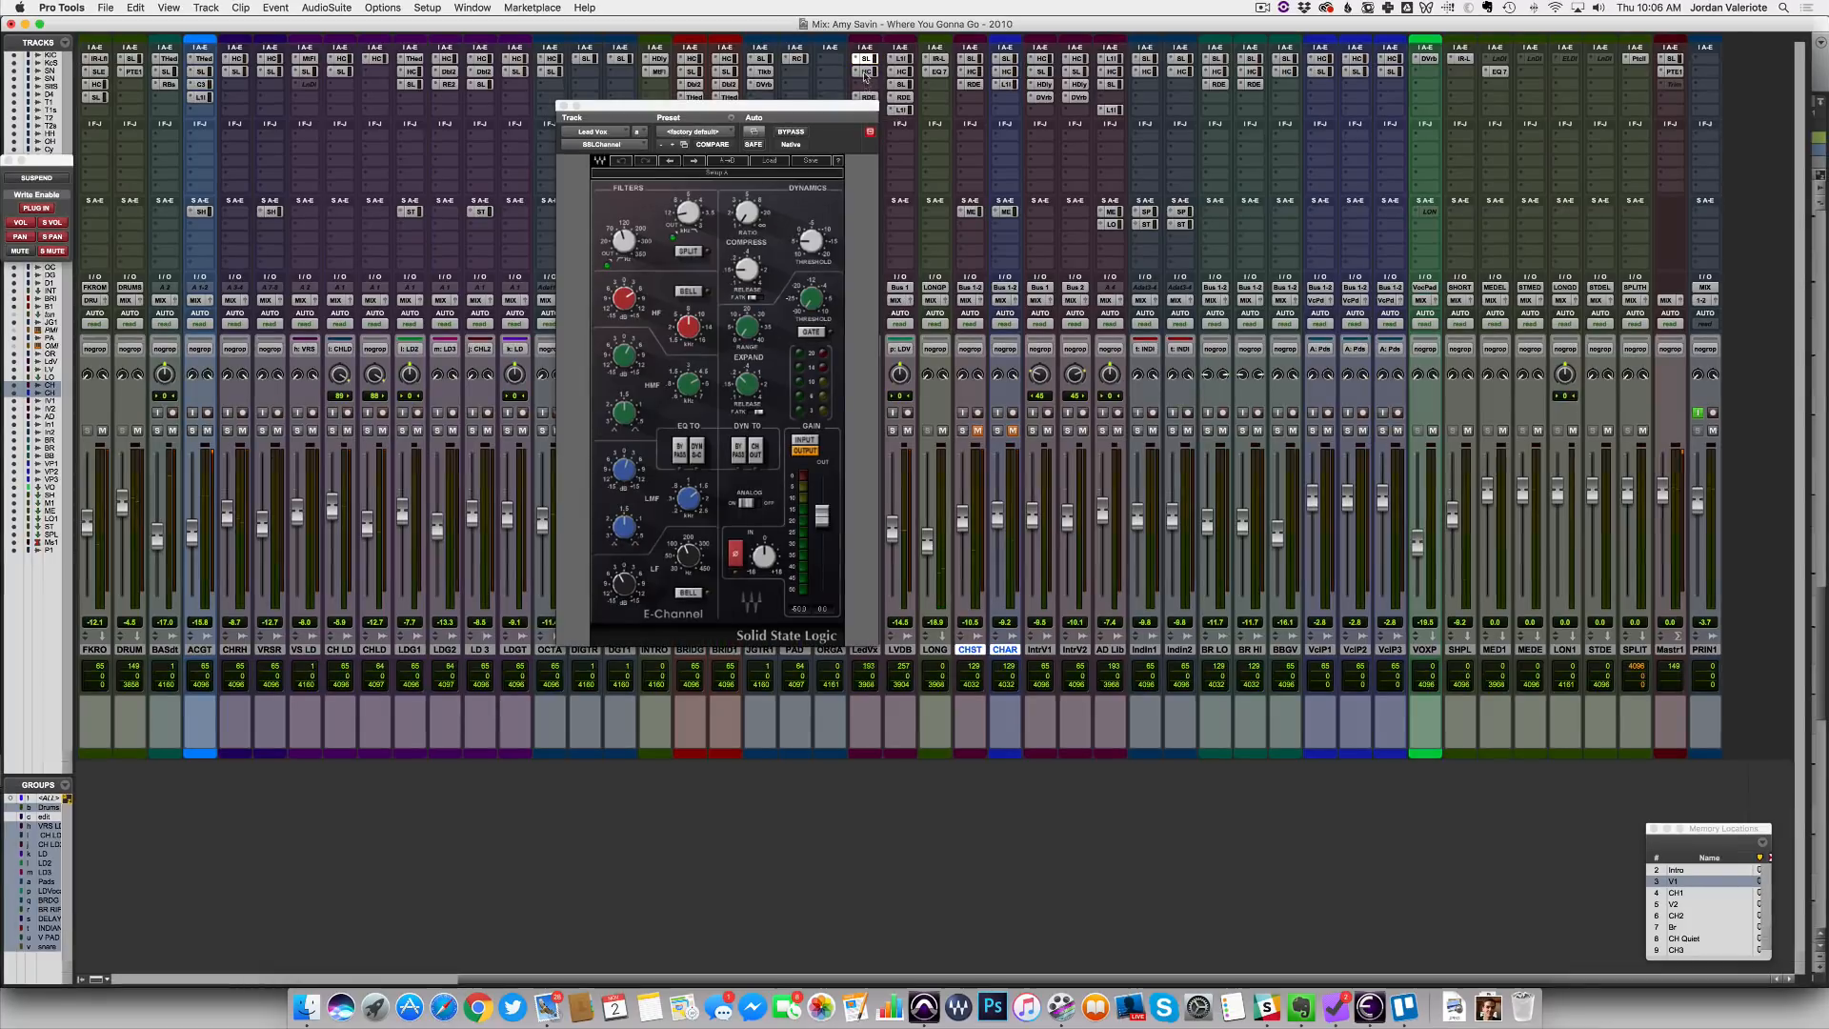
Replace the H-Comp on the Lead Vox track with the CLA-76 compressor and load its Bluey preset In Your Face Vocal
left_click(858, 73)
left_click(856, 73)
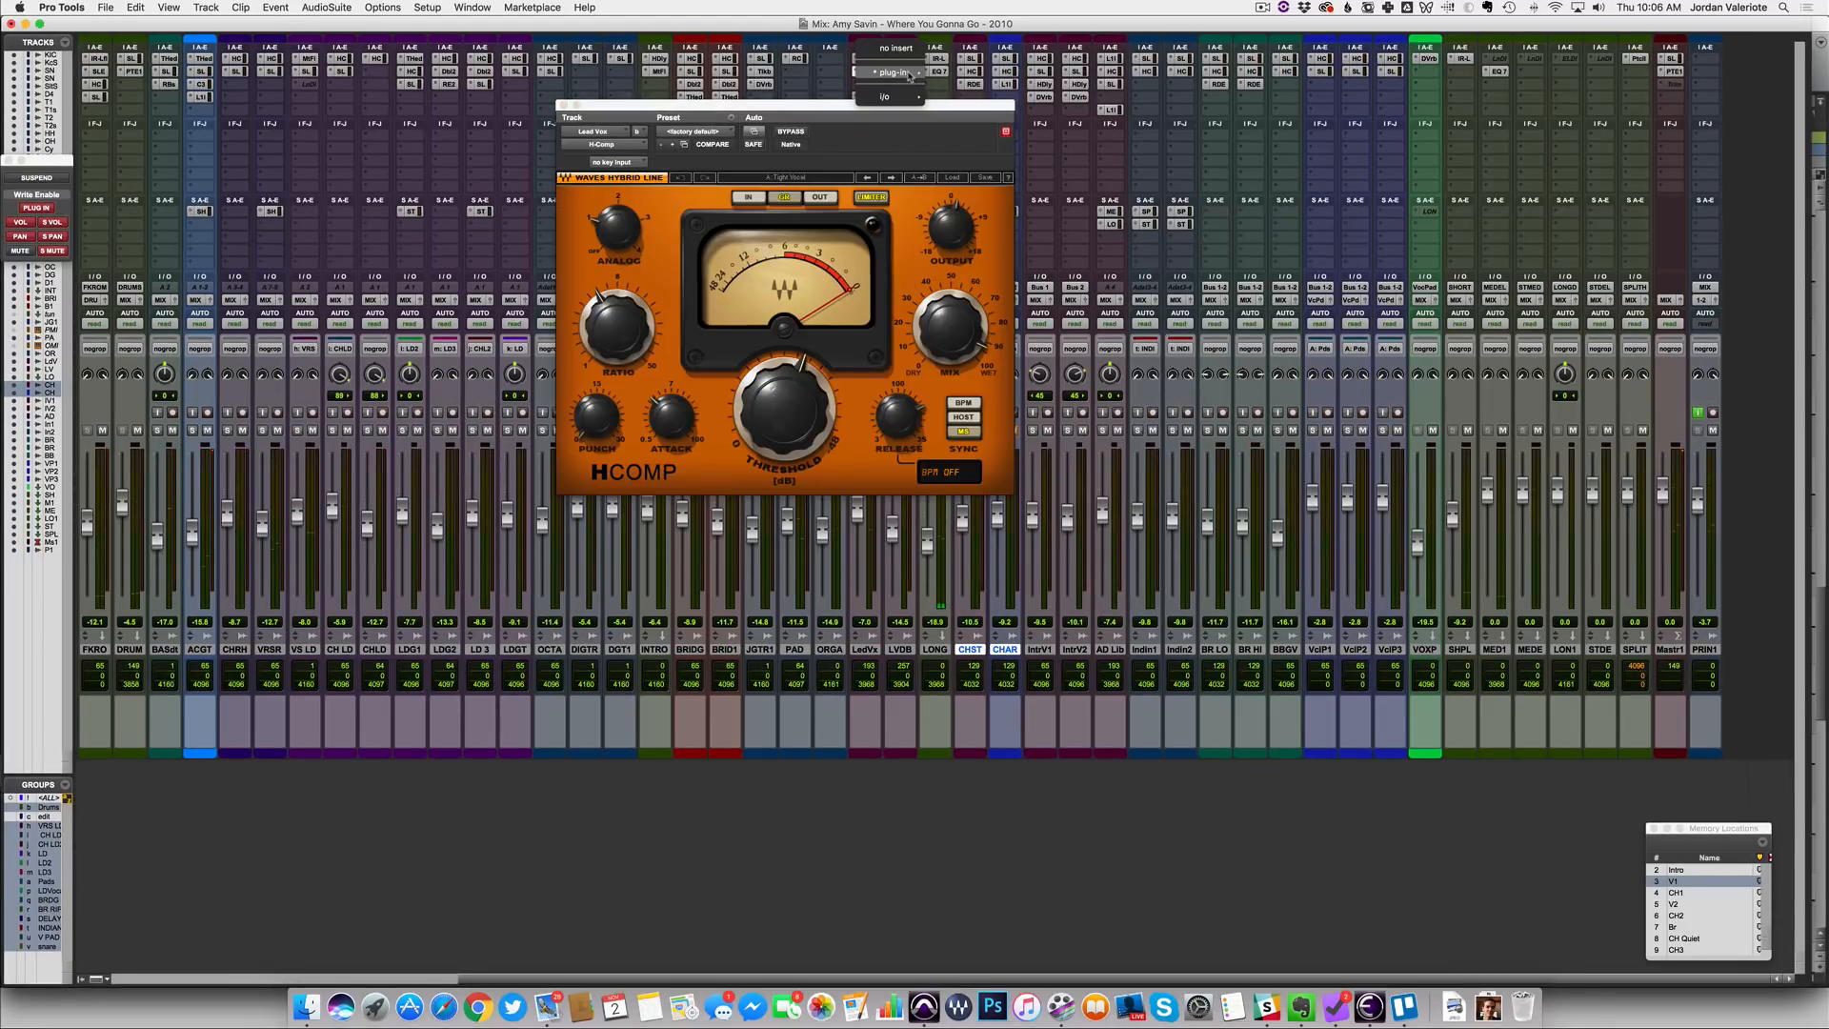
mouse_move(896, 75)
left_click(1002, 183)
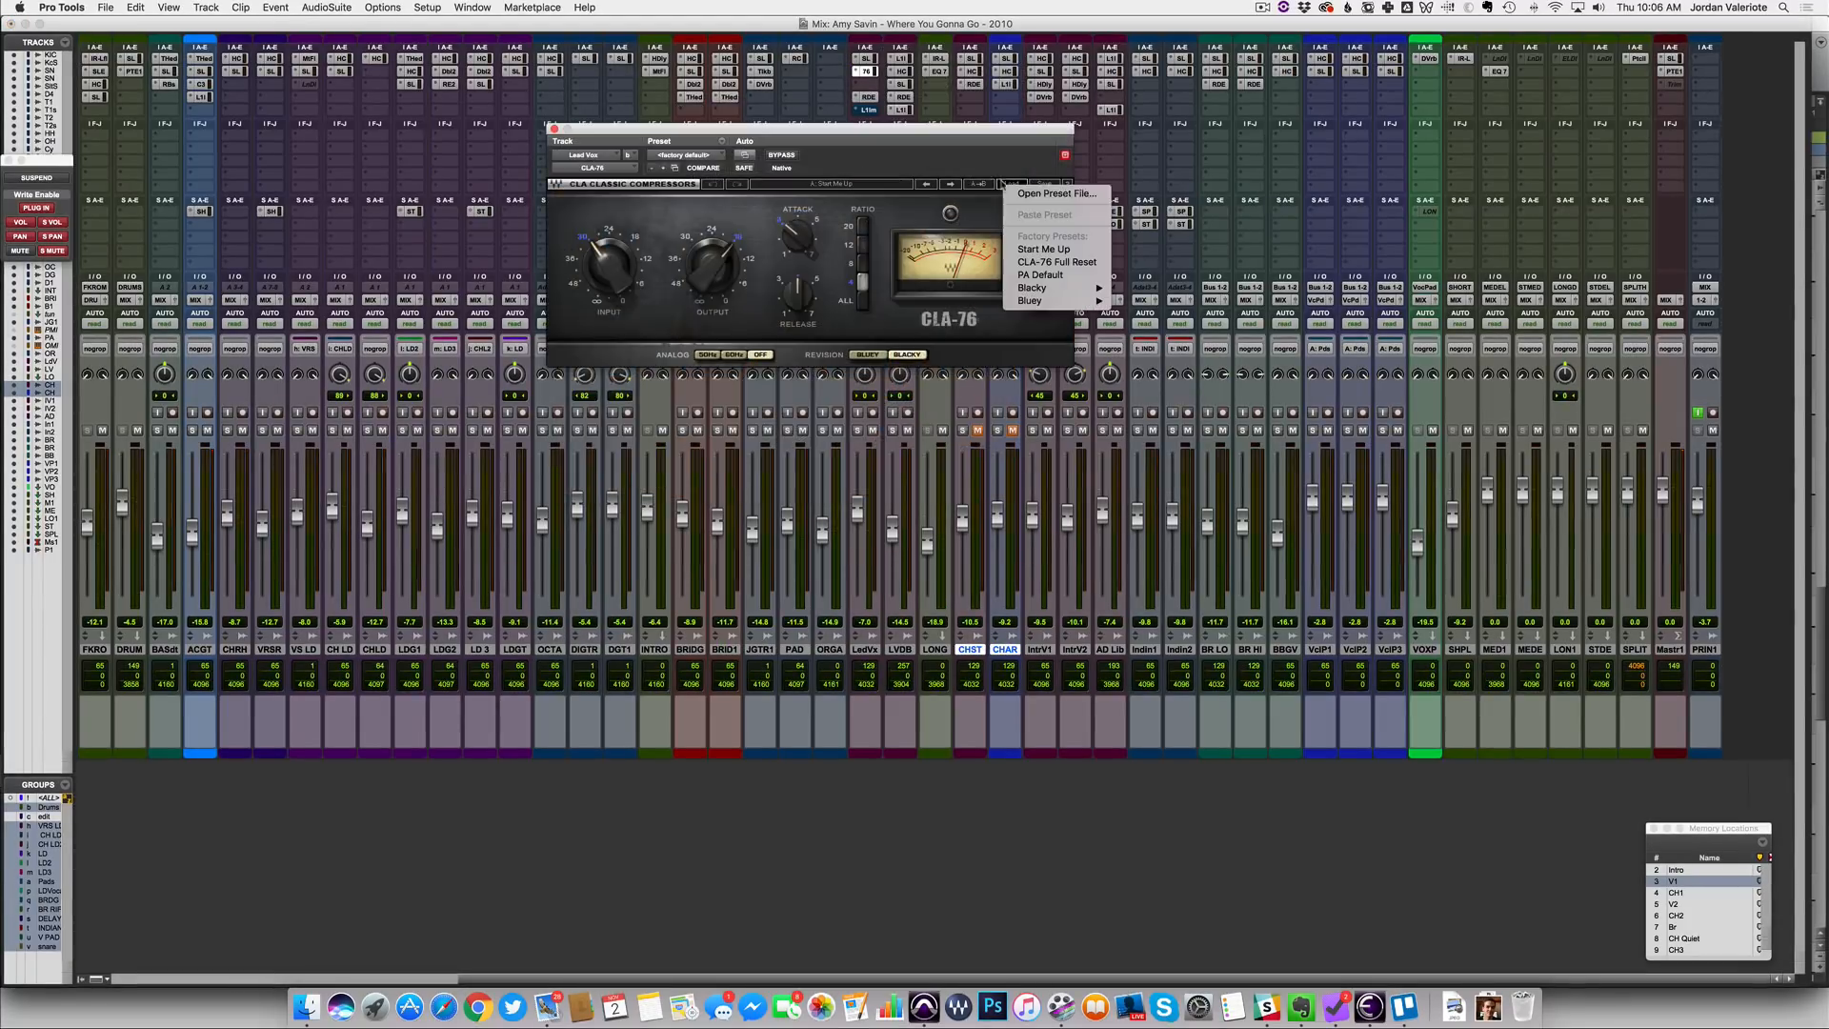
mouse_move(1058, 300)
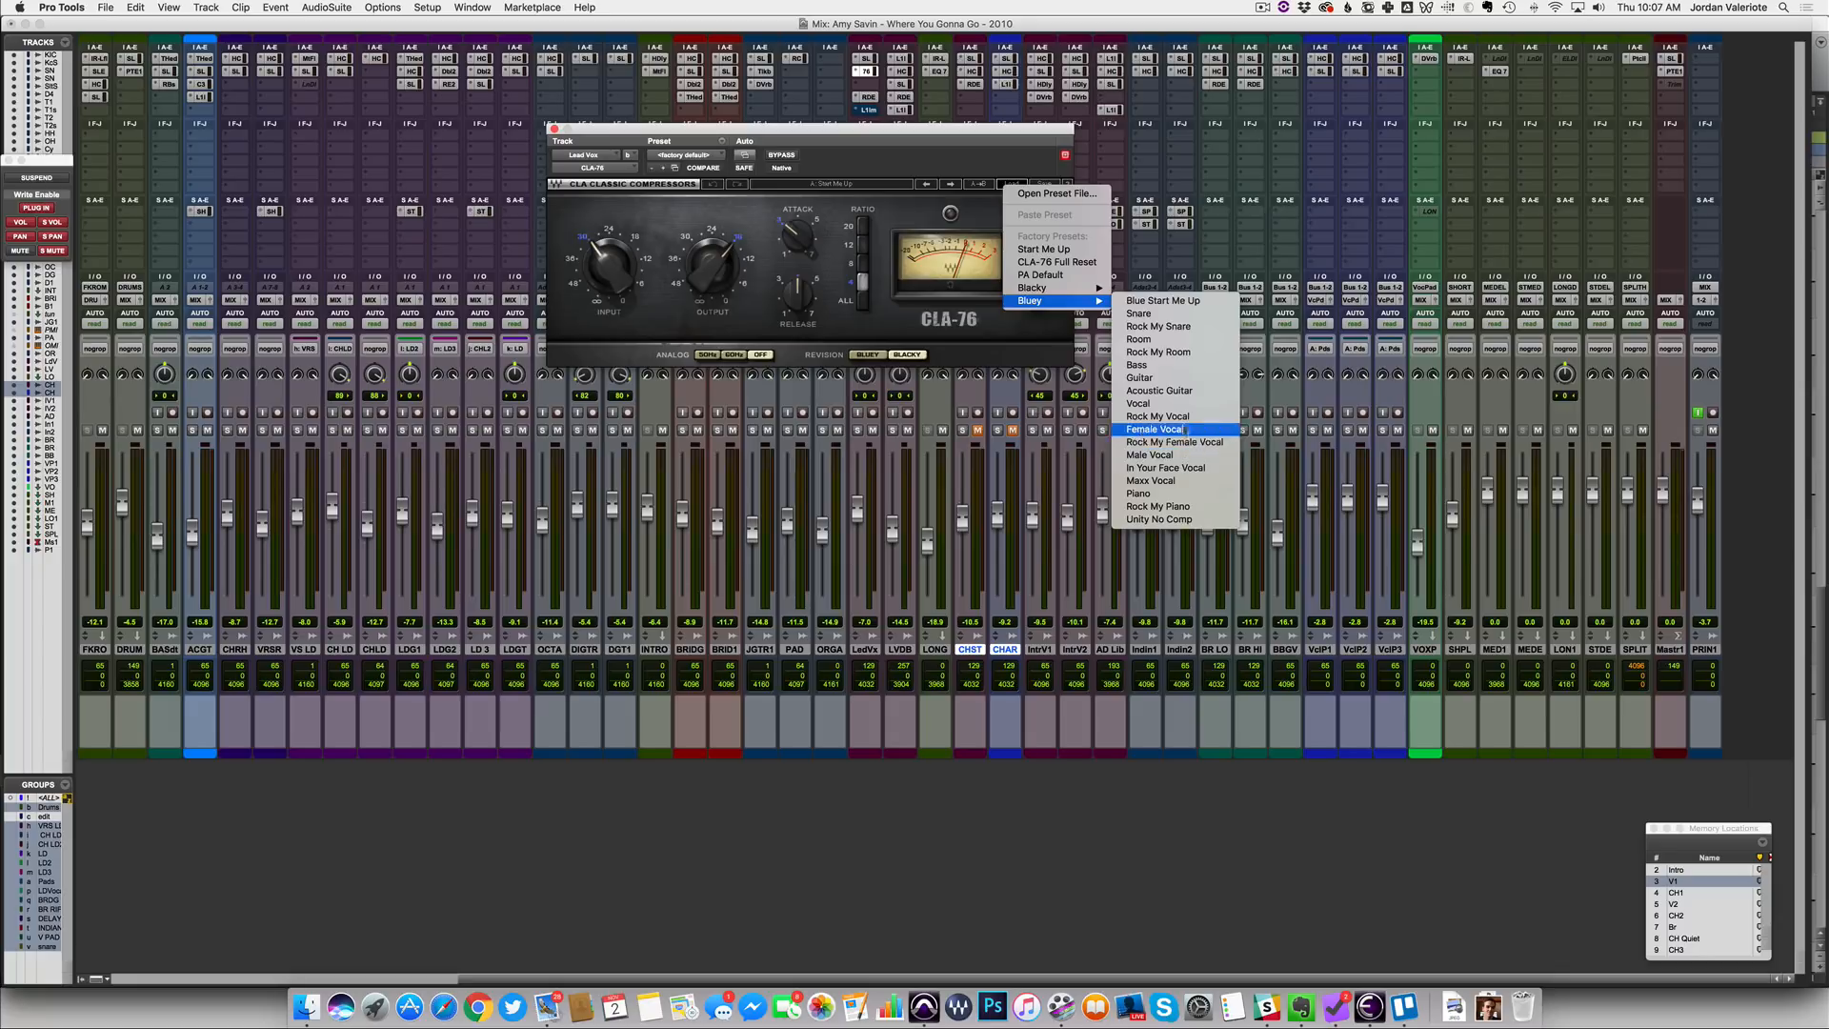
left_click(1172, 469)
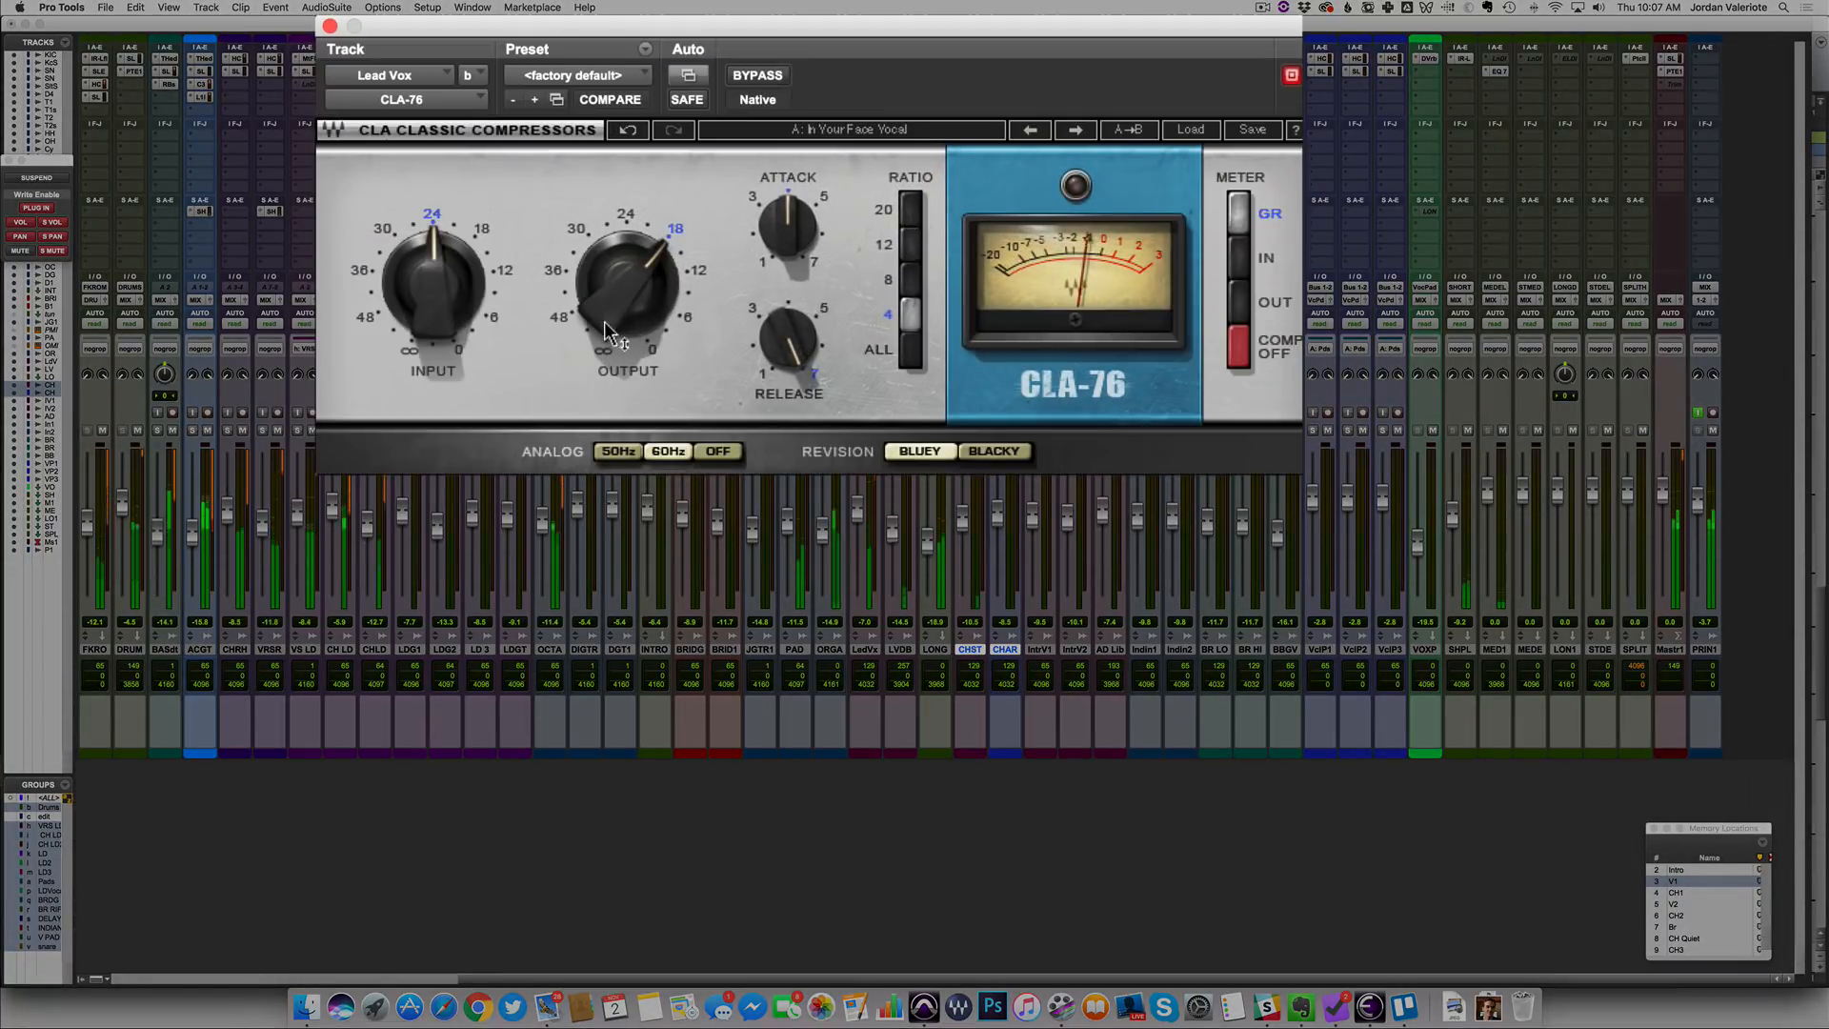
Raise the CLA-76 input on Lead Vox to -19.8 and lower its output to rebalance the vocal during playback
left_click_drag(607, 333, 606, 343)
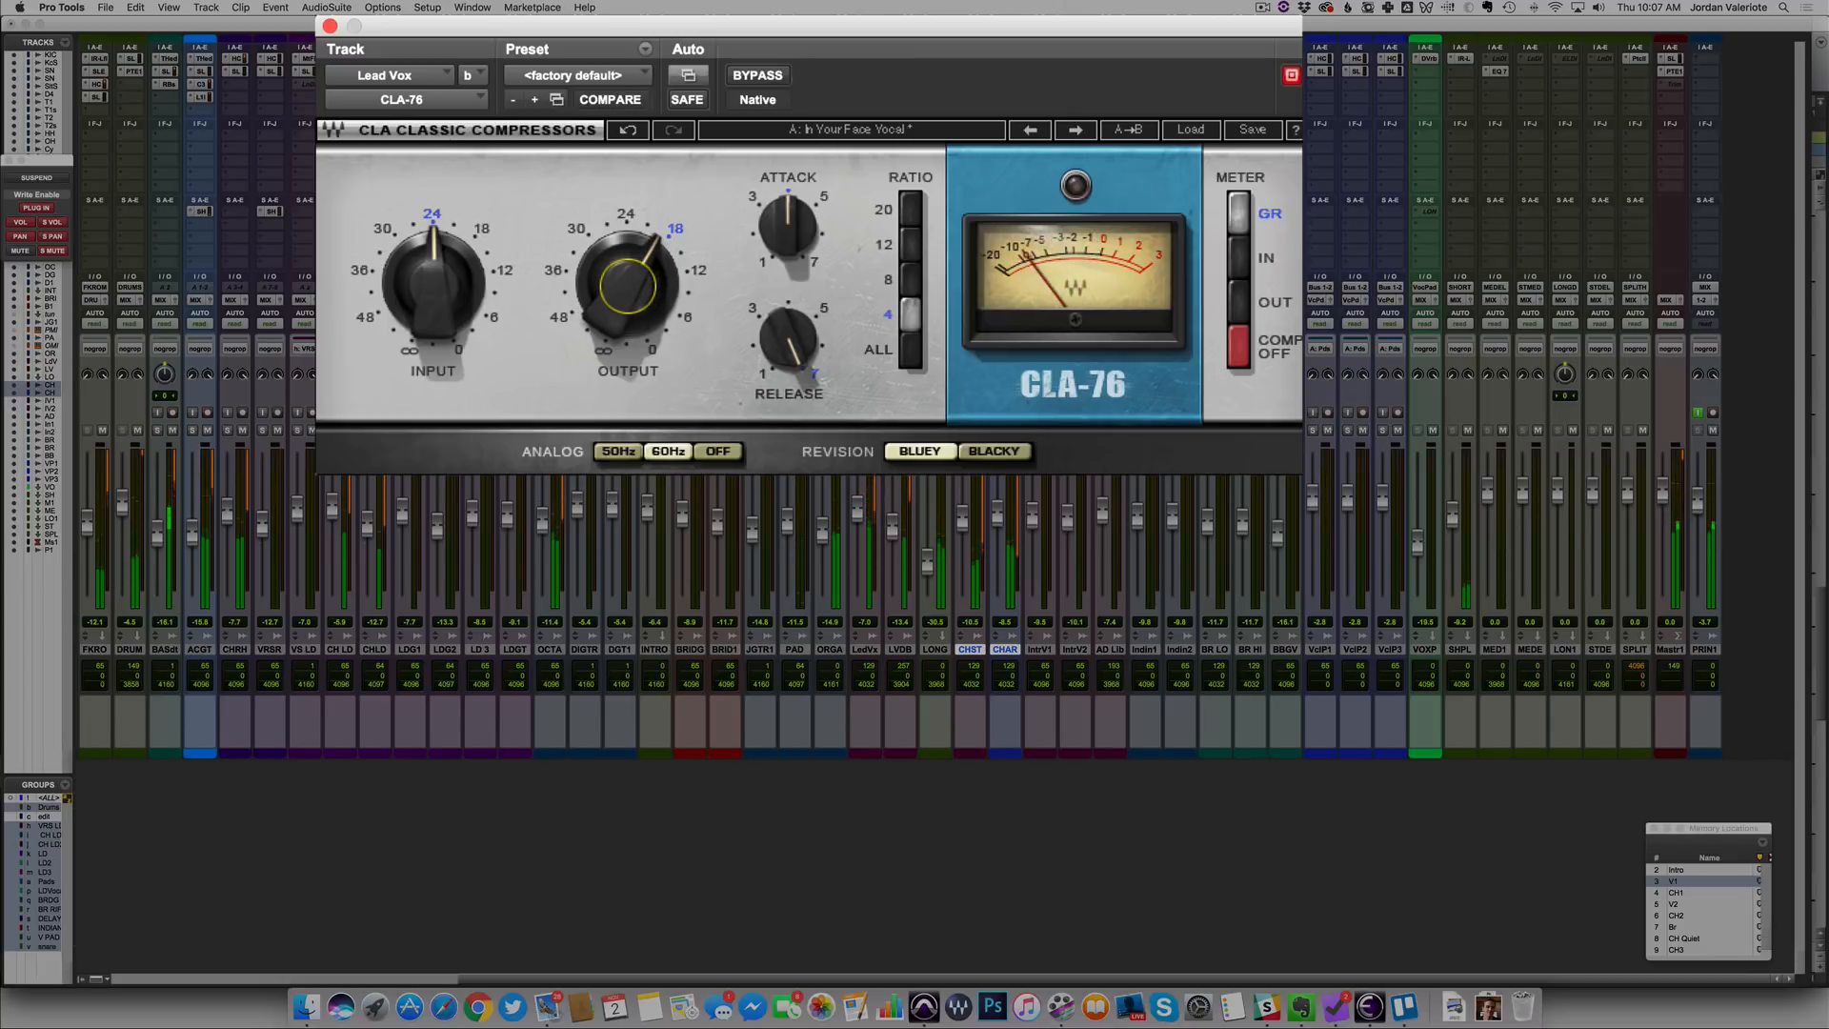
left_click_drag(433, 288, 433, 280)
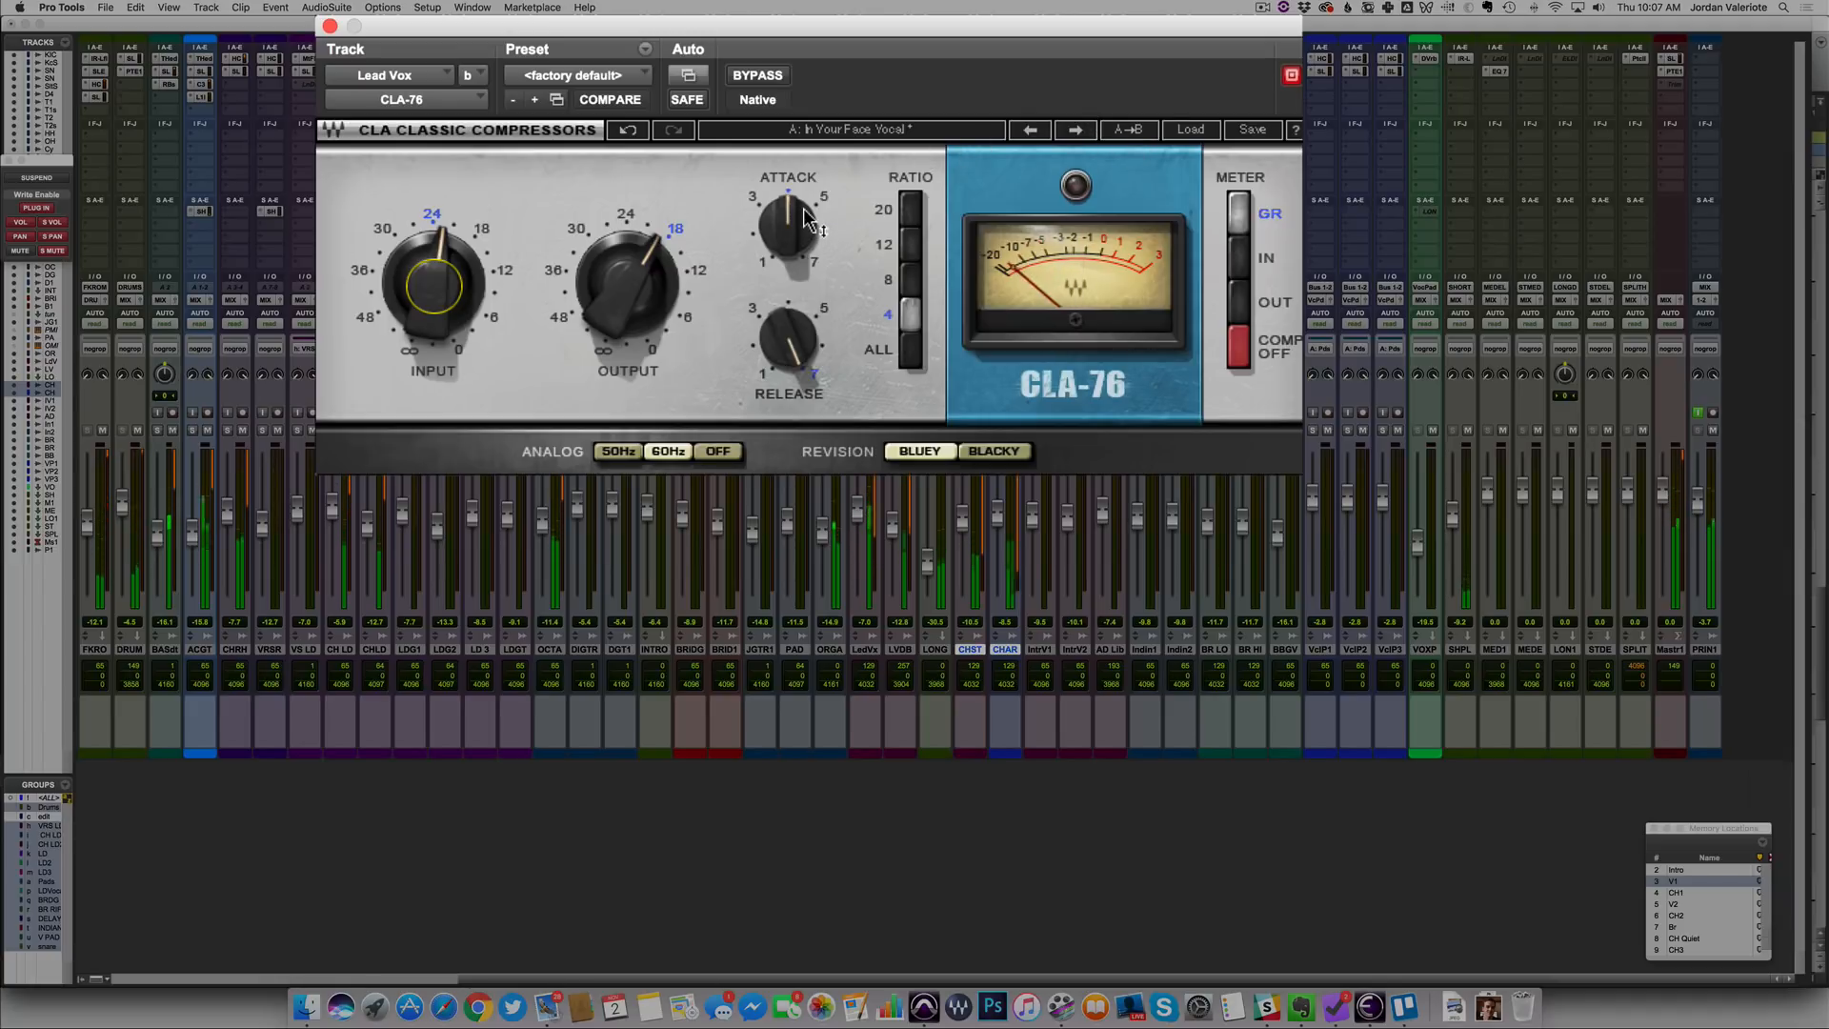
left_click_drag(436, 281, 433, 278)
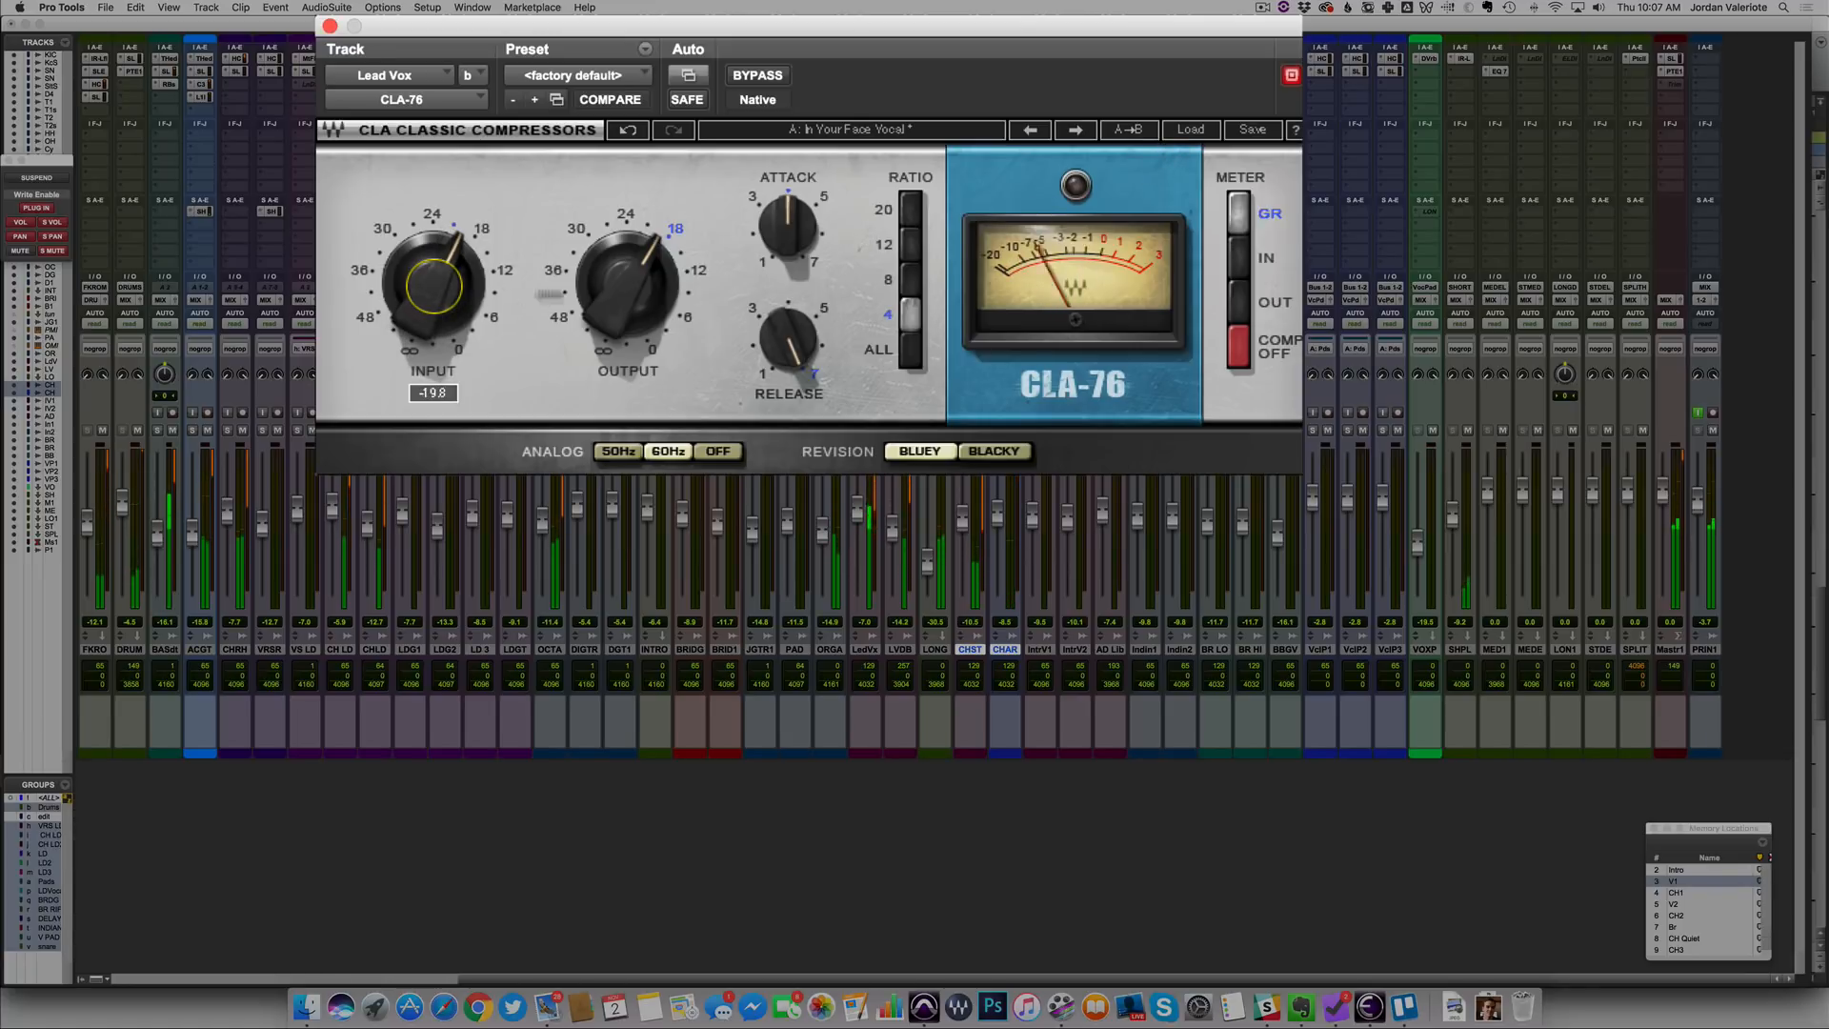
left_click_drag(629, 290, 648, 286)
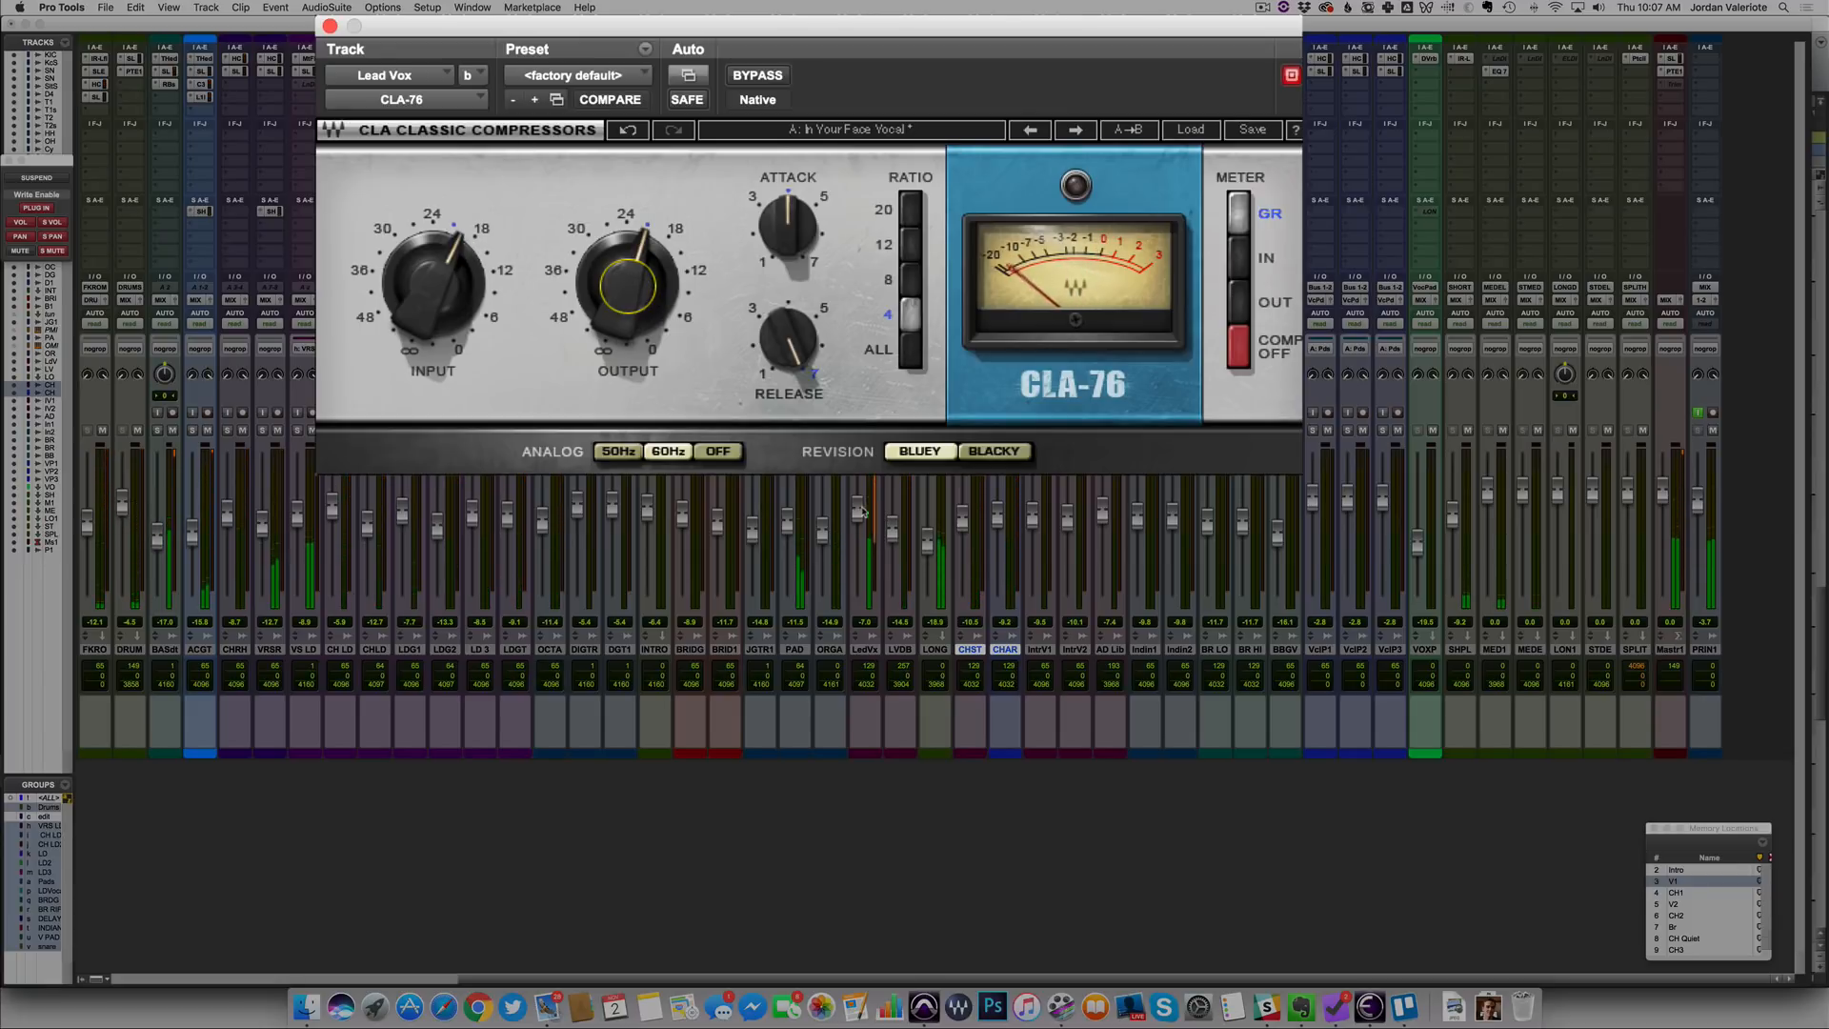
left_click_drag(861, 510, 860, 515)
Load the Bluey preset Female Vocal in the Lead Vox CLA-76 and raise its input to -23.9
left_click(1012, 184)
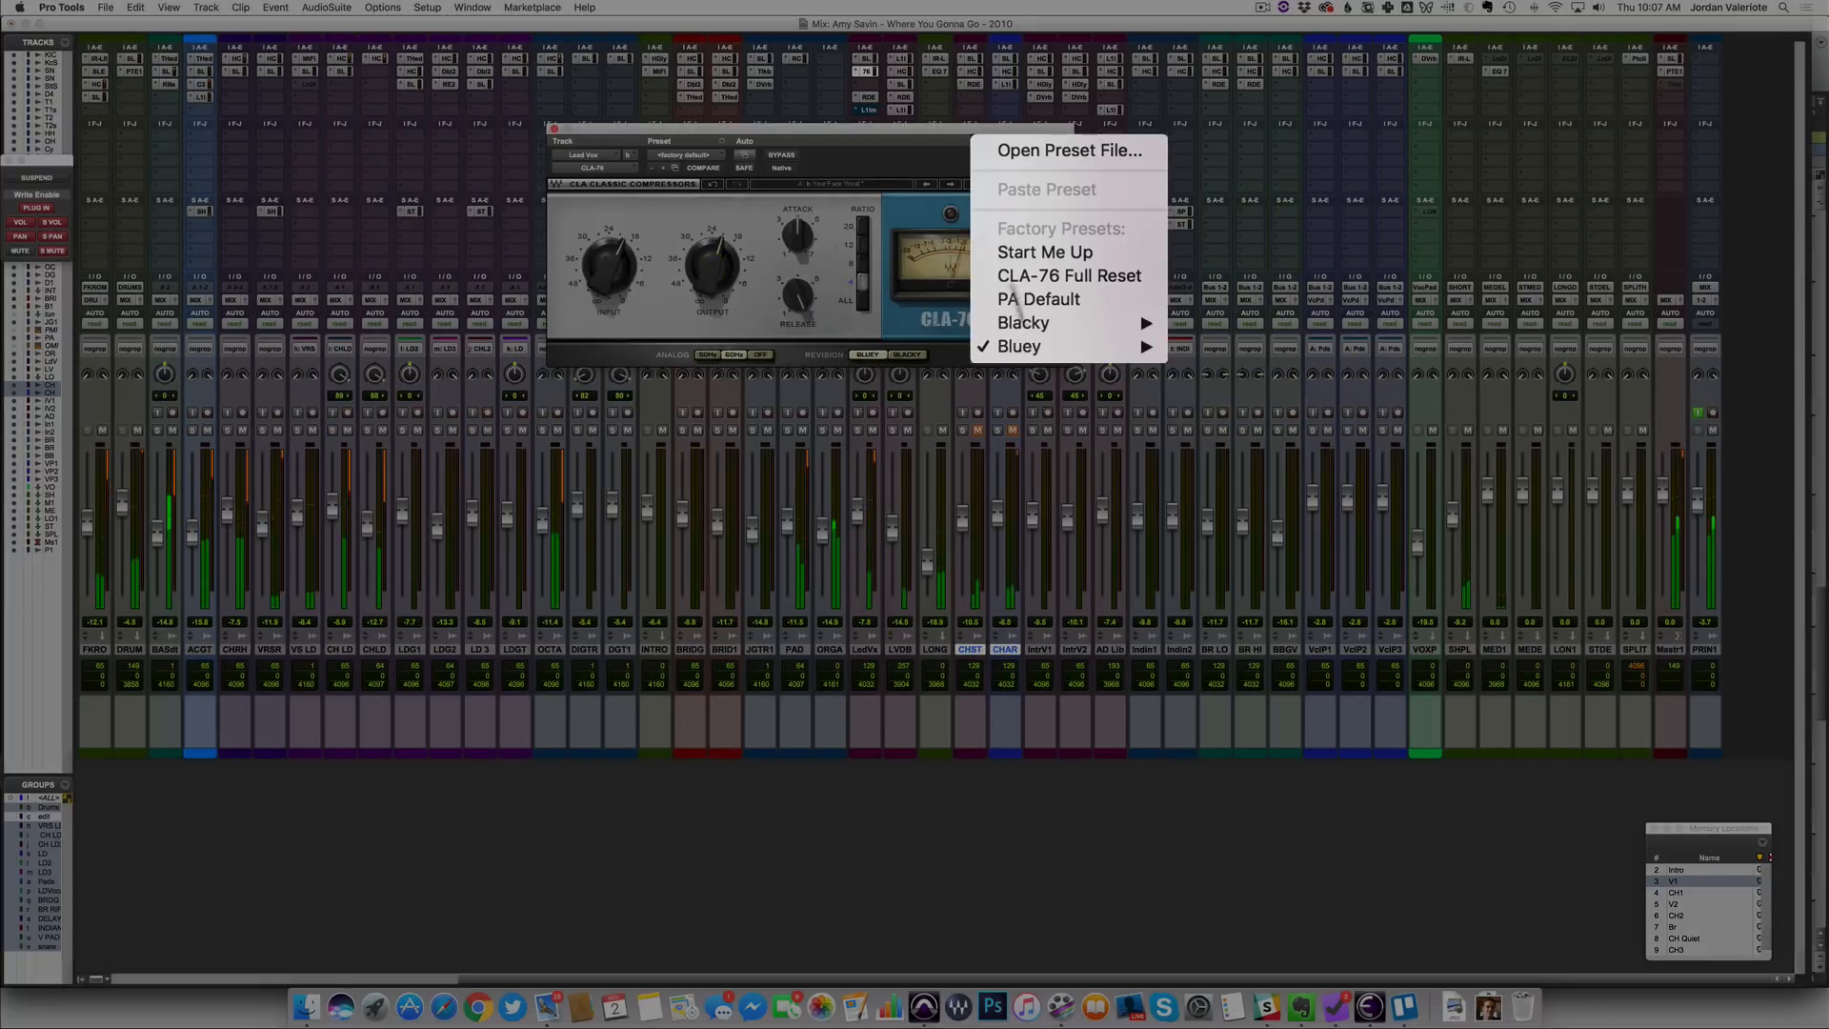
mouse_move(1043, 302)
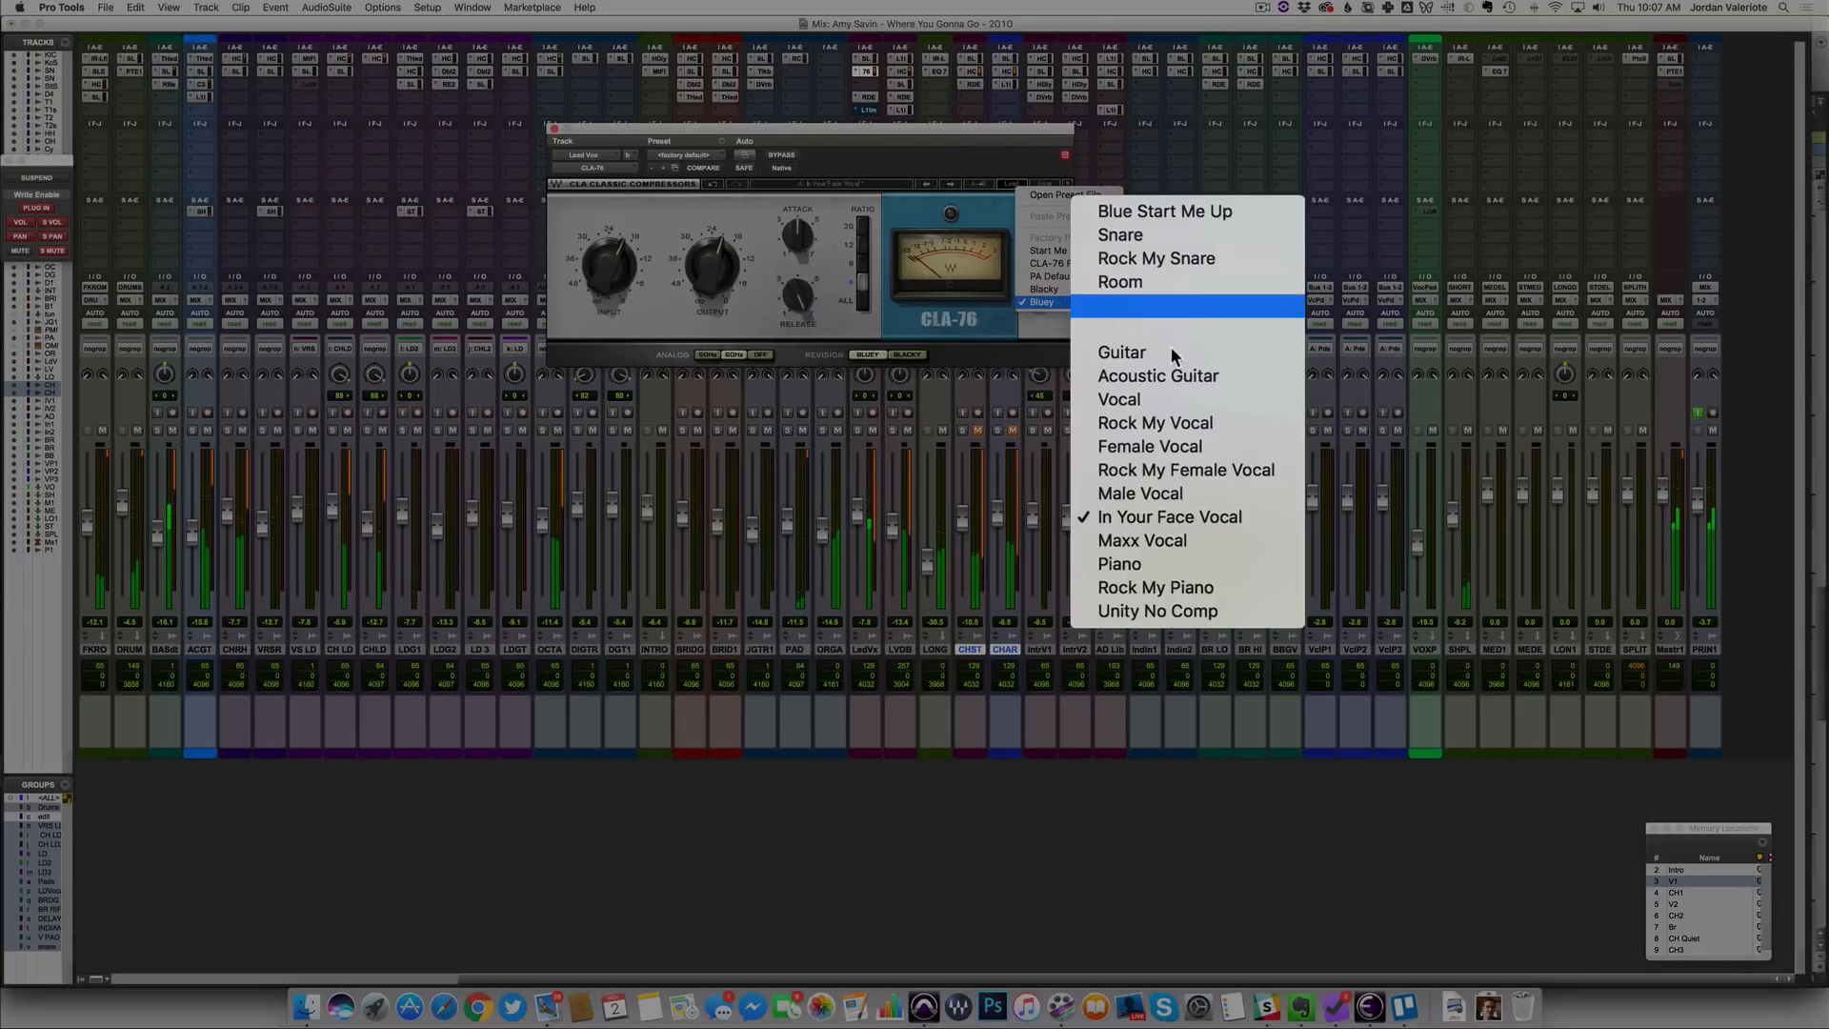
left_click(1158, 446)
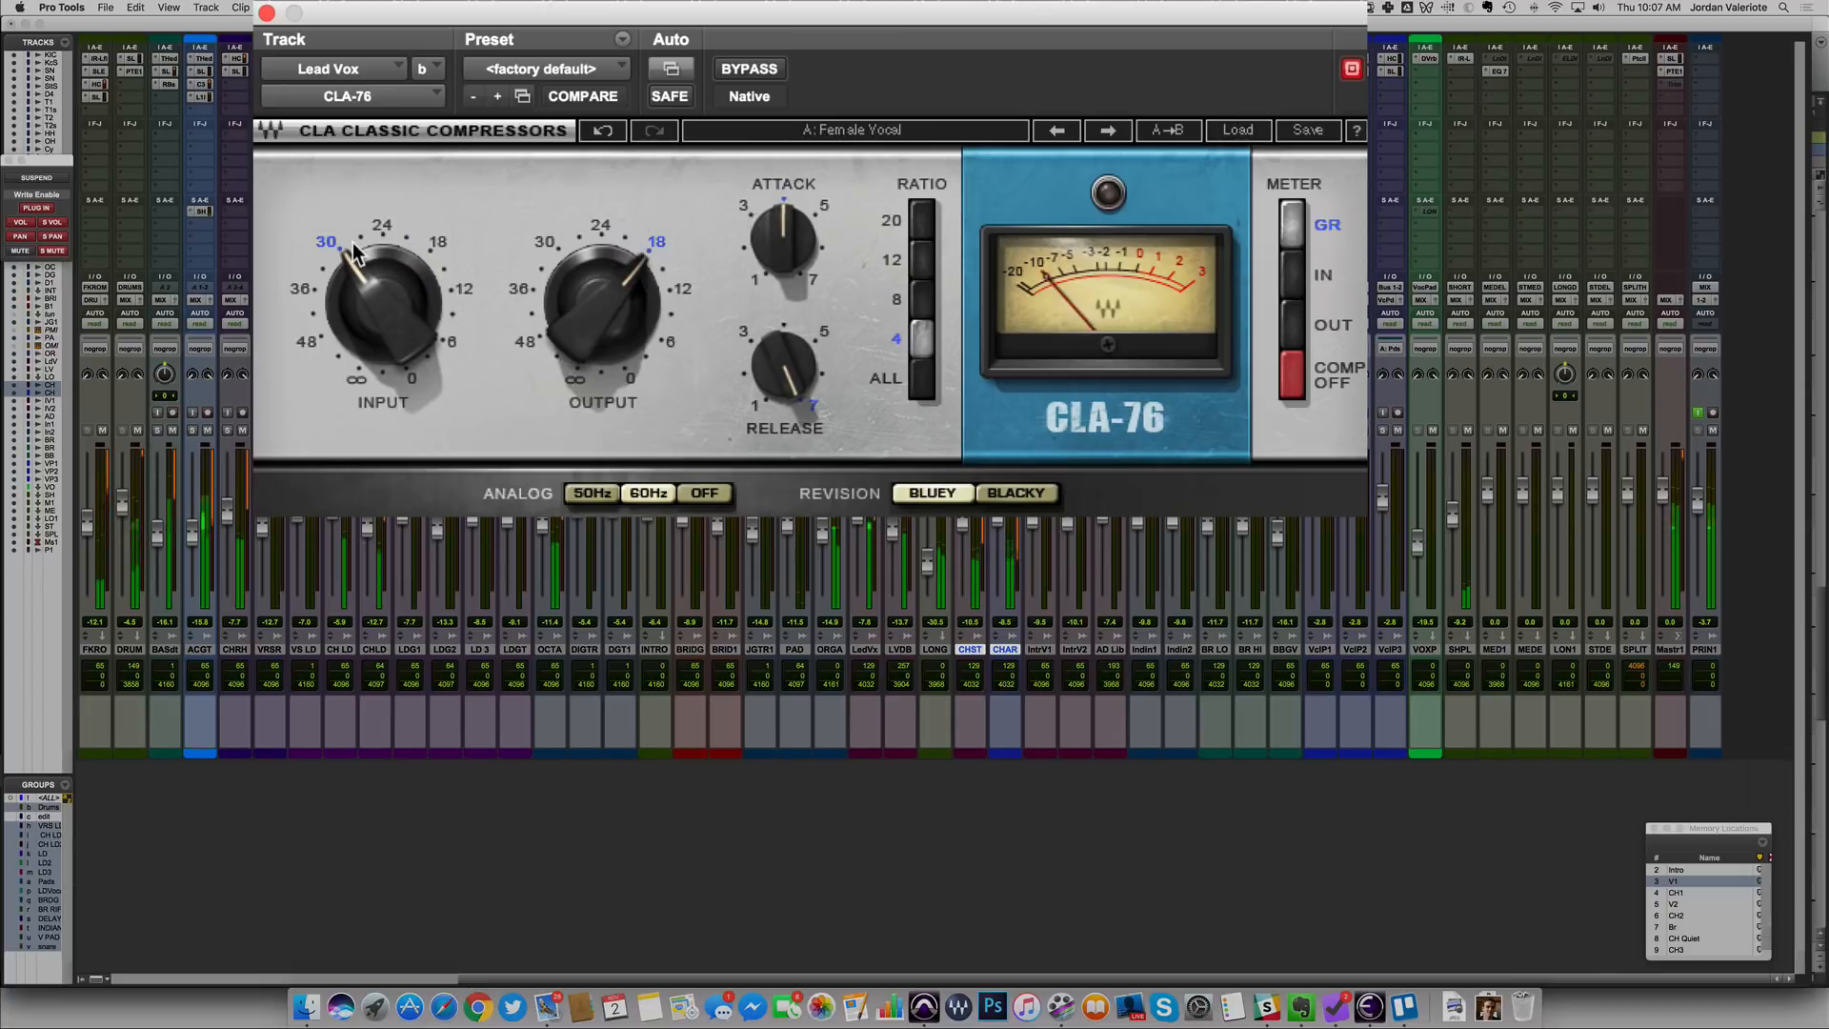
left_click_drag(381, 295, 381, 270)
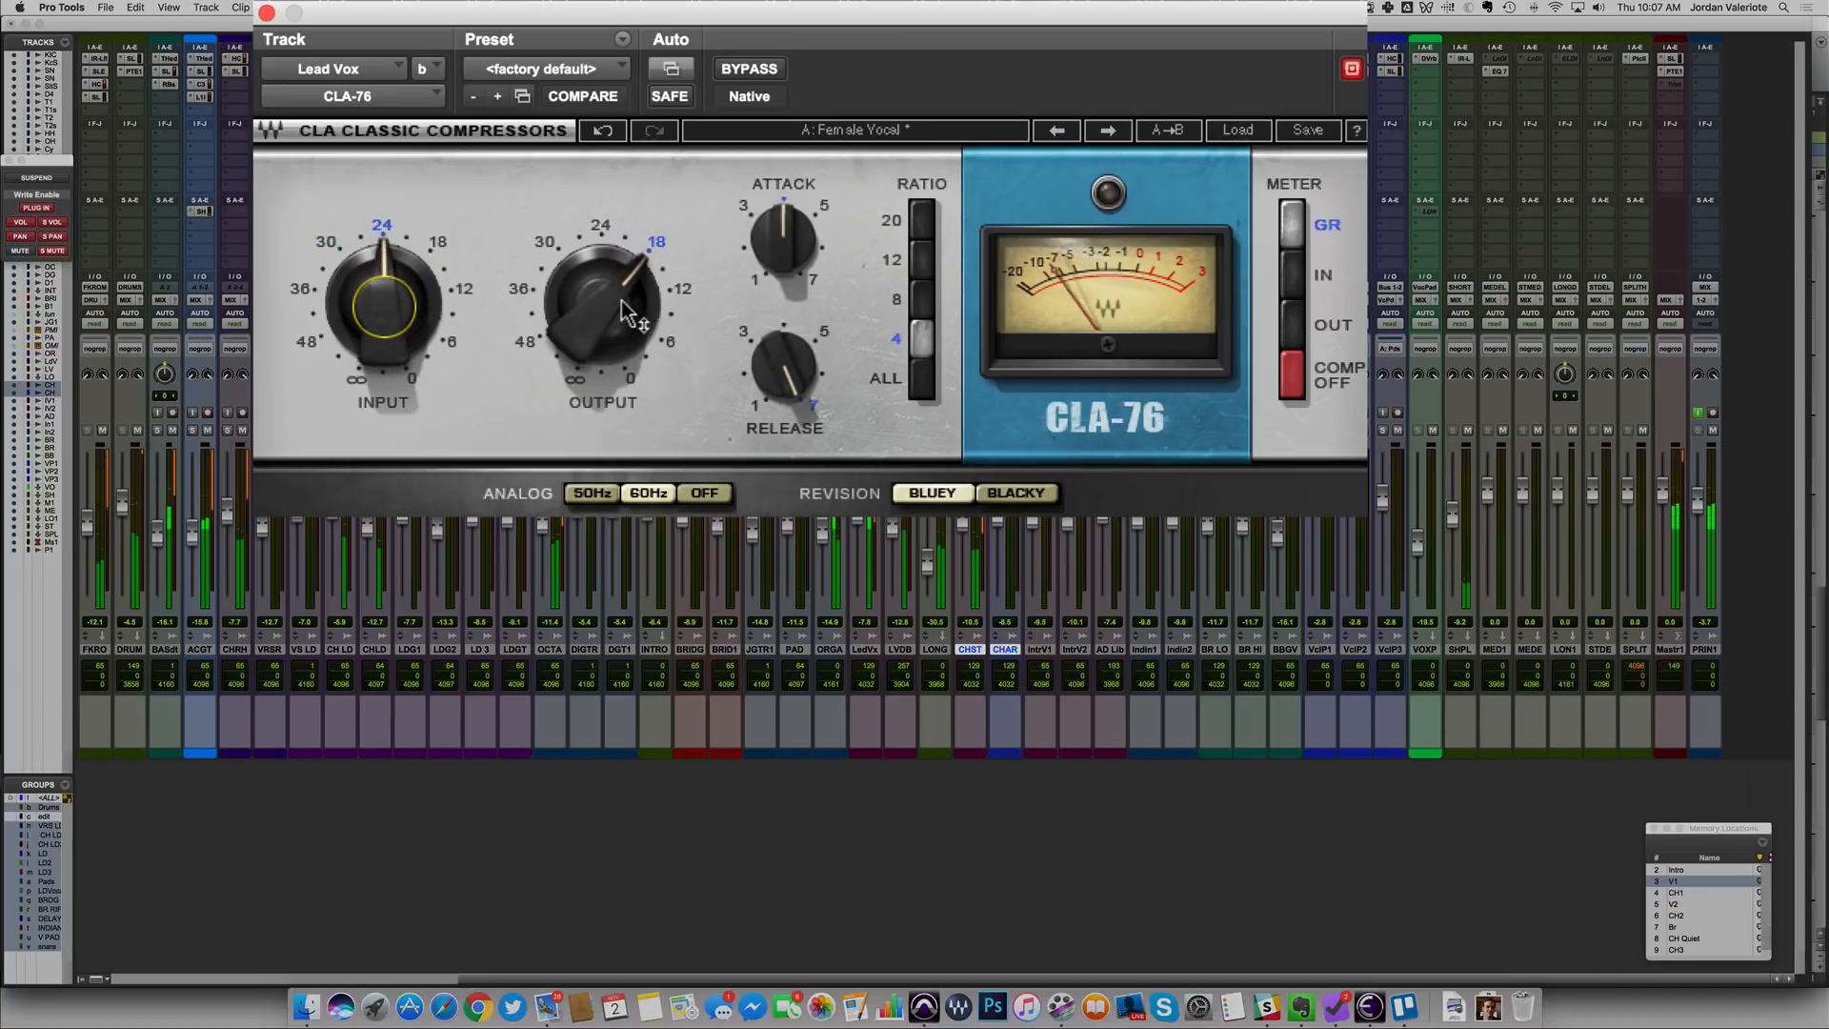
mouse_move(624, 310)
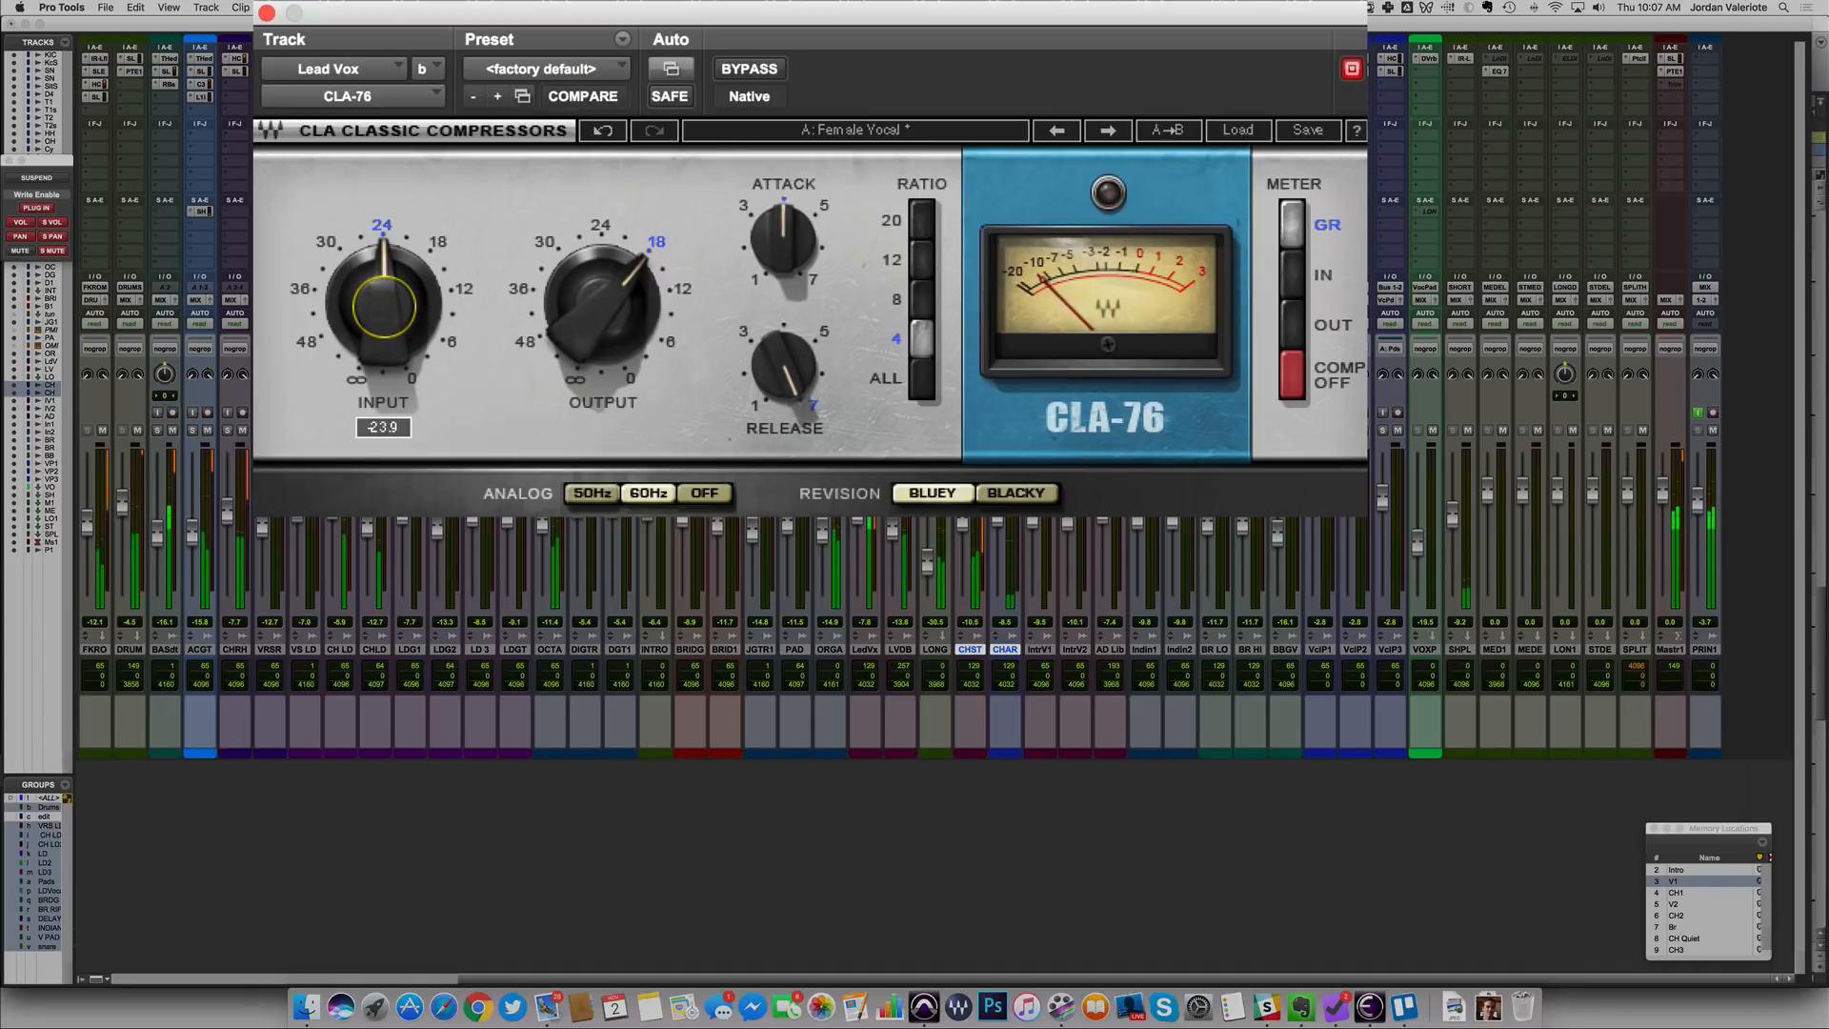
Raise the CLA-76 input further and lower its output while playing the vocal from the V2 memory location, and close the plug-in
left_click_drag(384, 364, 386, 352)
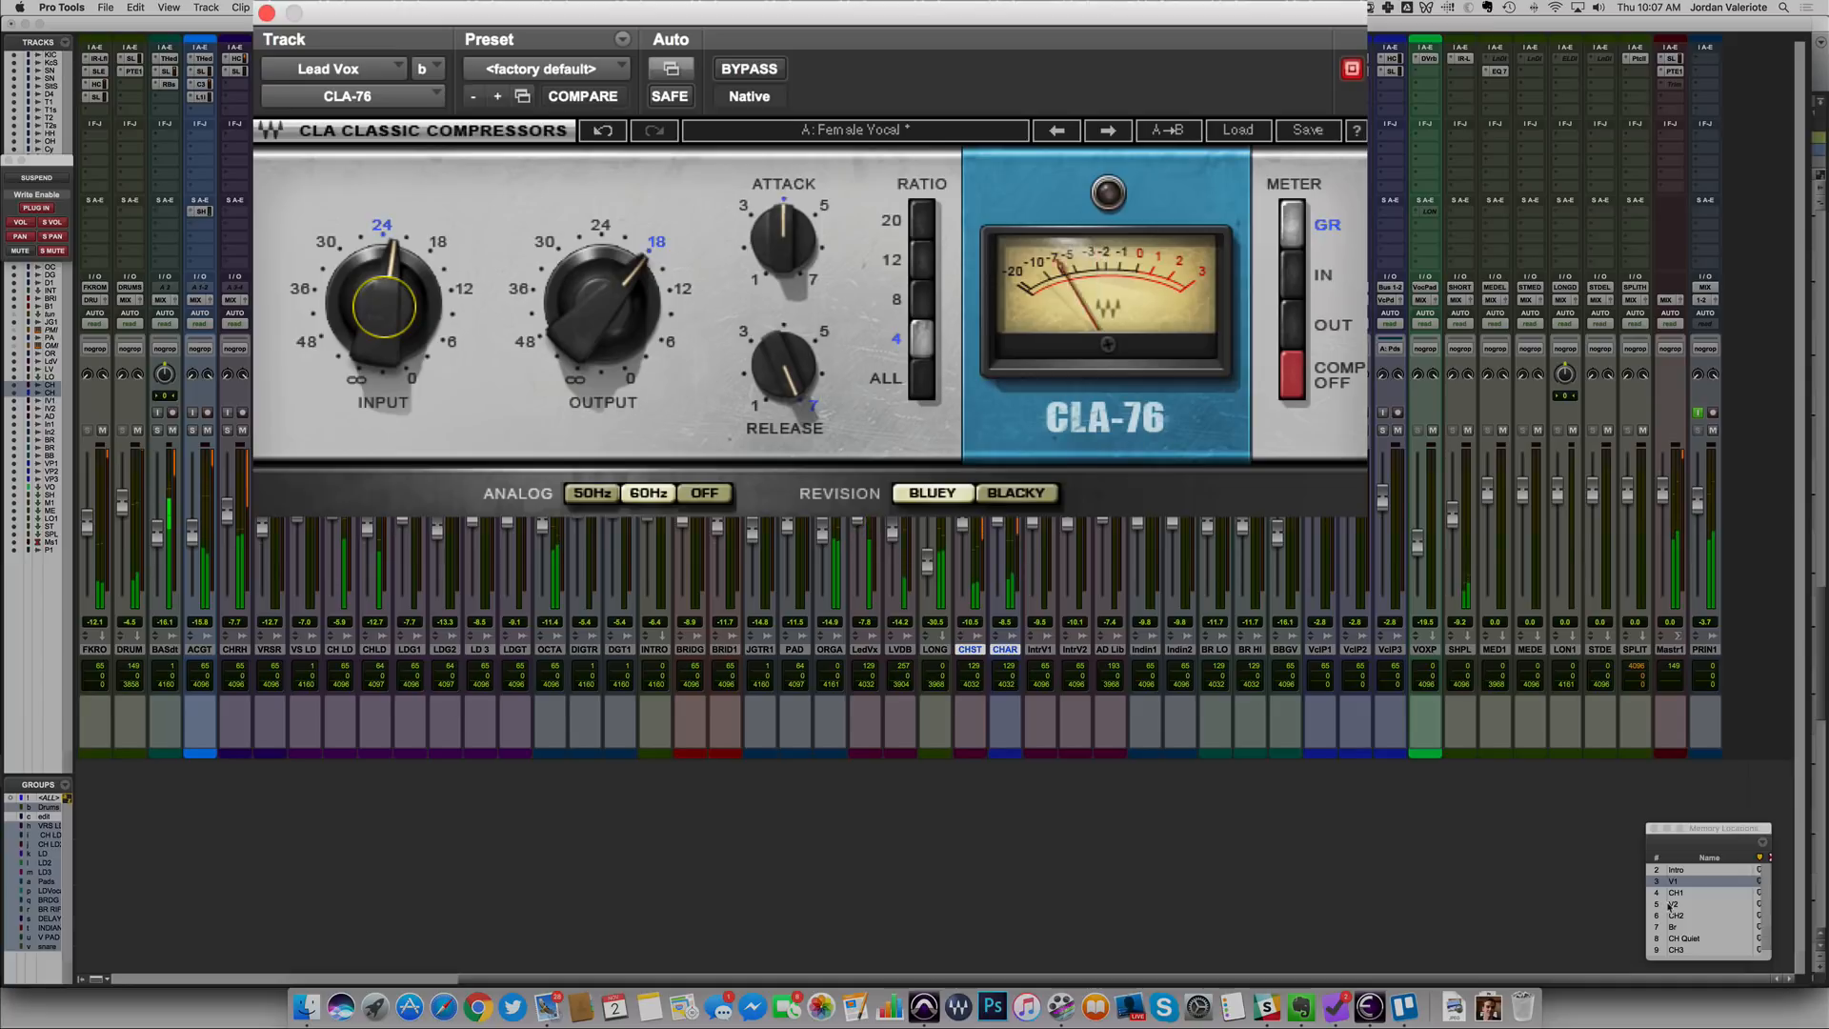
left_click_drag(576, 269, 575, 278)
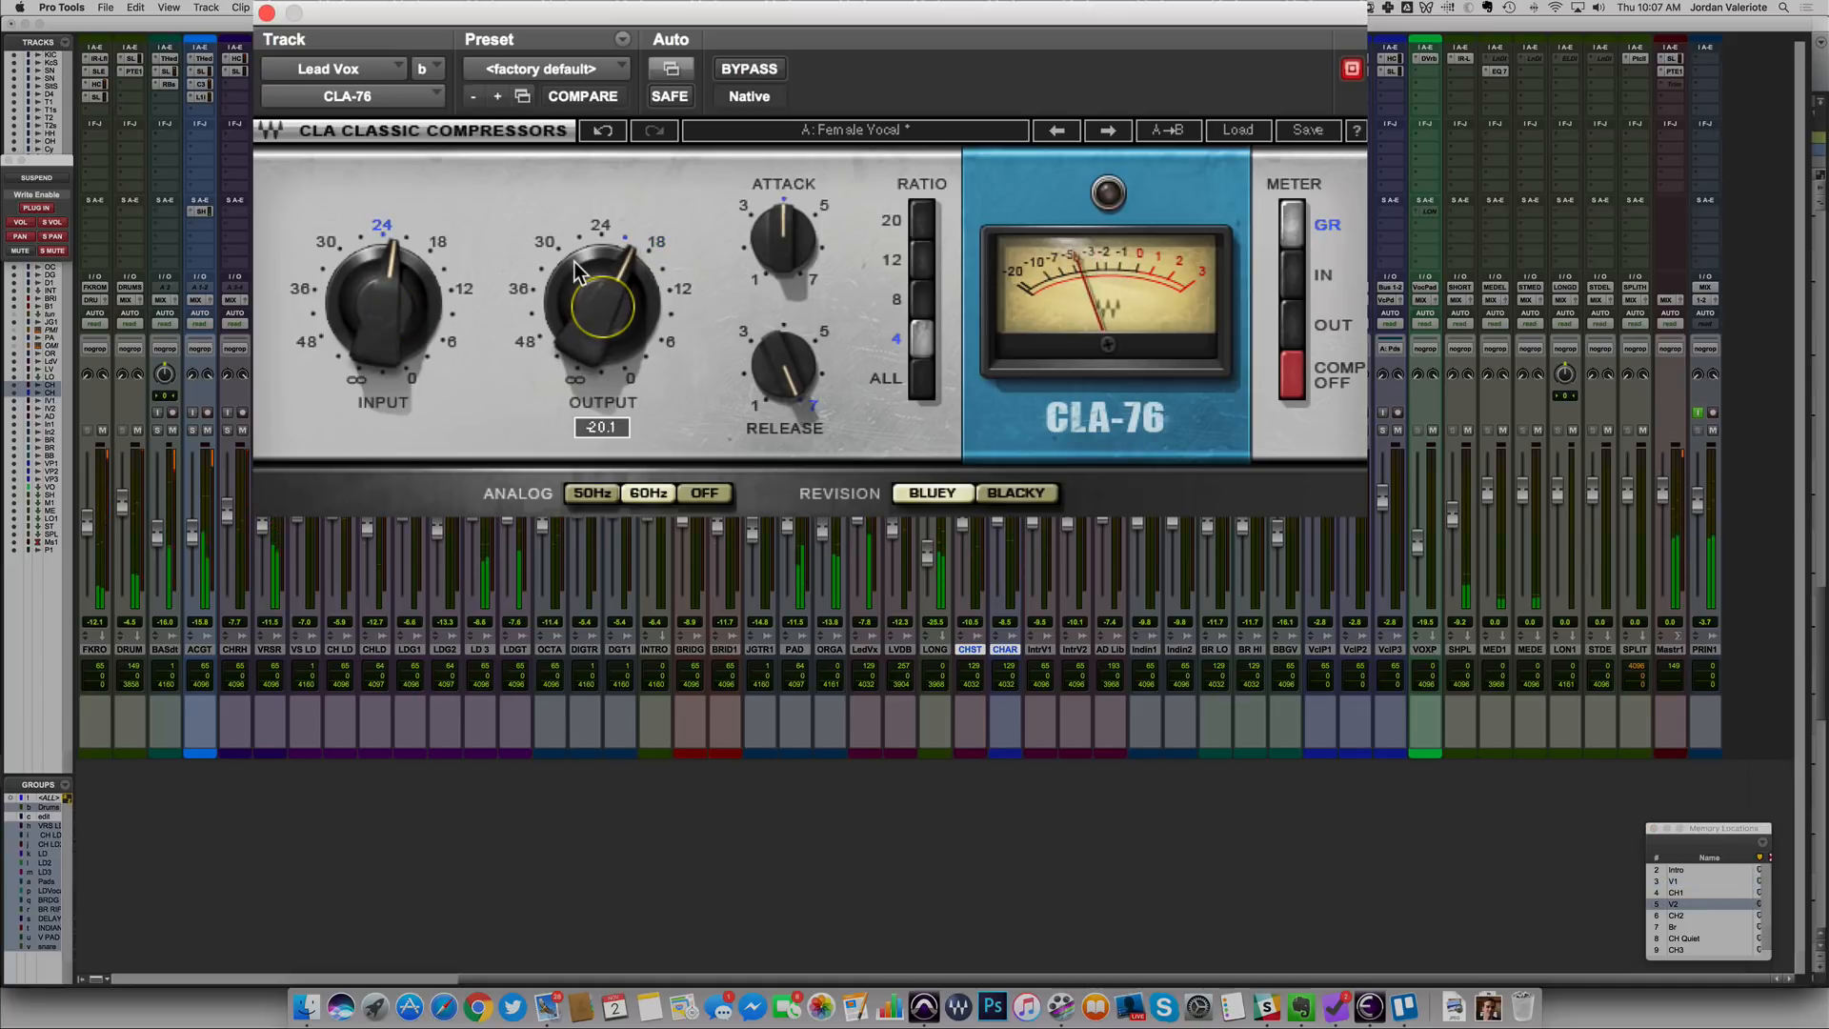
left_click_drag(387, 291, 386, 278)
left_click_drag(595, 292, 595, 299)
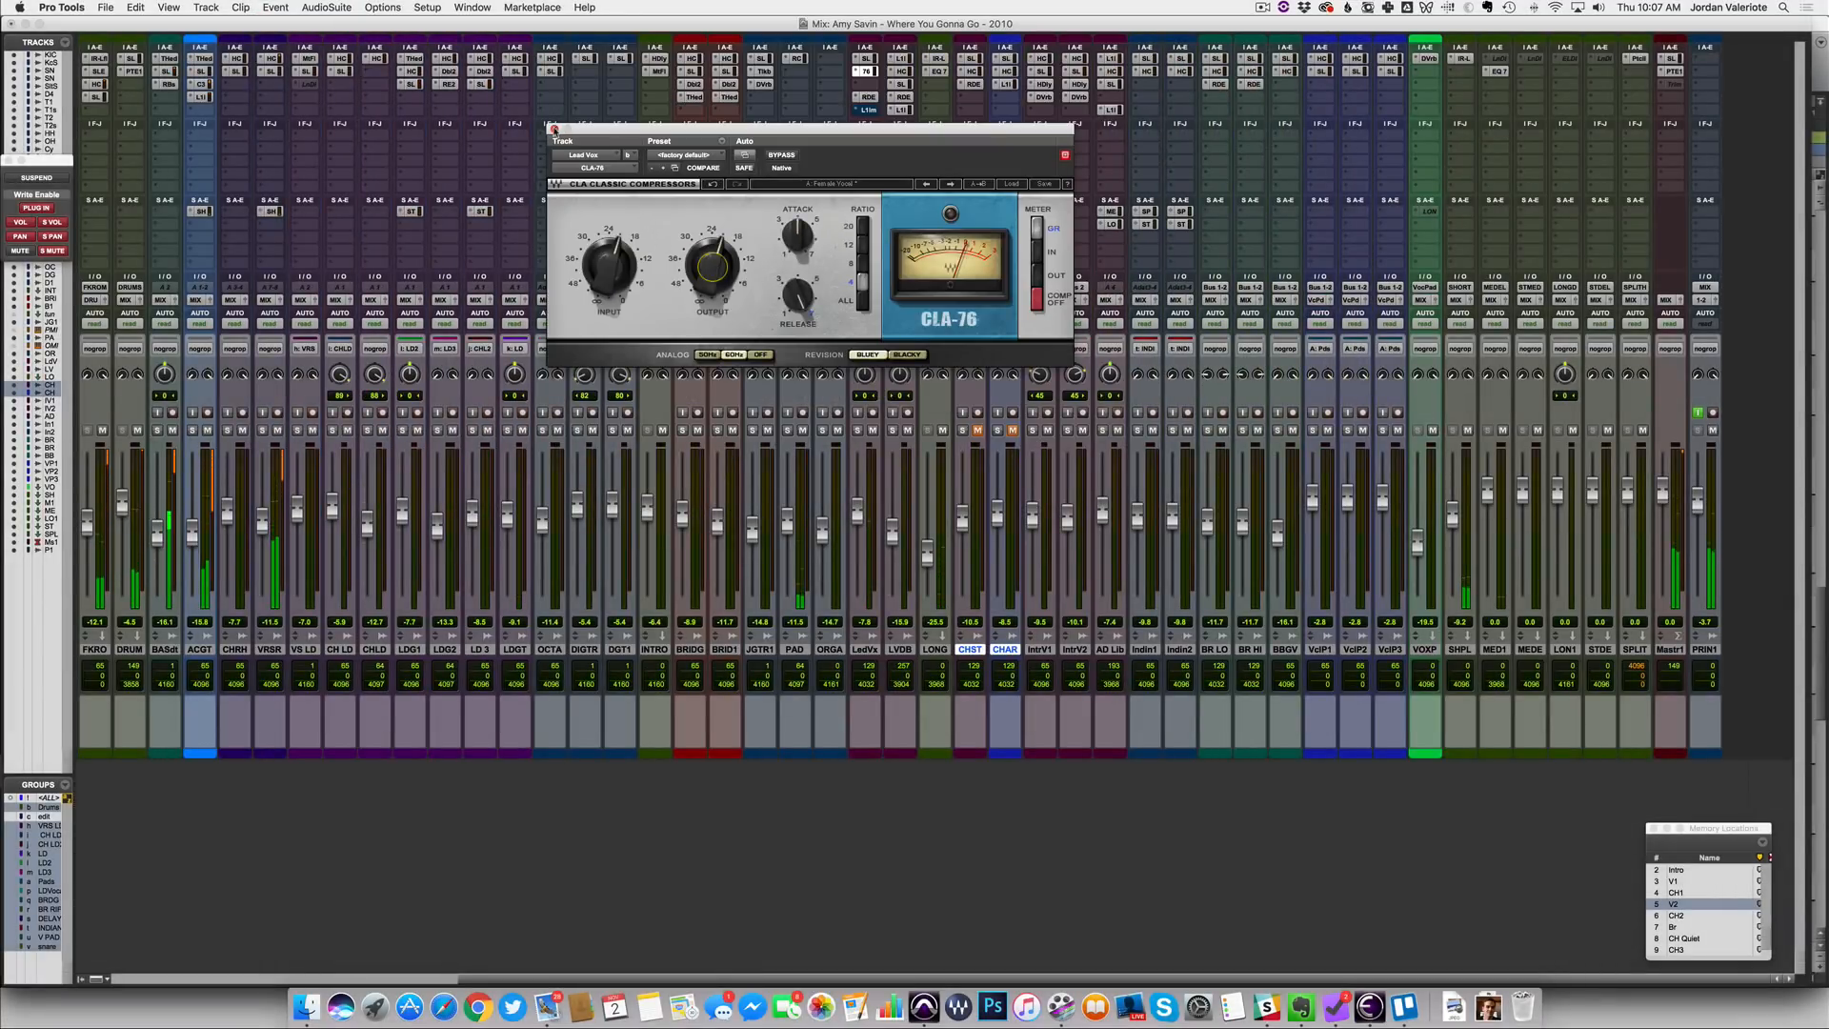
left_click(555, 128)
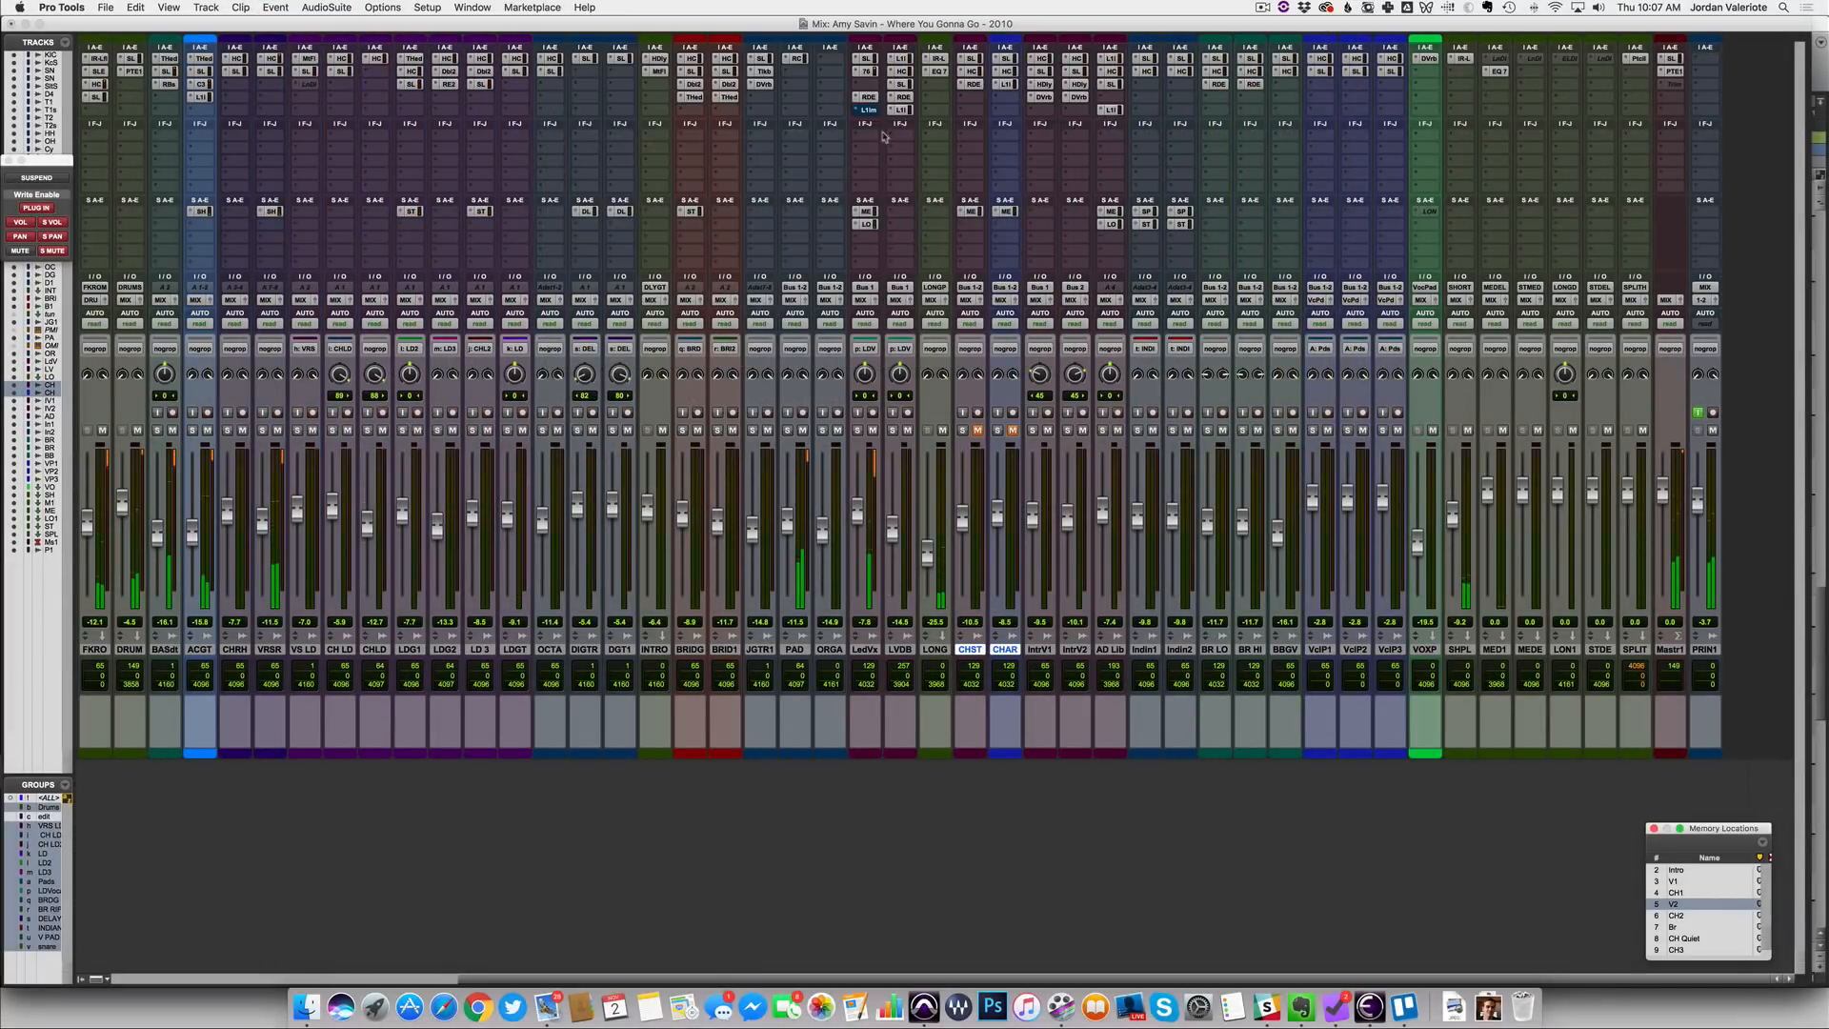
Raise the range and threshold of the RDeEsser on the Lead Vox track to ease the de-essing
left_click(867, 98)
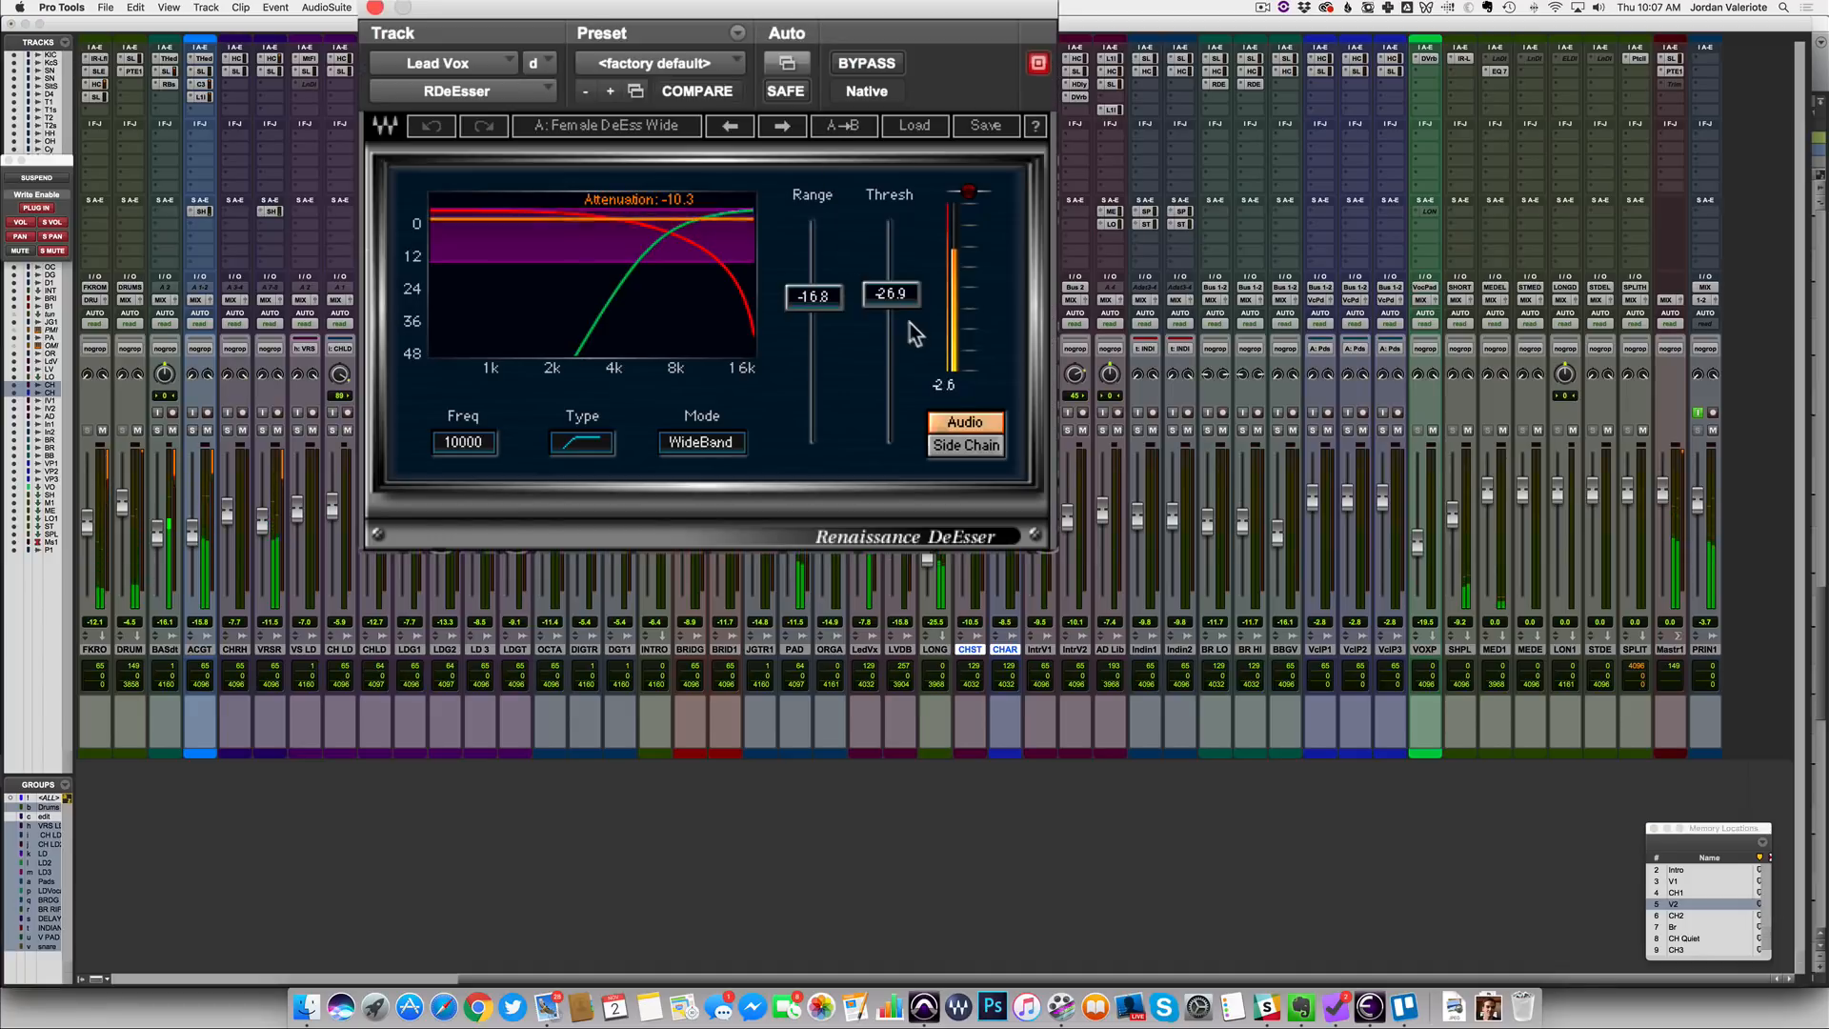
left_click_drag(837, 310, 869, 252)
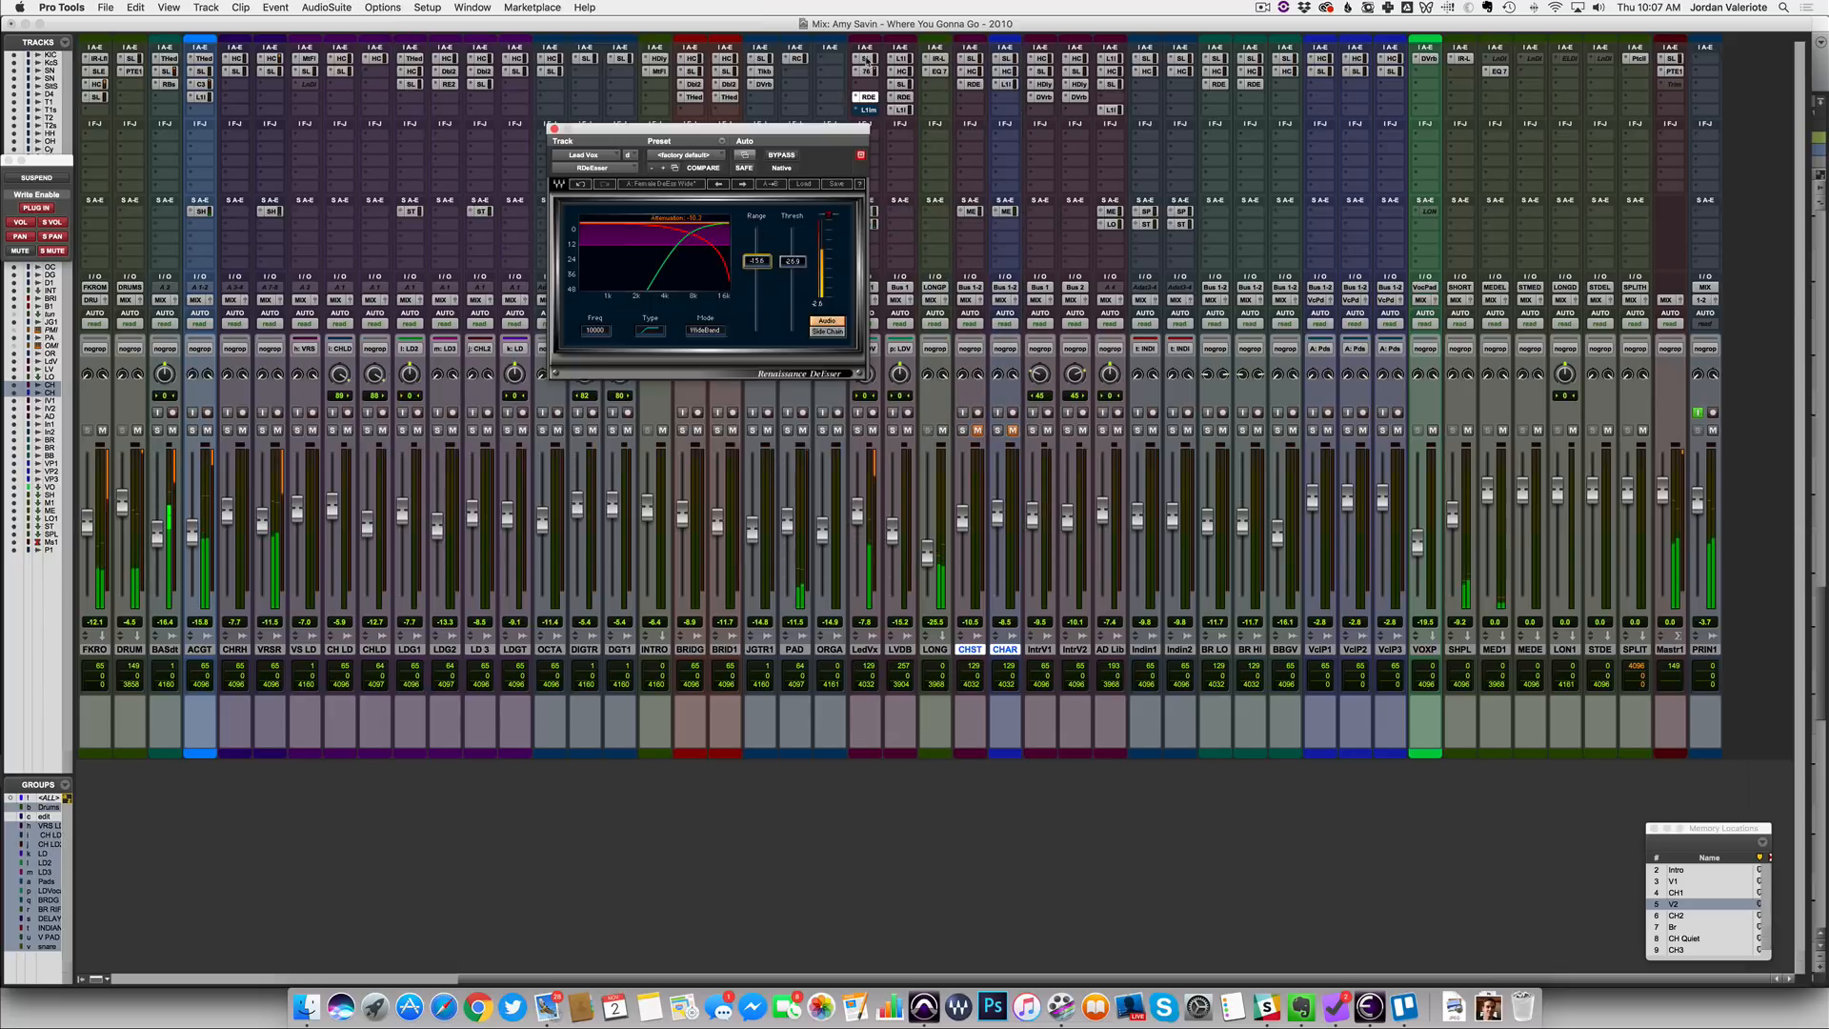
Boost the high-frequency gain and adjust the HF, HMF and LMF bands in the Lead Vox SSLChannel EQ, and close it
left_click(865, 58)
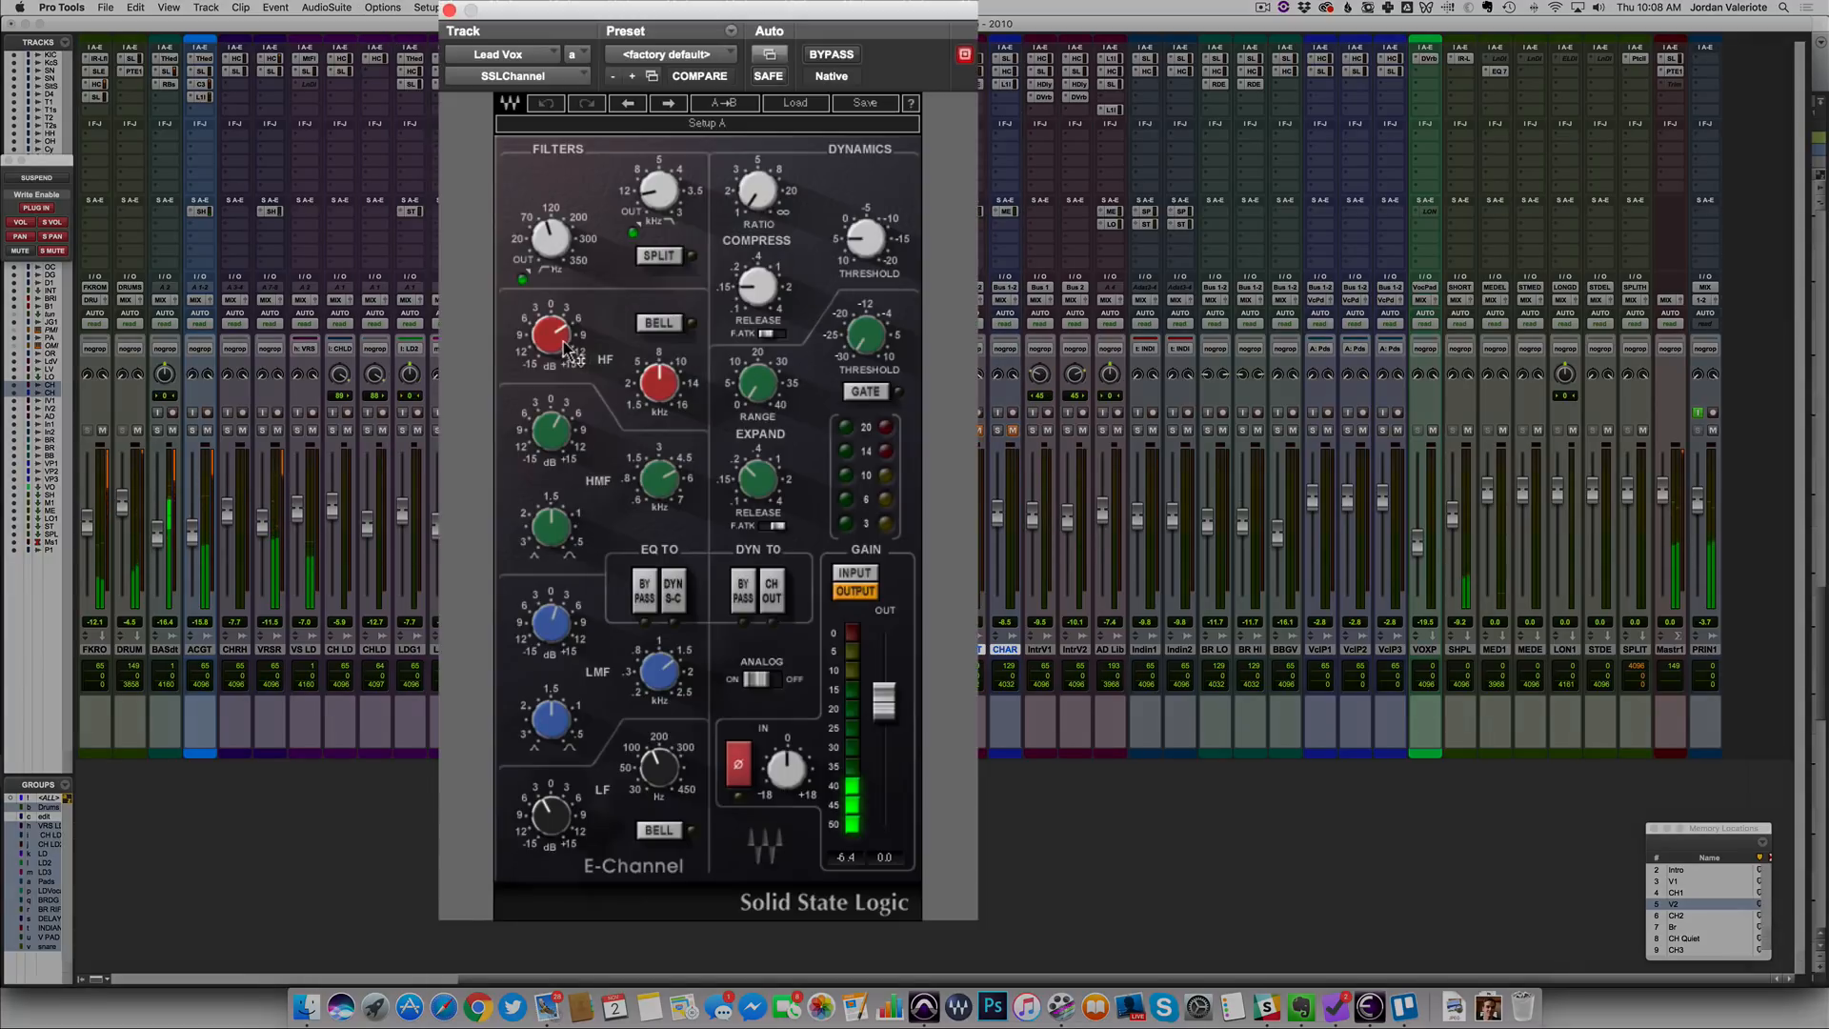
left_click_drag(622, 328, 623, 319)
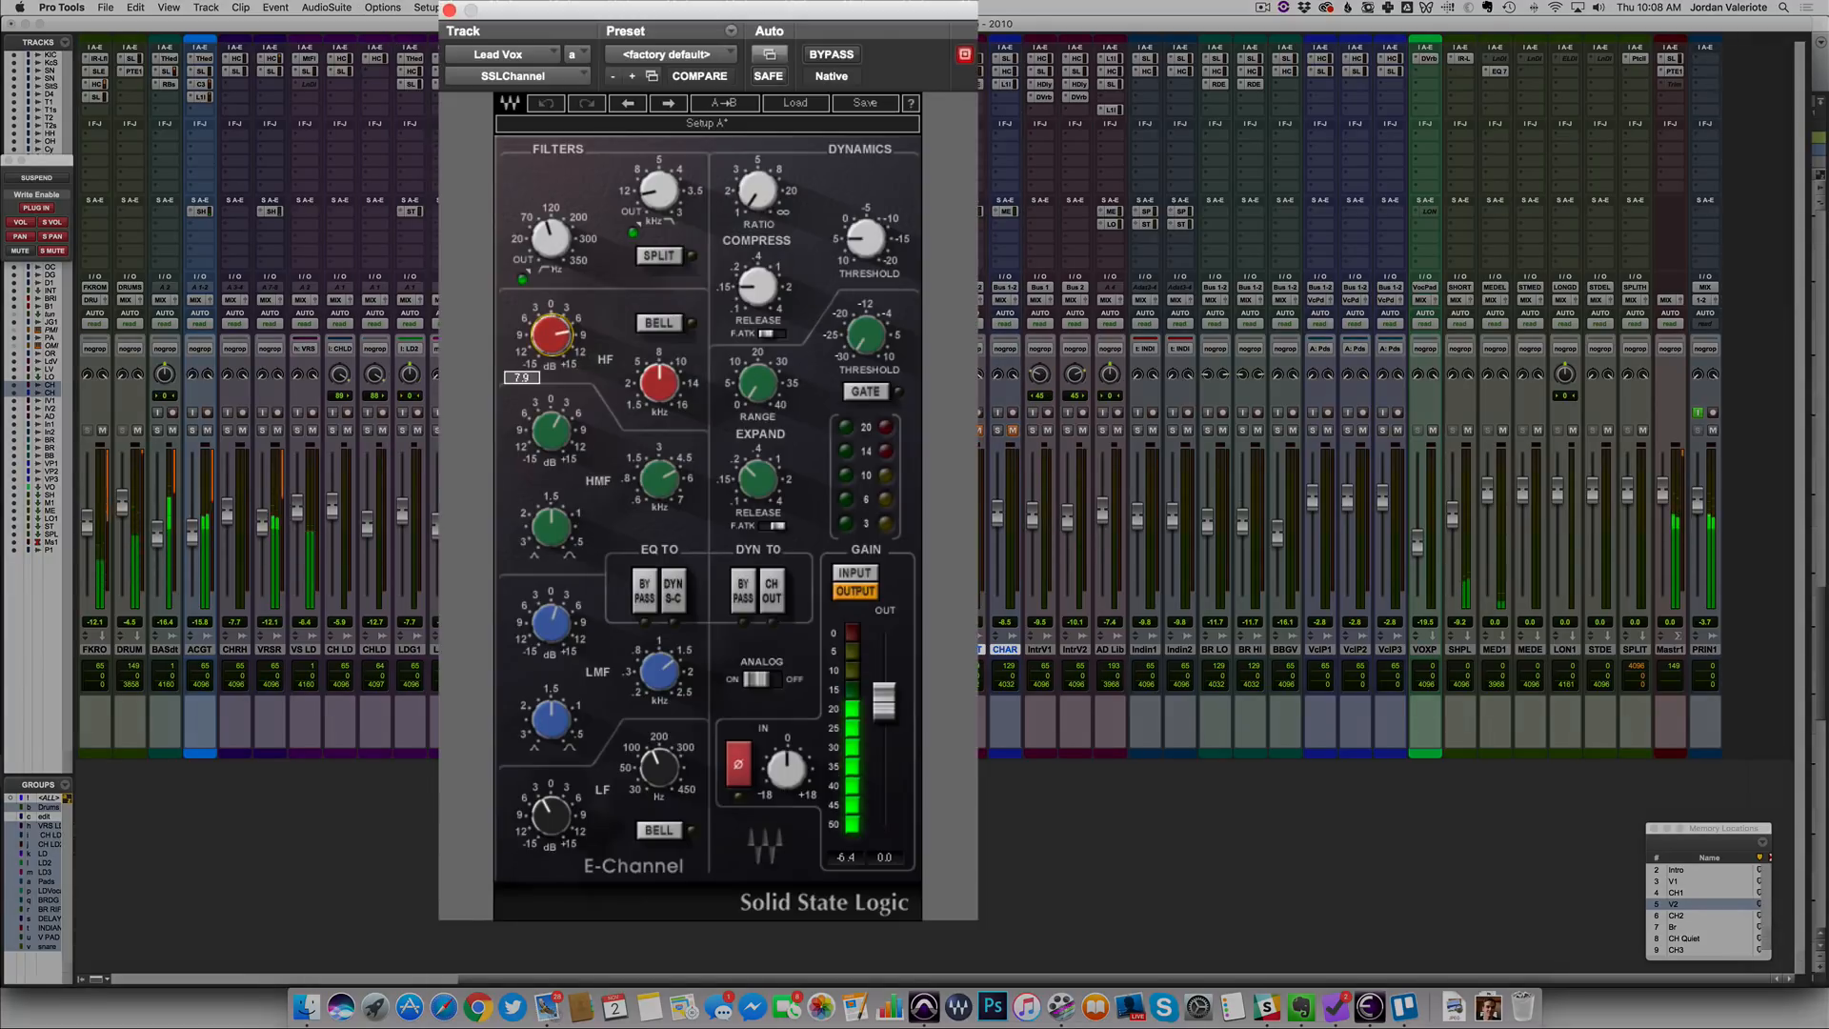
left_click_drag(659, 398, 659, 392)
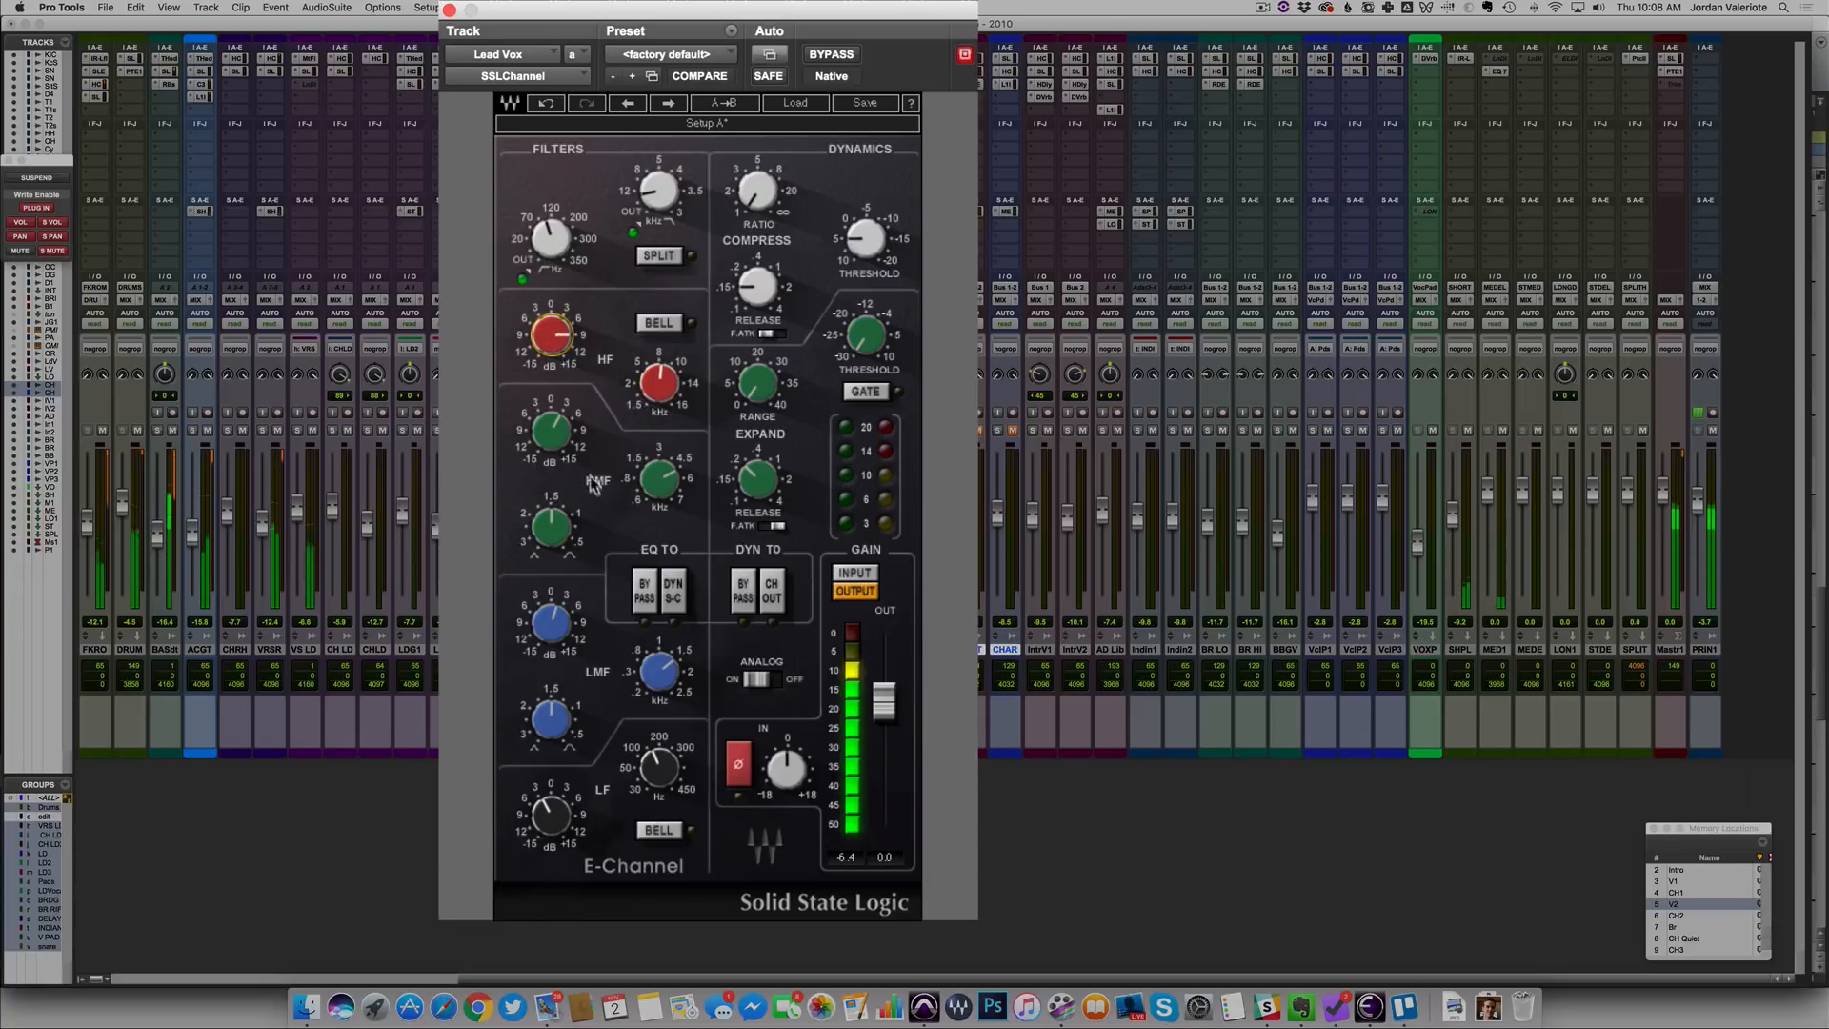
left_click_drag(561, 441, 562, 437)
left_click_drag(660, 671, 660, 679)
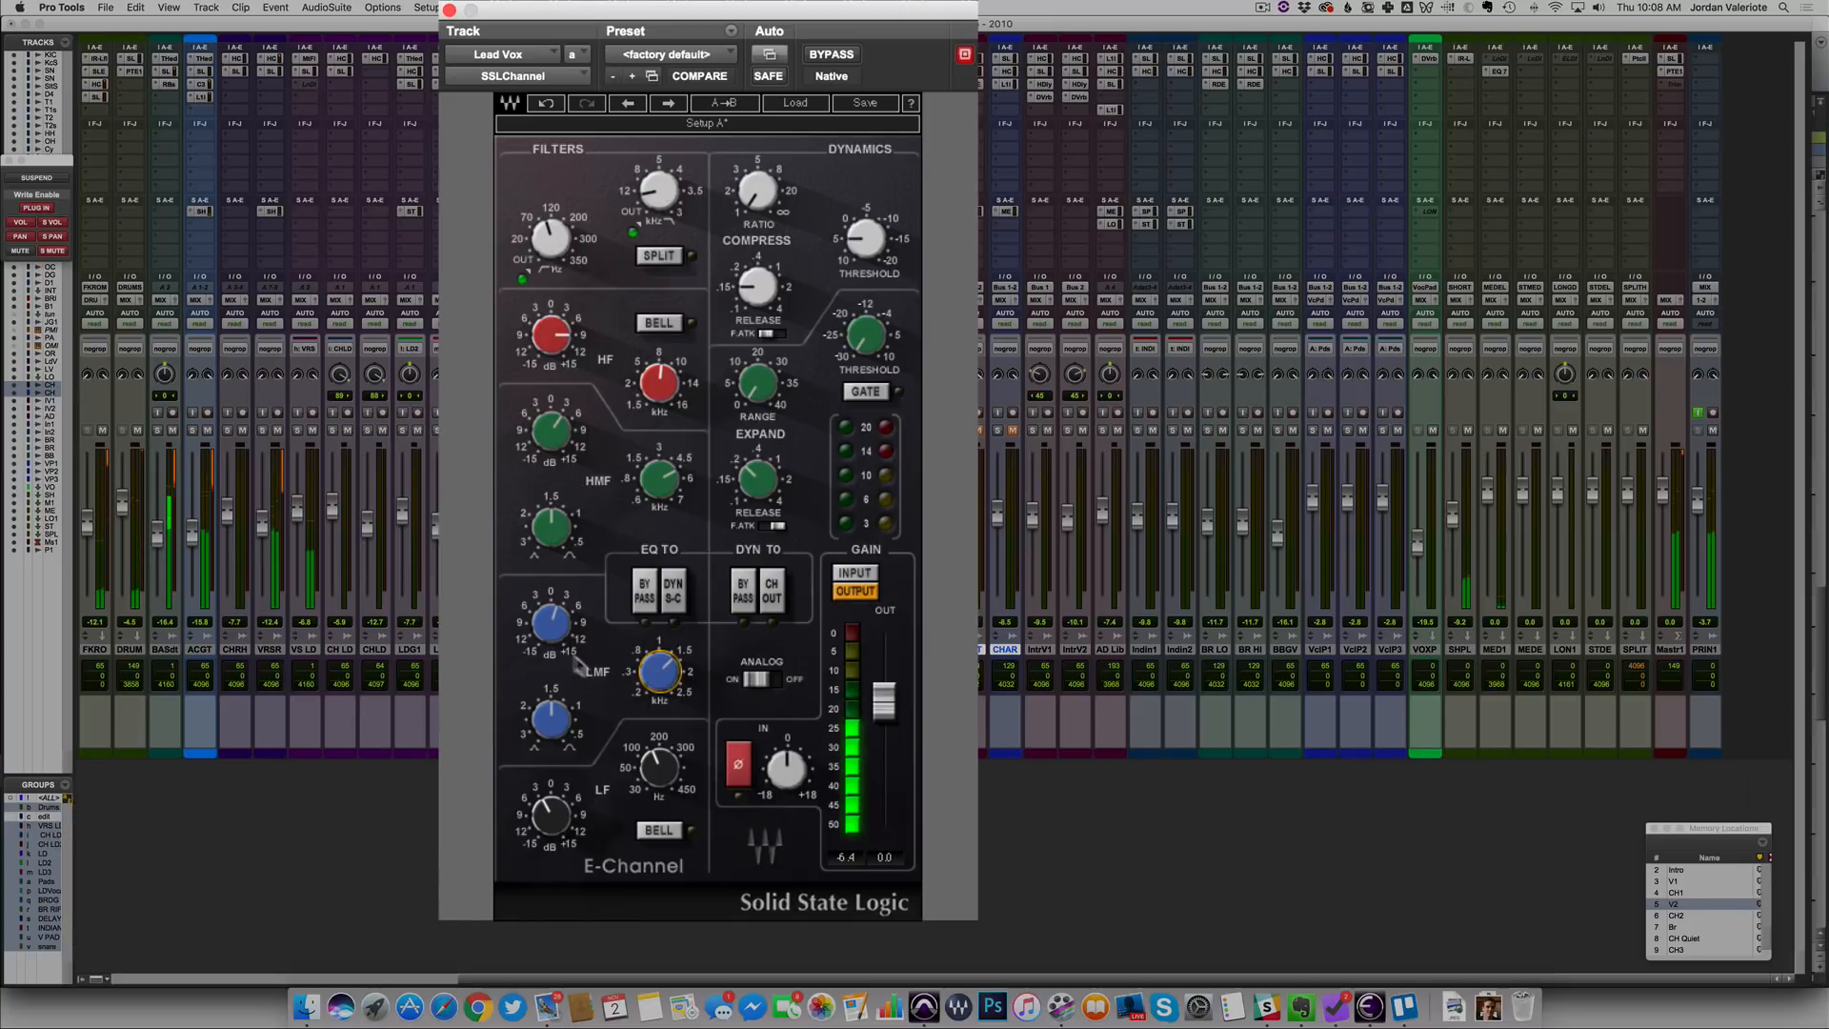
left_click_drag(551, 624, 551, 618)
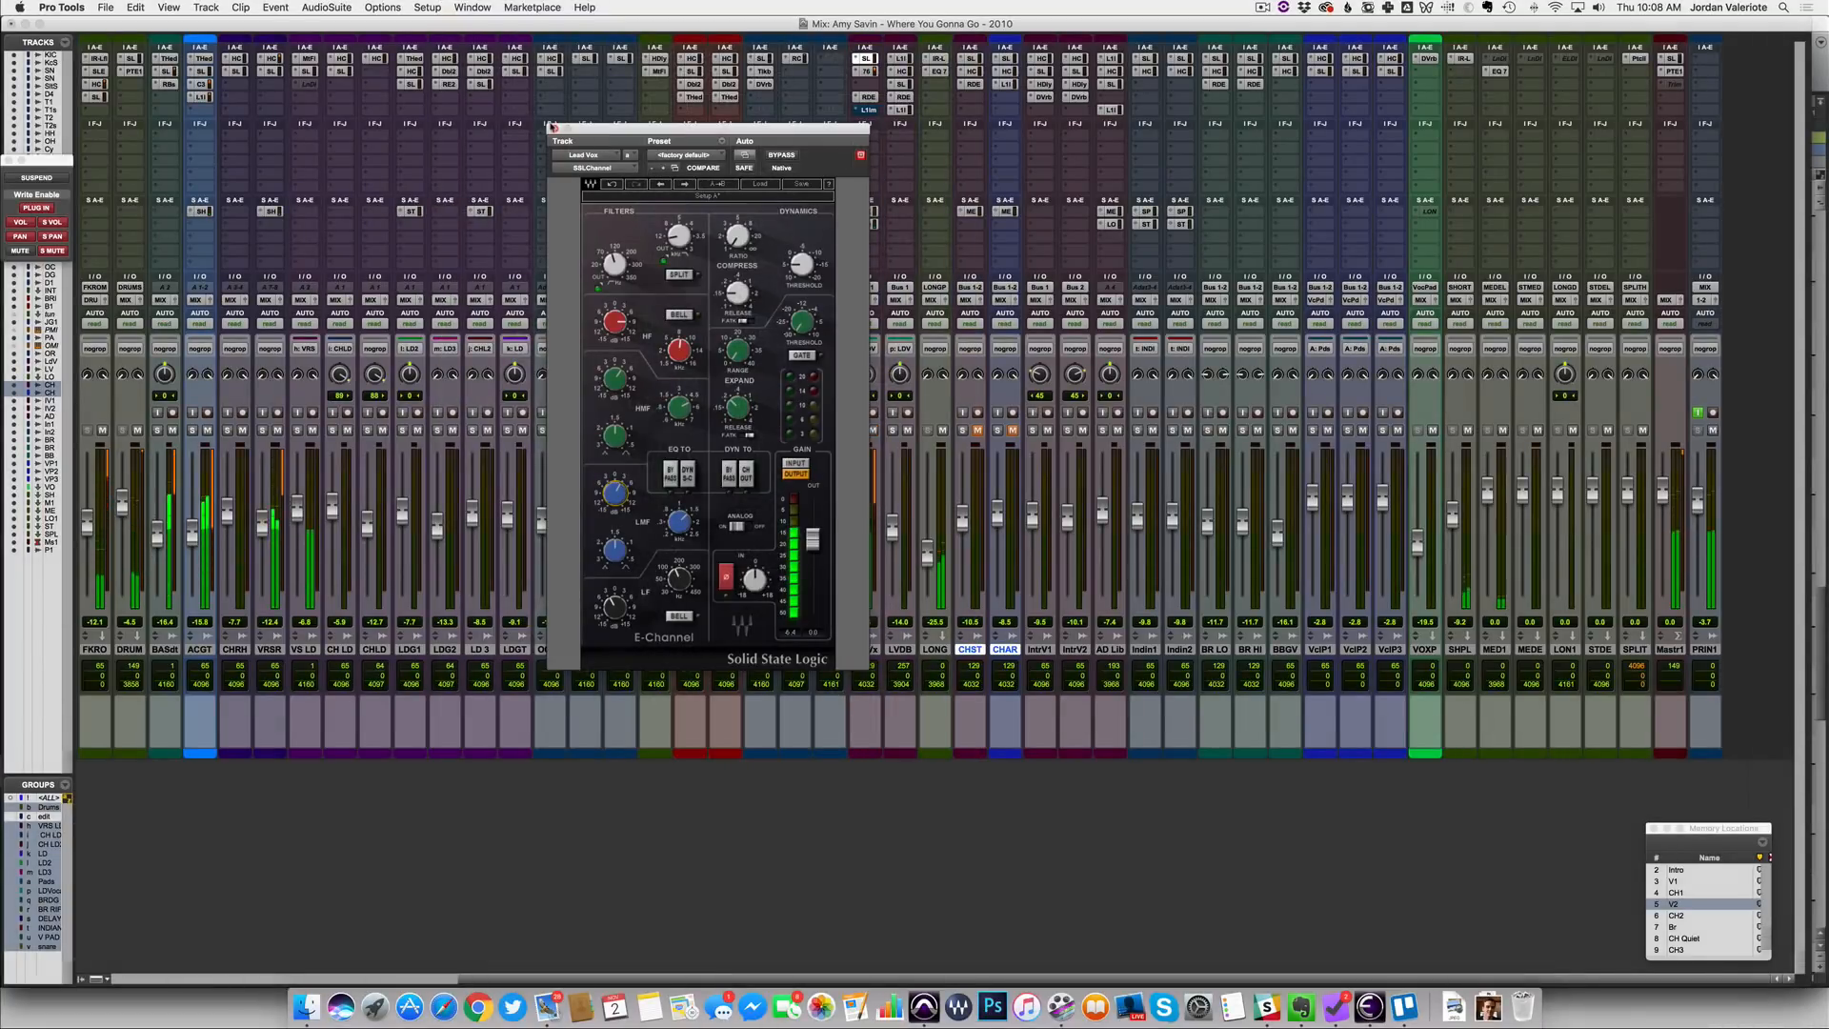
left_click(552, 129)
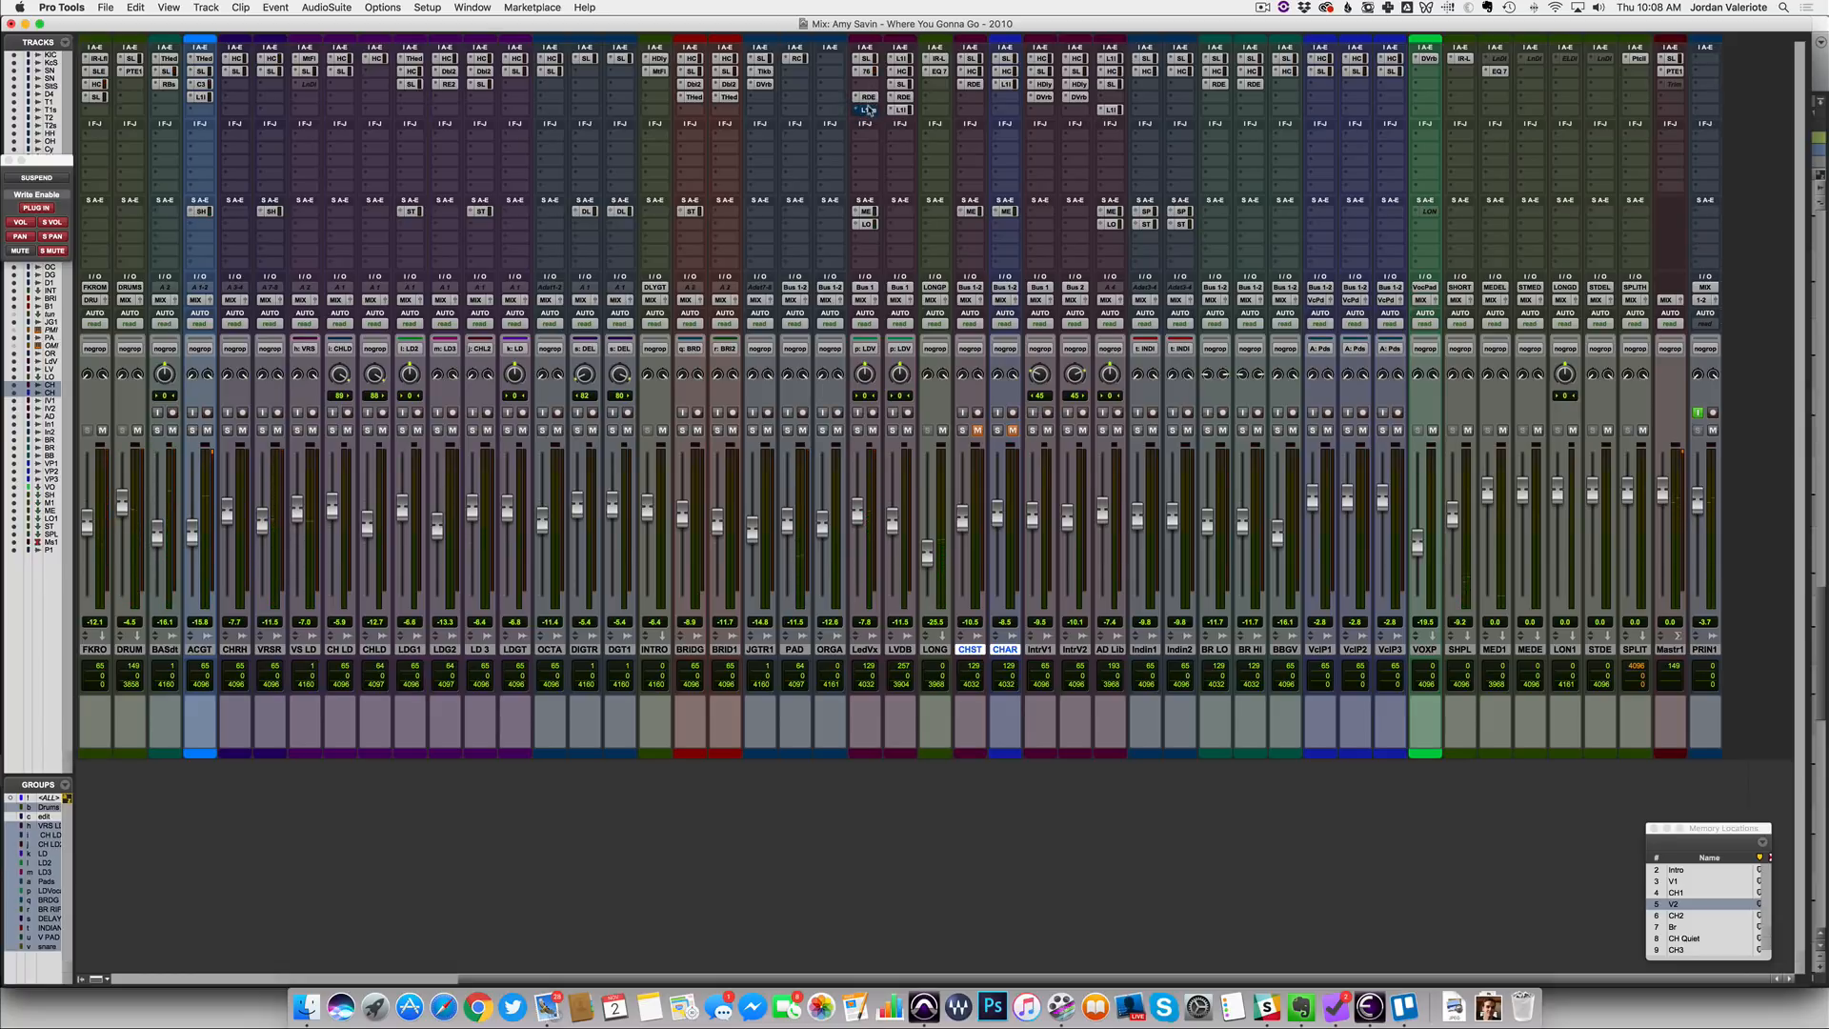
Enable the L1 limiter on Lead Vox with linked threshold -11.4 and out ceiling -10.8, and audition it from the CH1 memory location
left_click(867, 110)
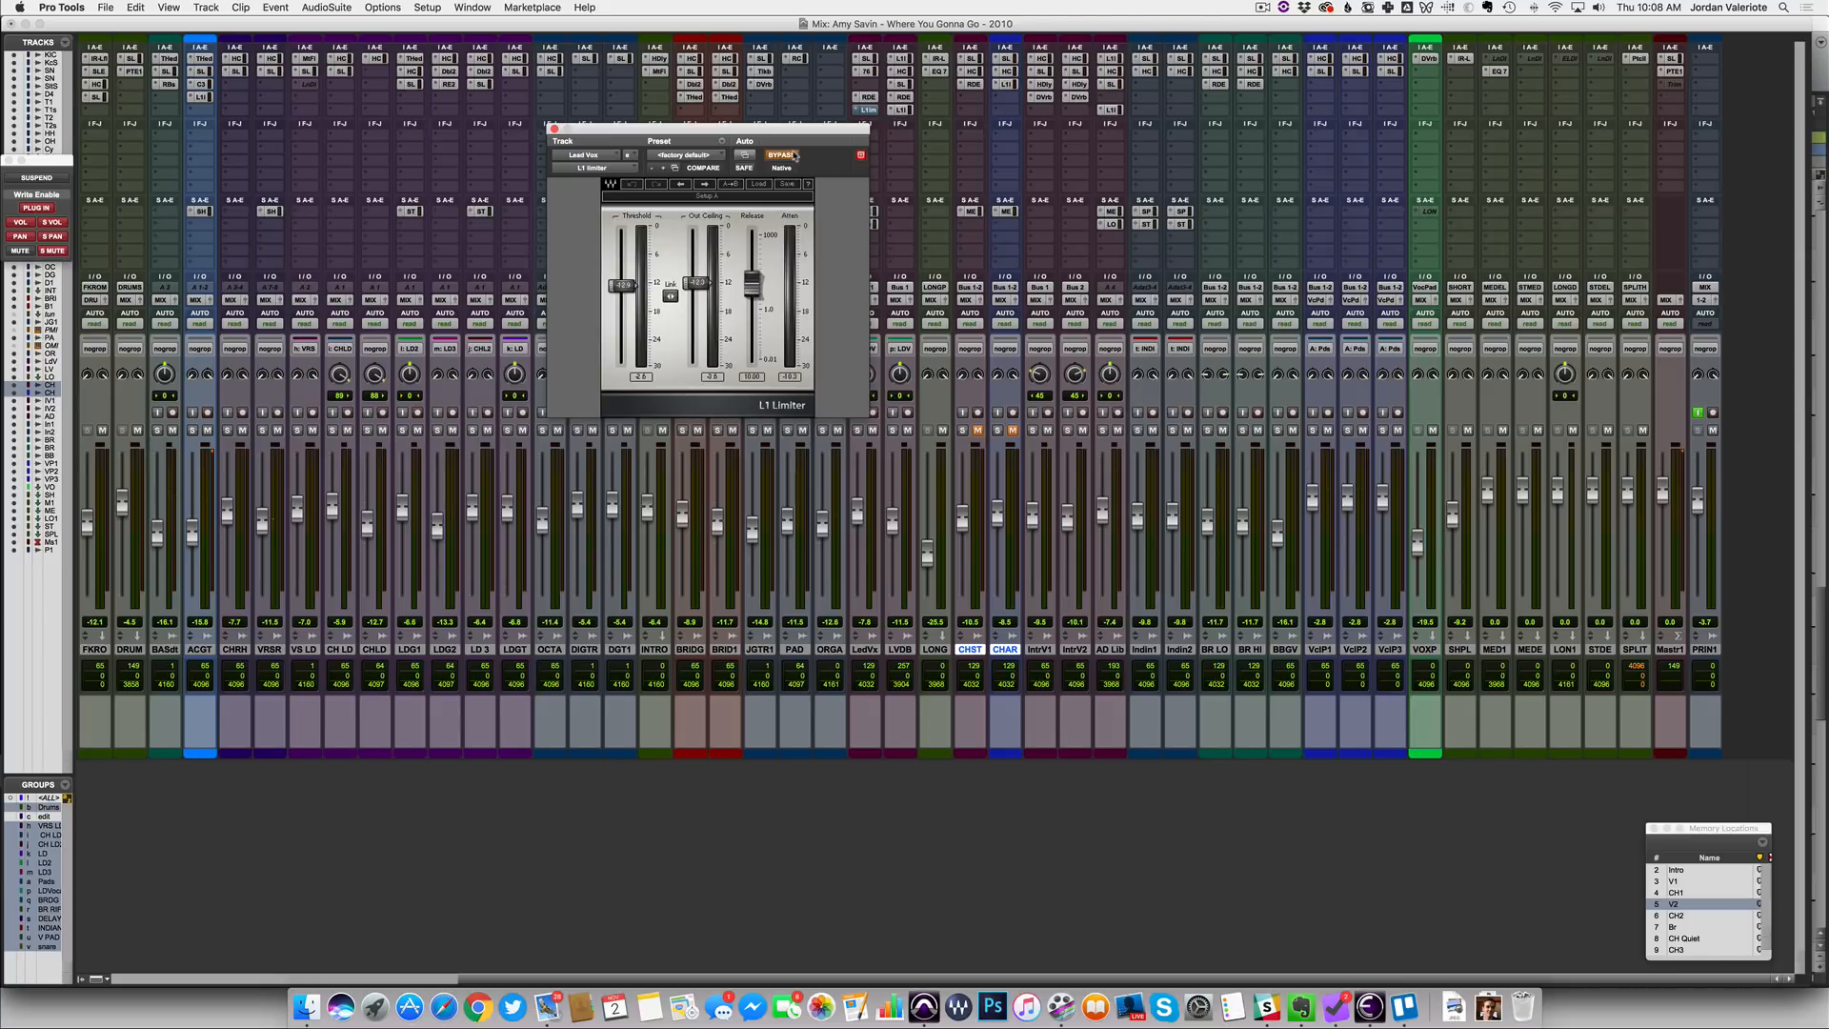
mouse_move(671, 296)
left_mouse_down()
mouse_move(671, 273)
mouse_move(678, 319)
left_mouse_up()
left_click(846, 69)
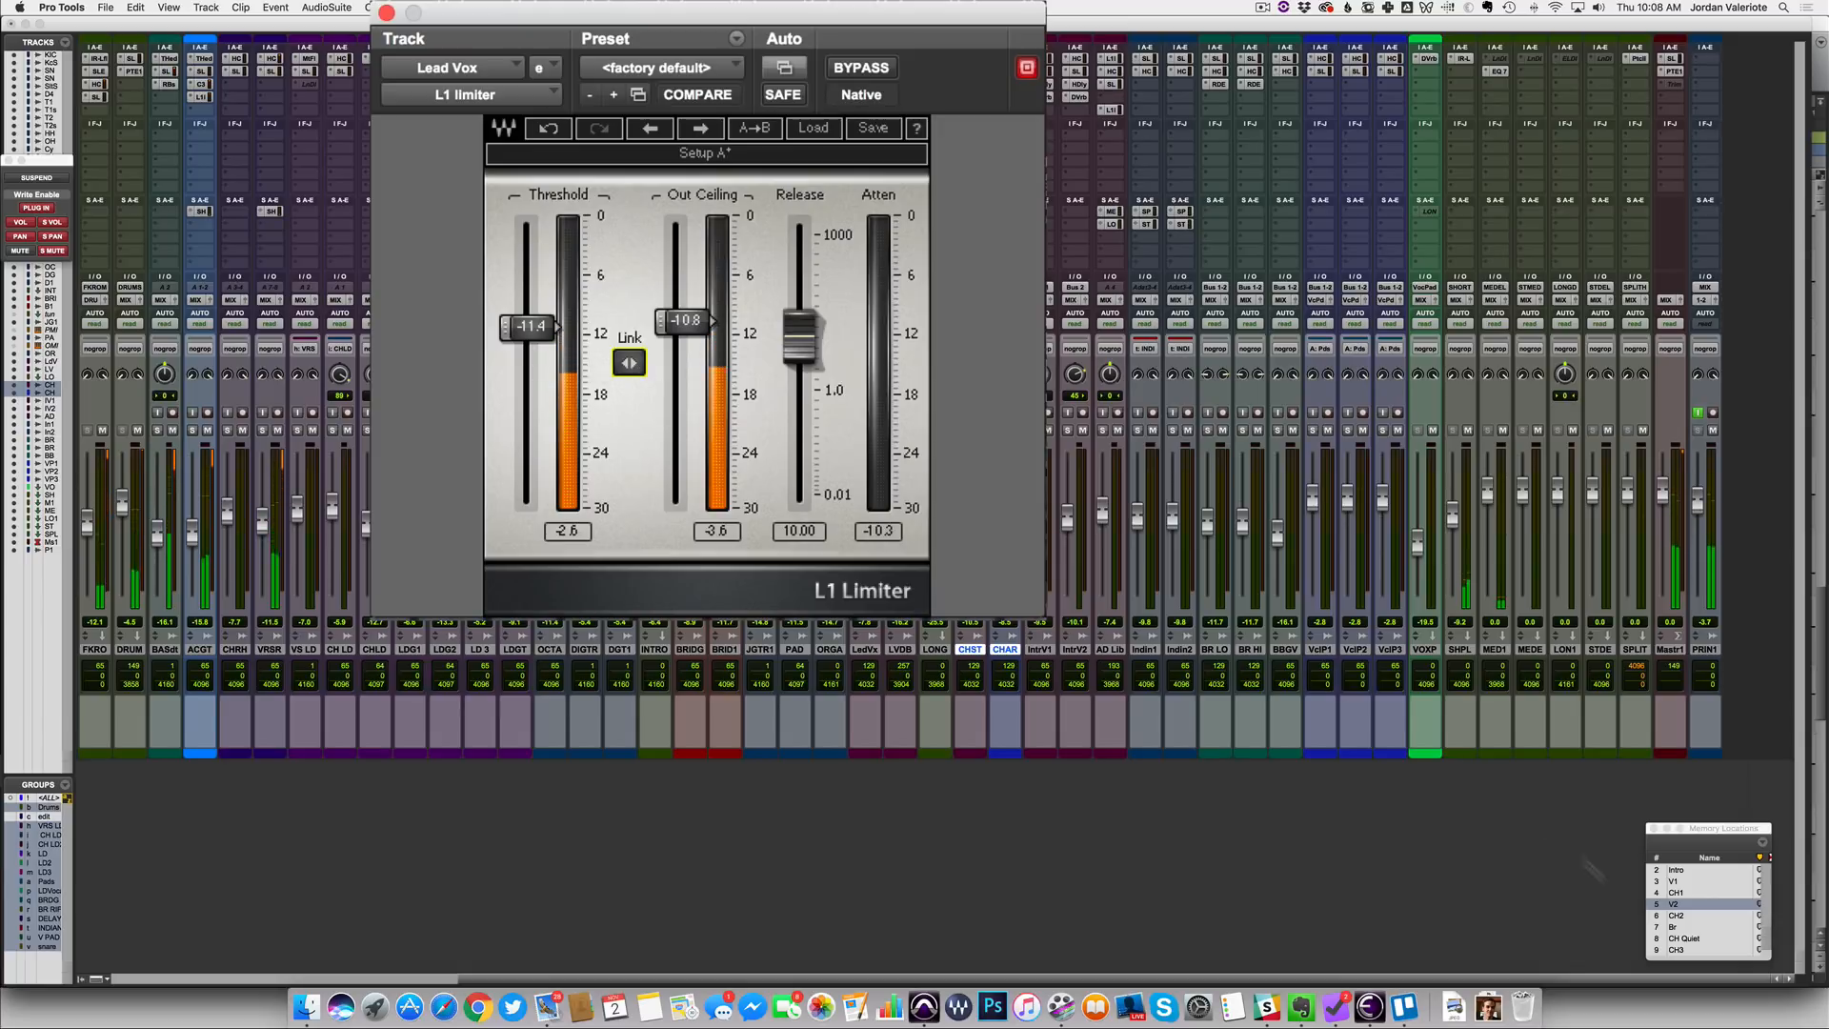
left_click(1677, 893)
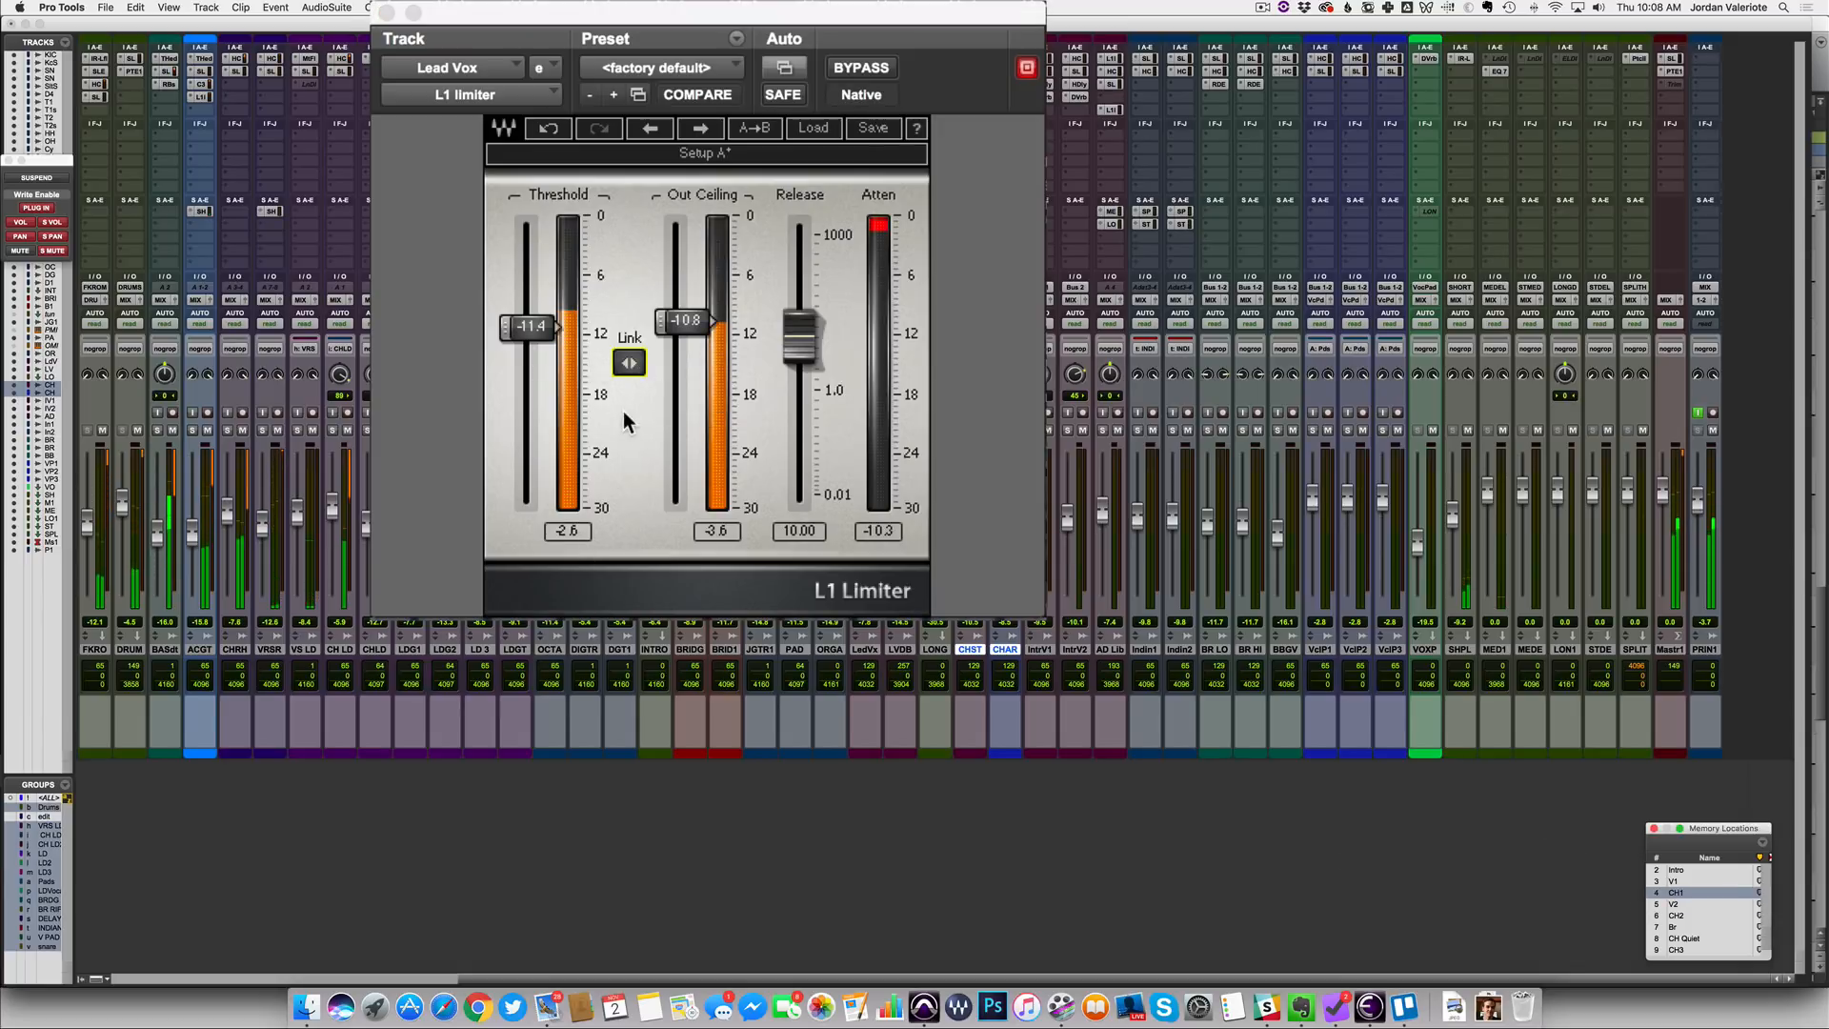
left_click(387, 13)
Open the LONG PLATE and MED DELAY sends of the Lead Vox track and mute both
left_click(866, 225)
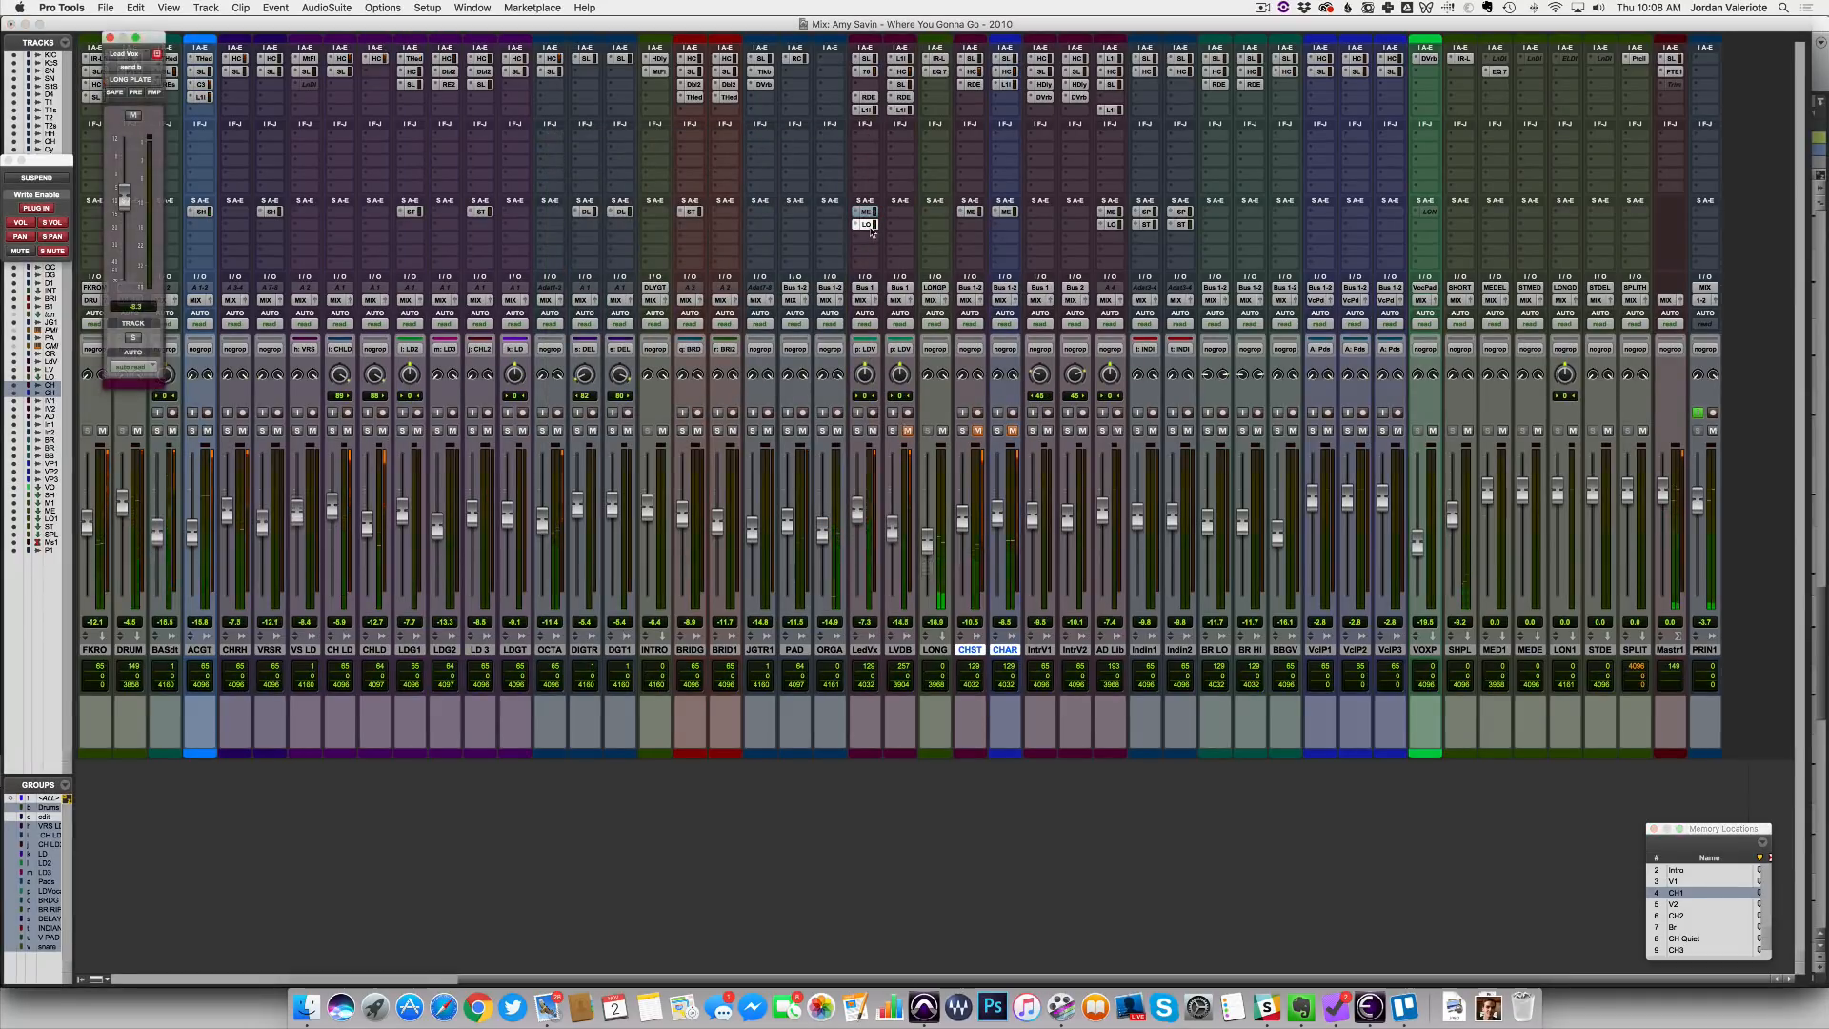
left_click(867, 212)
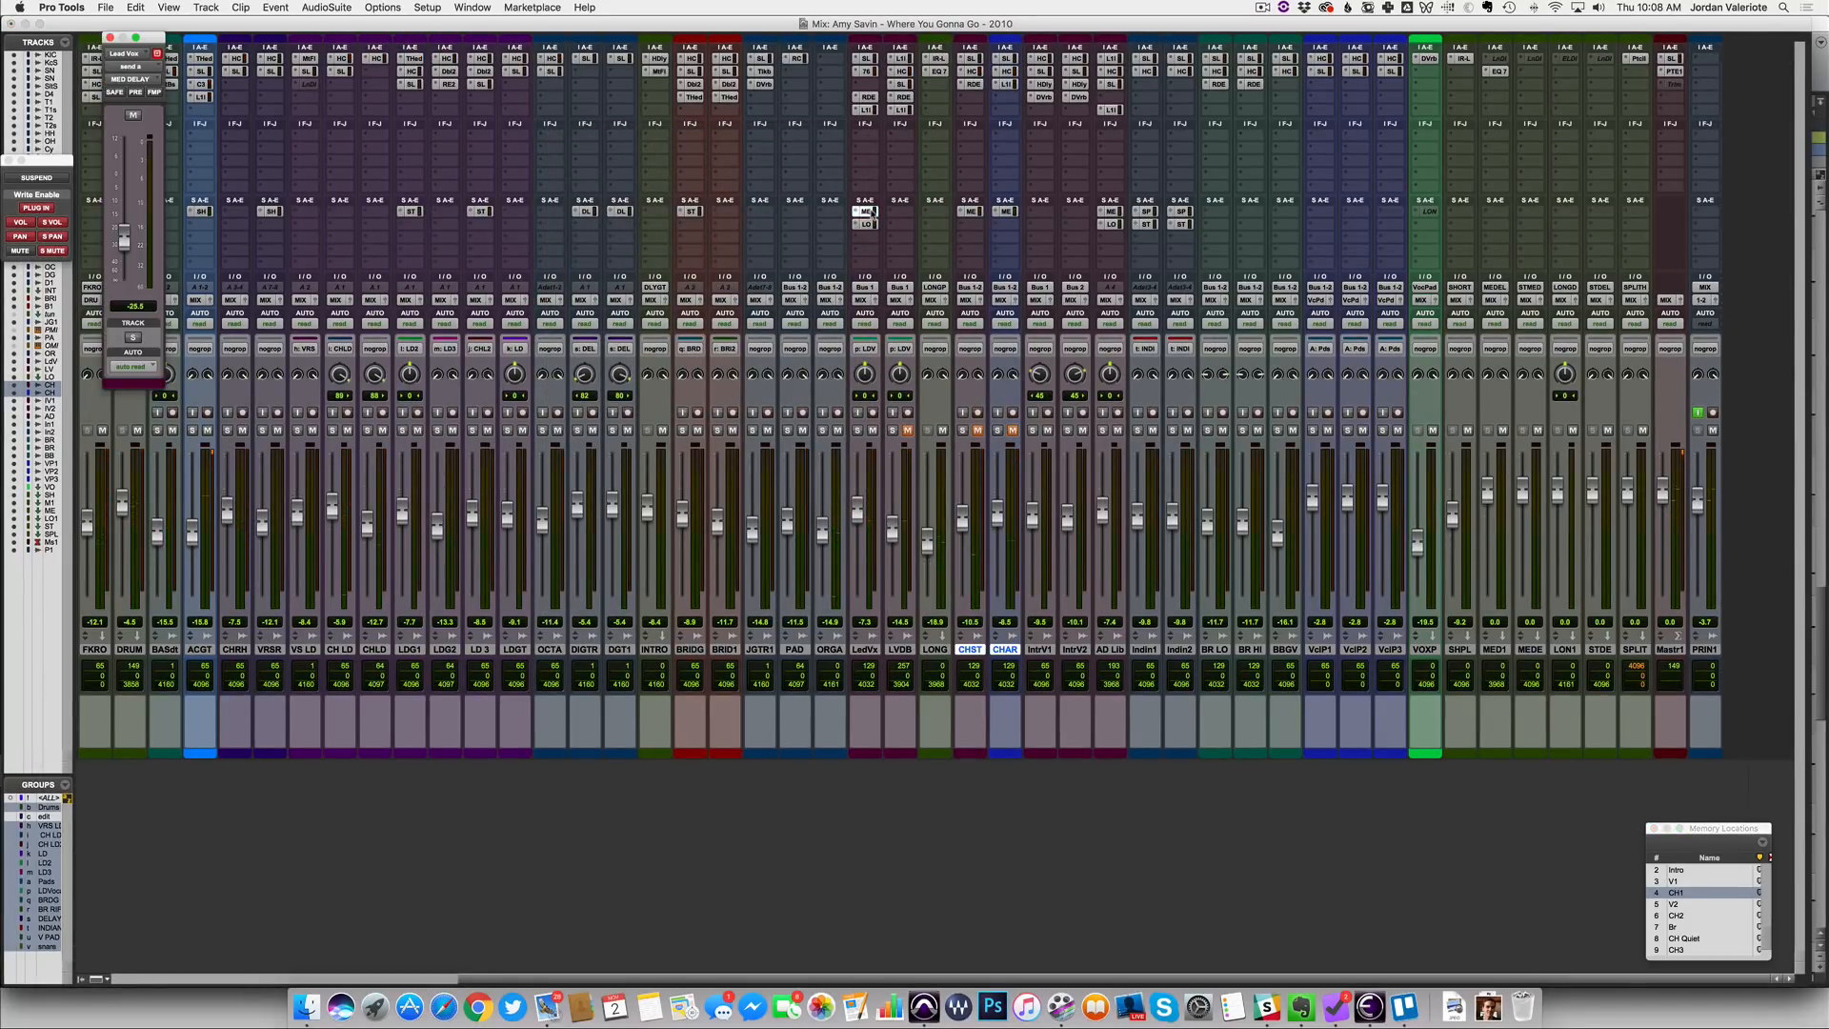
left_click(870, 212)
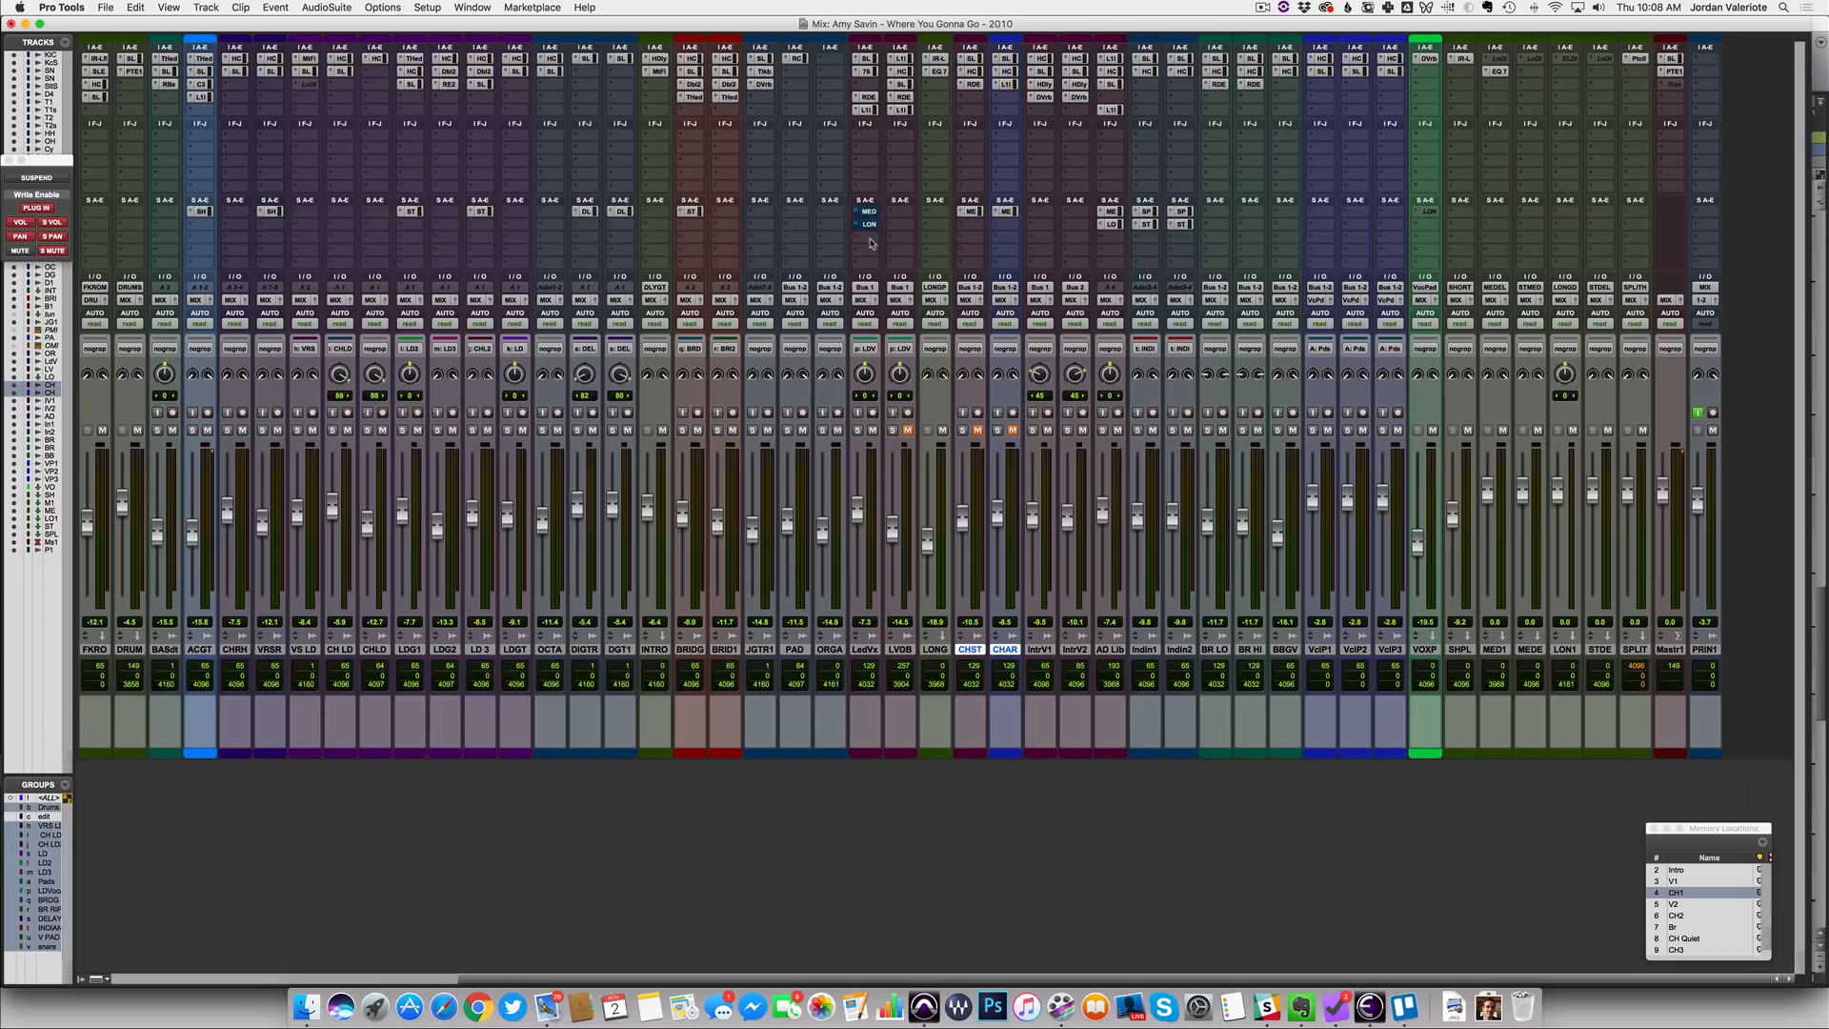
Insert Mod Delay III on the ST DELAY track and assign Lead Vox send c to ST DELAY
left_click(1607, 60)
mouse_move(1629, 35)
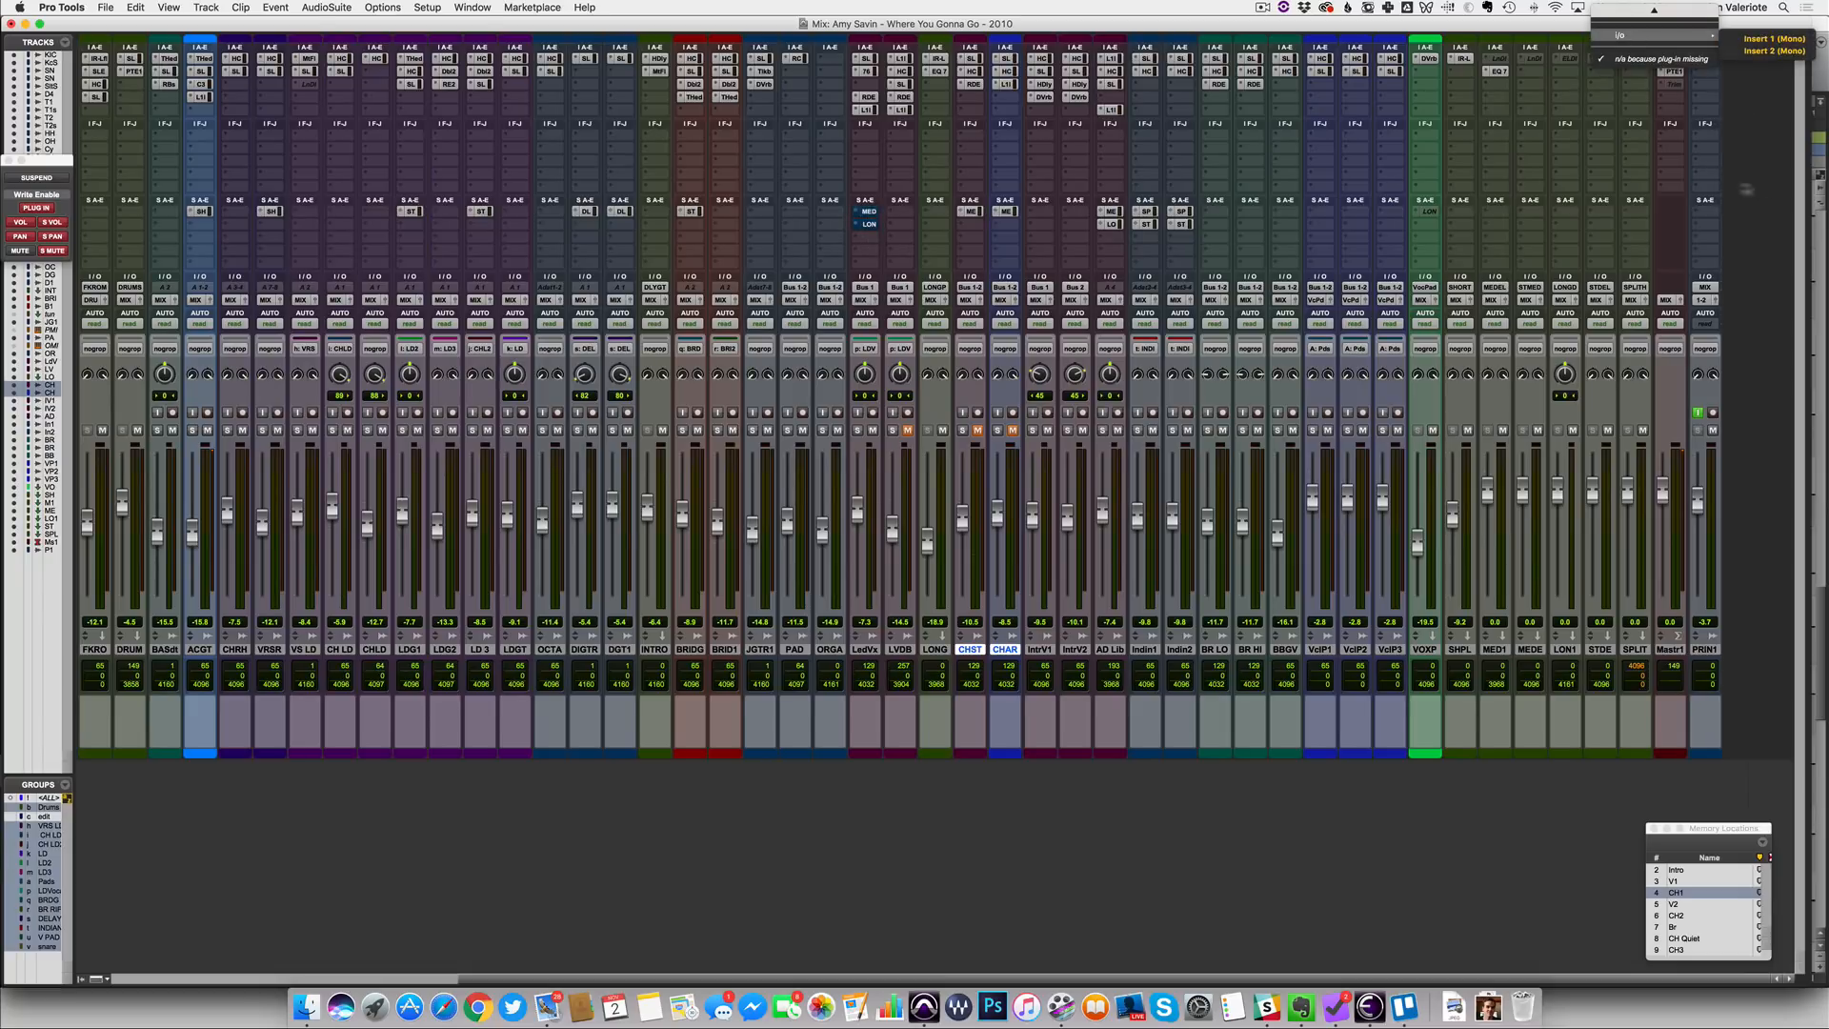
left_click(1745, 187)
left_click(1515, 70)
mouse_move(1740, 121)
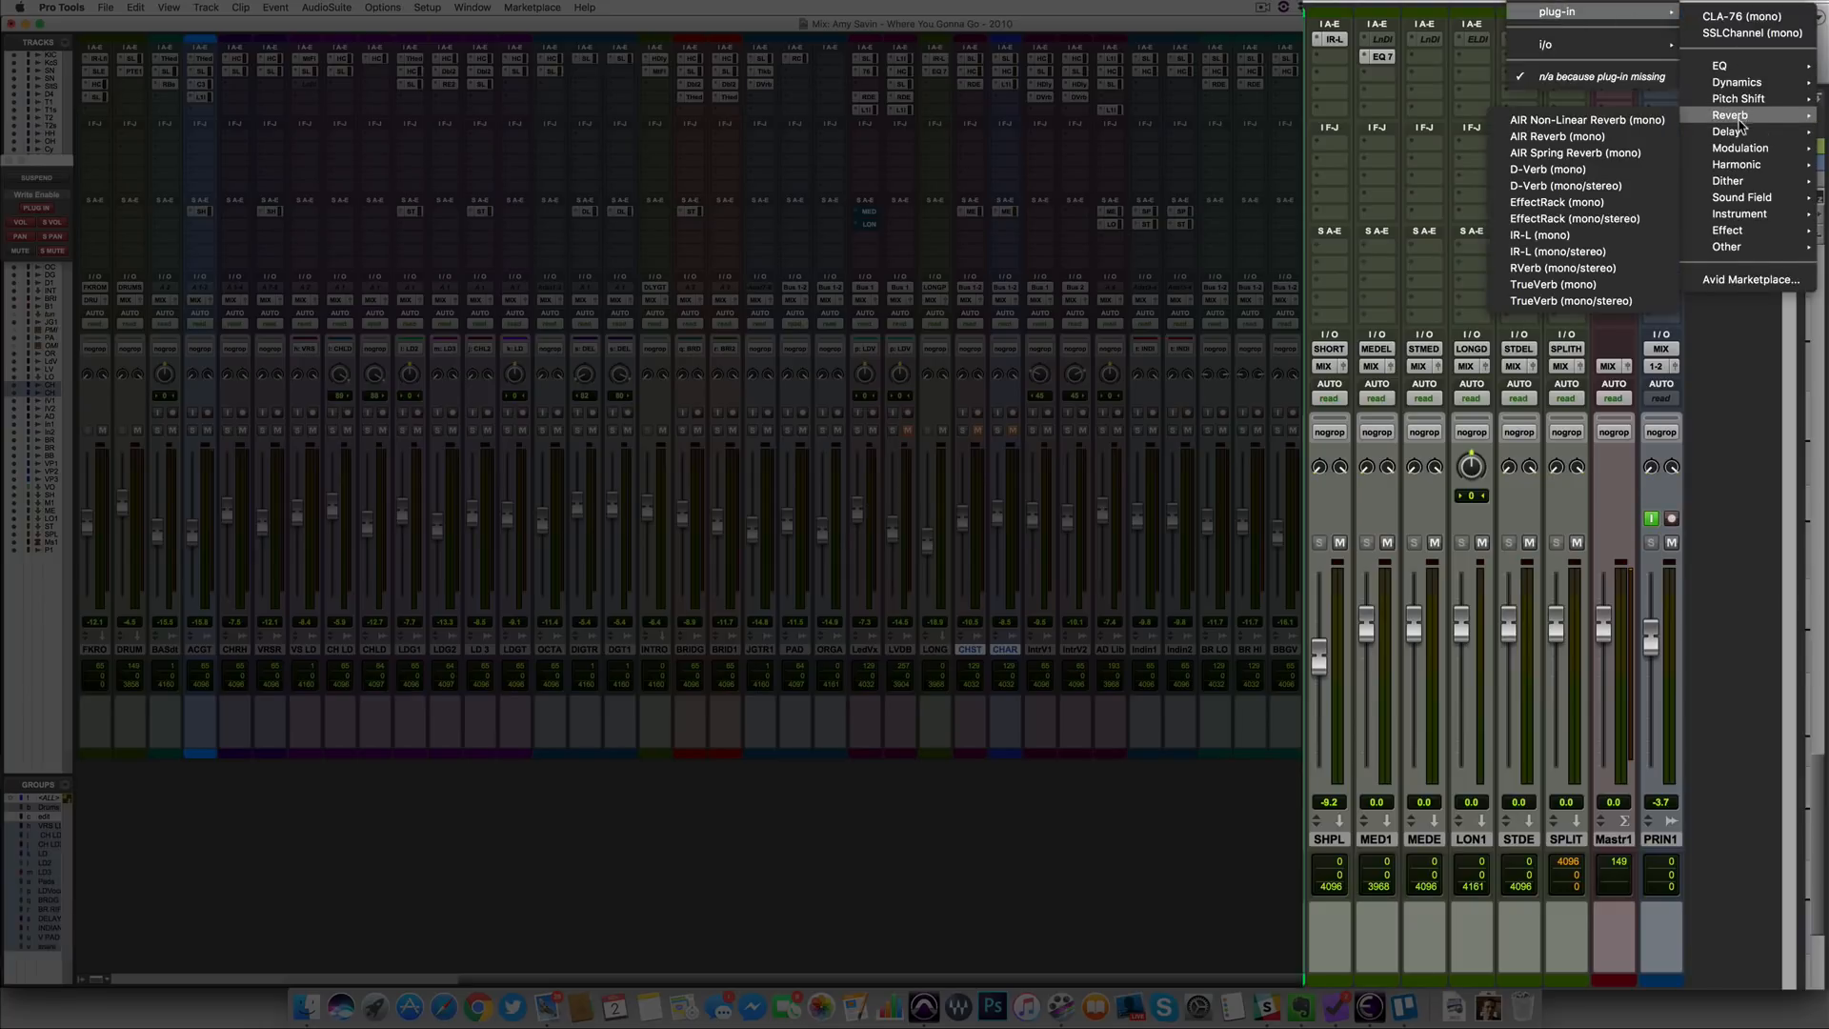
left_click(1544, 371)
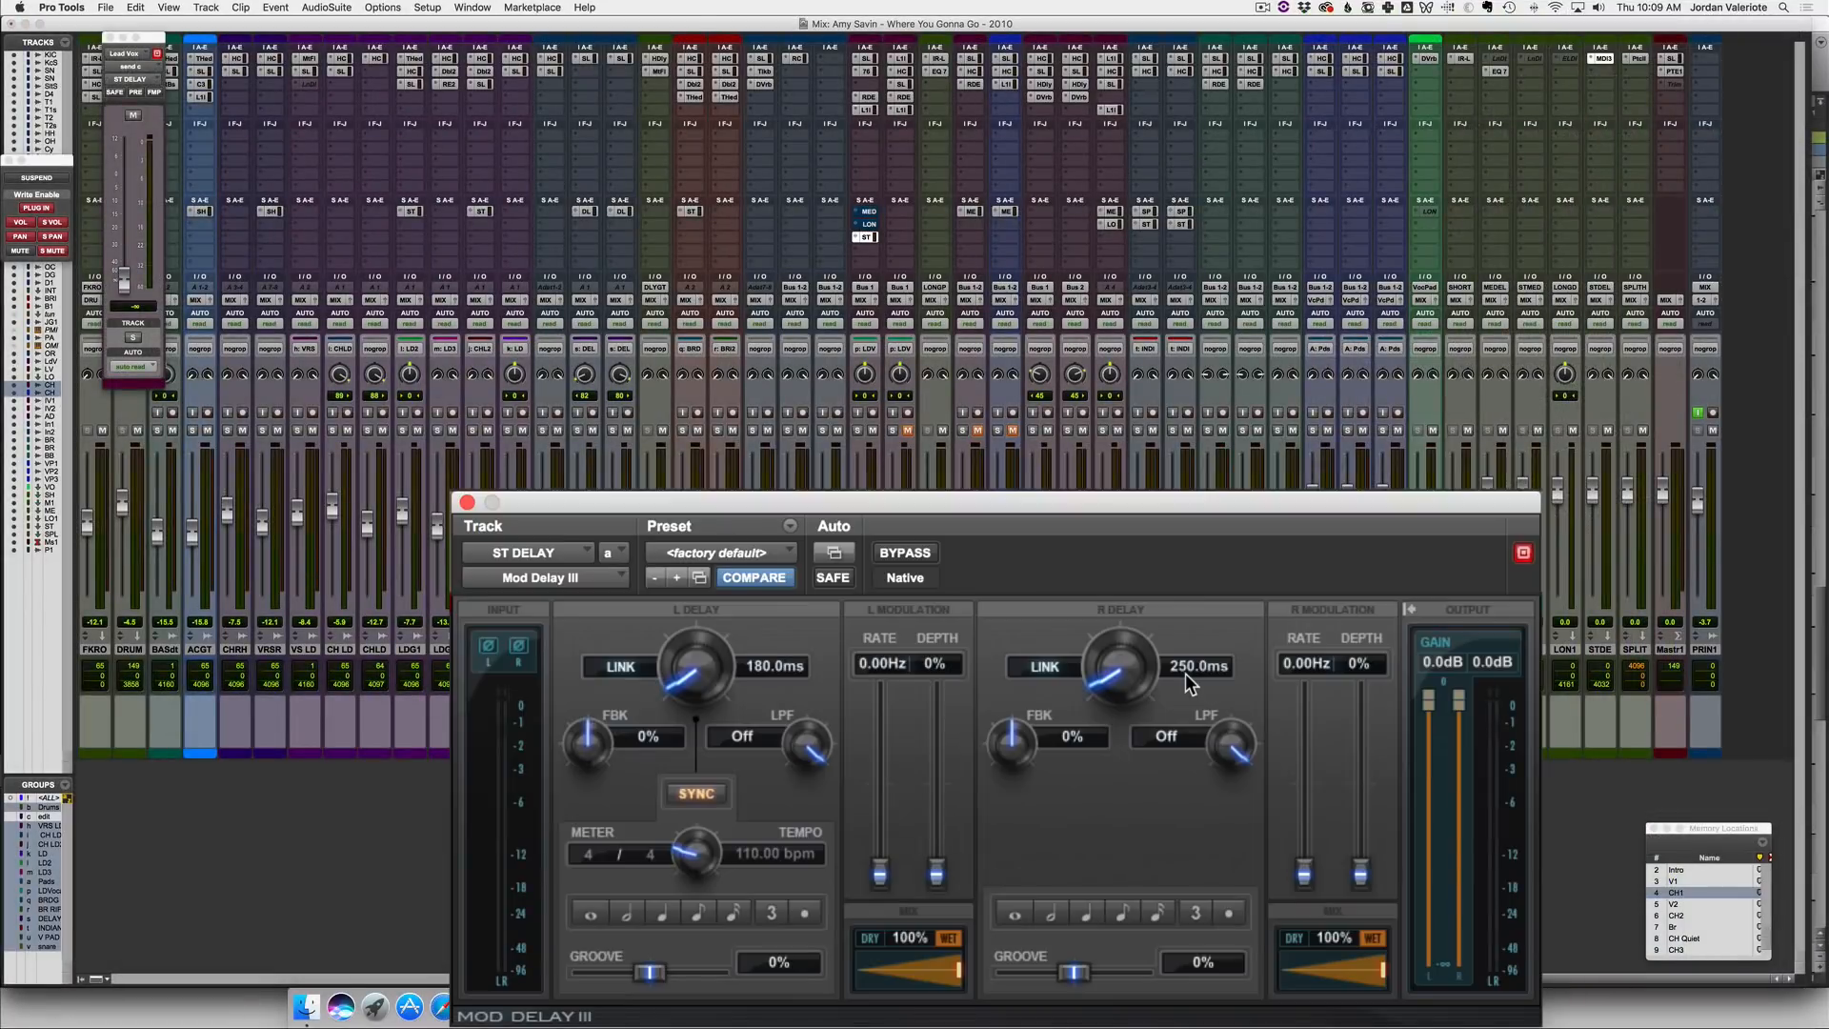
Set the Mod Delay III times to 180 ms for the left delay and 220 ms for the right delay
left_click(1187, 667)
type("20")
left_click(1166, 665)
type("2")
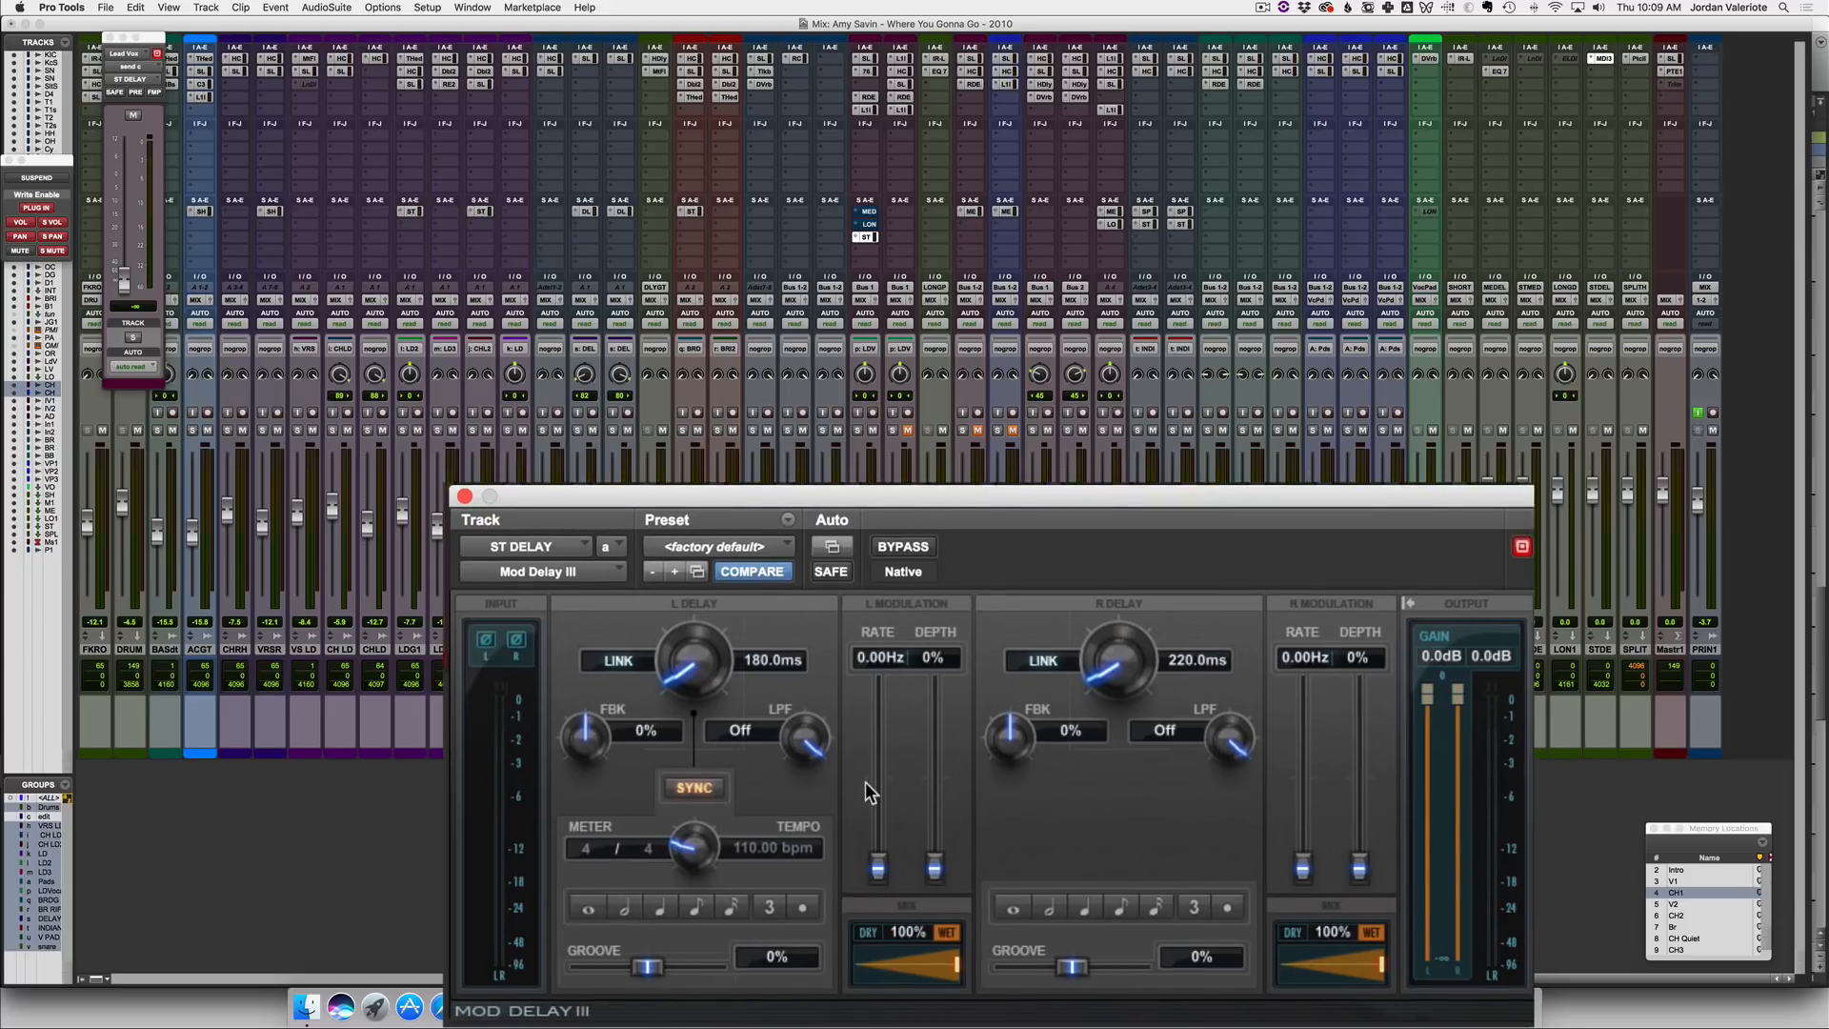
Set the low-pass filter of both the left and right delays to 5000 Hz
left_click_drag(801, 750, 764, 846)
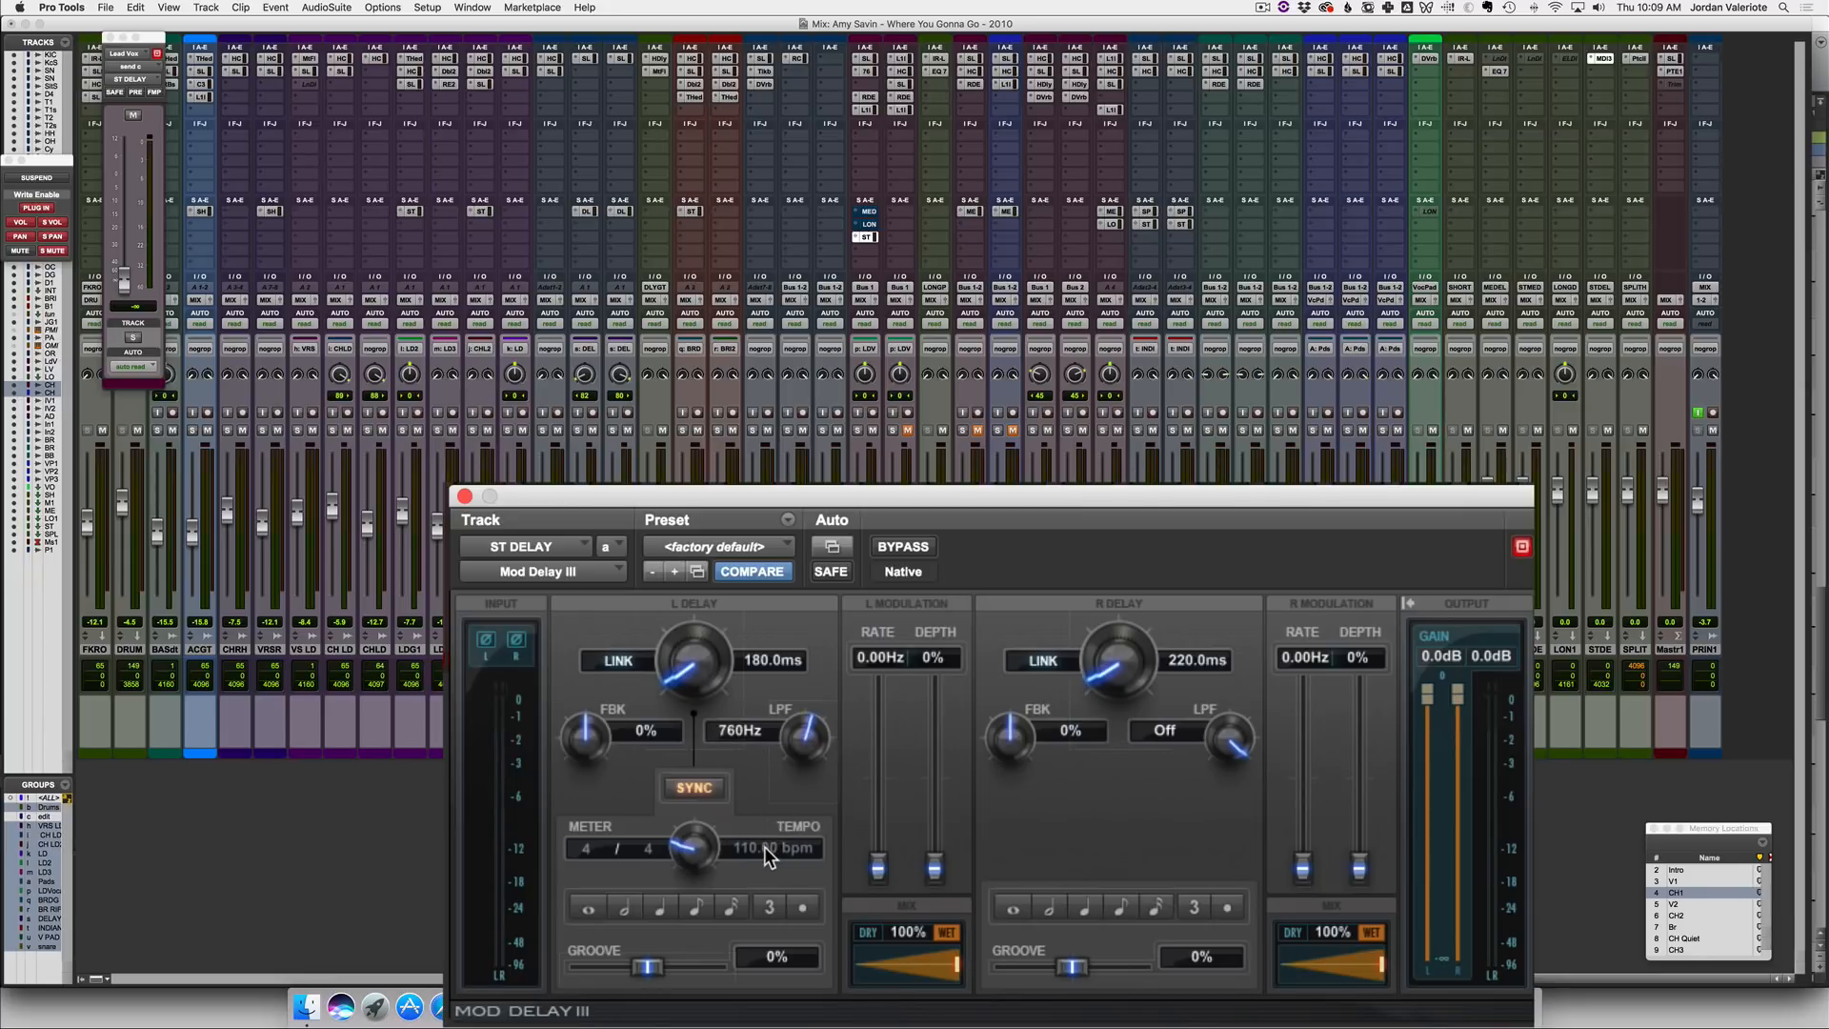
left_click(730, 729)
type("5000Hz")
left_click(1162, 726)
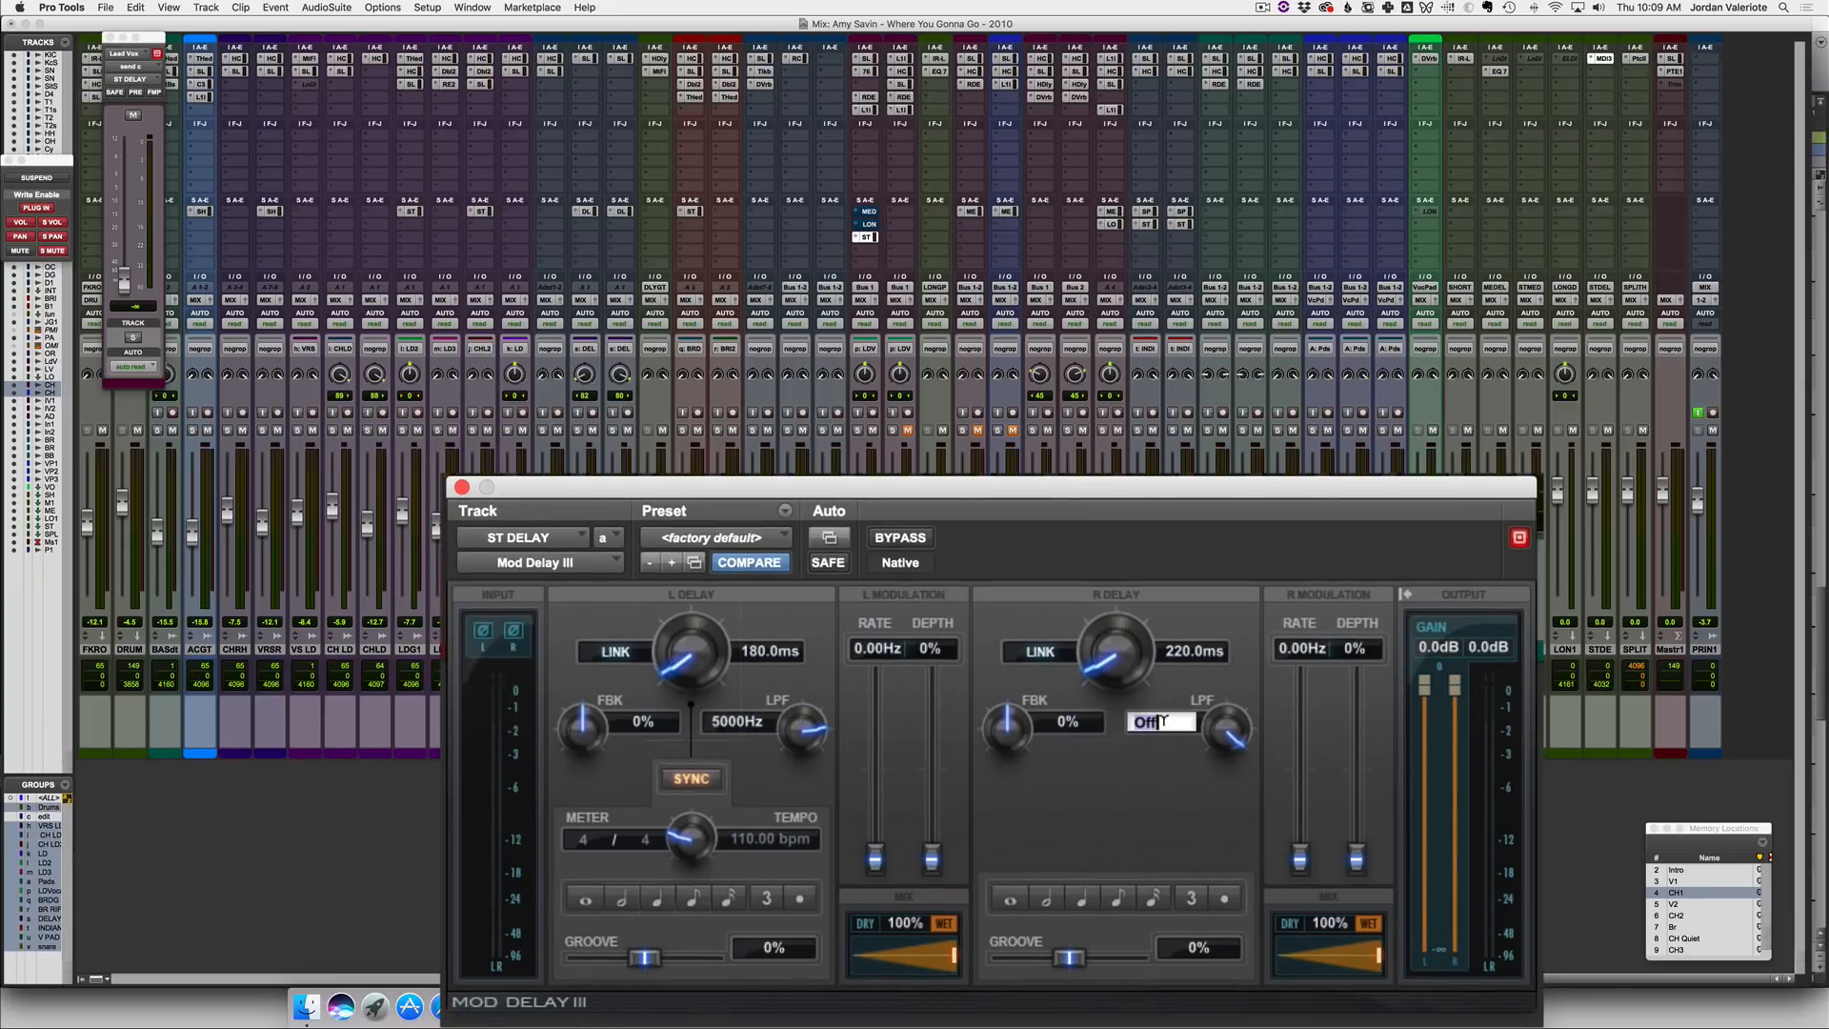
key("Return")
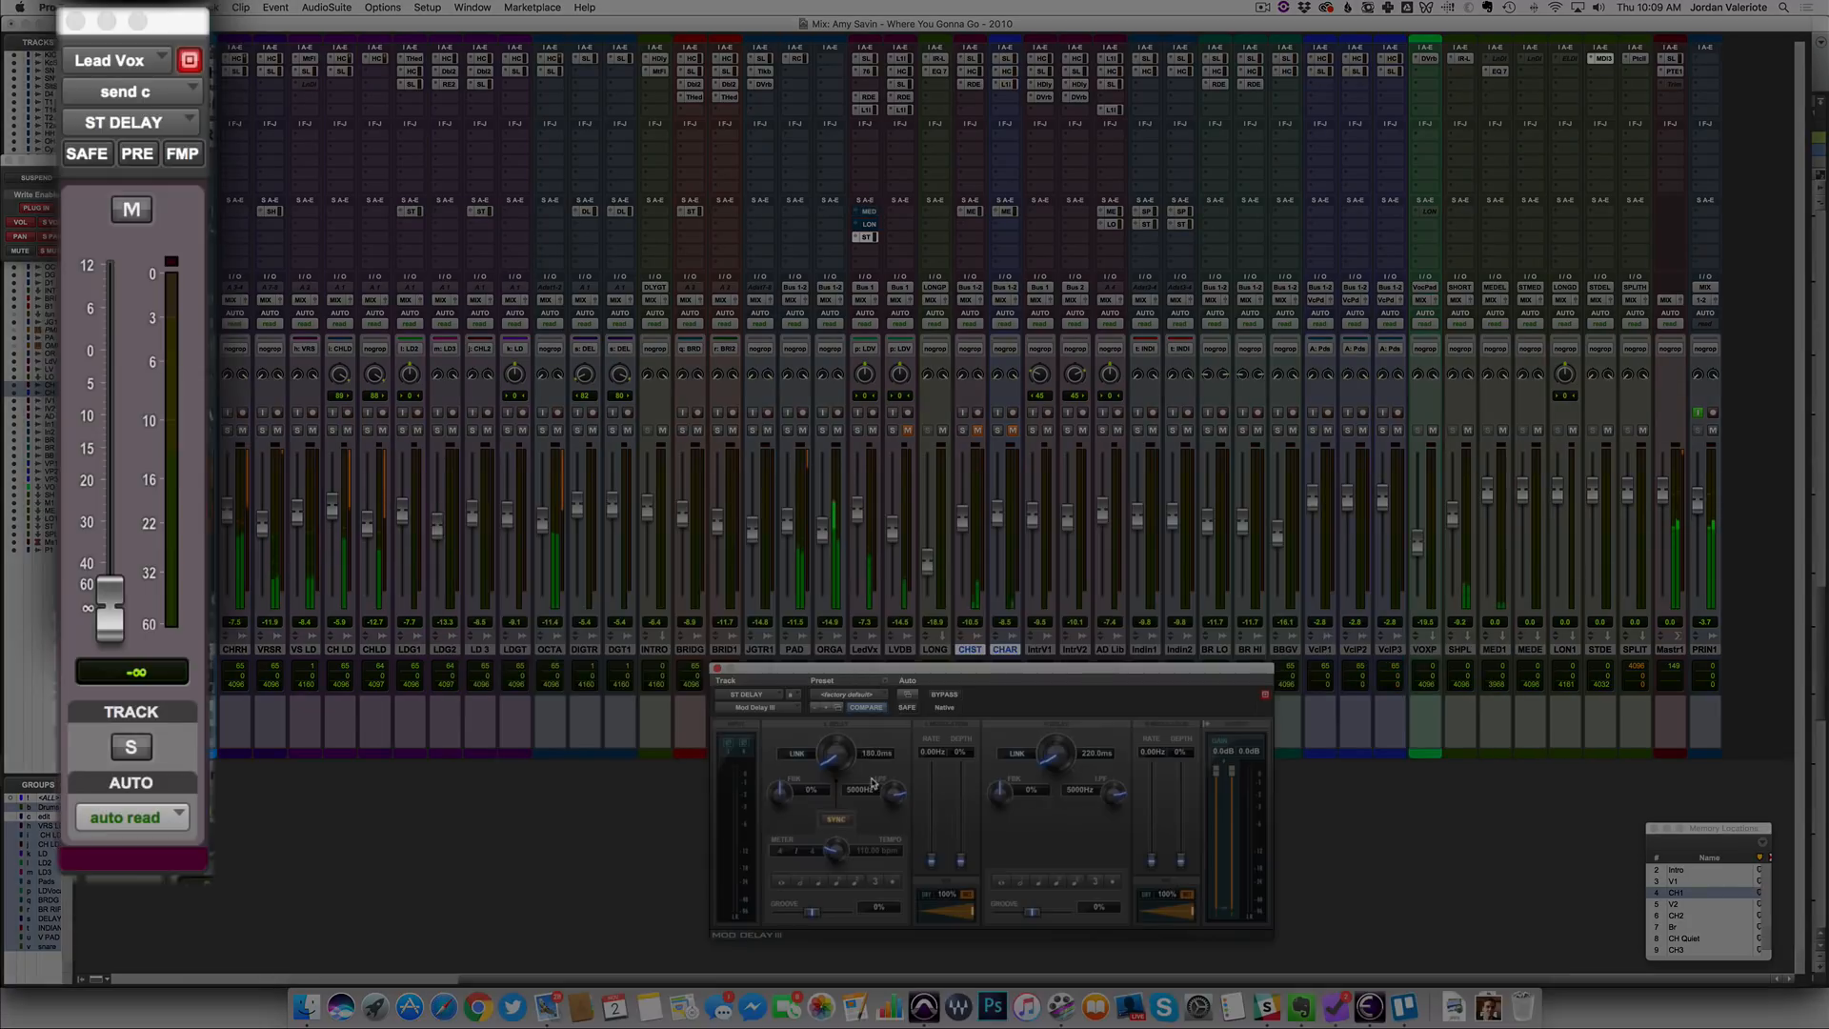
Raise the Lead Vox send to ST DELAY to about -20.8, checking it with the vocal soloed and in the full mix
left_click(149, 748)
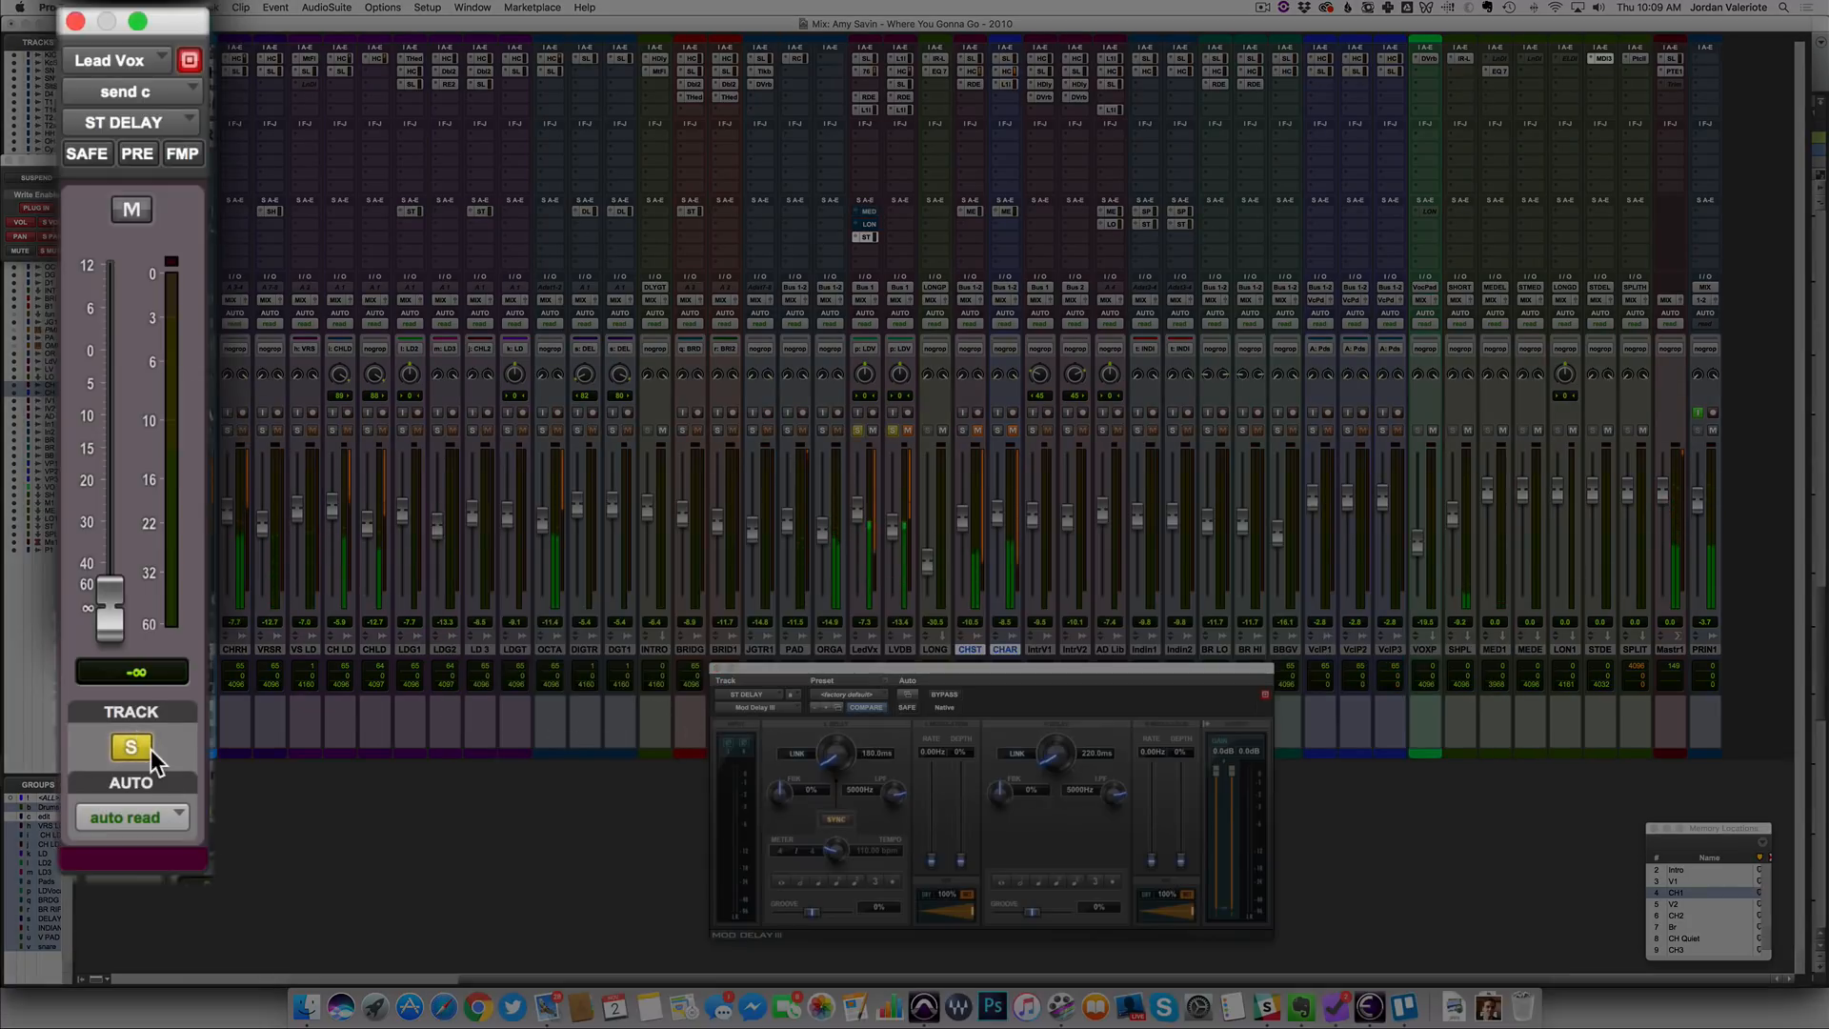
left_click_drag(114, 624, 115, 493)
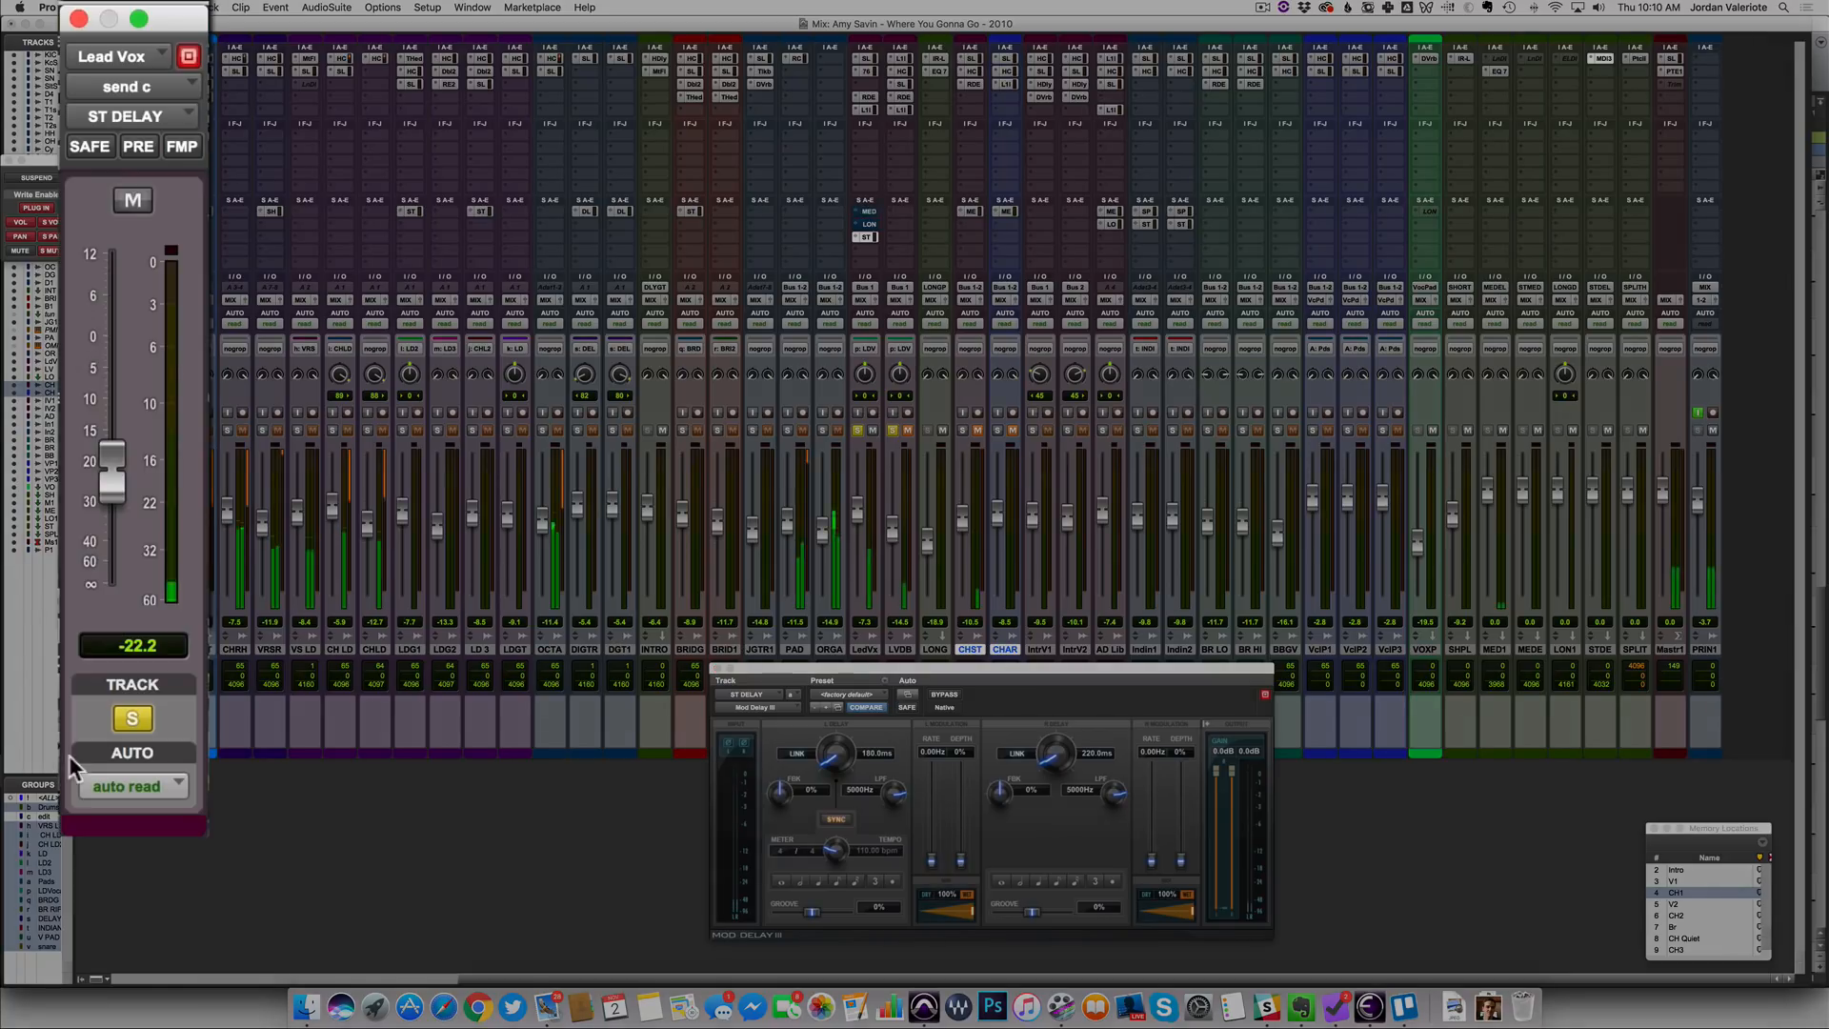
left_click(127, 724)
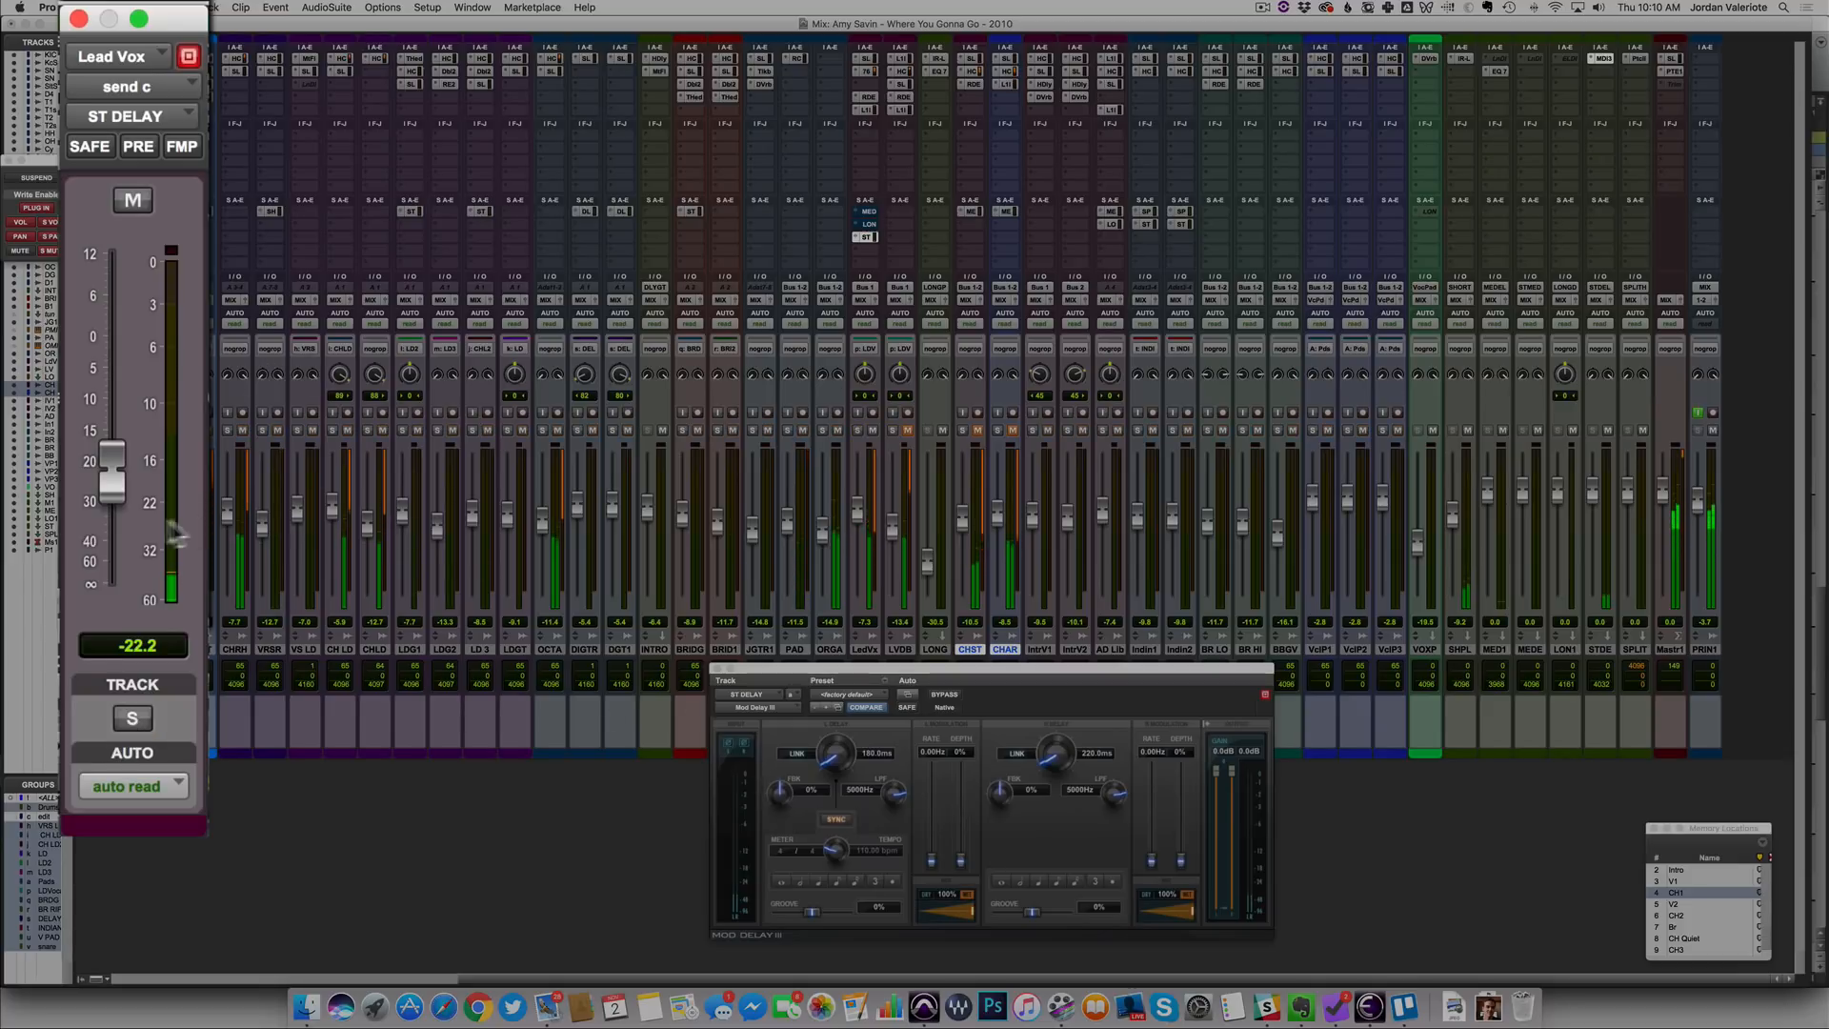
left_click_drag(117, 486, 116, 480)
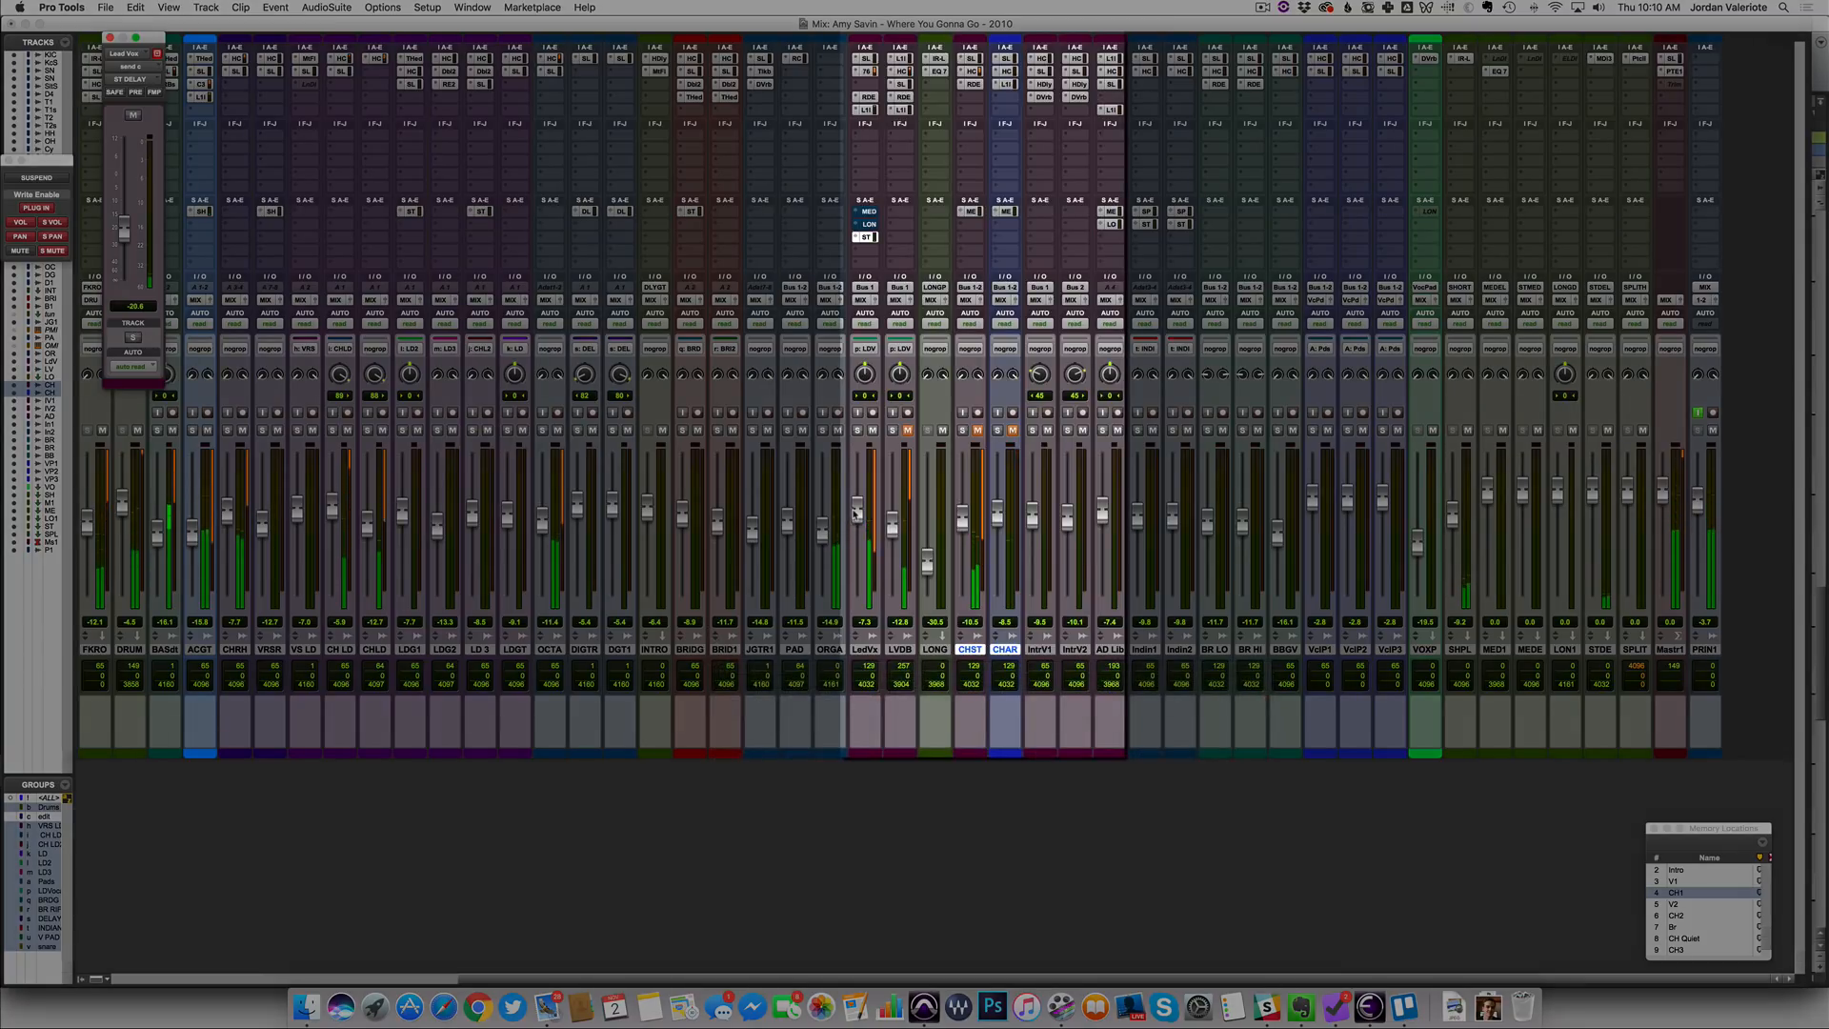
Unmute the CHST track and raise the high-frequency gain in the SSLChannel on the CH HARM track
left_click(977, 431)
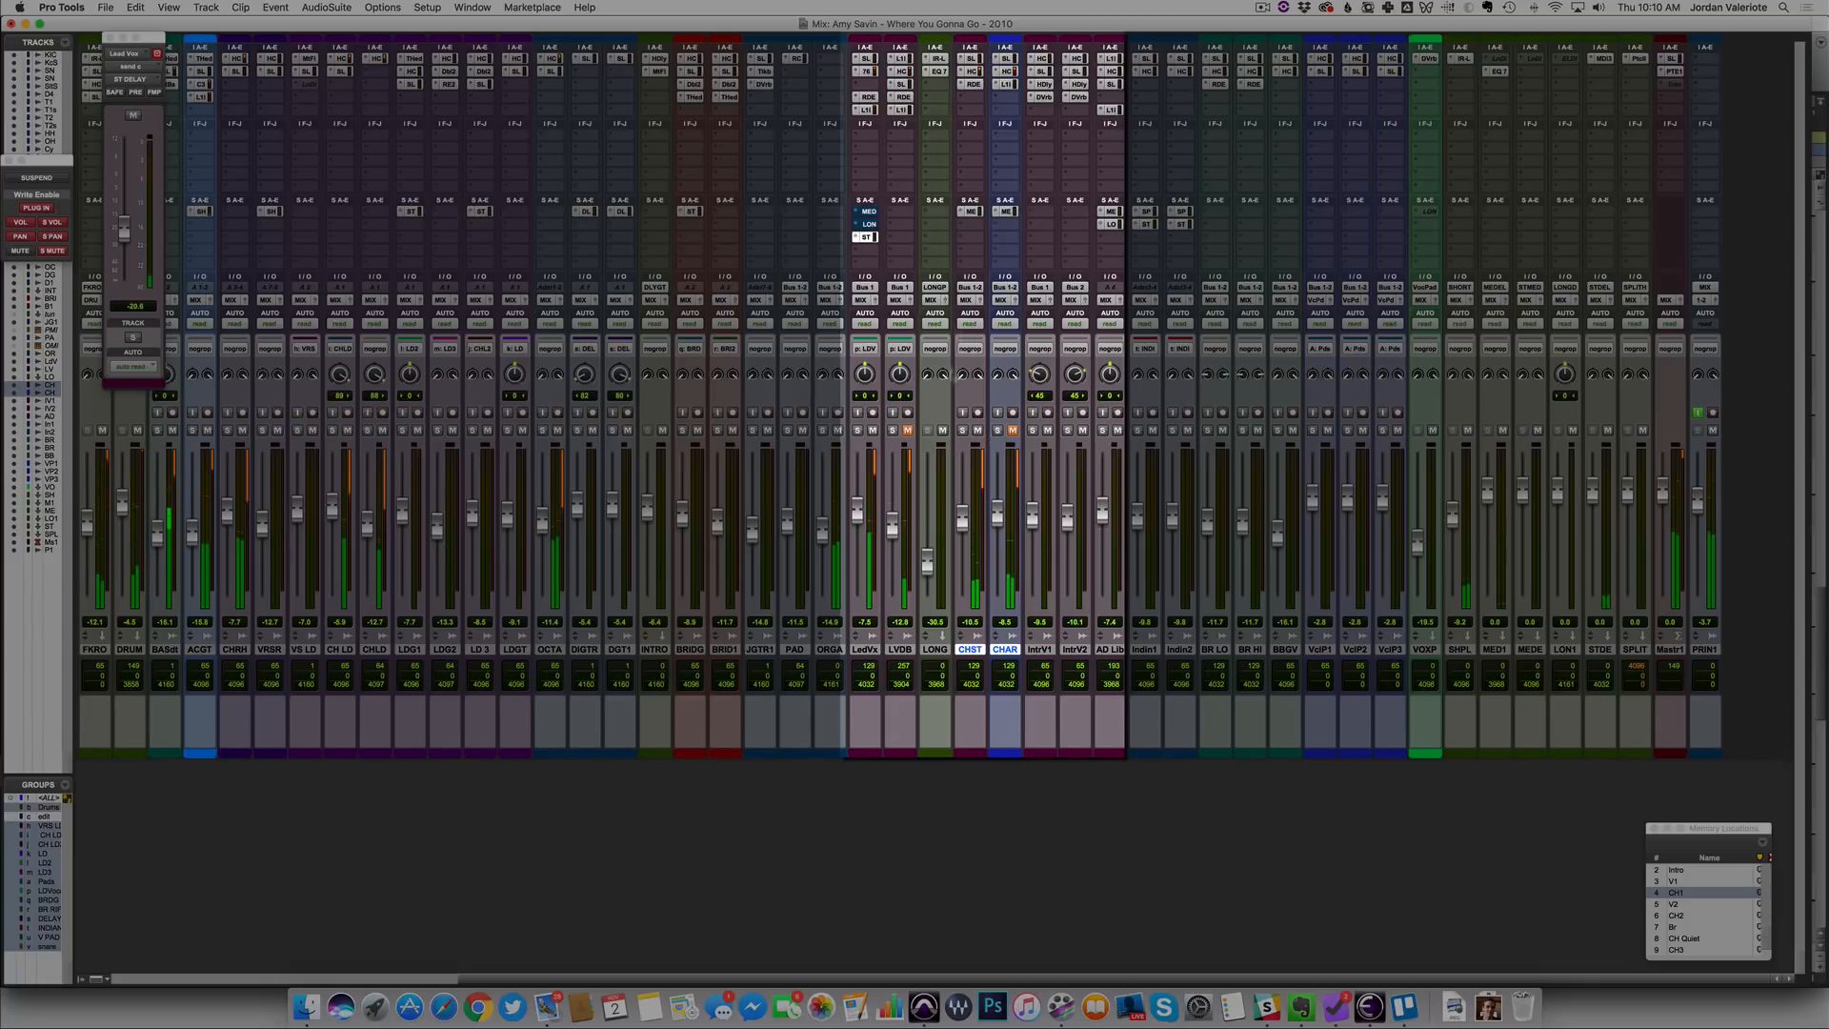
left_click(970, 59)
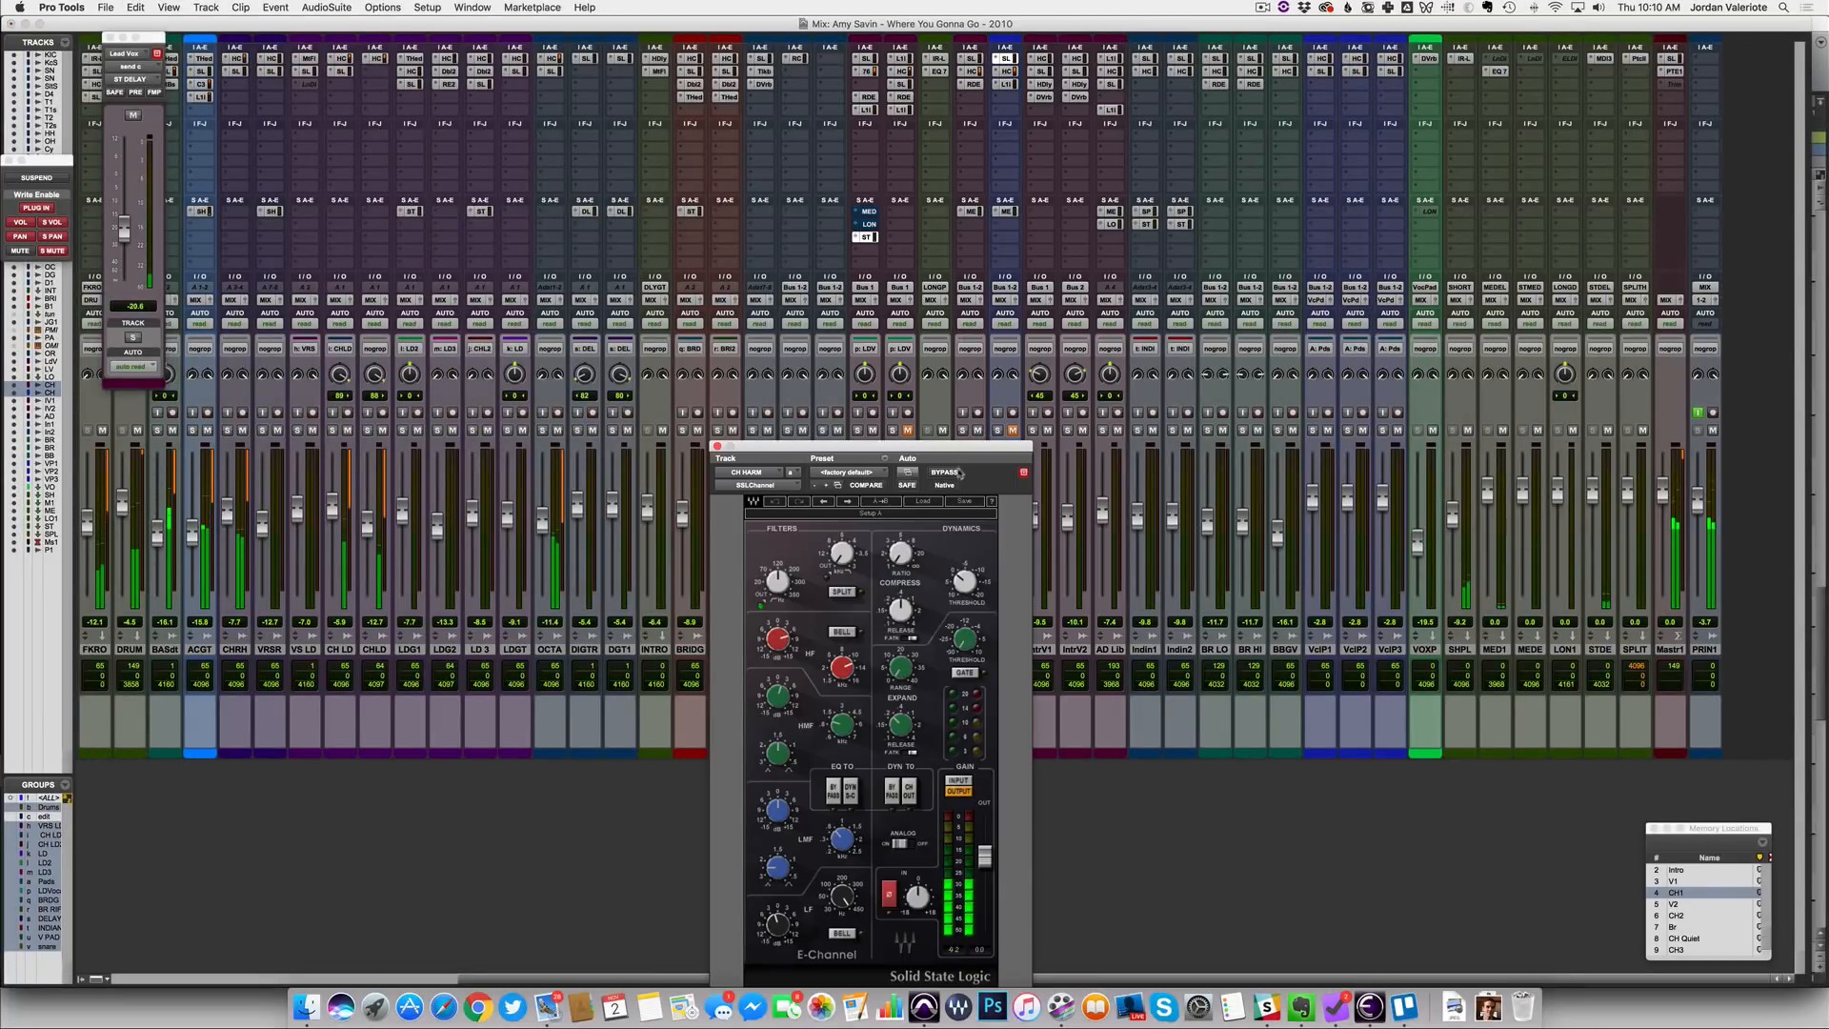
left_click(1005, 59)
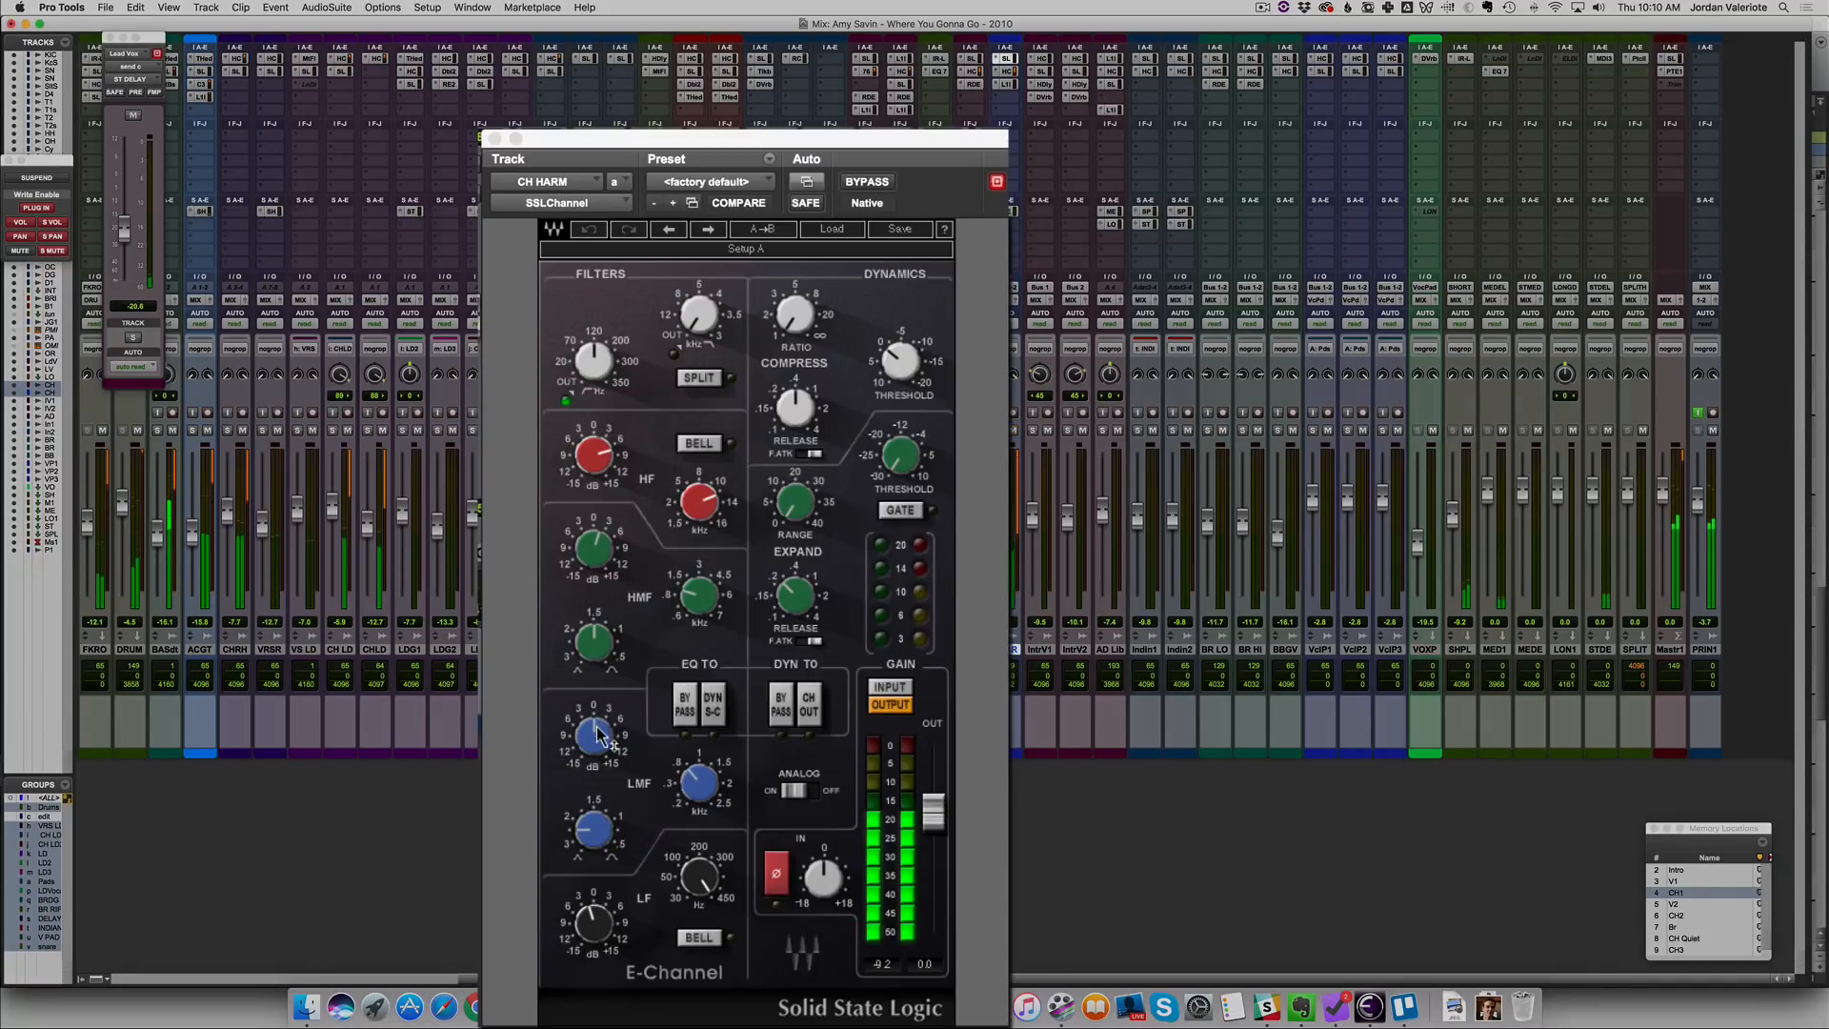
left_click_drag(599, 486, 598, 462)
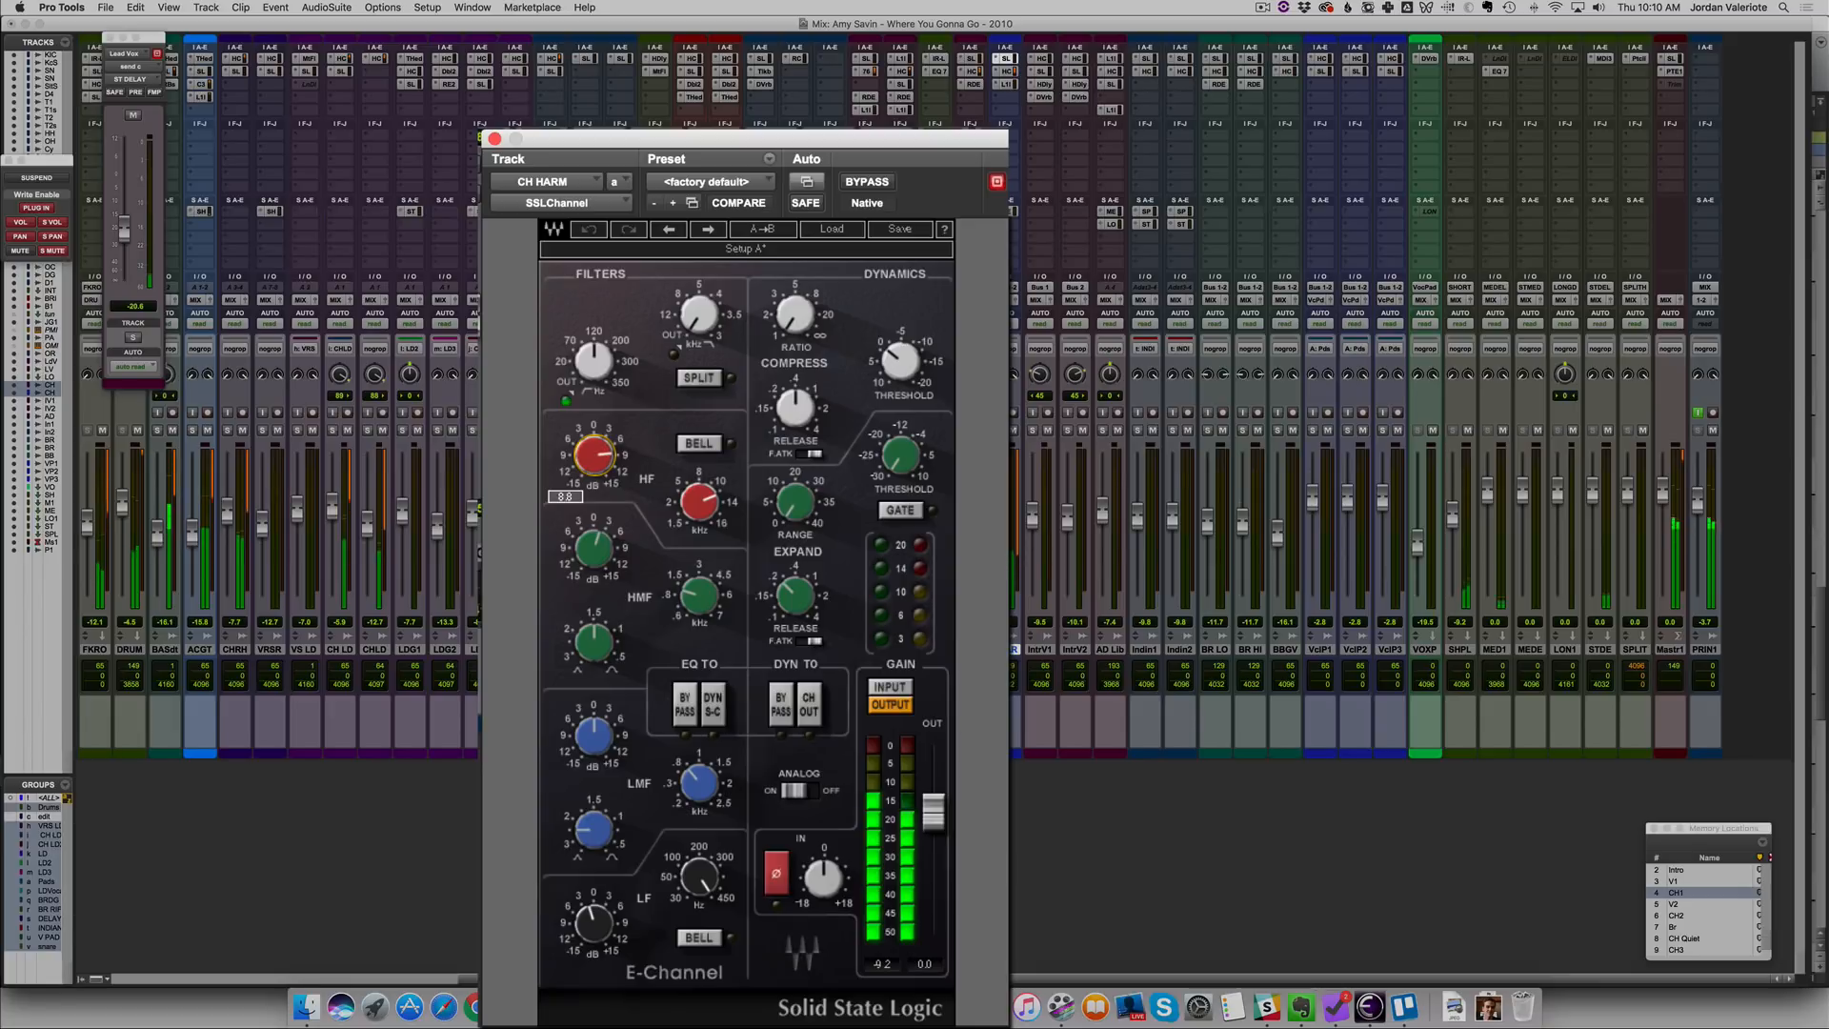
left_click(495, 139)
Set the L1 limiter on CH HARM to a threshold of -19.4 and an out ceiling of -18.0
left_click(1005, 84)
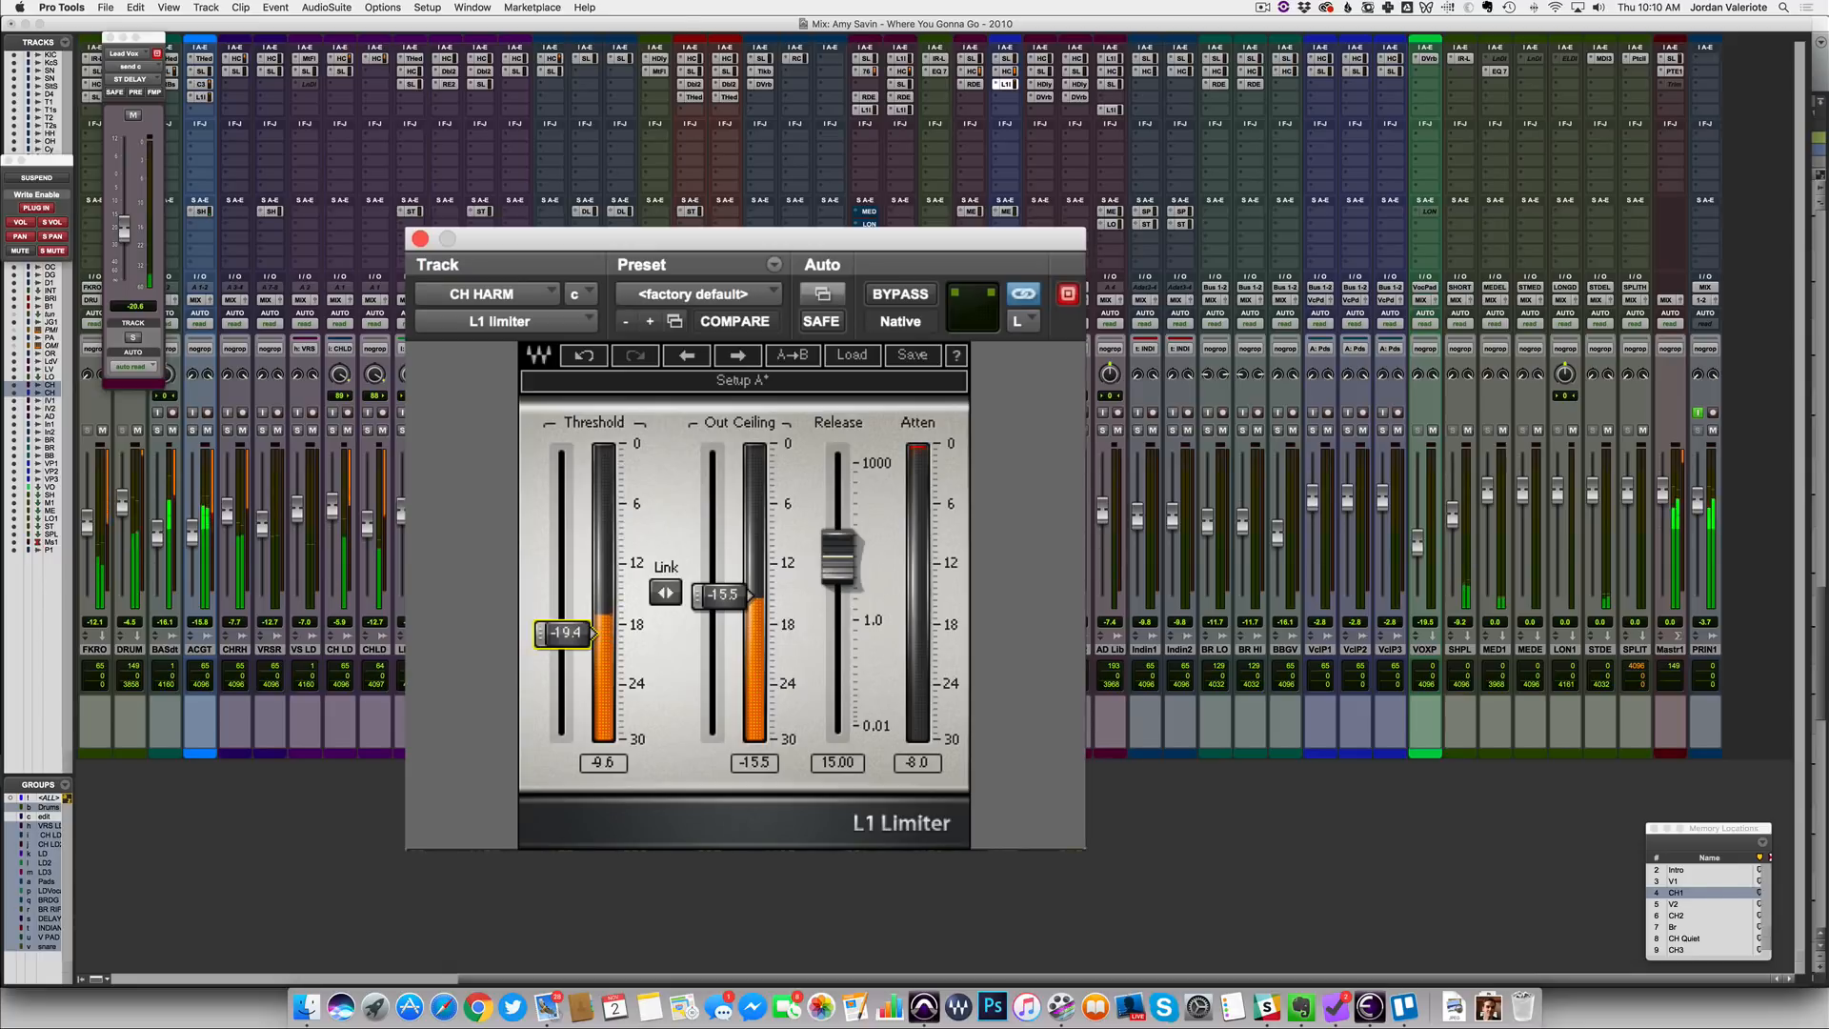
left_click_drag(753, 586, 722, 624)
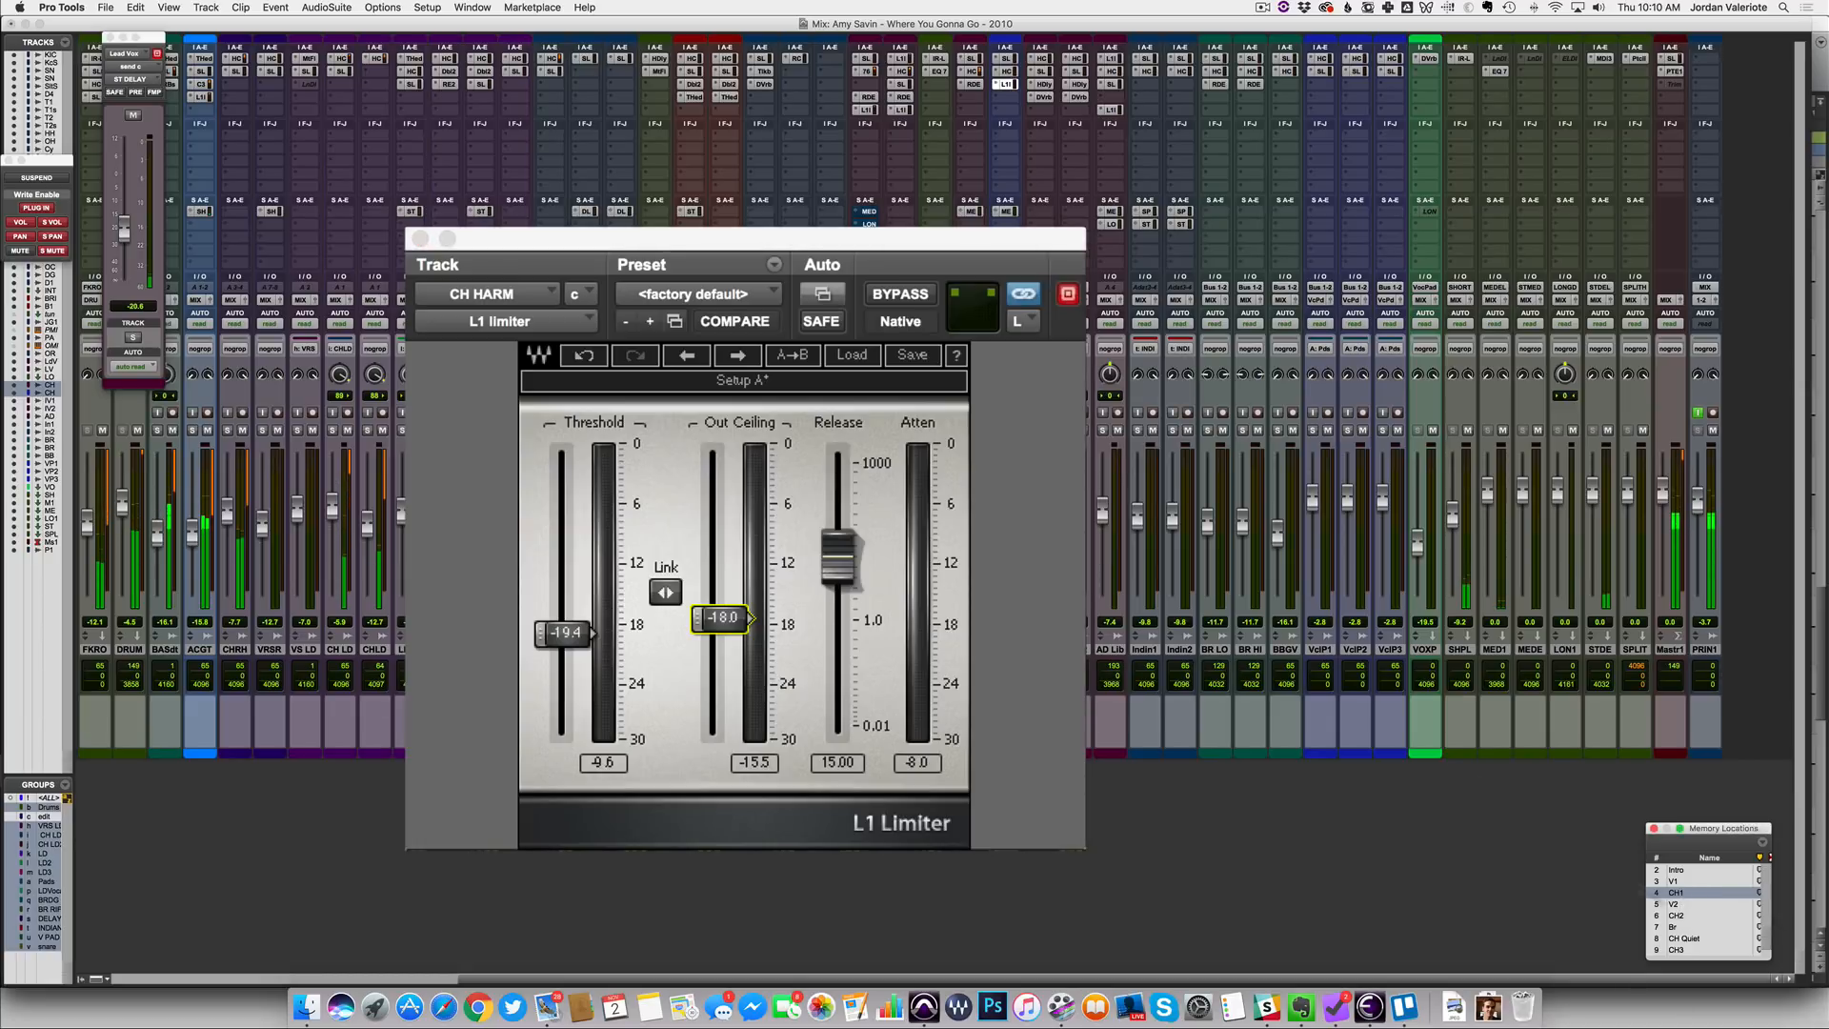
Play from the V2 memory location and toggle input monitoring on the PRIN1 track to compare the printed mix with the live mix
left_click(1673, 904)
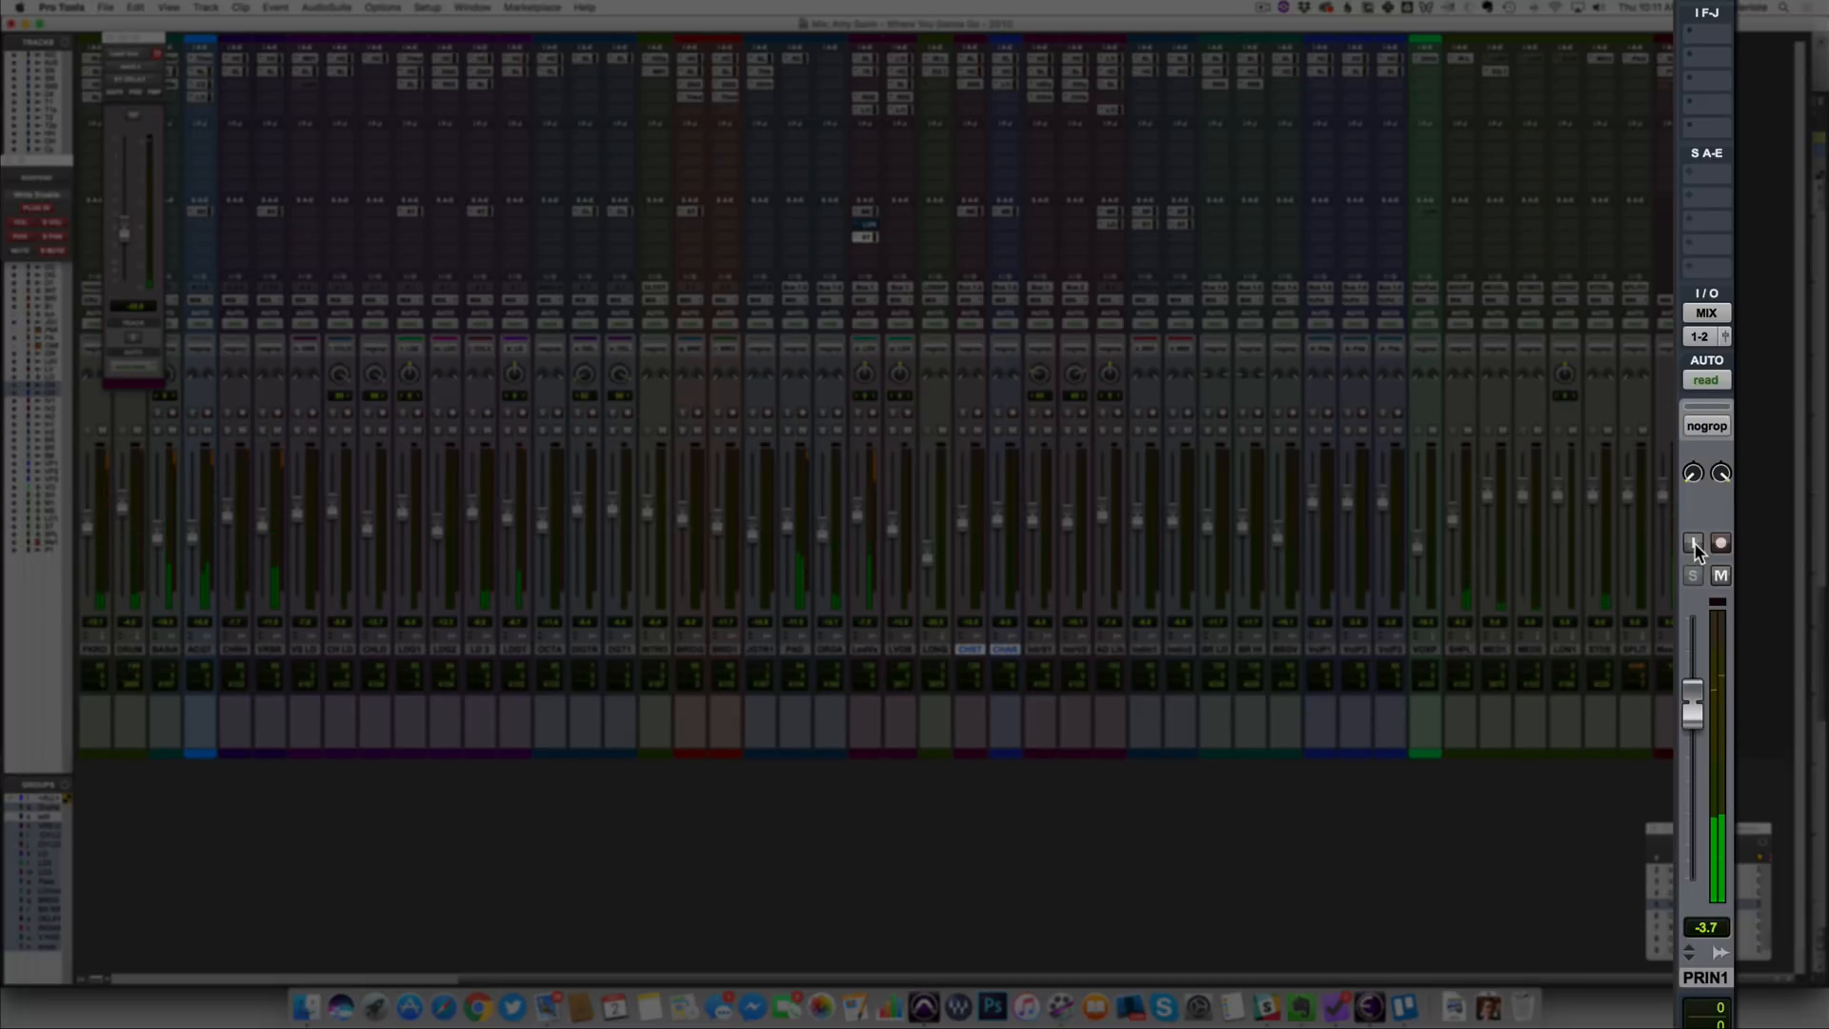
left_click(1694, 542)
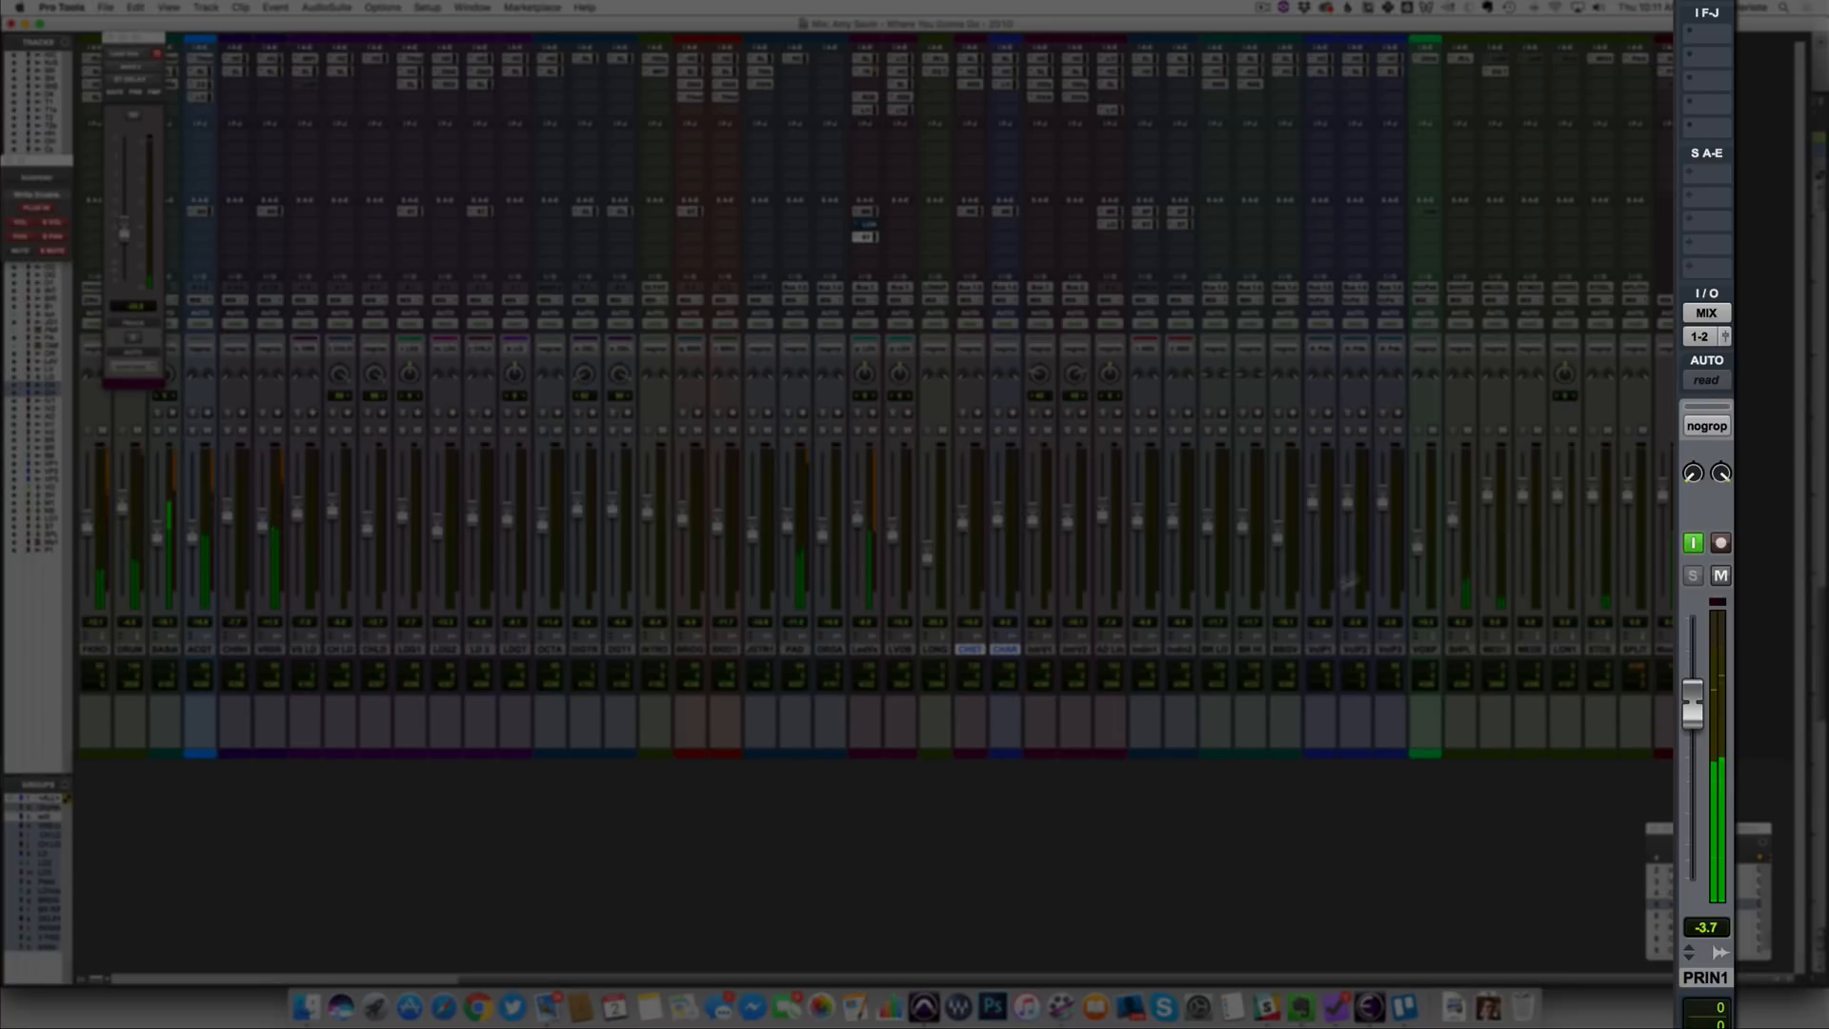
left_click(1692, 541)
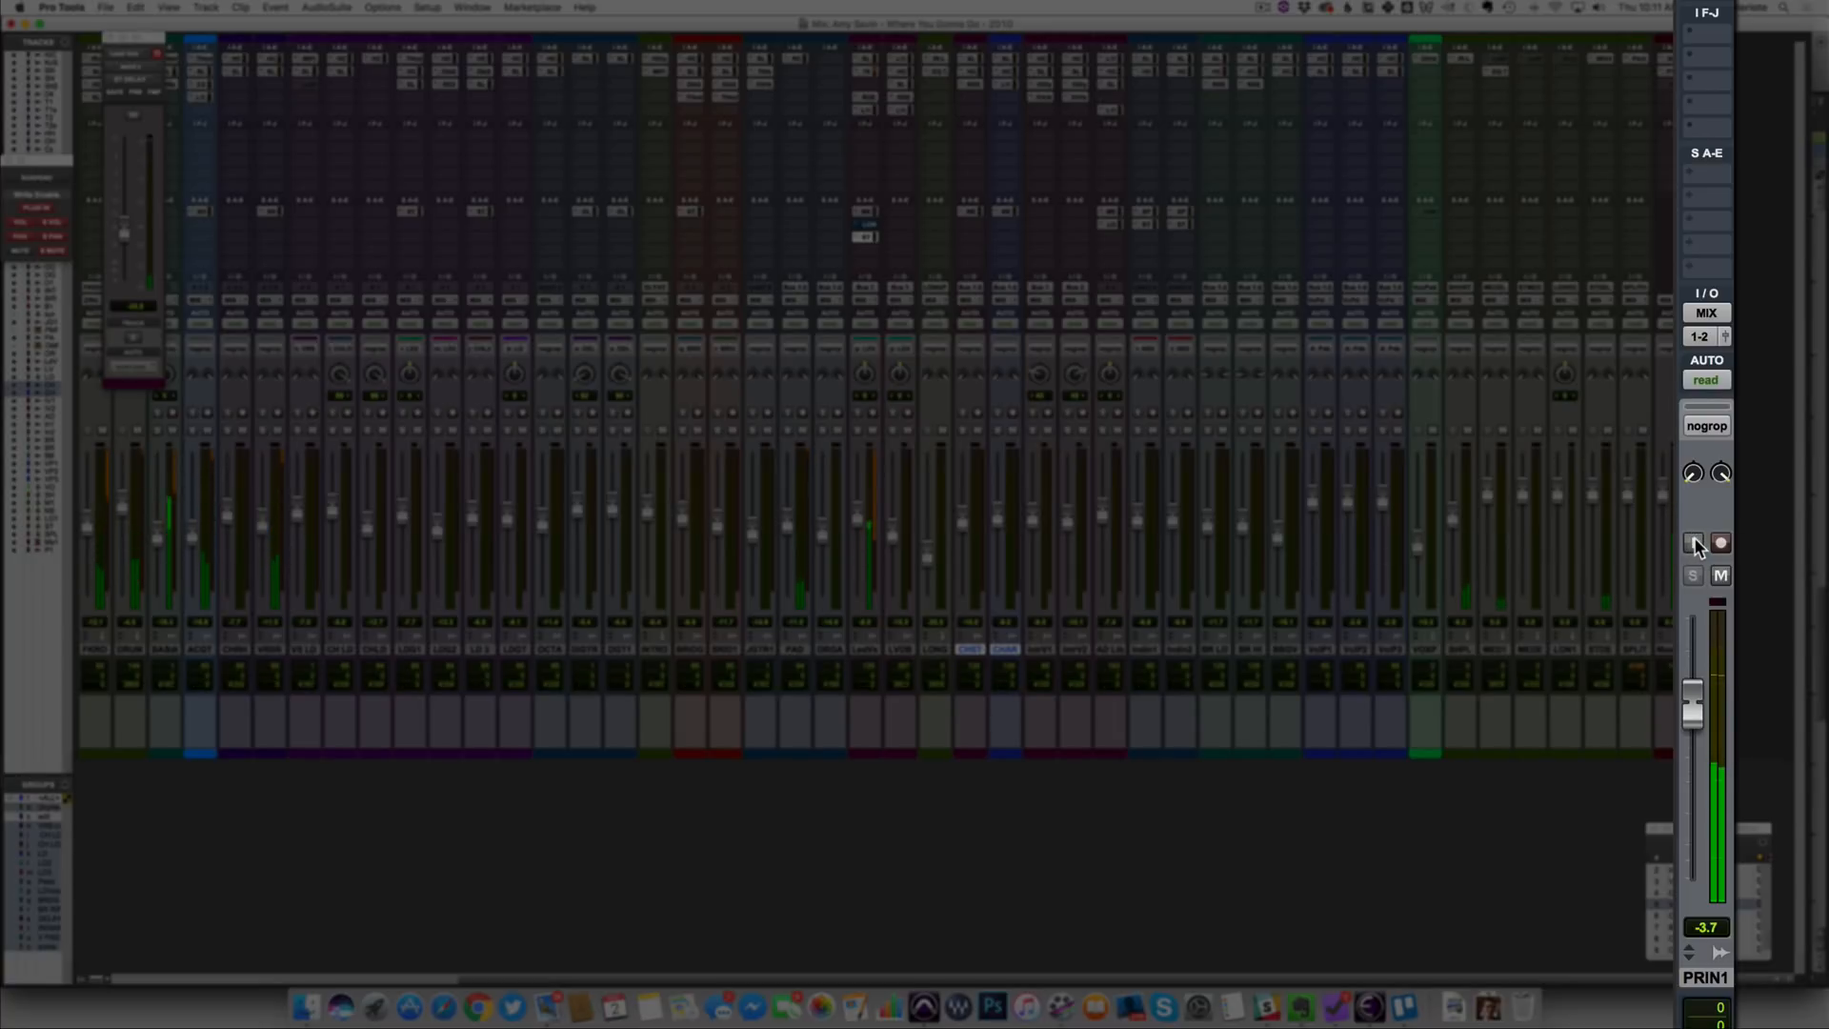
left_click(1693, 541)
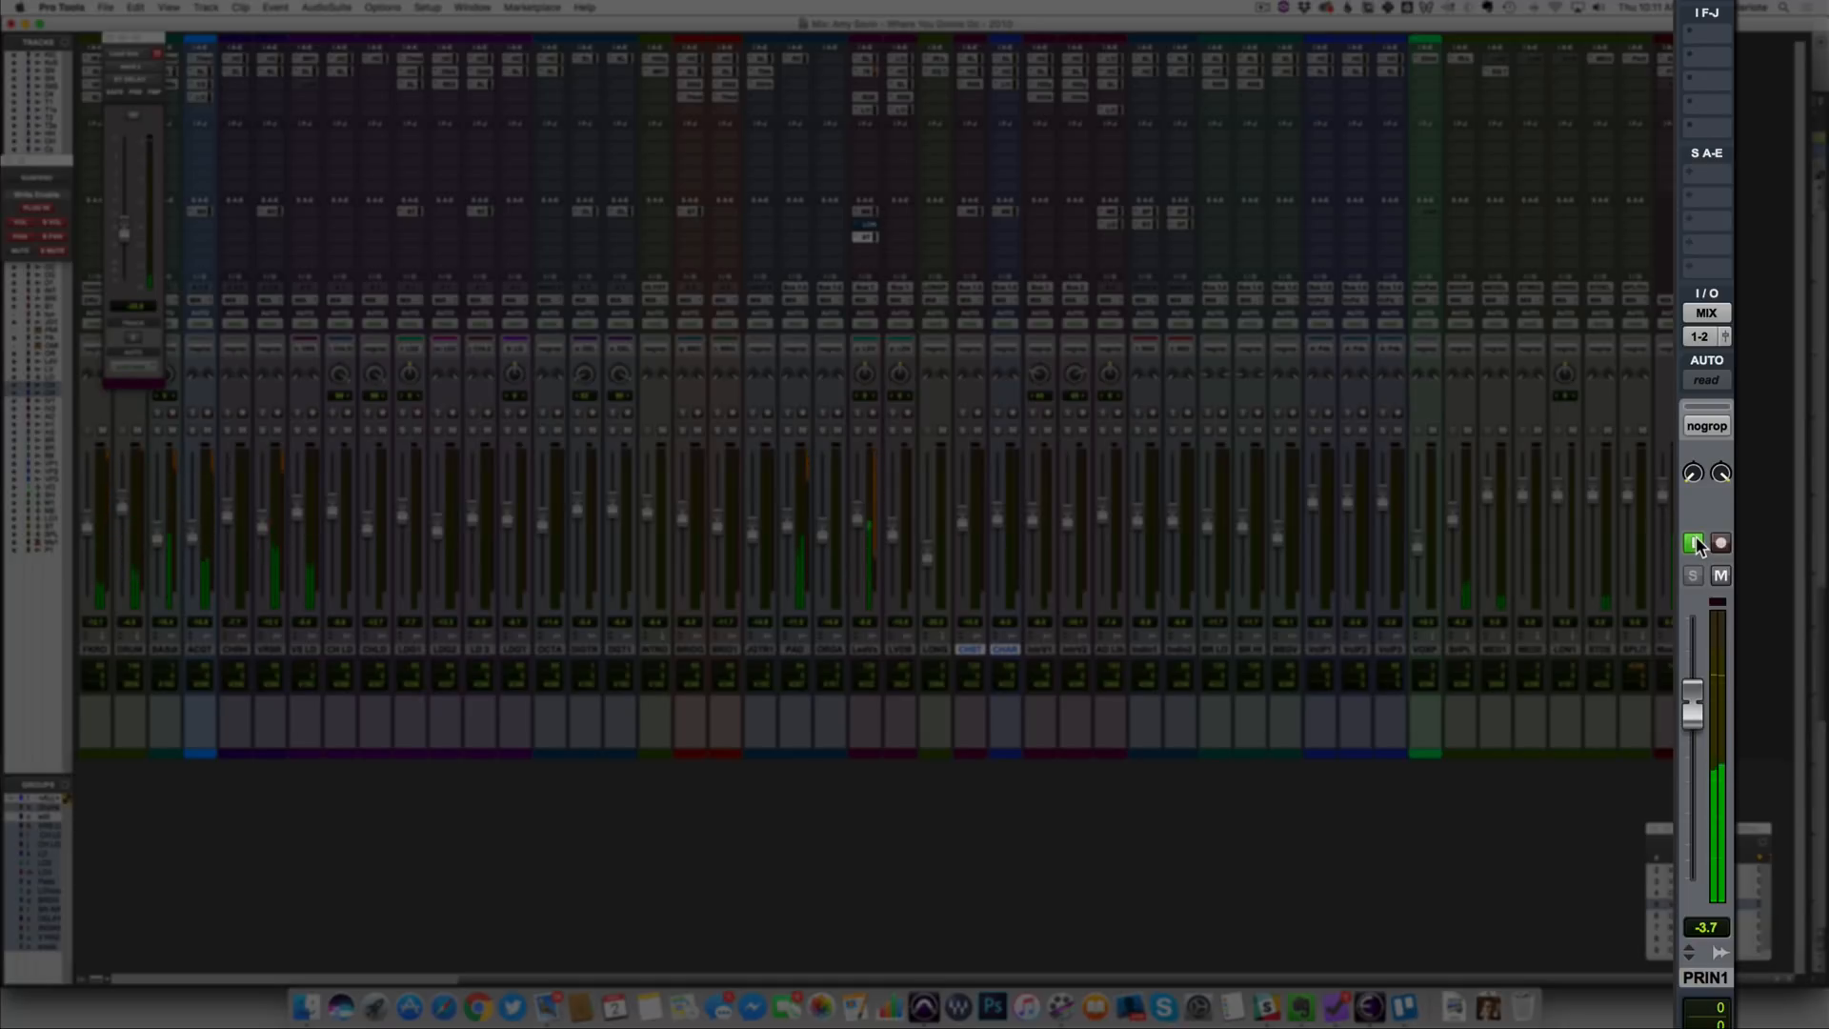
left_click(1693, 542)
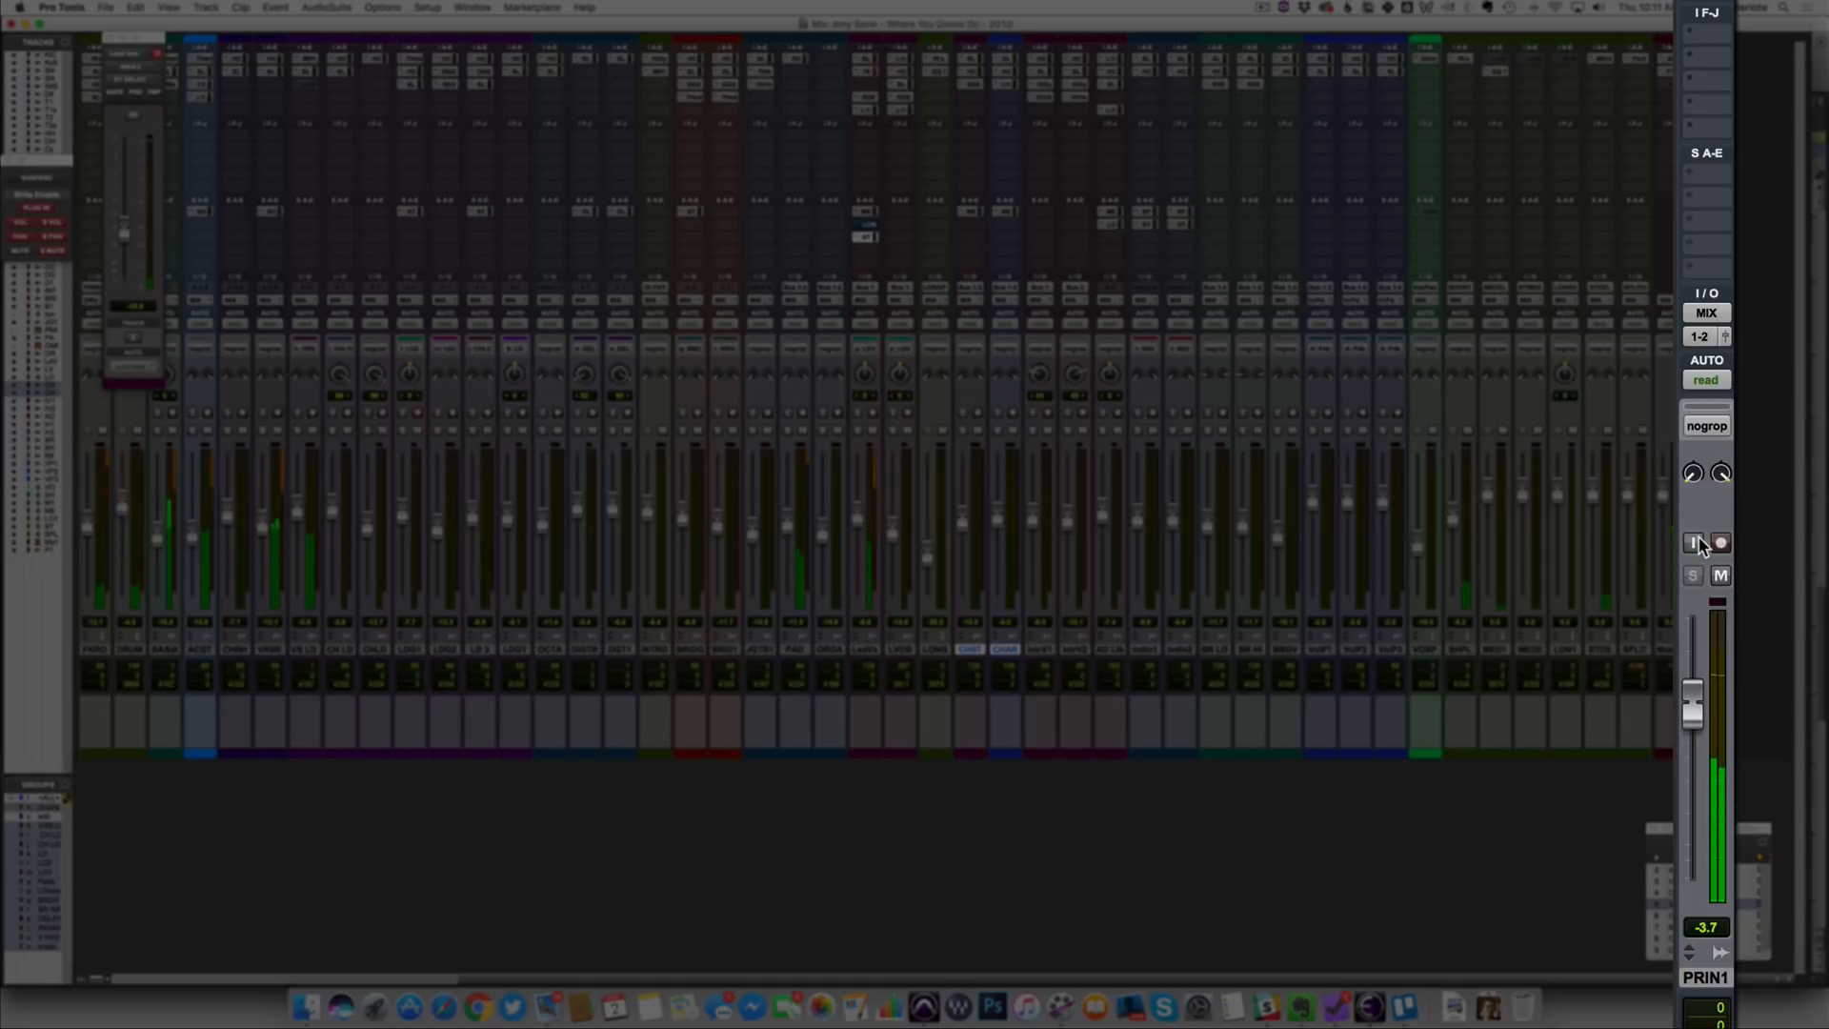
left_click(1698, 539)
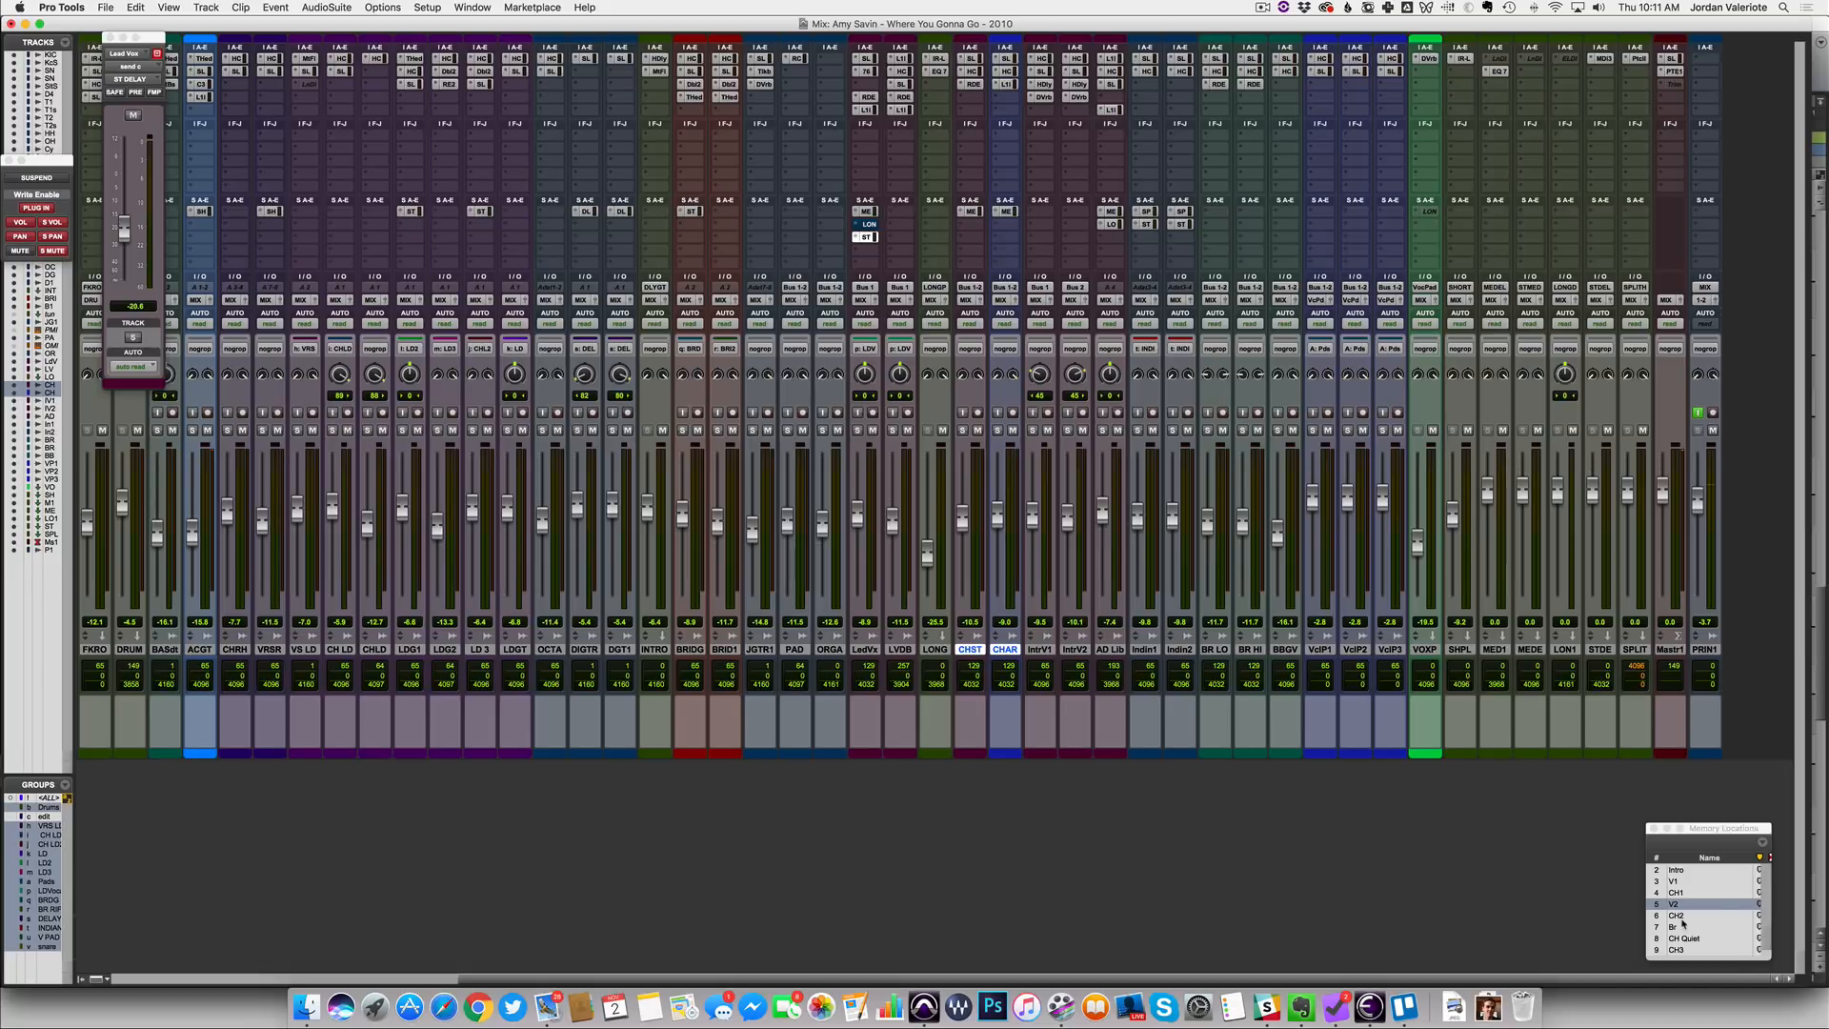
Play from the CH3 memory location and compare the old and new mixes by toggling input monitoring on PRIN1
left_click(1673, 950)
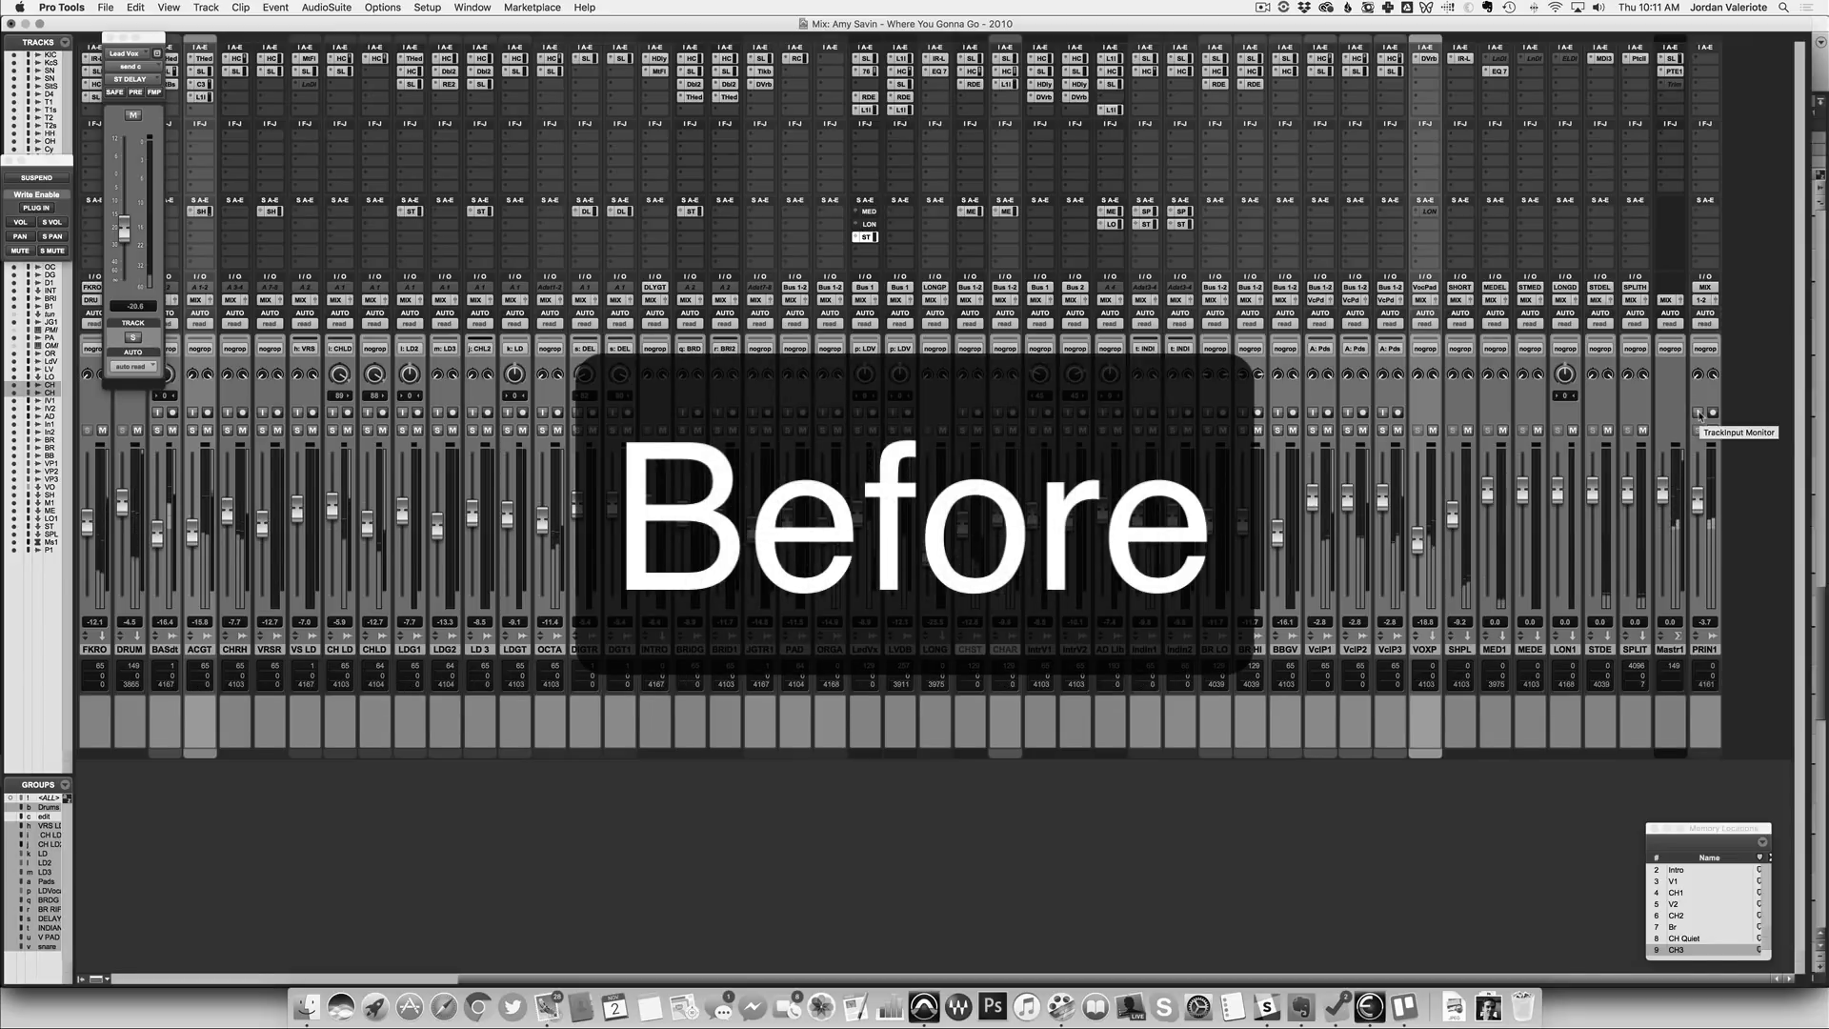
left_click(1698, 412)
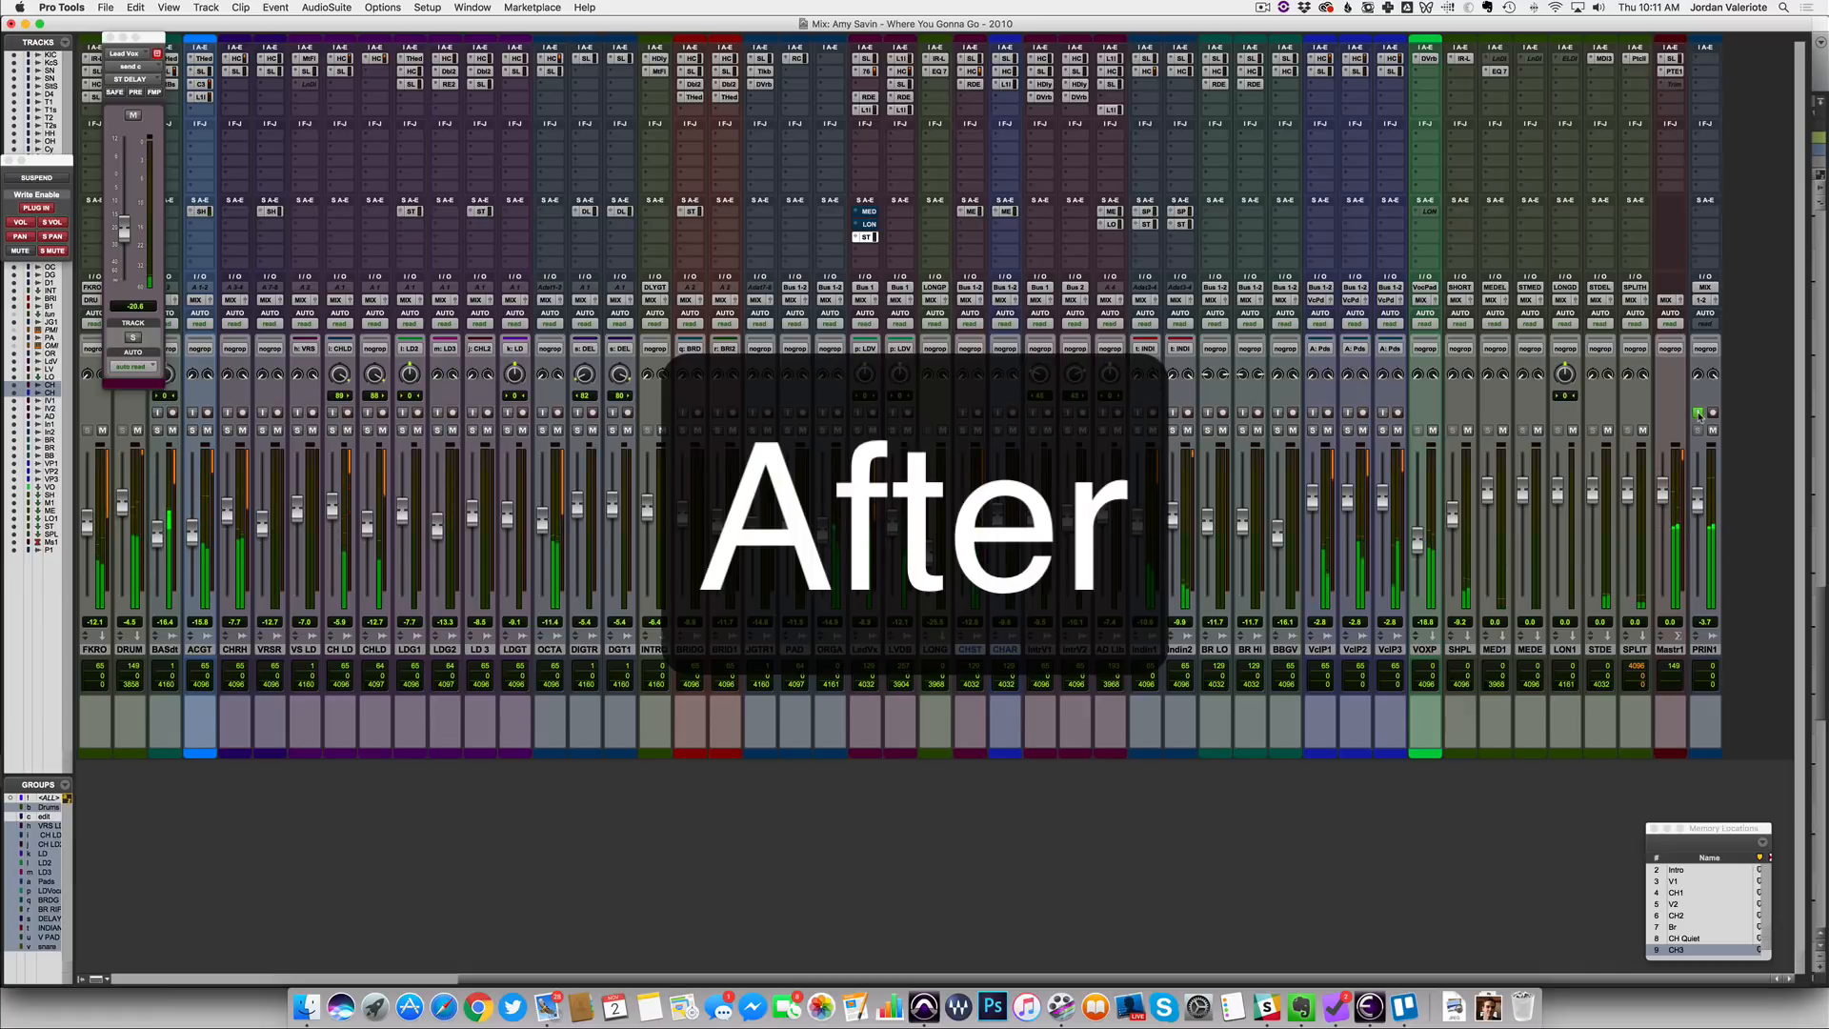
left_click(1699, 413)
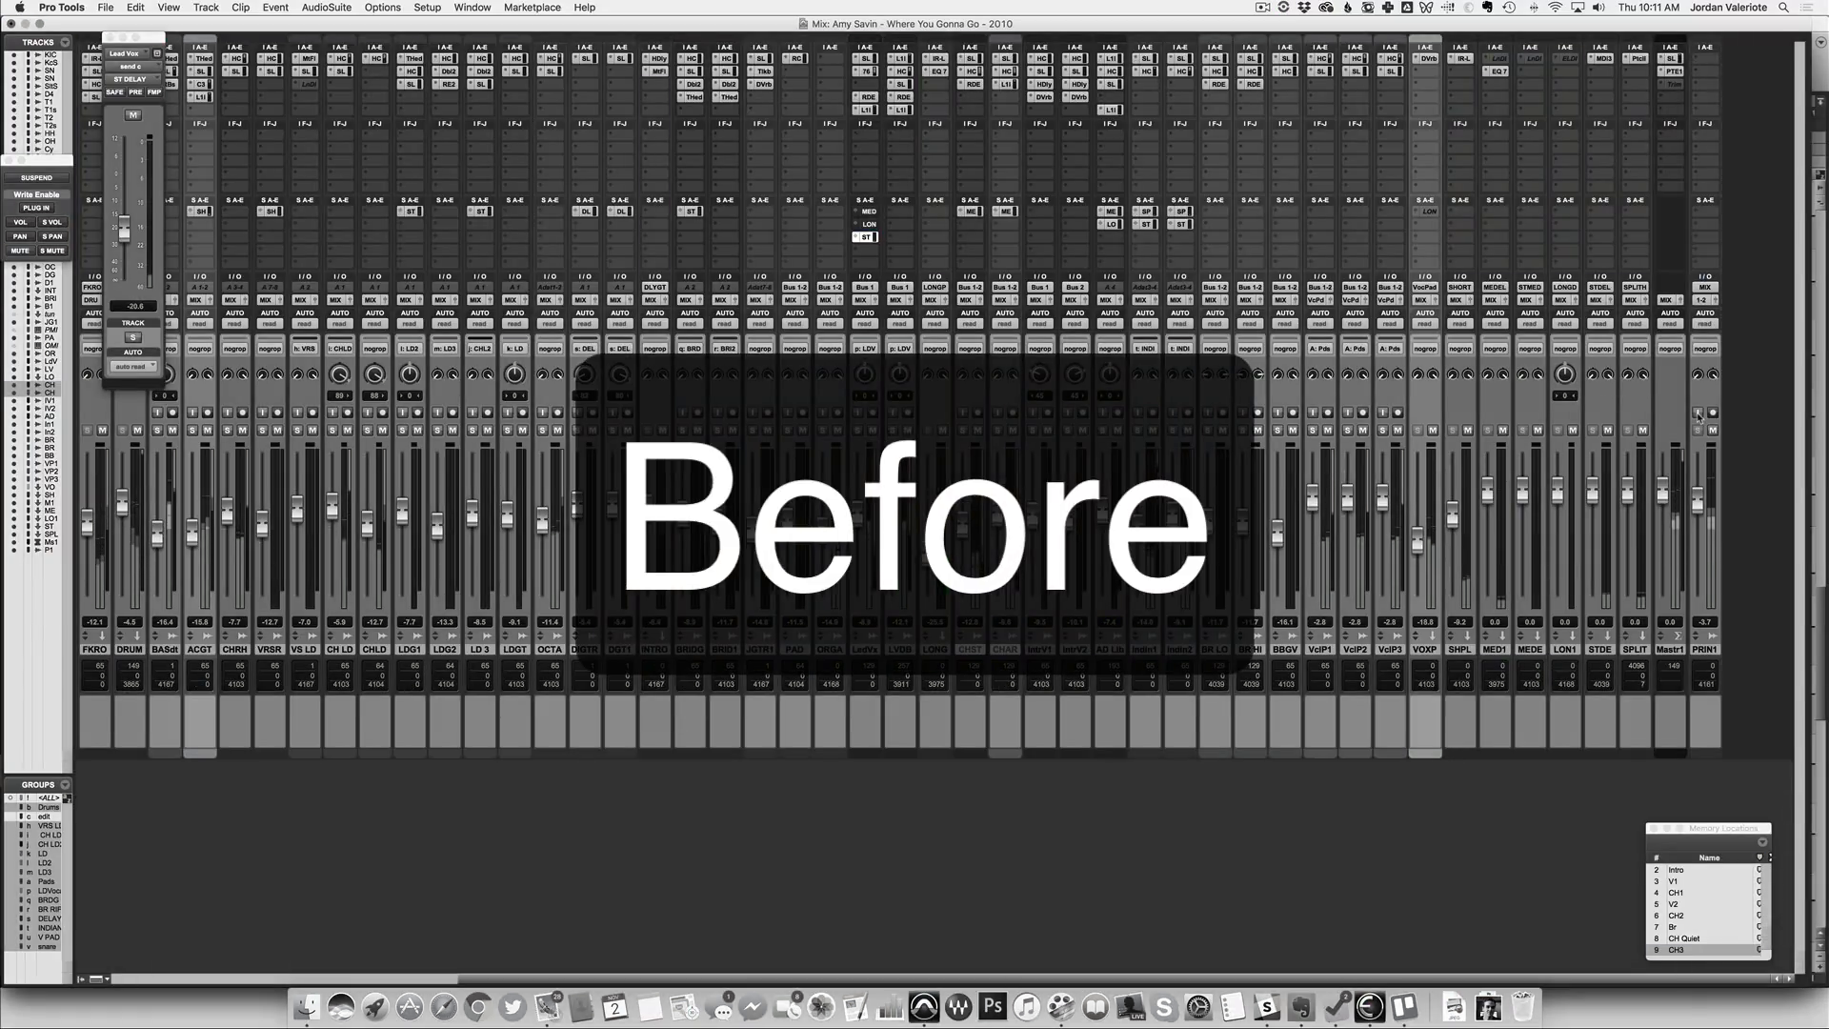
left_click(1699, 413)
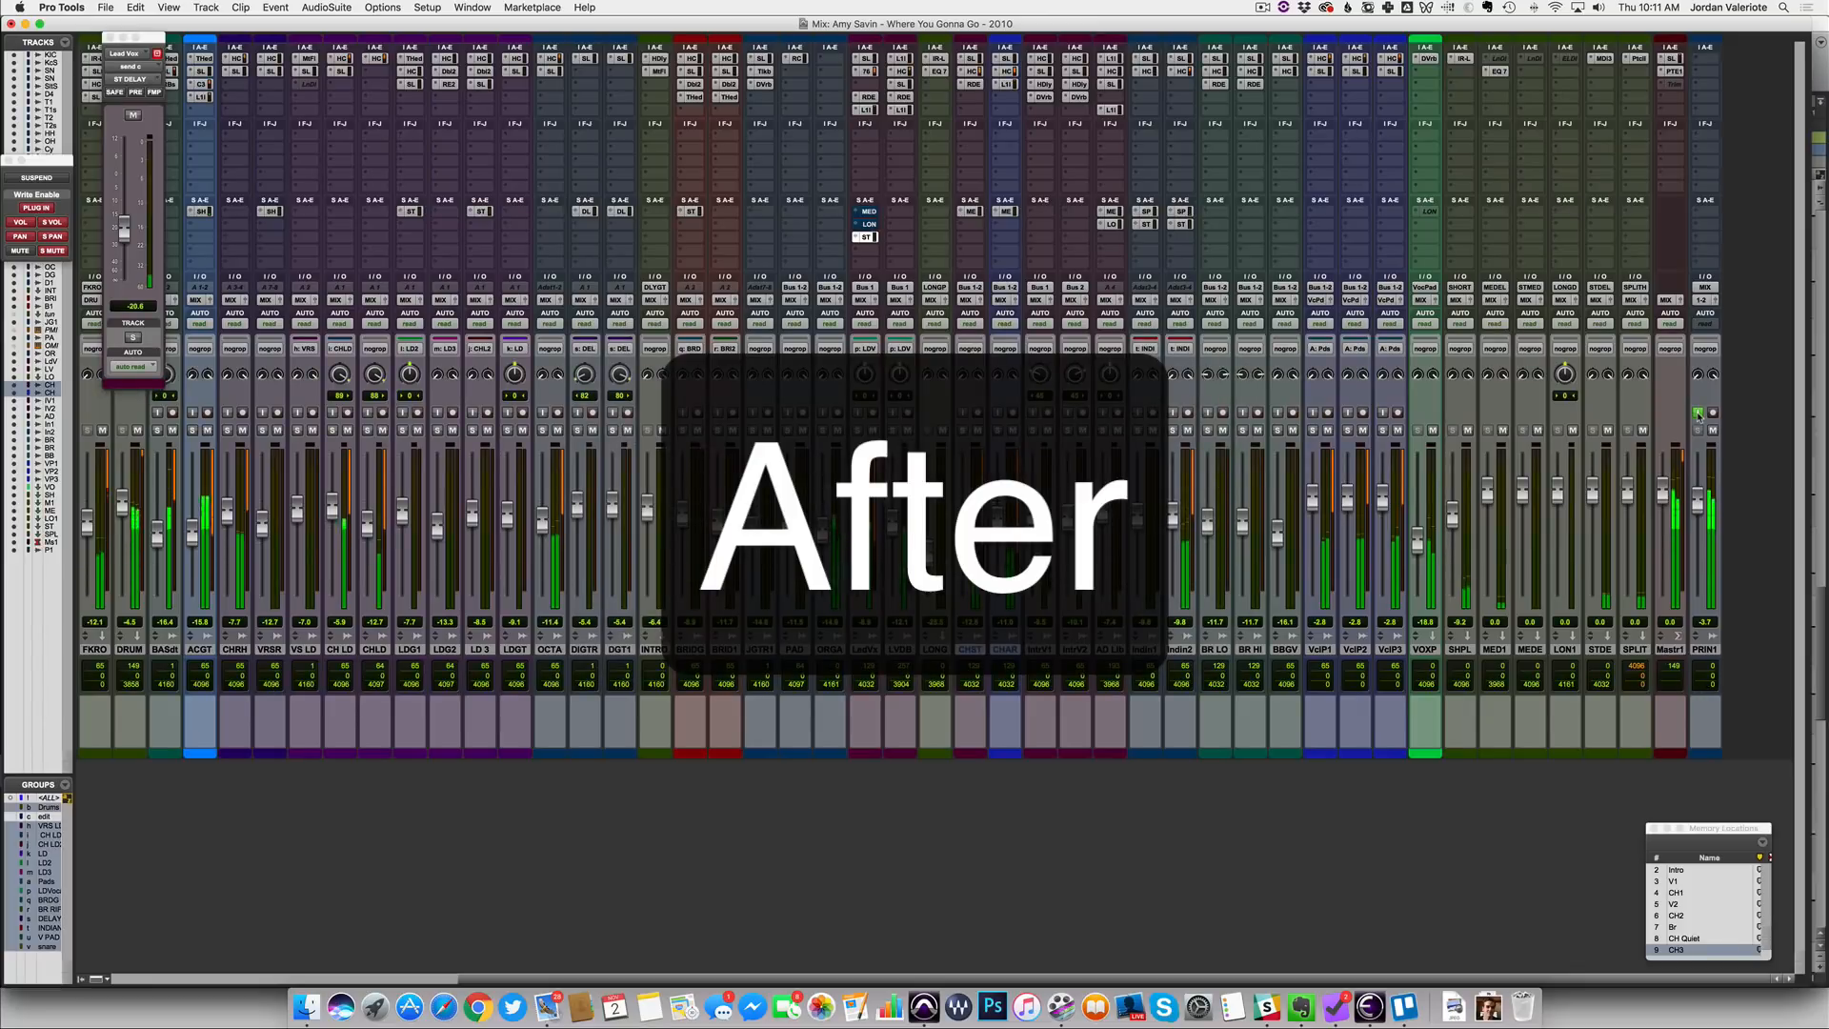